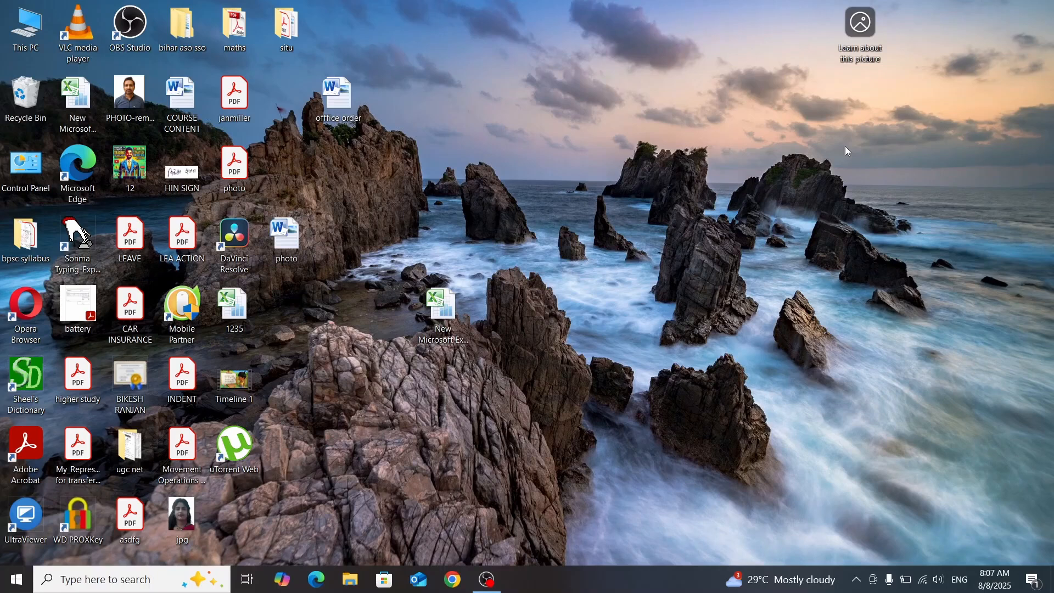
{"action": "right_click", "coordinate": [495, 181]}
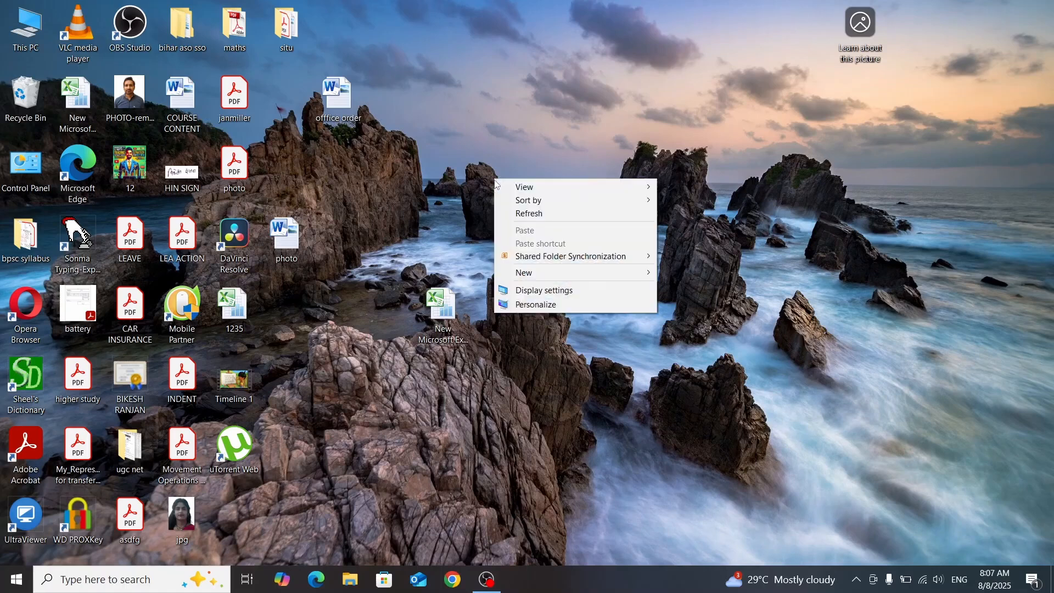
{"action": "mouse_move", "coordinate": [606, 277]}
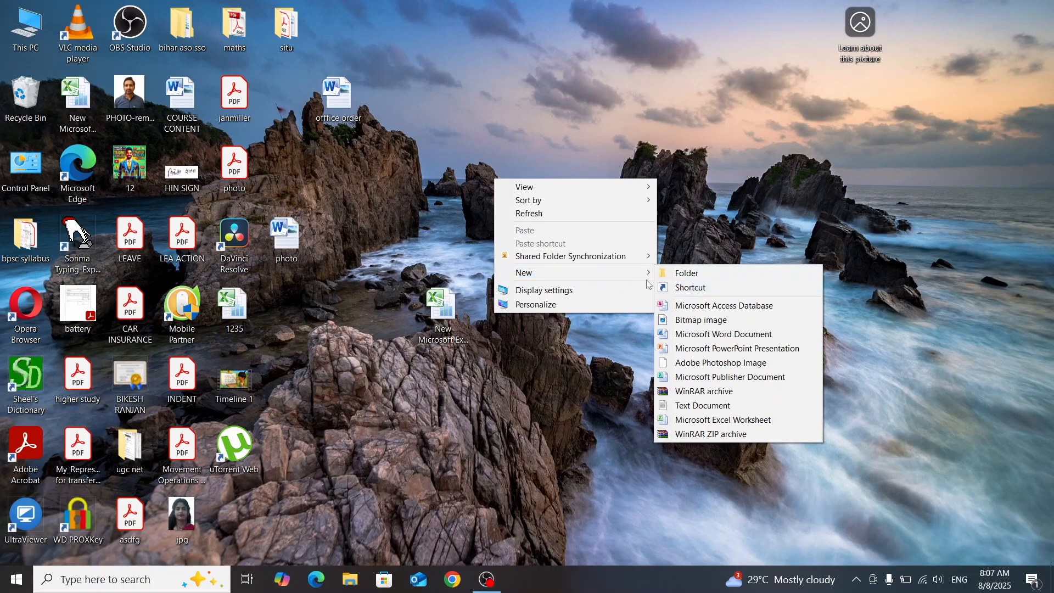
{"action": "left_click", "coordinate": [543, 344]}
Step: Create a new Microsoft Excel worksheet on the desktop under its default name and open it in Excel for a brief check
{"action": "right_click", "coordinate": [561, 218]}
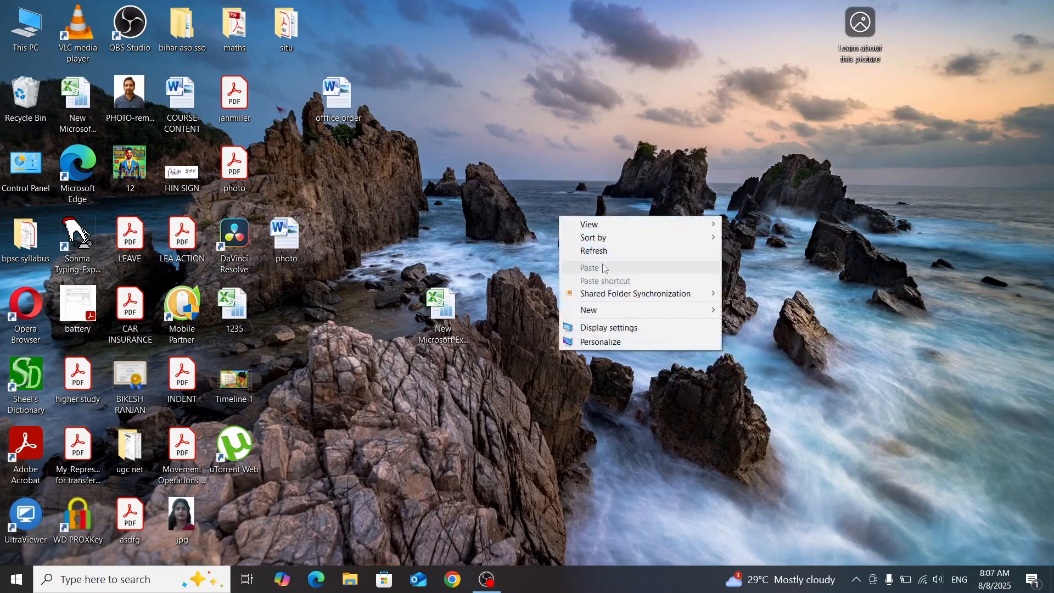
{"action": "mouse_move", "coordinate": [672, 312]}
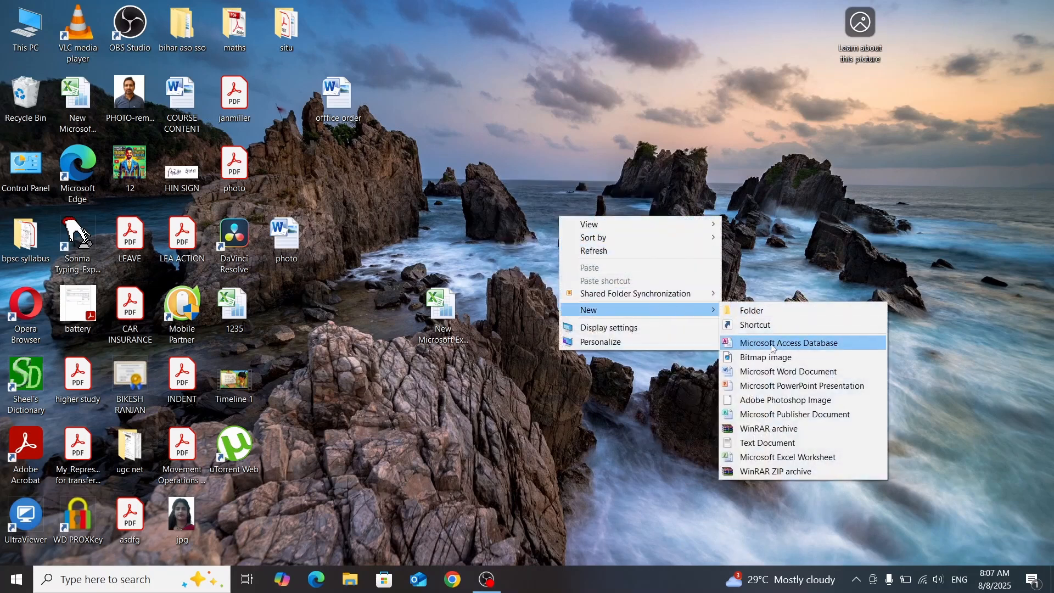
{"action": "left_click", "coordinate": [785, 459]}
{"action": "key", "text": "Return"}
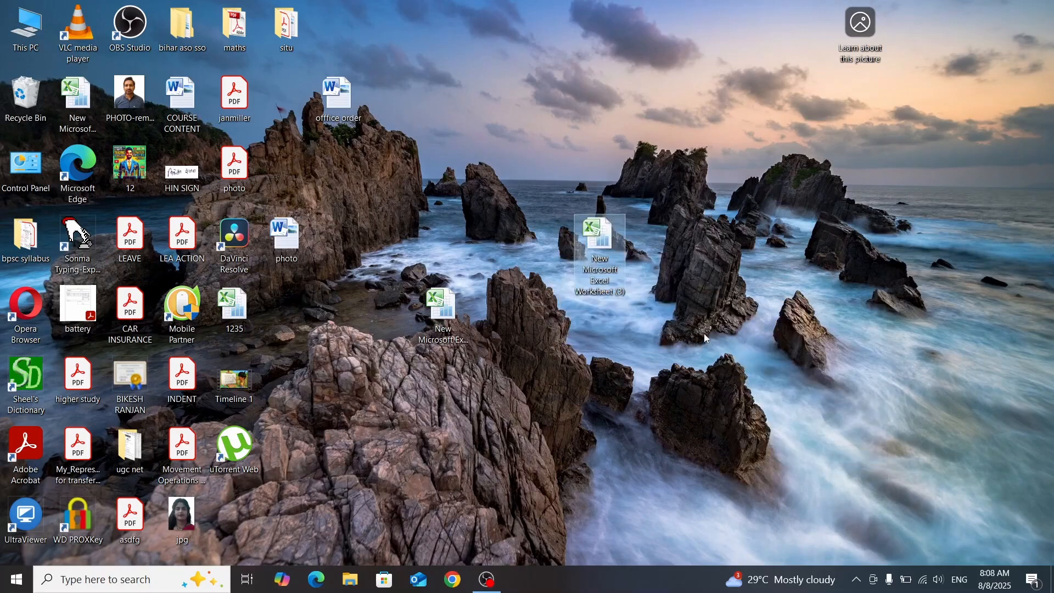
{"action": "double_click", "coordinate": [599, 261]}
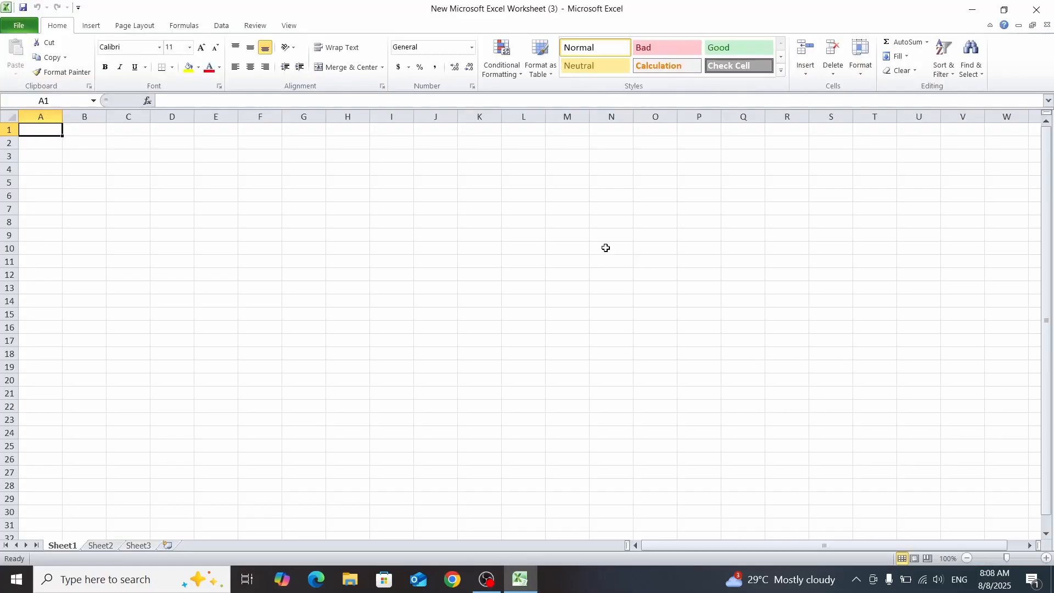
{"action": "left_click", "coordinate": [1036, 10]}
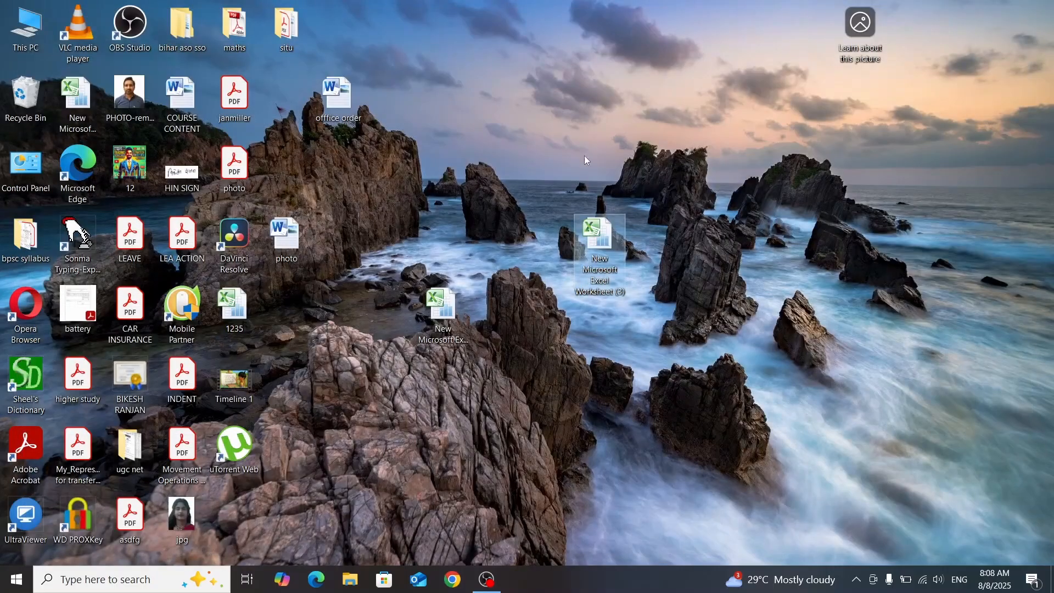
{"action": "right_click", "coordinate": [546, 127]}
{"action": "mouse_move", "coordinate": [706, 235]}
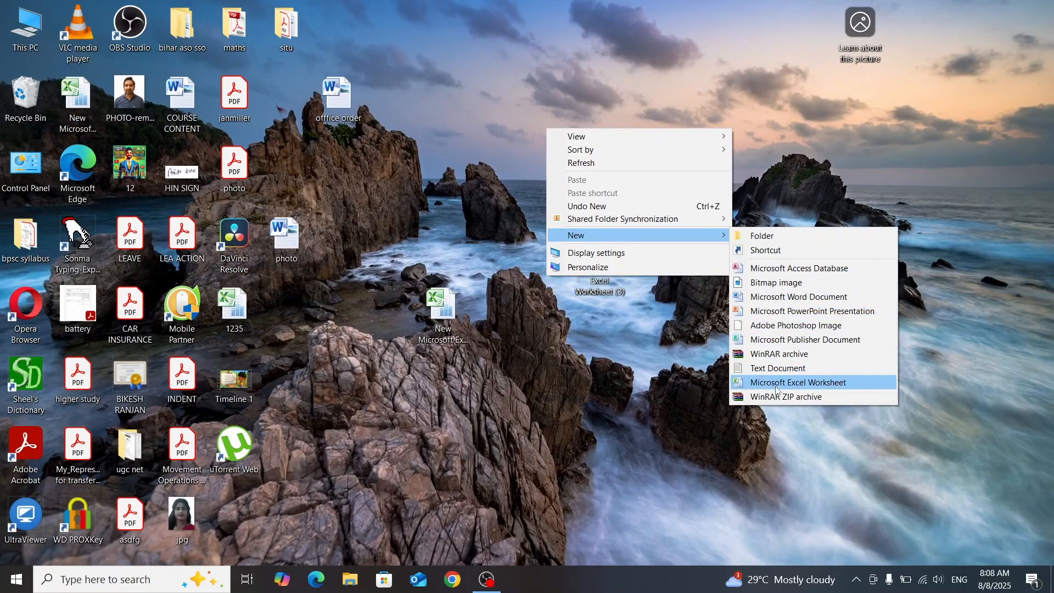
{"action": "left_click", "coordinate": [669, 390]}
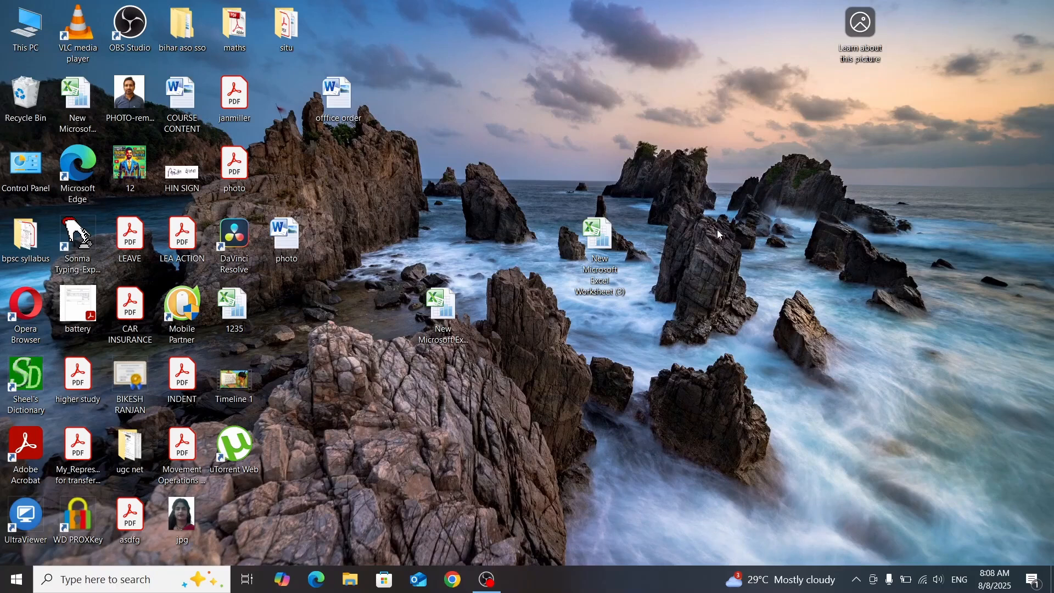
Step: Launch Excel through the Windows Run dialog with the command "excel", and close the blank workbook again
{"action": "key", "text": "super+r"}
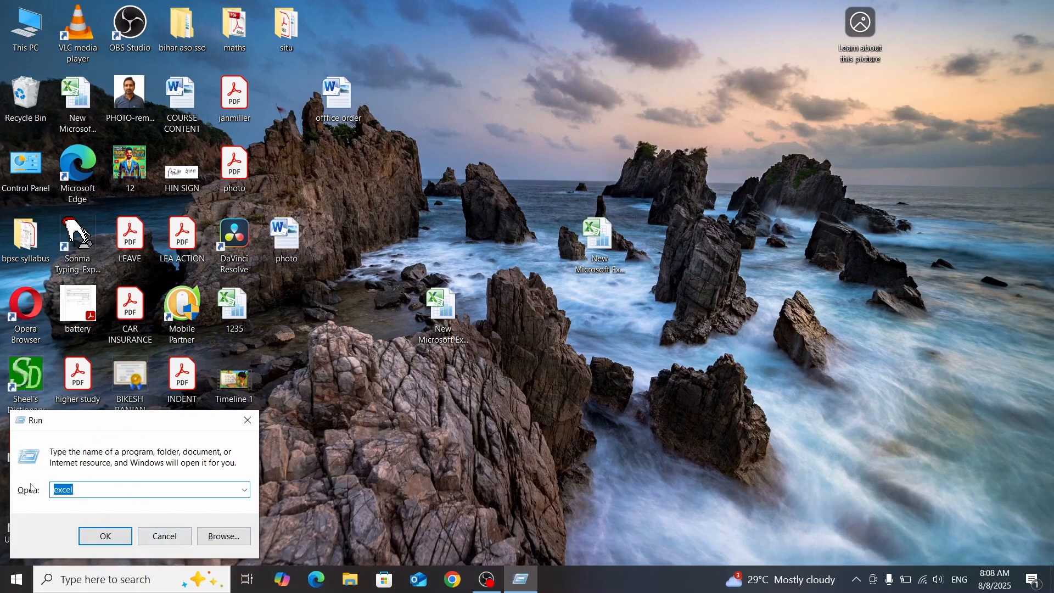
{"action": "type", "text": "exc"}
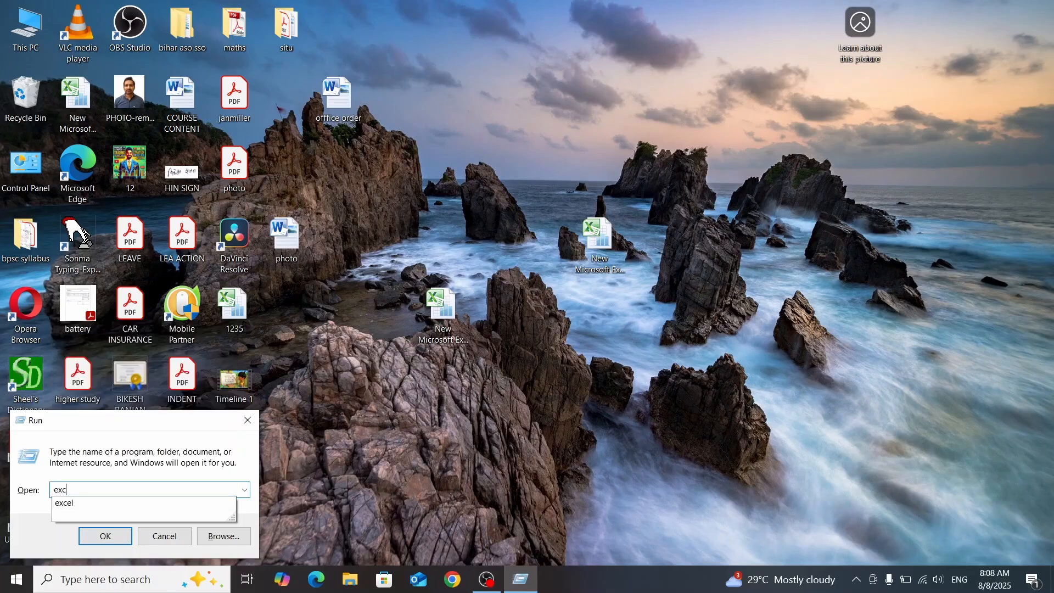
{"action": "type", "text": "el"}
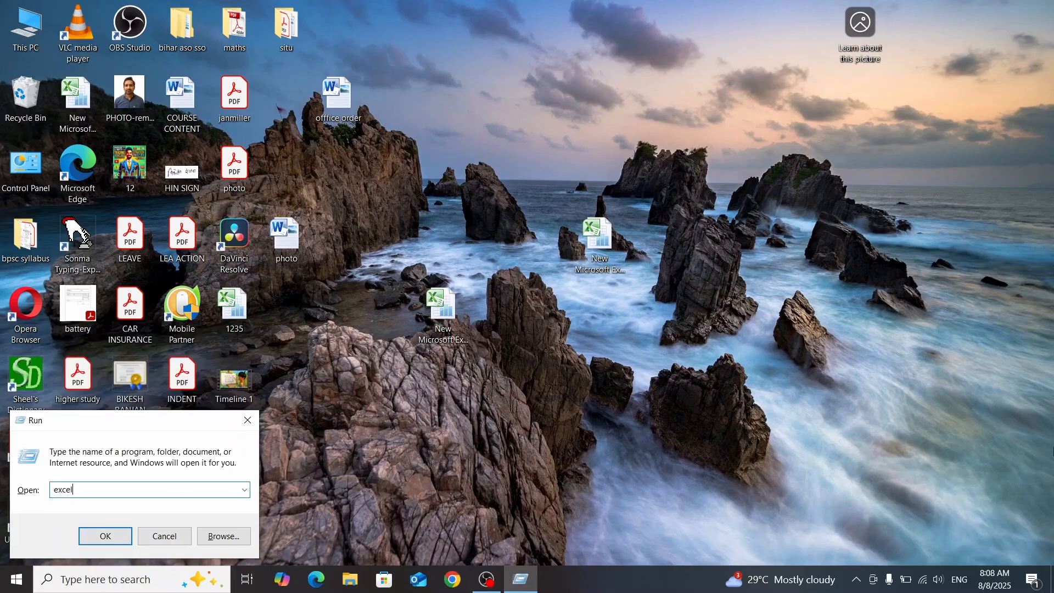
{"action": "key", "text": "super+plus"}
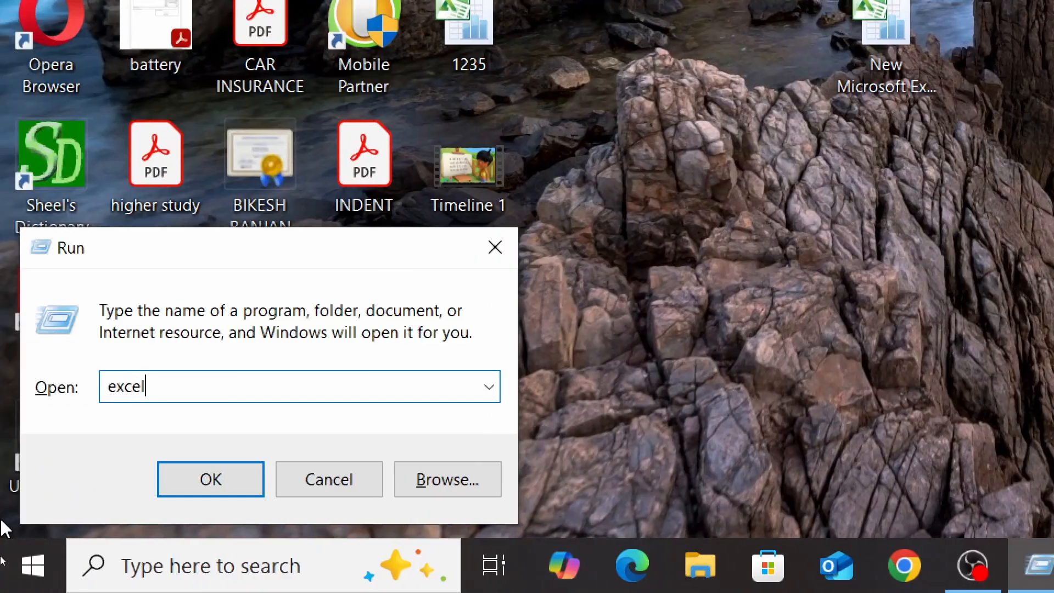
{"action": "left_click", "coordinate": [208, 490]}
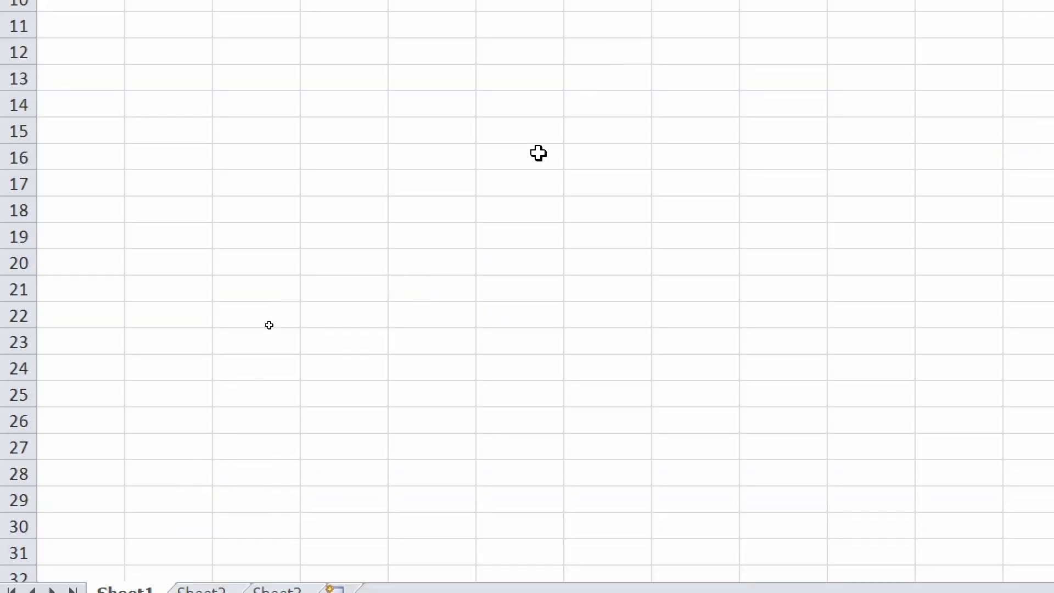
{"action": "key", "text": "super+minus"}
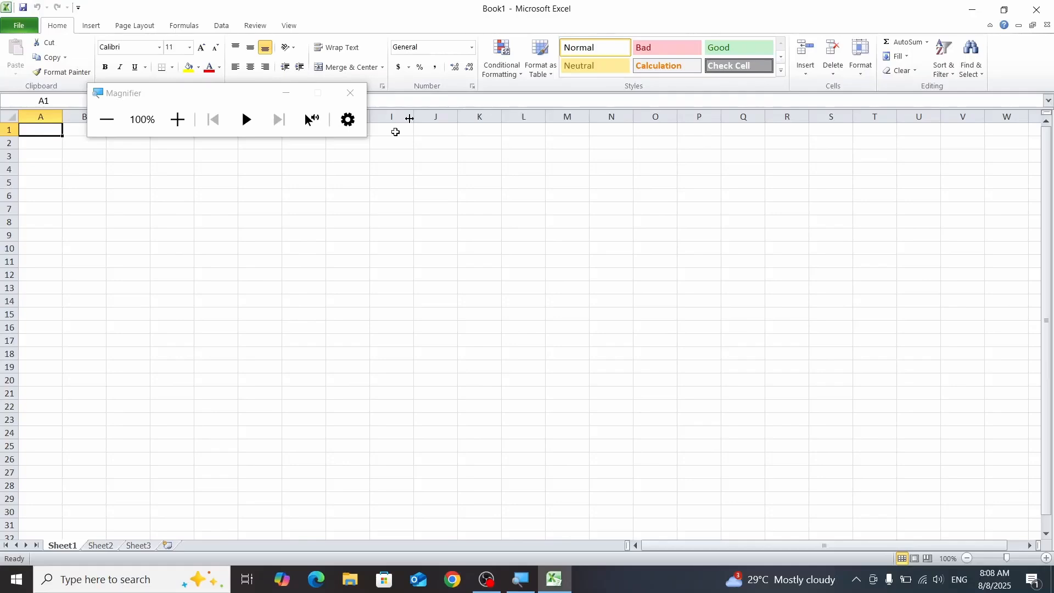
{"action": "left_click", "coordinate": [1037, 9]}
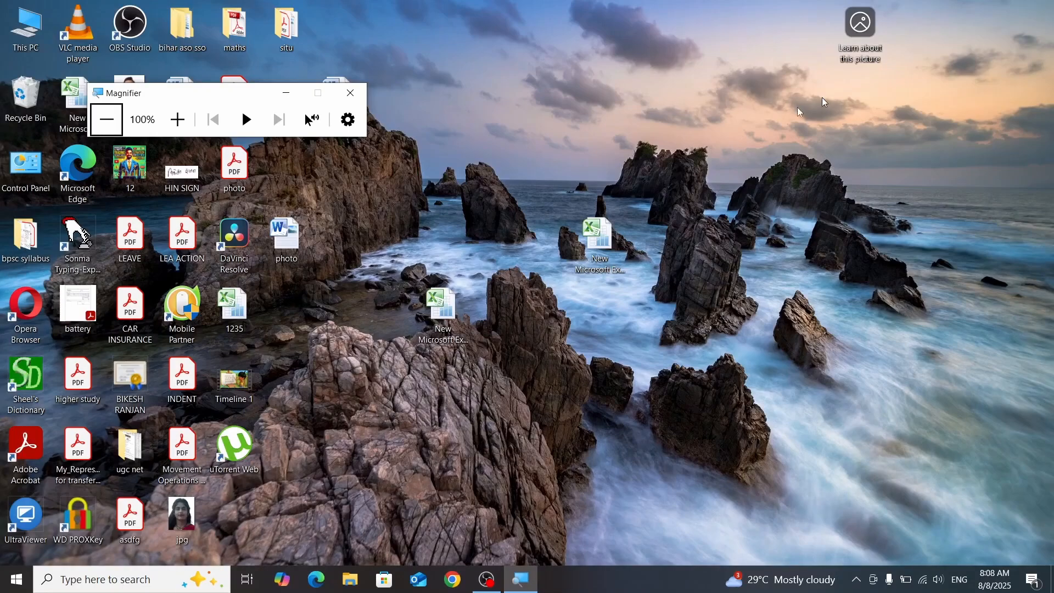
{"action": "left_click", "coordinate": [285, 93]}
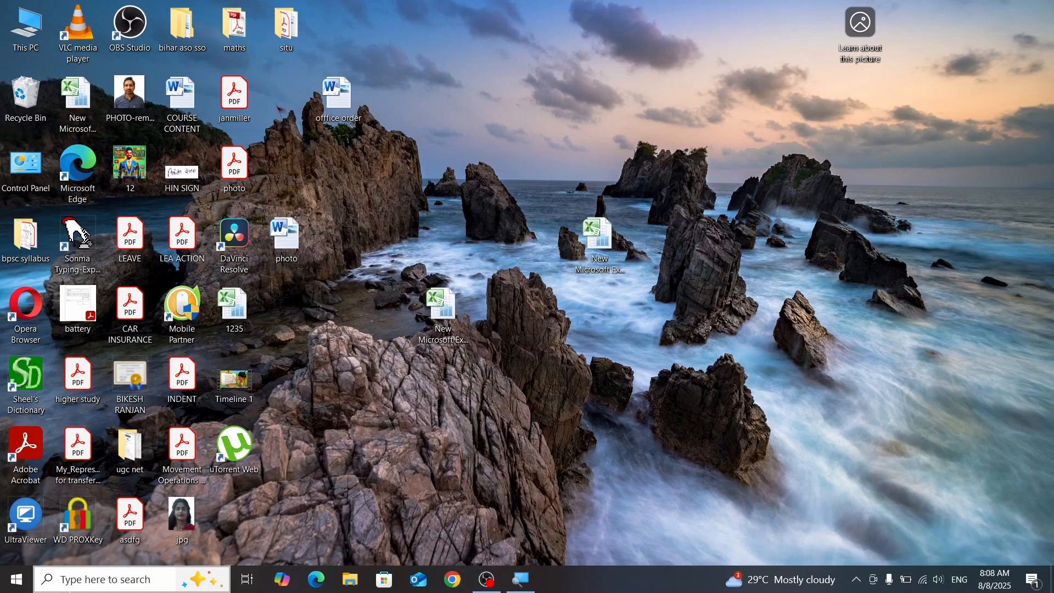
Step: Search Windows for "exce" to find the Excel app, and close the search
{"action": "key", "text": "super+s"}
{"action": "type", "text": "e"}
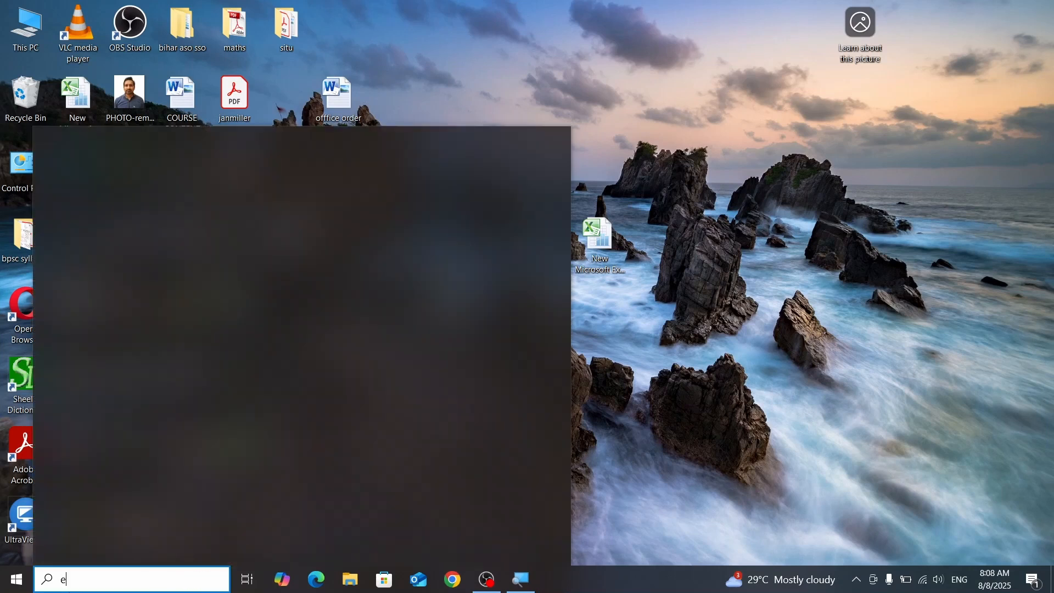
{"action": "type", "text": "xce"}
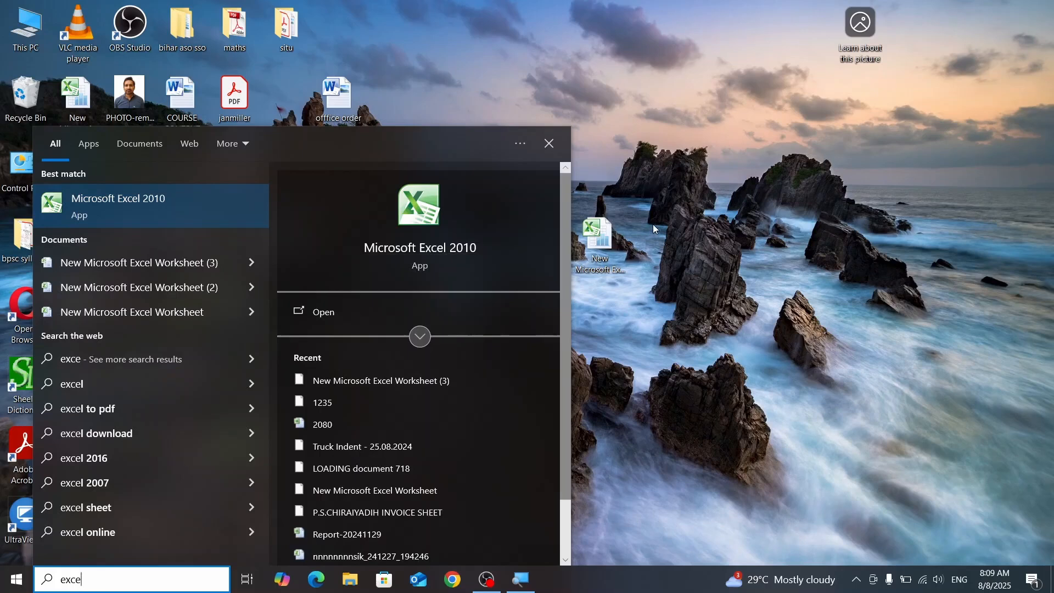
{"action": "left_click", "coordinate": [548, 143]}
Step: Look through the list of installed apps in Windows for Microsoft Office
{"action": "key", "text": "super"}
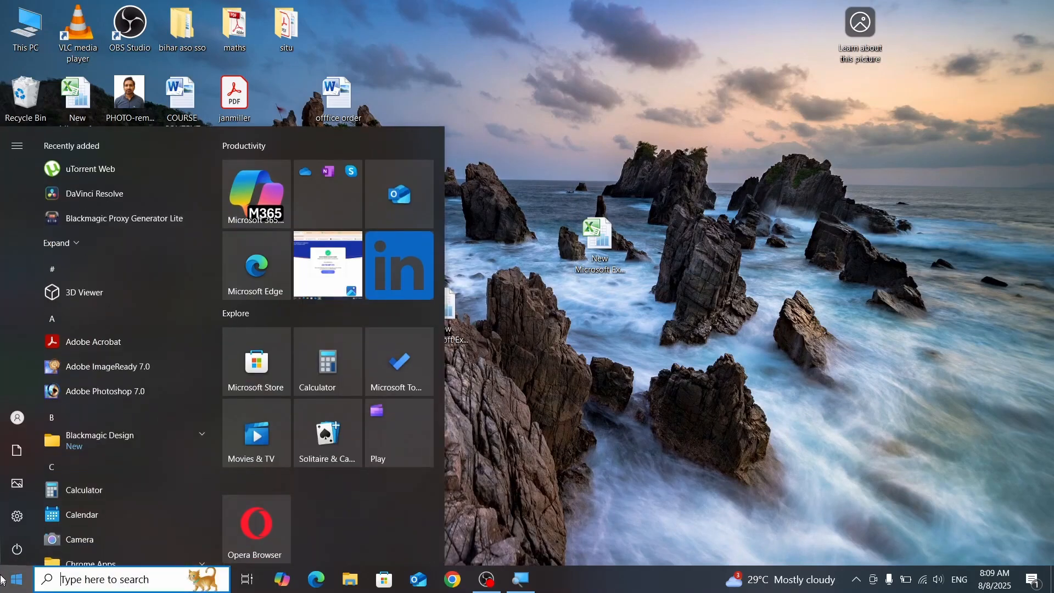
{"action": "scroll", "coordinate": [91, 491], "scroll_direction": "down", "scroll_amount": 4}
{"action": "scroll", "coordinate": [93, 489], "scroll_direction": "down", "scroll_amount": 10}
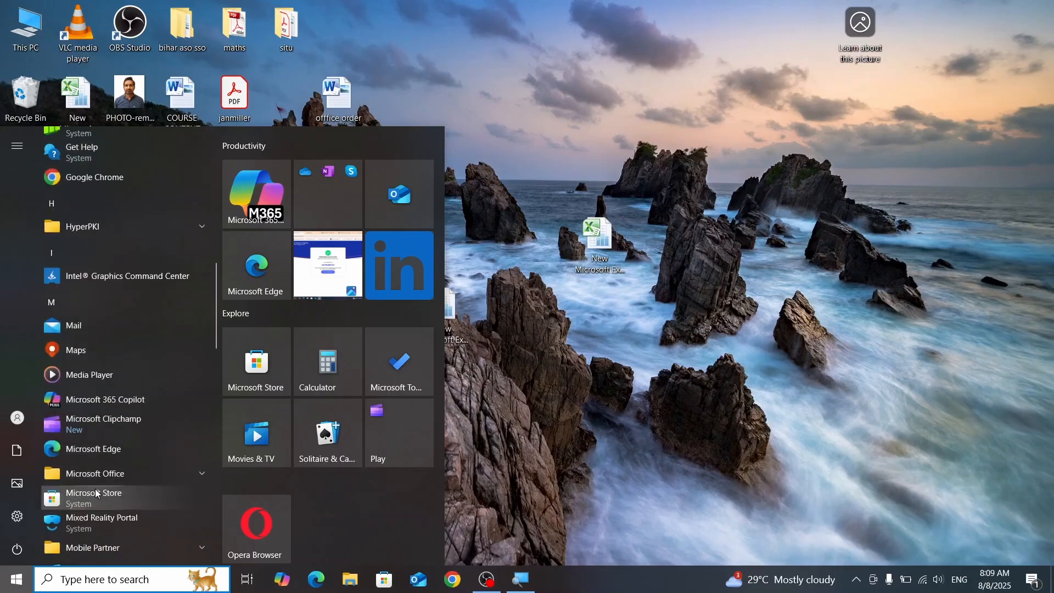
{"action": "scroll", "coordinate": [95, 488], "scroll_direction": "down", "scroll_amount": 8}
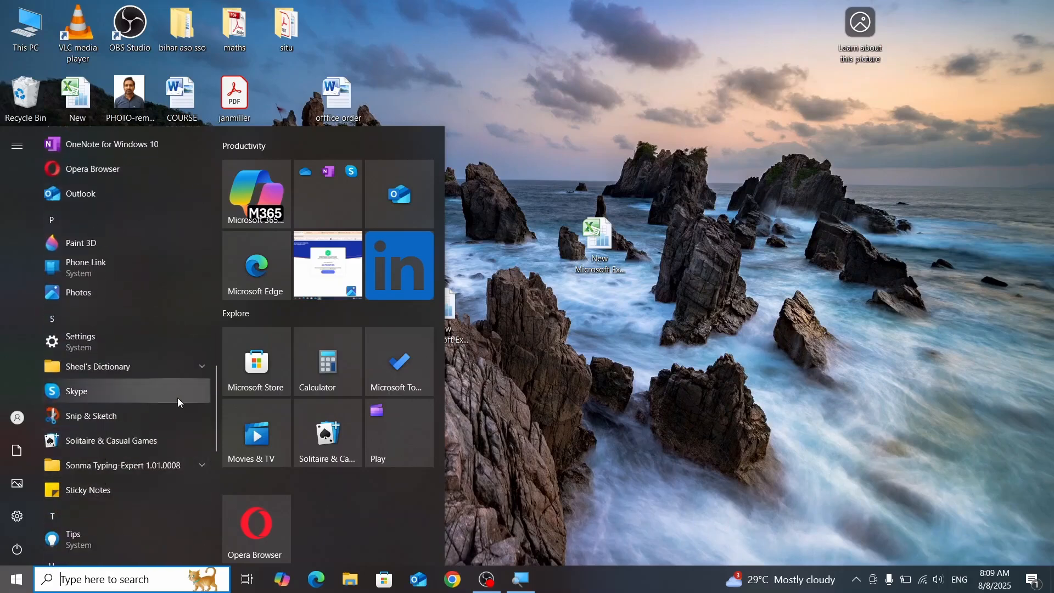
{"action": "left_click", "coordinate": [724, 144]}
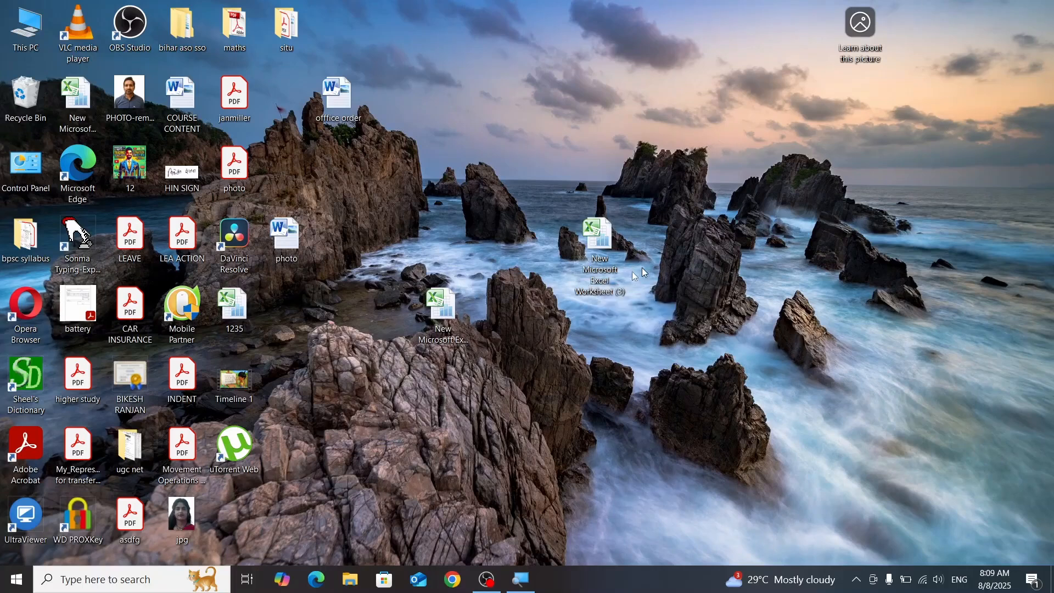
Step: Open the desktop file New Microsoft Excel Worksheet (3) and start Epic Pen as administrator
{"action": "double_click", "coordinate": [595, 245]}
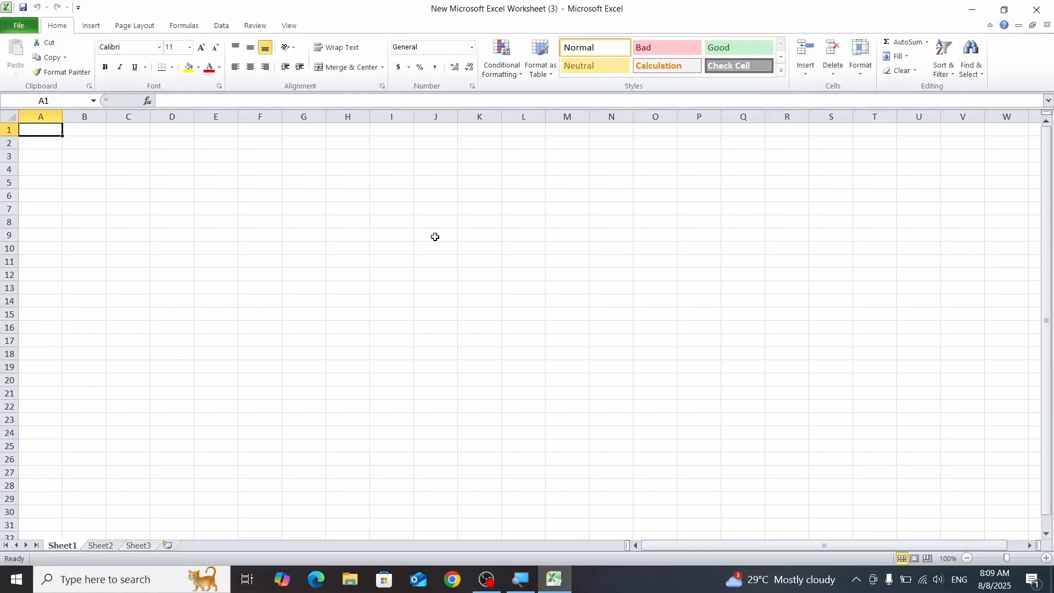
{"action": "left_click", "coordinate": [95, 587]}
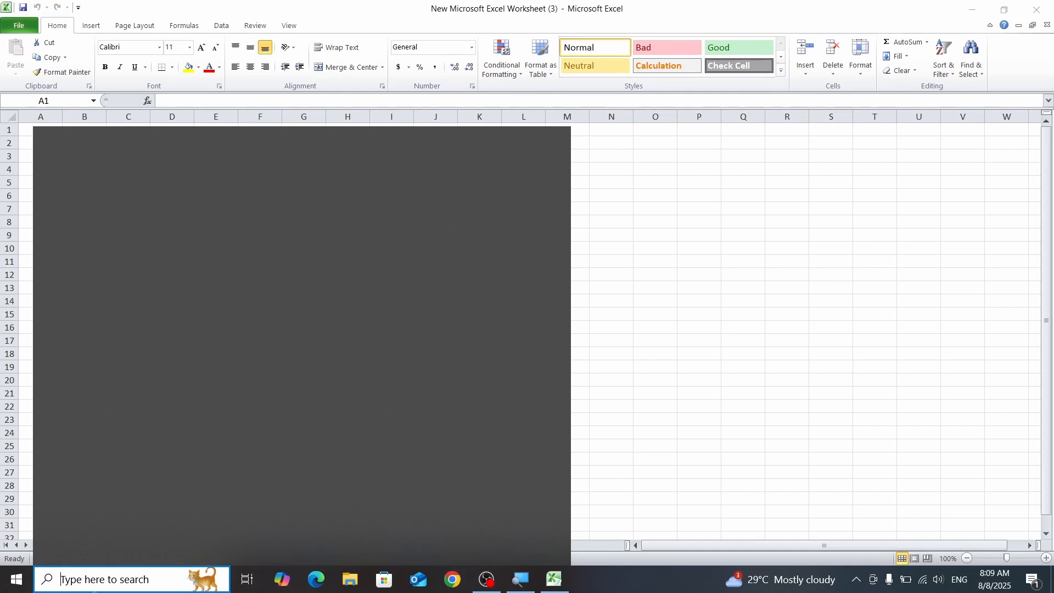
{"action": "type", "text": "epi"}
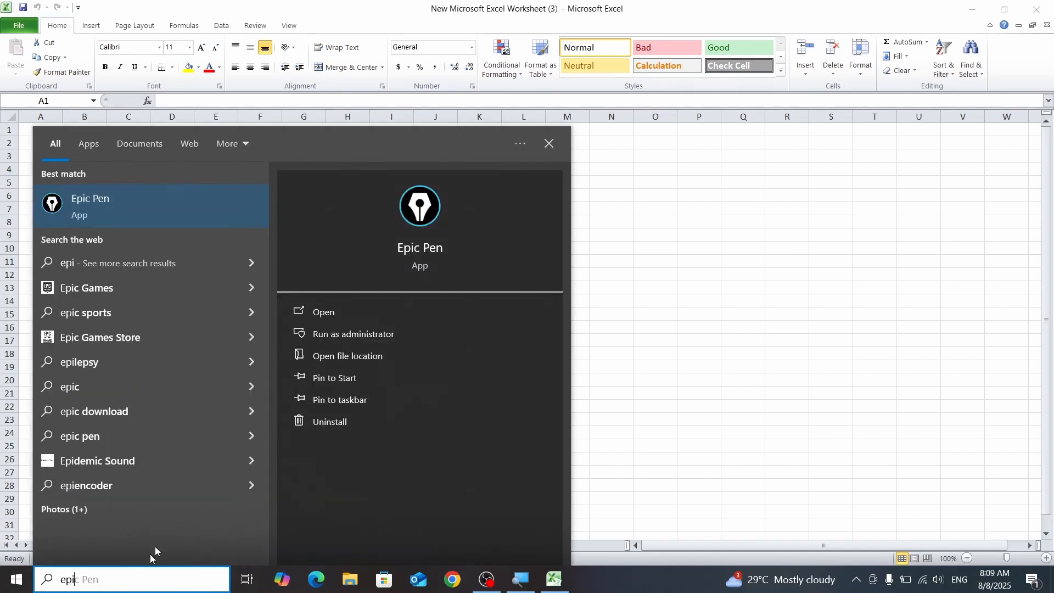
{"action": "left_click", "coordinate": [383, 338]}
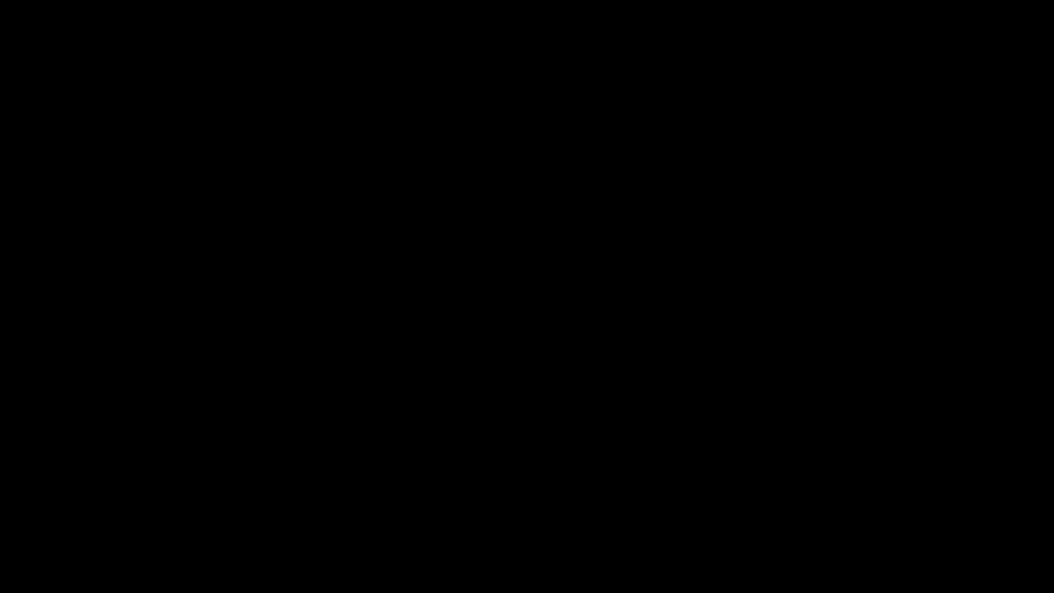
{"action": "left_click", "coordinate": [492, 382]}
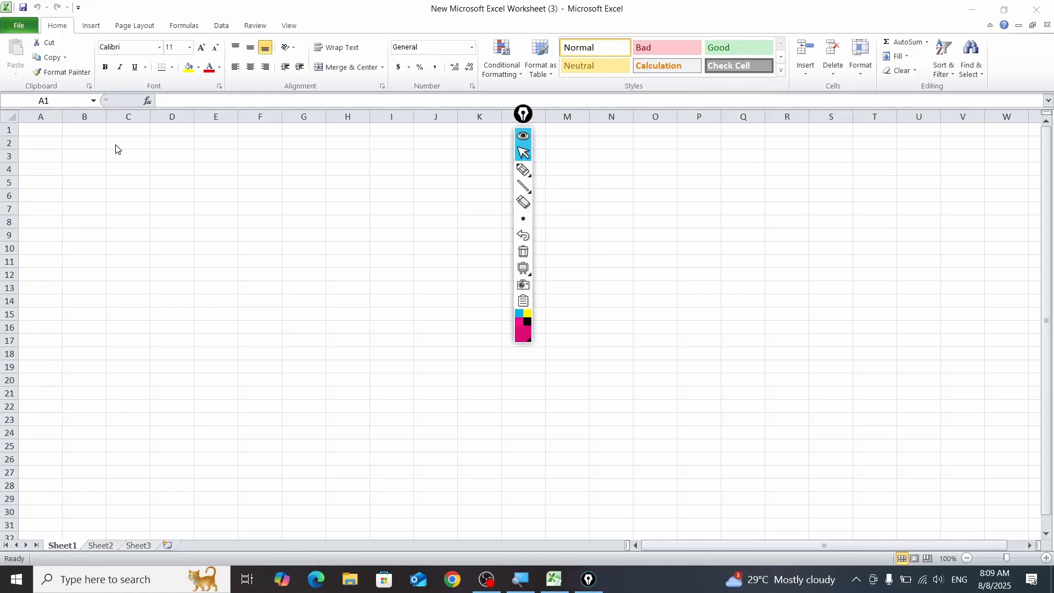
Step: Collapse the Epic Pen toolbar and park it at the edge of the screen, clear of the worksheet cells
{"action": "left_click", "coordinate": [525, 141]}
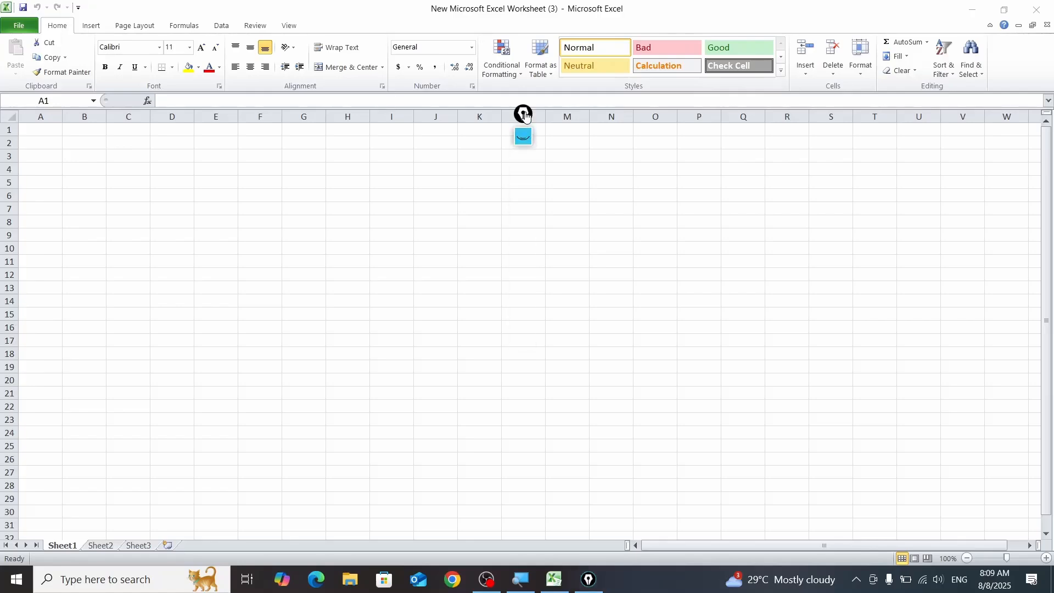
{"action": "left_click_drag", "start_coordinate": [523, 114], "coordinate": [1047, 163]}
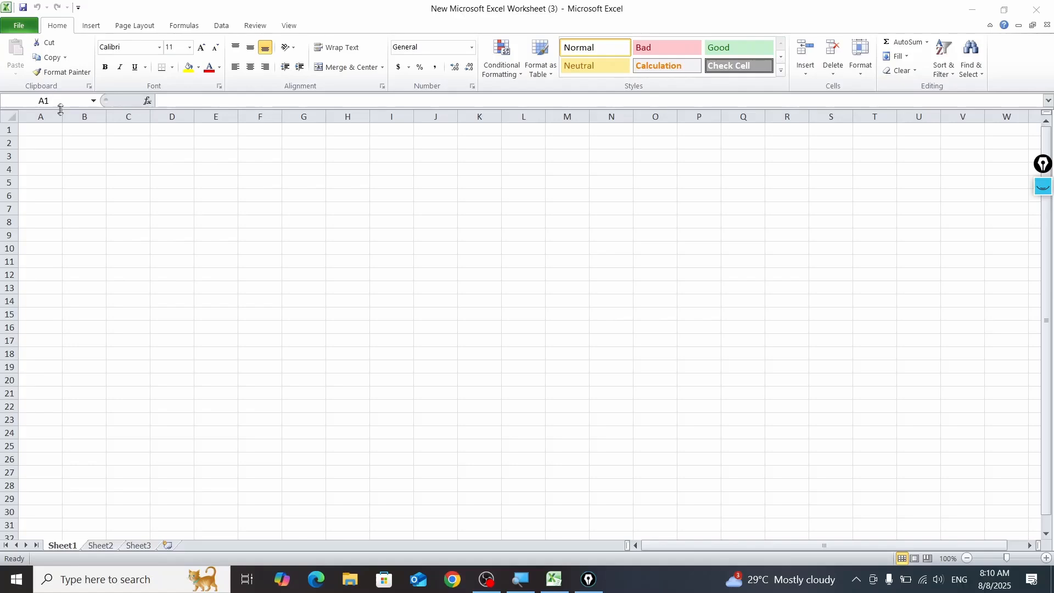
Step: Expand the Epic Pen drawing tools and select all cells of Sheet1
{"action": "left_click", "coordinate": [9, 116]}
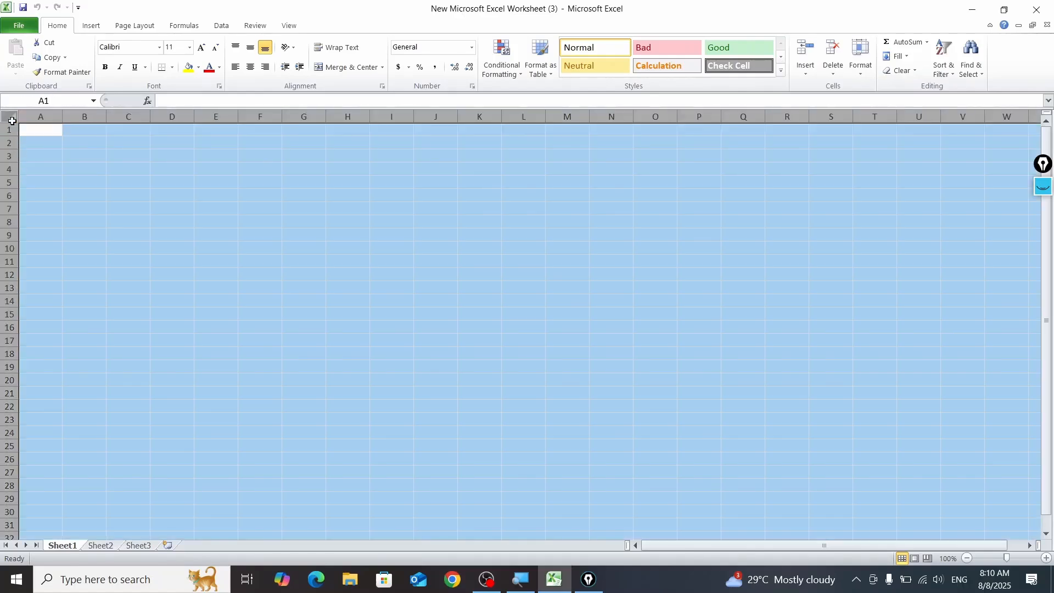
{"action": "left_click", "coordinate": [32, 156]}
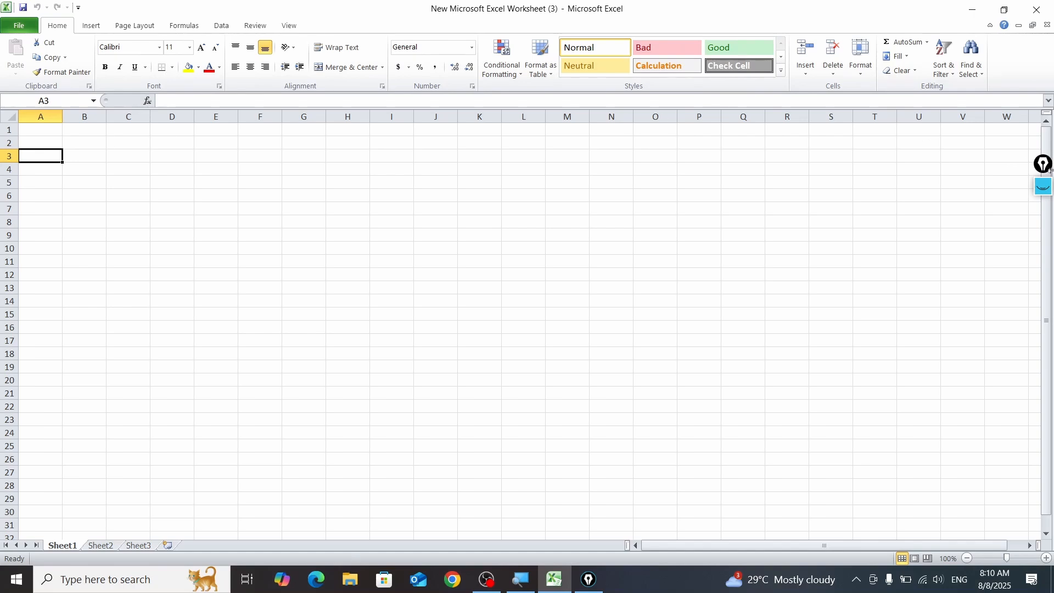
{"action": "left_click", "coordinate": [1042, 186]}
{"action": "mouse_move", "coordinate": [1038, 222]}
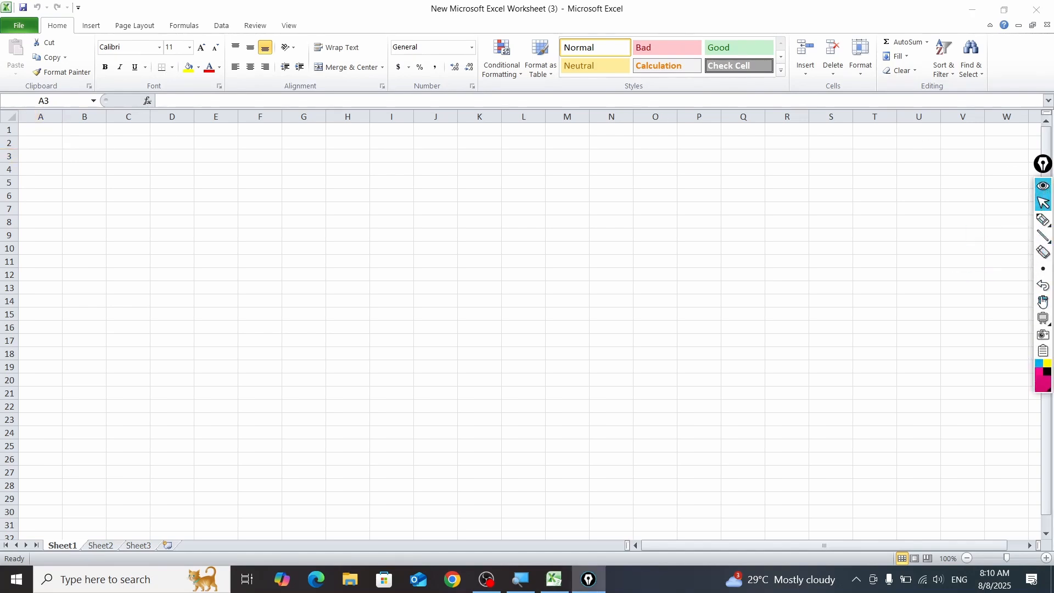
{"action": "mouse_move", "coordinate": [1043, 321]}
{"action": "left_click", "coordinate": [4, 118]}
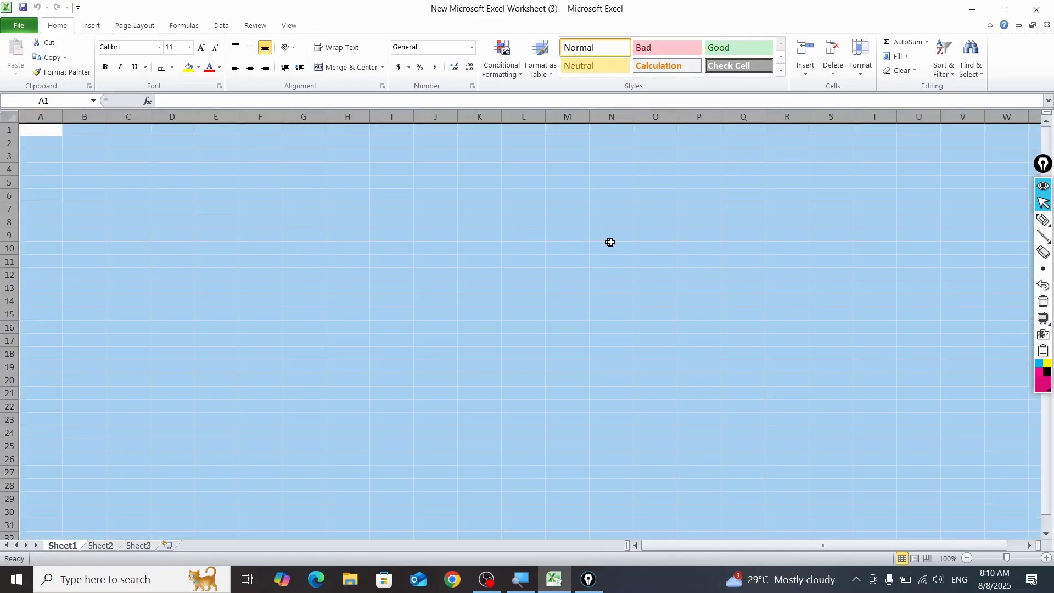
Step: Draw an Epic Pen rectangle around the Select All corner of the worksheet, then hide the annotation
{"action": "left_click", "coordinate": [1046, 241]}
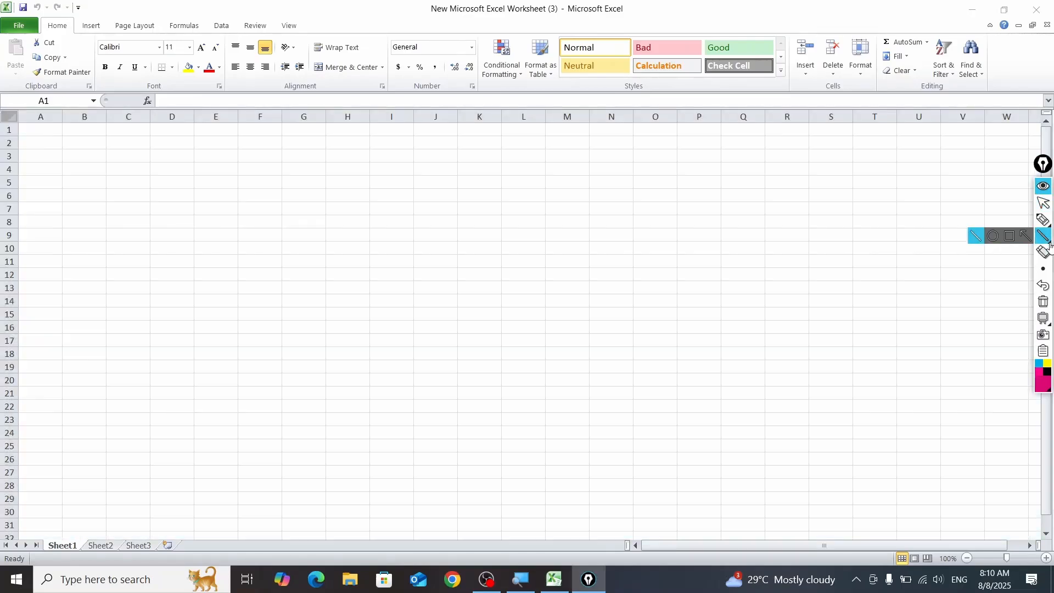
{"action": "left_click", "coordinate": [1008, 235]}
{"action": "mouse_move", "coordinate": [1, 108]}
{"action": "left_mouse_down"}
{"action": "mouse_move", "coordinate": [101, 159]}
{"action": "mouse_move", "coordinate": [17, 146]}
{"action": "mouse_move", "coordinate": [26, 132]}
{"action": "left_mouse_up"}
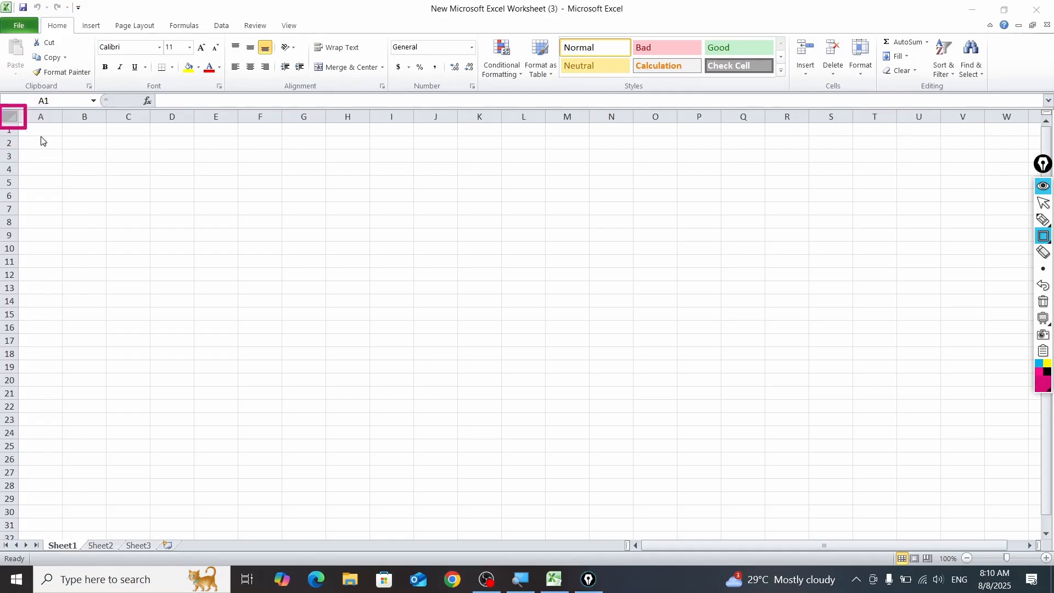
{"action": "left_click", "coordinate": [1043, 186]}
Step: Select all cells of Sheet1, then clear the selection by choosing cell E4
{"action": "left_click", "coordinate": [10, 117]}
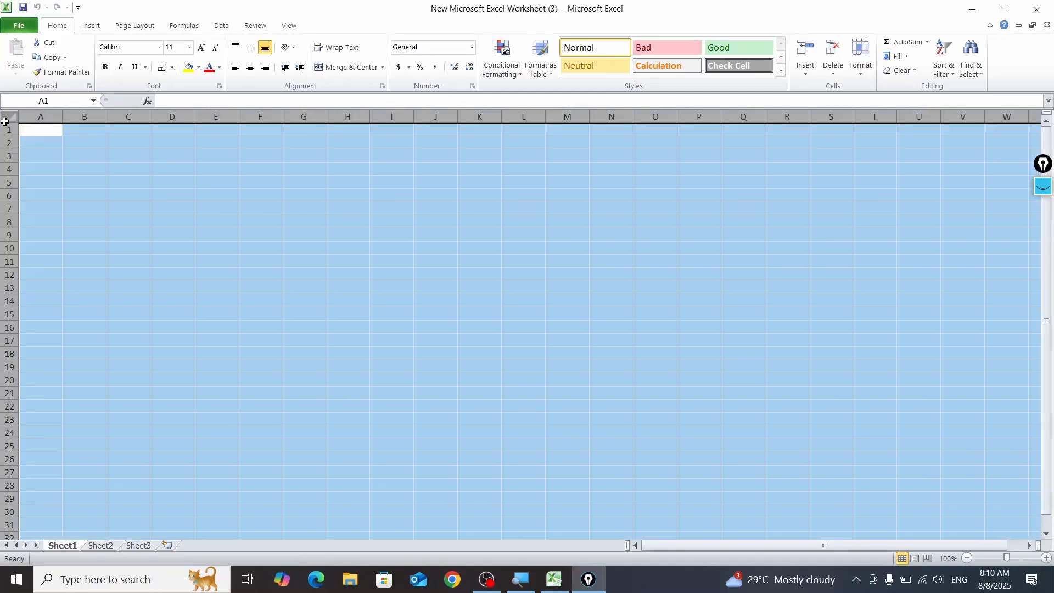
{"action": "scroll", "coordinate": [540, 280], "scroll_direction": "down", "scroll_amount": 5}
{"action": "scroll", "coordinate": [543, 280], "scroll_direction": "up", "scroll_amount": 5}
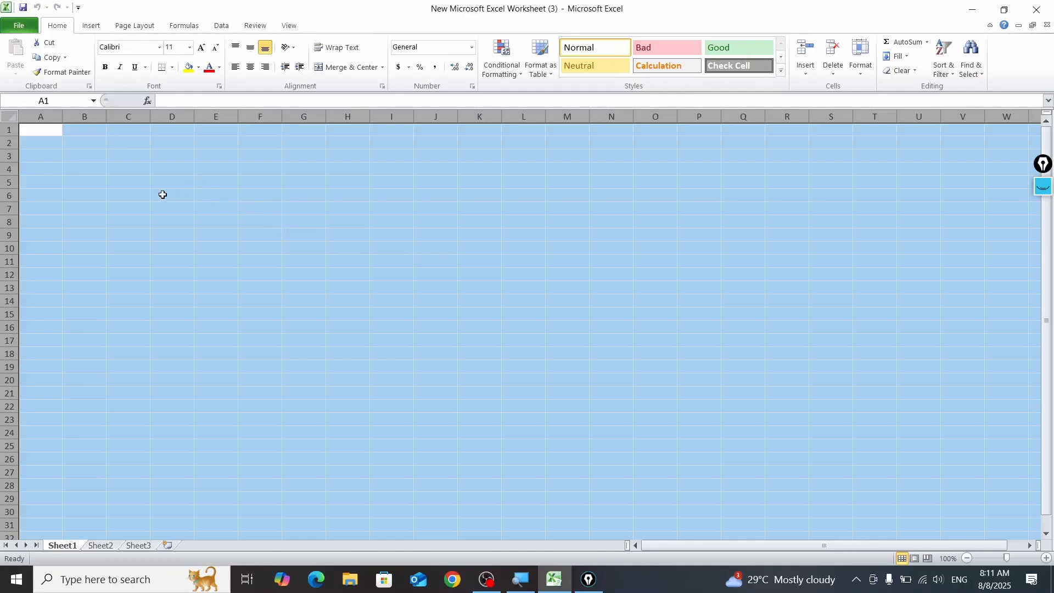
{"action": "left_click", "coordinate": [198, 171]}
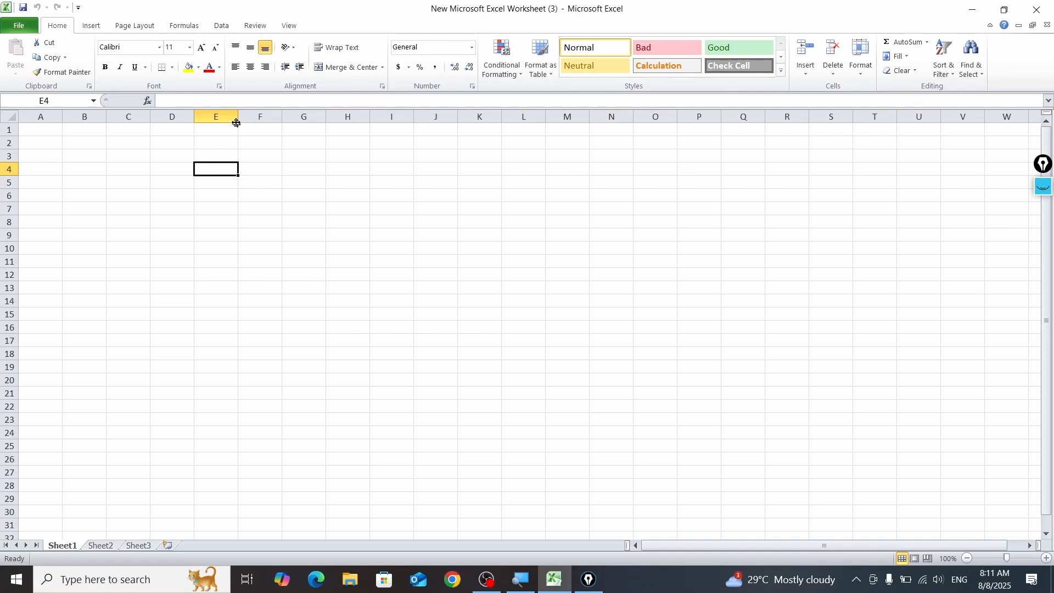
Step: Widen columns E through J, then select the whole worksheet once more and return to cell I10
{"action": "left_click_drag", "start_coordinate": [236, 122], "coordinate": [602, 124]}
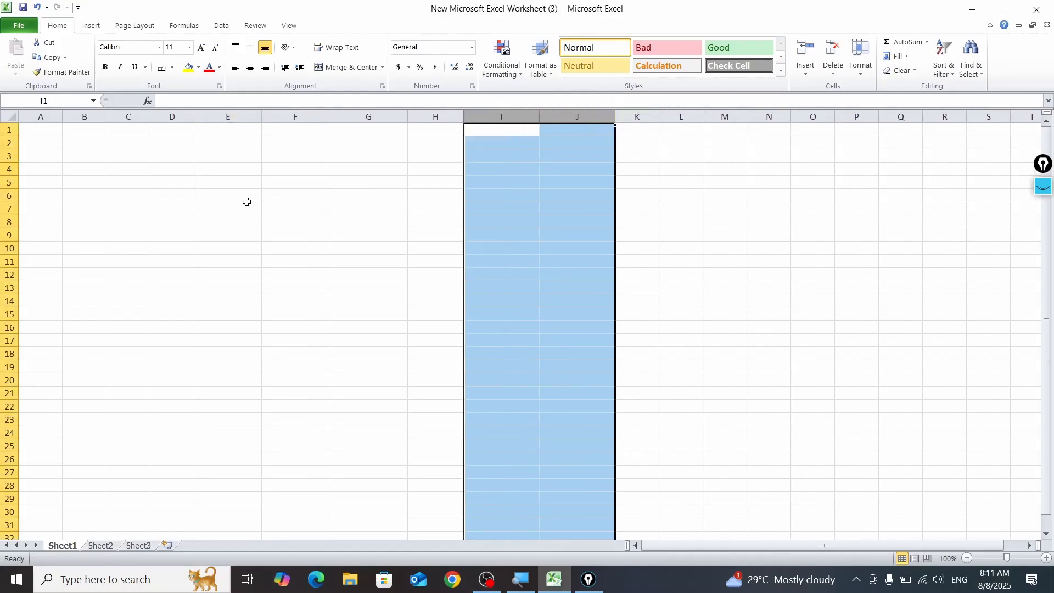
{"action": "left_click", "coordinate": [179, 156]}
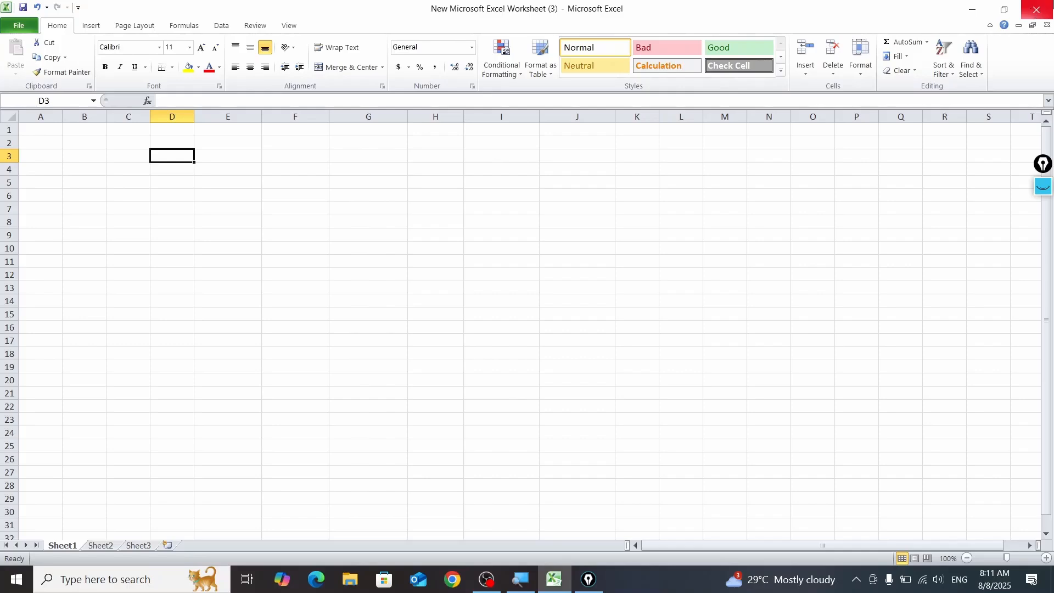
{"action": "left_click", "coordinate": [14, 117]}
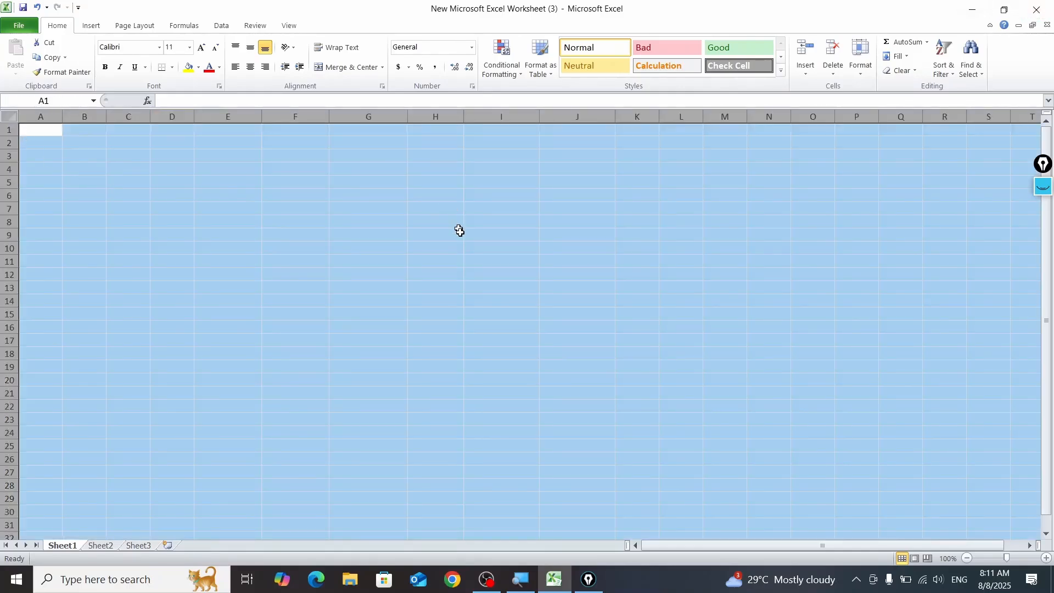
{"action": "left_click", "coordinate": [470, 248]}
Step: Replace the rectangle with Epic Pen arrows along the column headers, across row 11 and down column A, then hide the annotations
{"action": "left_click", "coordinate": [1048, 192]}
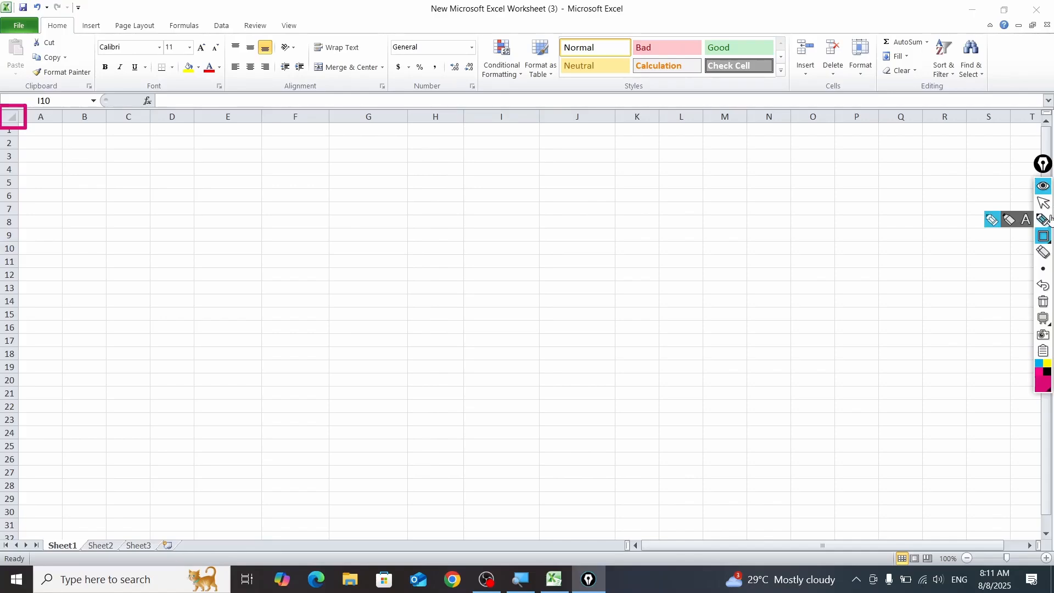
{"action": "mouse_move", "coordinate": [1047, 238]}
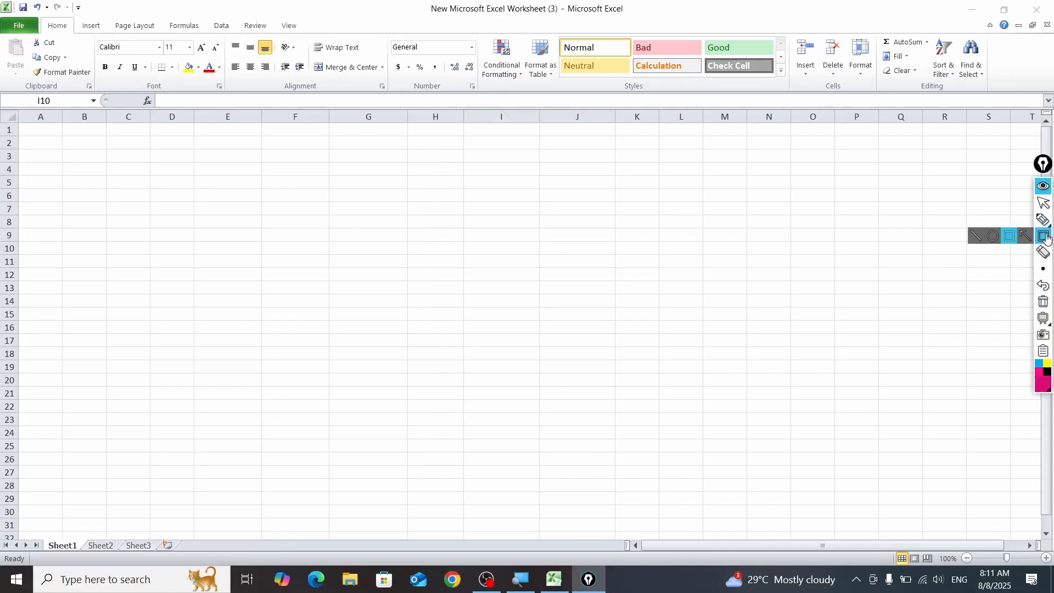
{"action": "left_click", "coordinate": [1025, 236]}
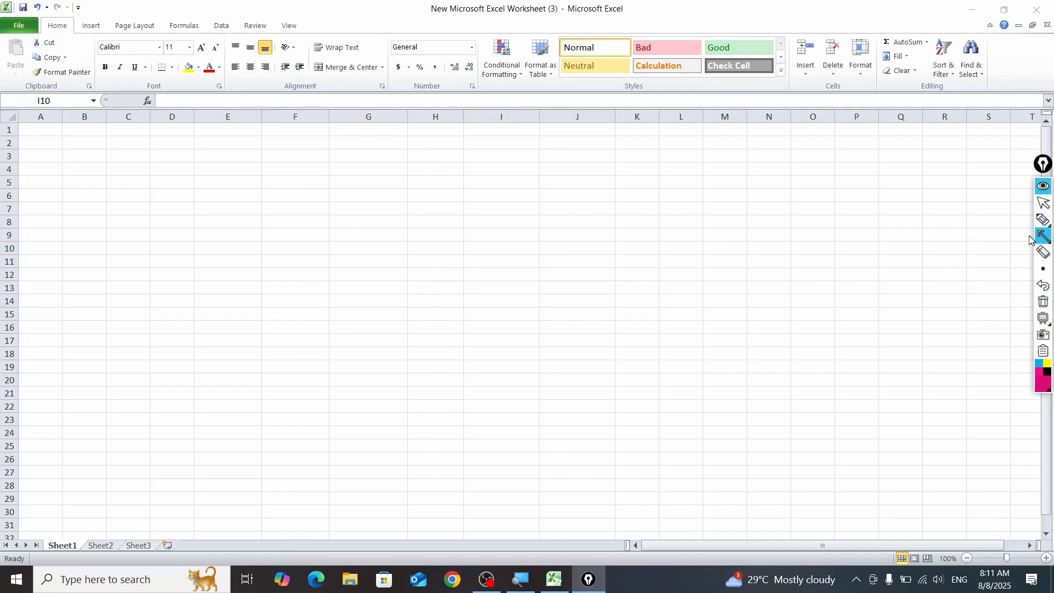
{"action": "left_click_drag", "start_coordinate": [9, 122], "coordinate": [403, 122]}
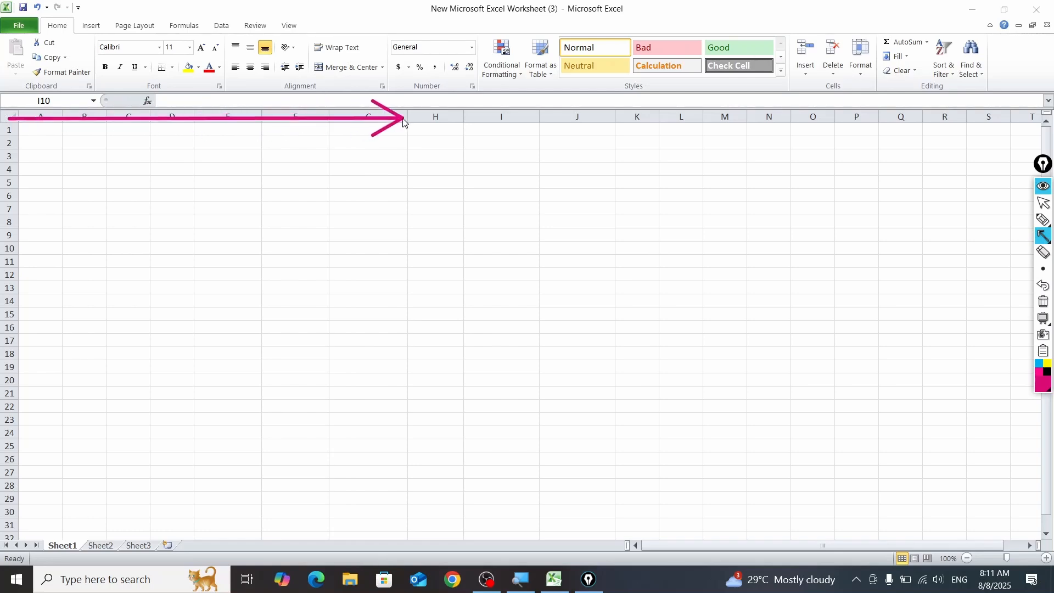
{"action": "mouse_move", "coordinate": [53, 266]}
{"action": "left_mouse_down"}
{"action": "mouse_move", "coordinate": [167, 257]}
{"action": "mouse_move", "coordinate": [619, 265]}
{"action": "mouse_move", "coordinate": [757, 286]}
{"action": "mouse_move", "coordinate": [764, 267]}
{"action": "left_mouse_up"}
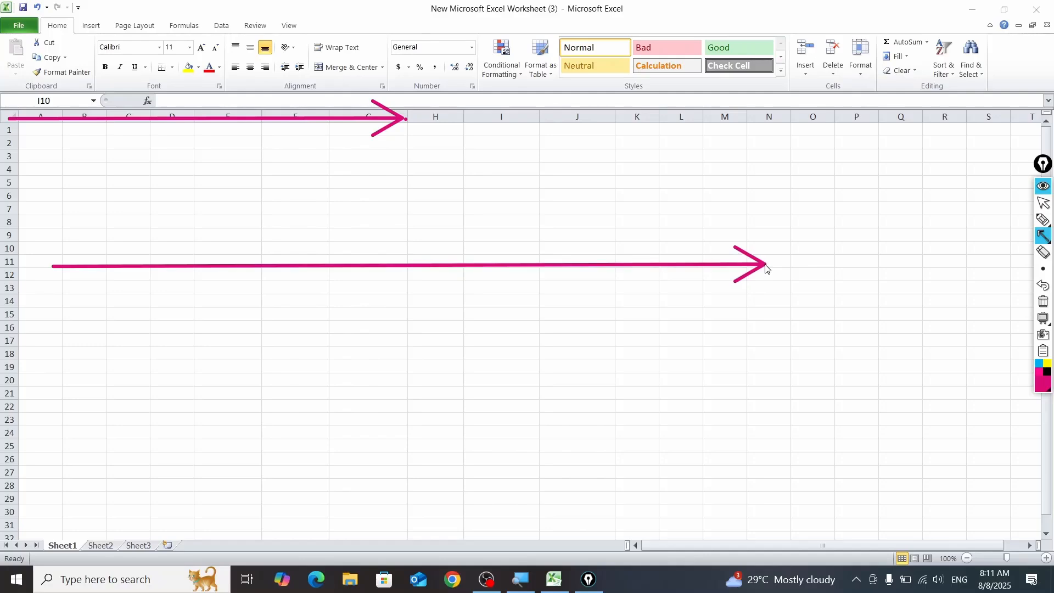
{"action": "left_click_drag", "start_coordinate": [44, 269], "coordinate": [44, 508]}
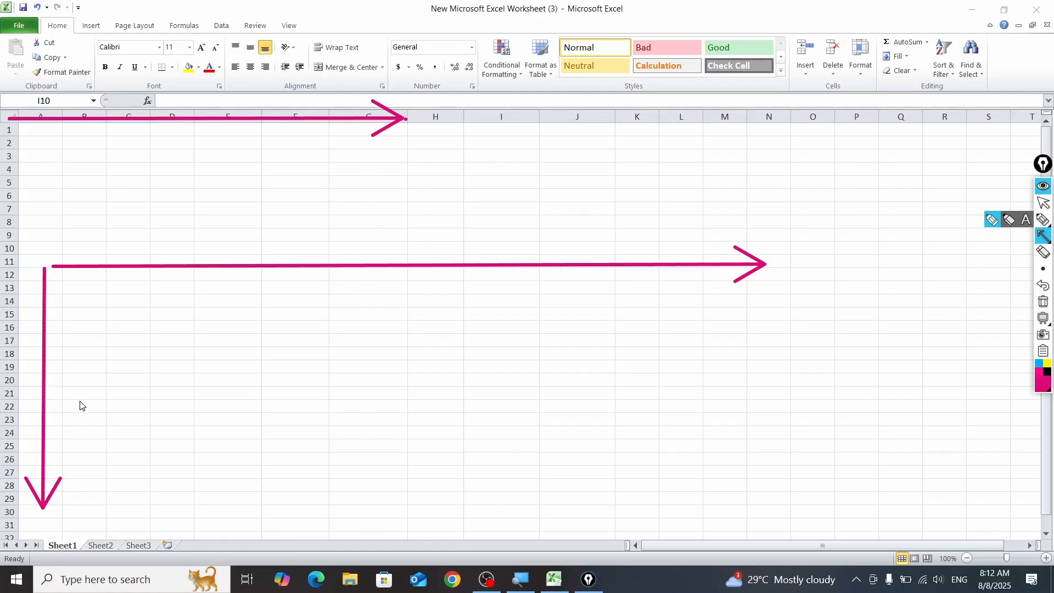
{"action": "left_click", "coordinate": [1046, 189]}
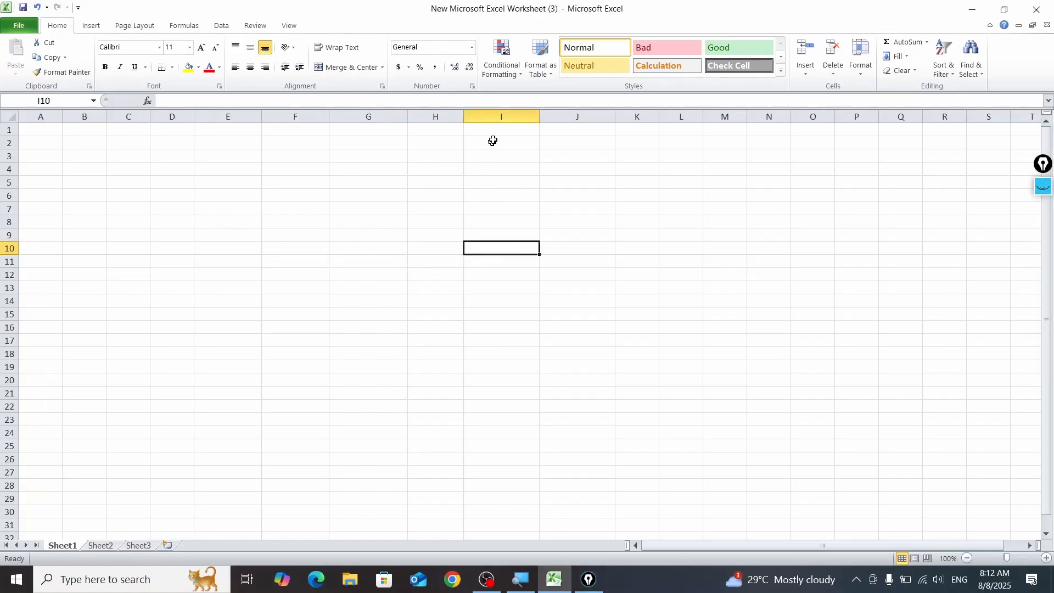
Step: Select the whole of column I, then the whole of row 11
{"action": "left_click", "coordinate": [505, 116]}
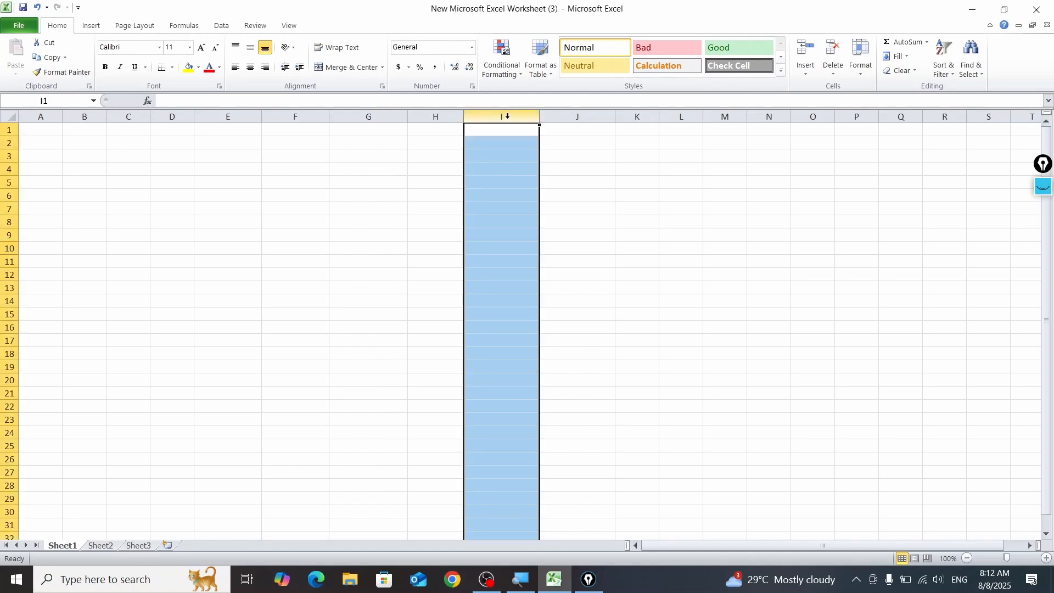
{"action": "left_click", "coordinate": [529, 262]}
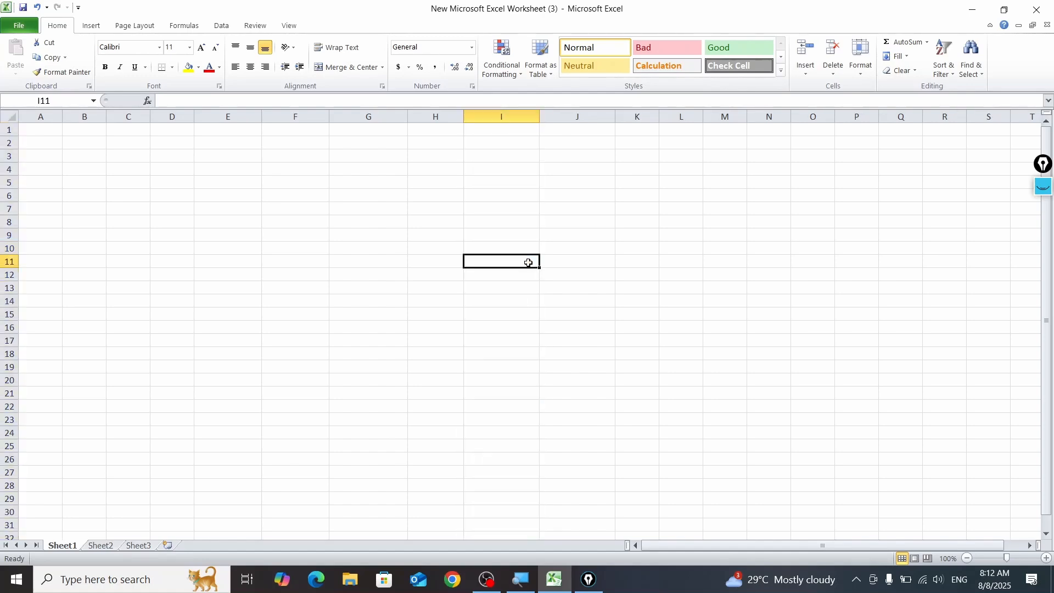
{"action": "left_click", "coordinate": [7, 261]}
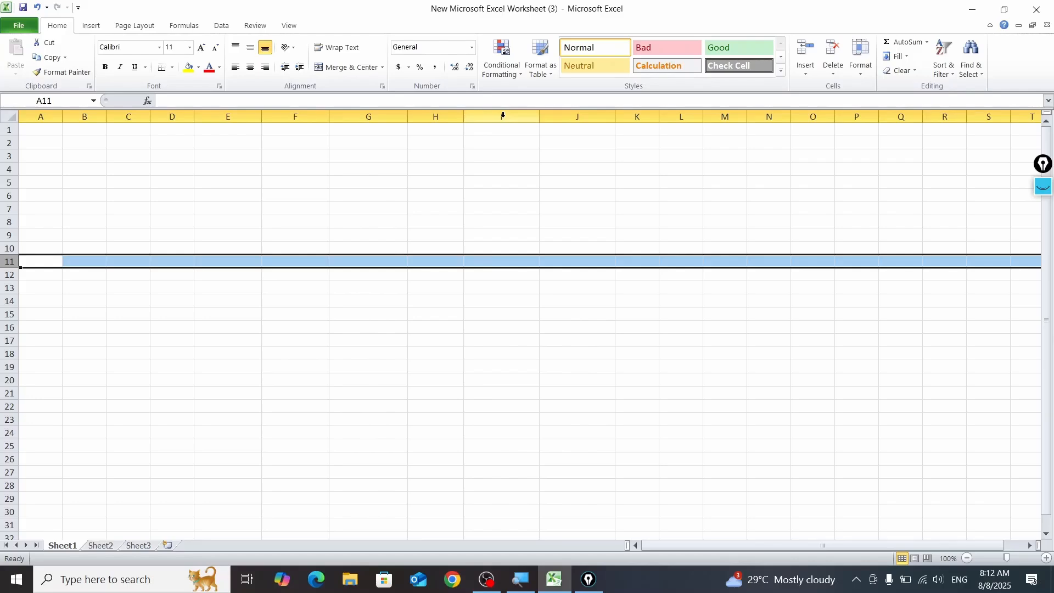
Step: Enter 12 in cell I11, where column I meets row 11, and select that cell again
{"action": "left_click", "coordinate": [500, 259]}
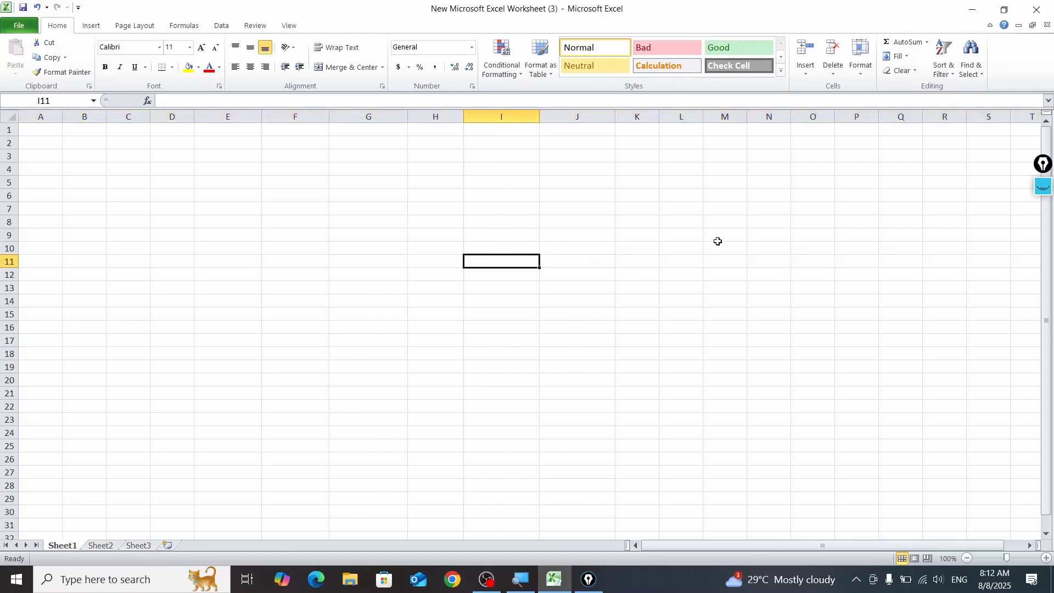
{"action": "type", "text": "12"}
{"action": "left_click", "coordinate": [549, 335]}
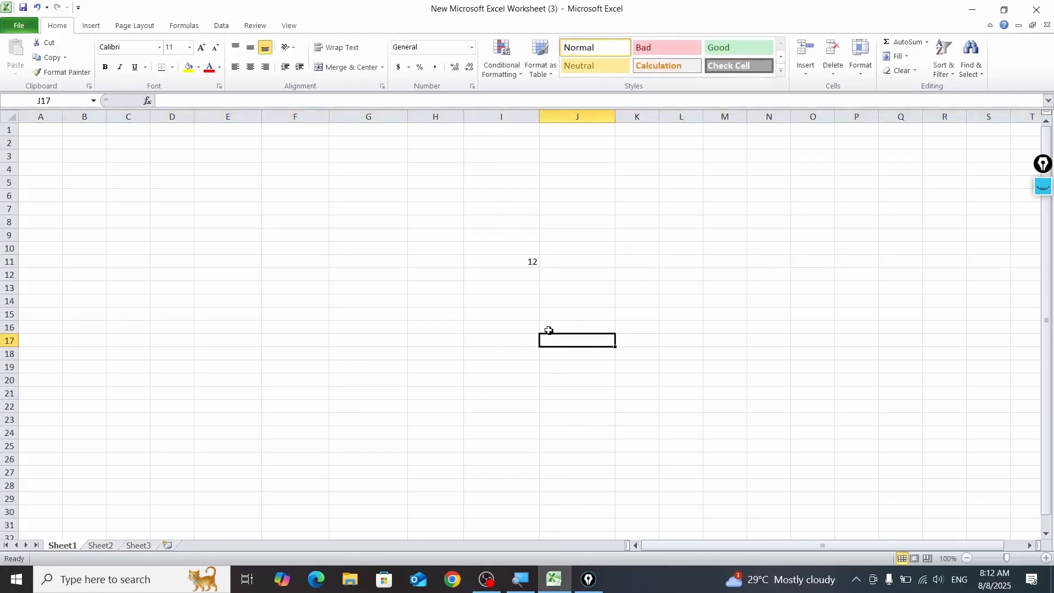
{"action": "left_click", "coordinate": [527, 261]}
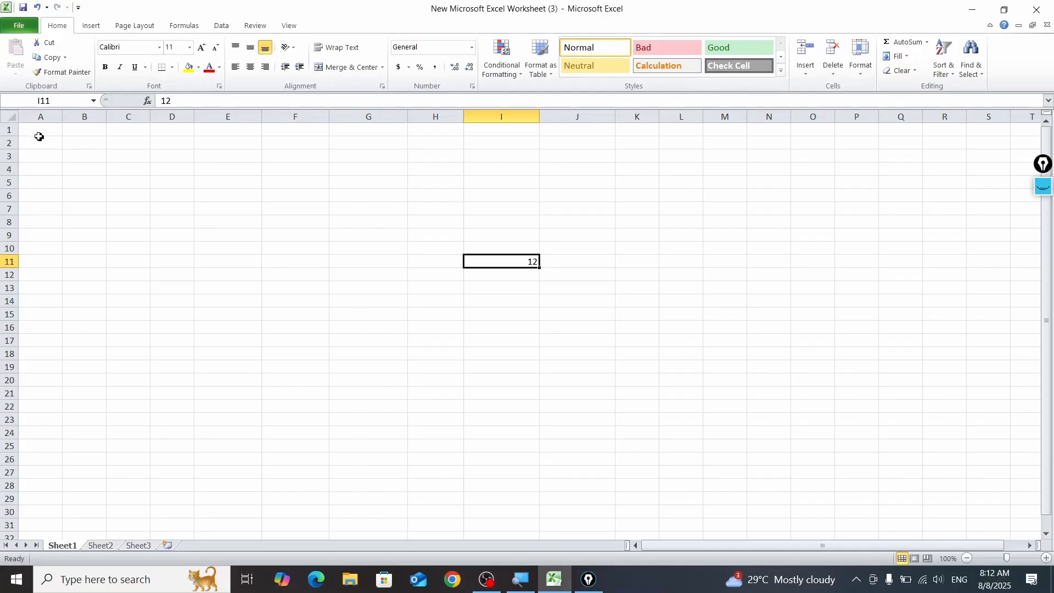
Step: Clear the arrows and draw an Epic Pen rectangle around the I11 reference in the Name Box, then hide the annotation
{"action": "left_click", "coordinate": [1043, 186]}
{"action": "left_click", "coordinate": [1043, 303]}
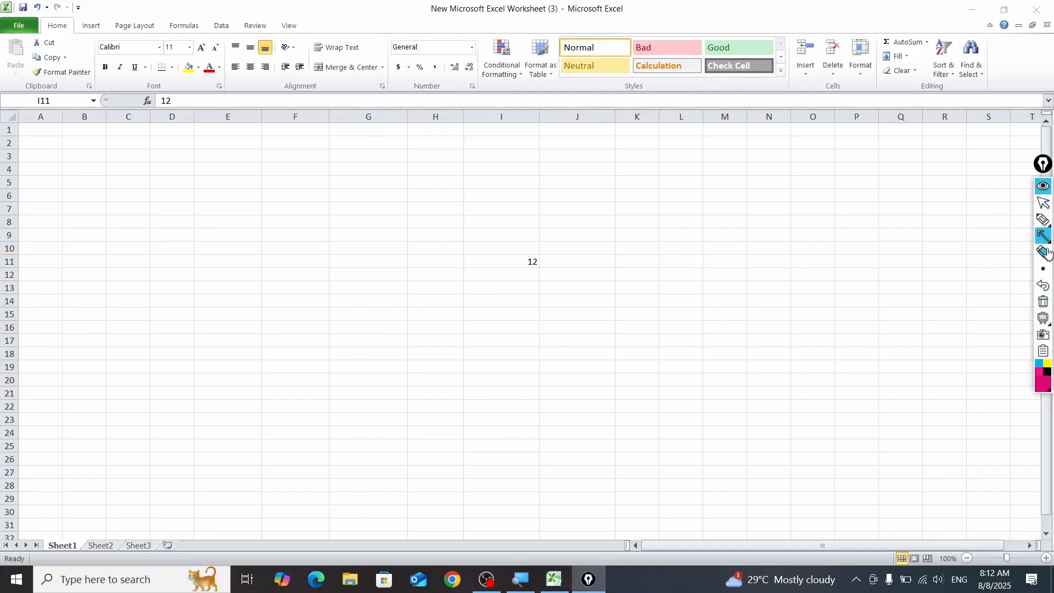
{"action": "left_click", "coordinate": [1013, 237]}
{"action": "mouse_move", "coordinate": [21, 86]}
{"action": "left_mouse_down"}
{"action": "mouse_move", "coordinate": [83, 132]}
{"action": "mouse_move", "coordinate": [78, 122]}
{"action": "left_mouse_up"}
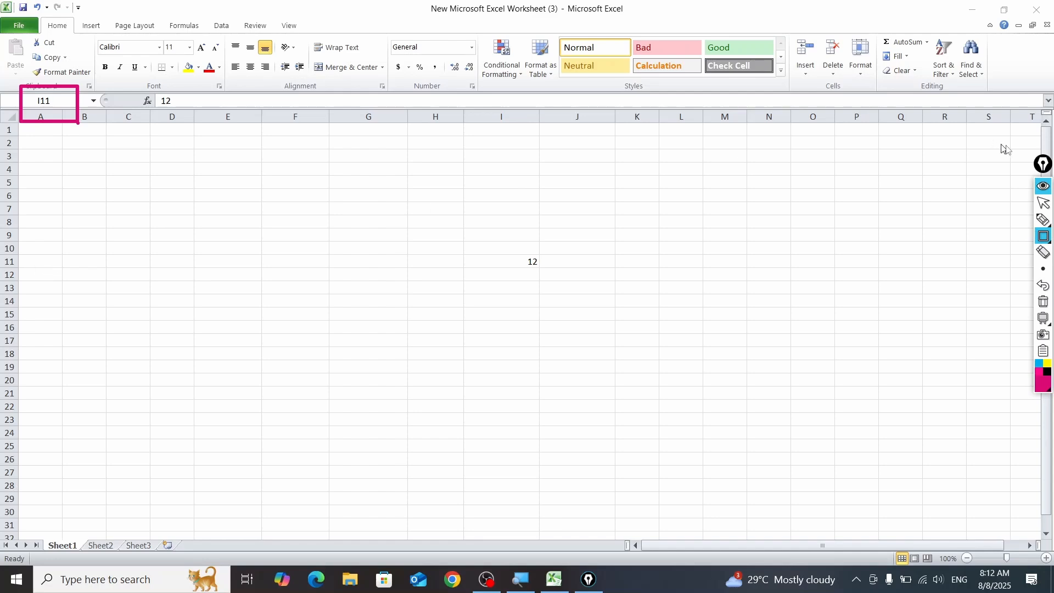
{"action": "left_click", "coordinate": [1043, 185]}
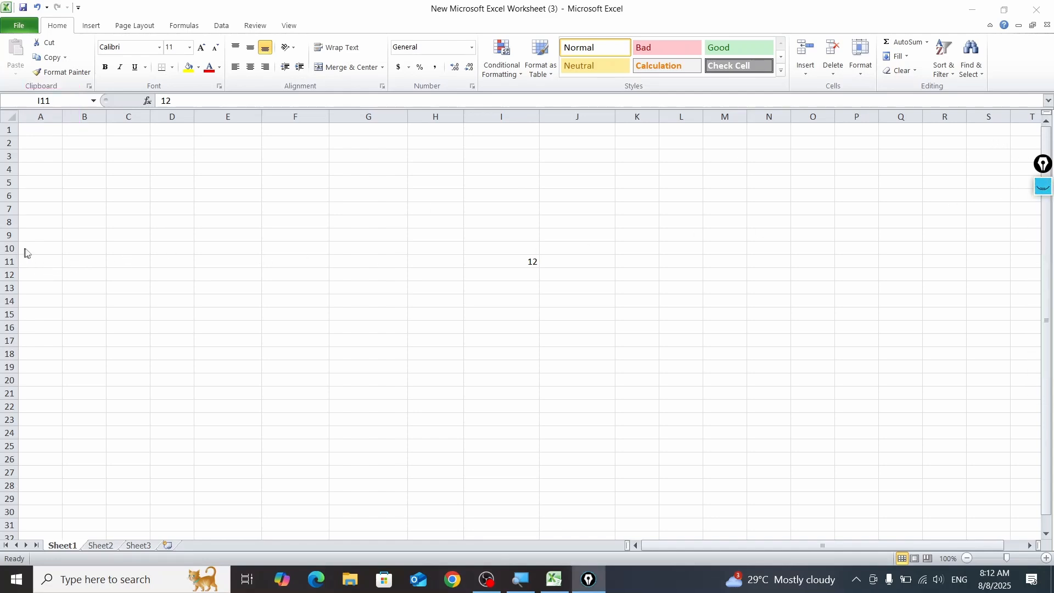
Step: Apply All Borders to the cells A11 to I11
{"action": "left_click_drag", "start_coordinate": [55, 248], "coordinate": [473, 250]}
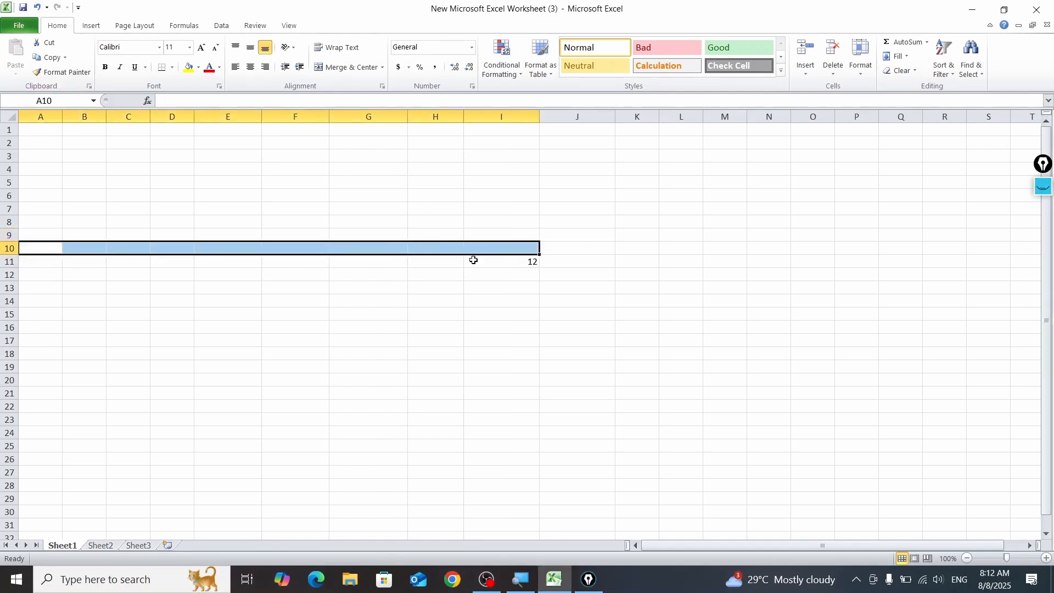
{"action": "left_click_drag", "start_coordinate": [31, 262], "coordinate": [496, 261]}
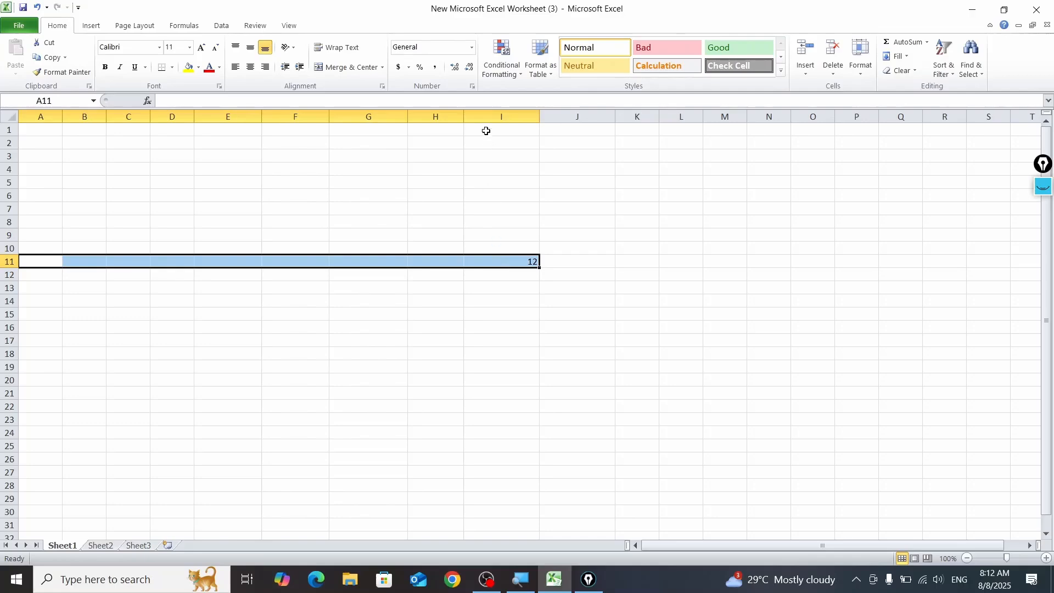
{"action": "left_click", "coordinate": [171, 67]}
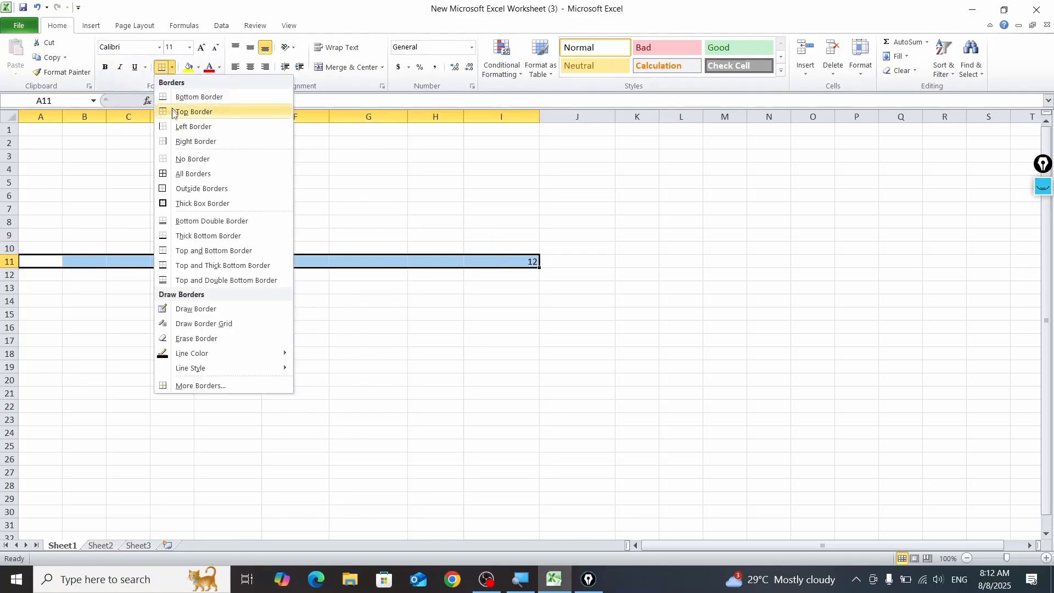
{"action": "left_click", "coordinate": [181, 174]}
{"action": "left_click", "coordinate": [412, 288]}
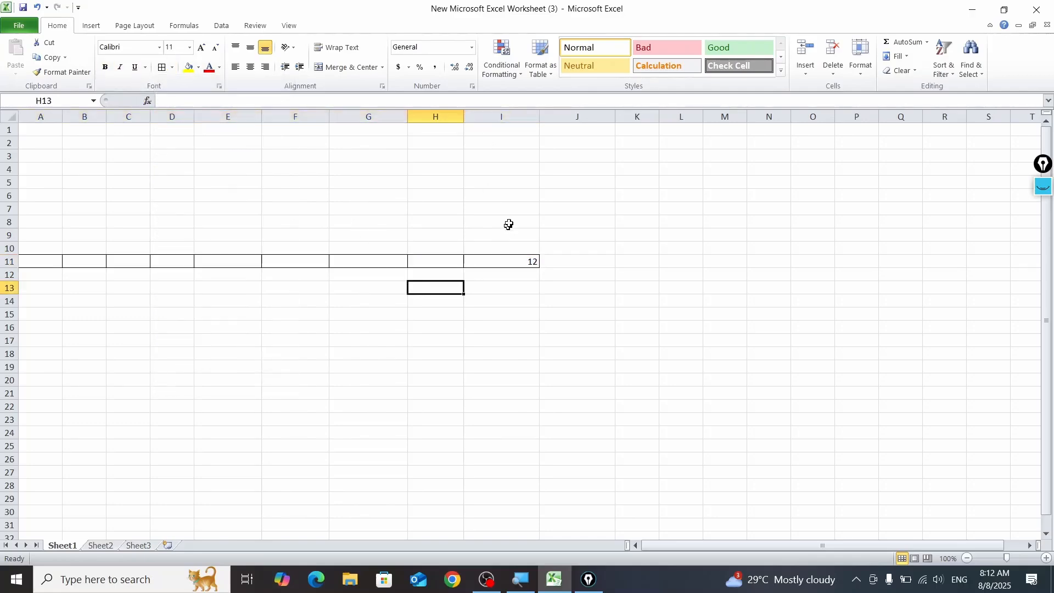
Step: Apply All Borders to the cells I1 to I11
{"action": "left_click", "coordinate": [501, 115]}
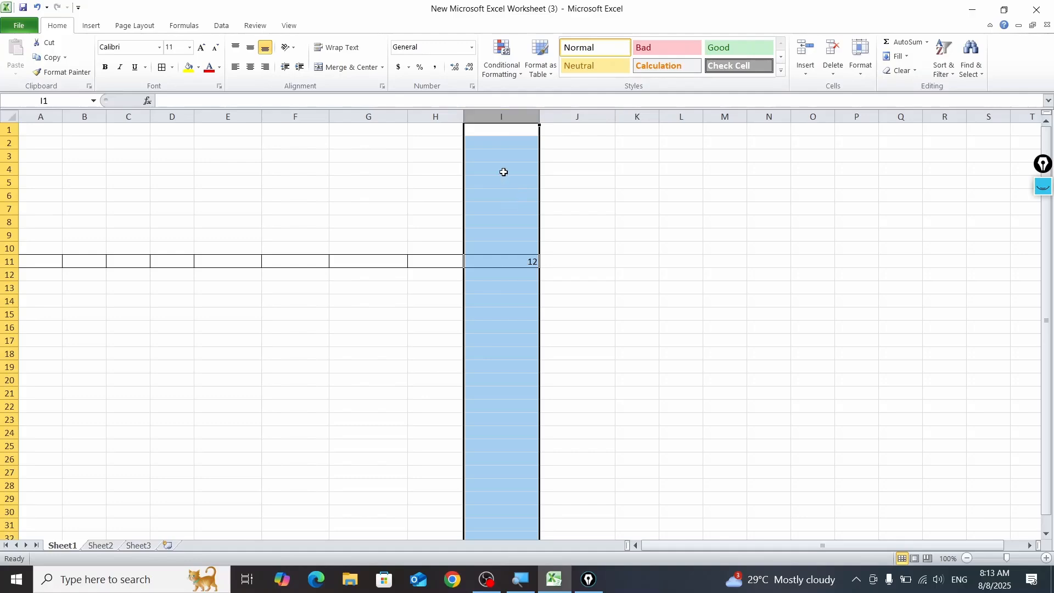
{"action": "left_click", "coordinate": [507, 140]}
{"action": "left_click", "coordinate": [501, 116]}
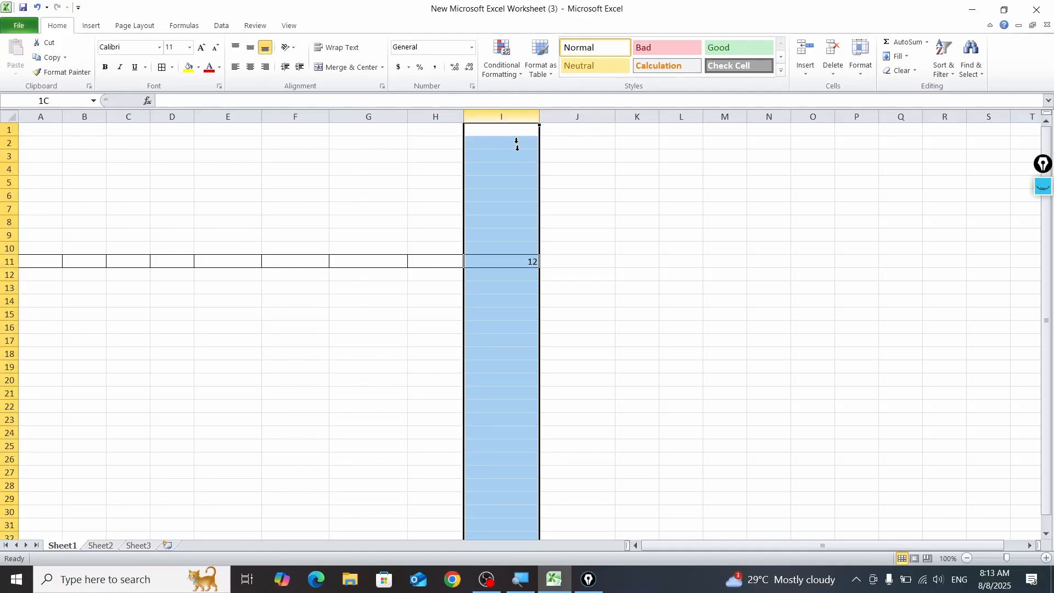
{"action": "left_click", "coordinate": [518, 221]}
{"action": "left_click_drag", "start_coordinate": [507, 128], "coordinate": [527, 259]}
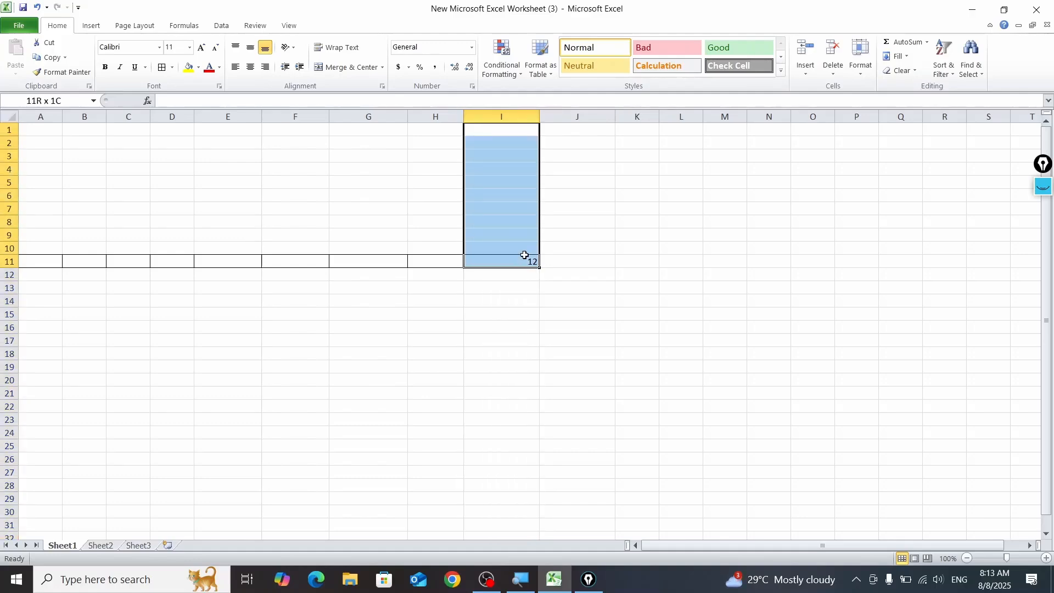
{"action": "left_click", "coordinate": [162, 67]}
{"action": "left_click", "coordinate": [393, 297]}
Step: Select cell I11 and then other cells, including C6, B4 and B2, to check each cell's address in the Name Box
{"action": "left_click", "coordinate": [523, 265]}
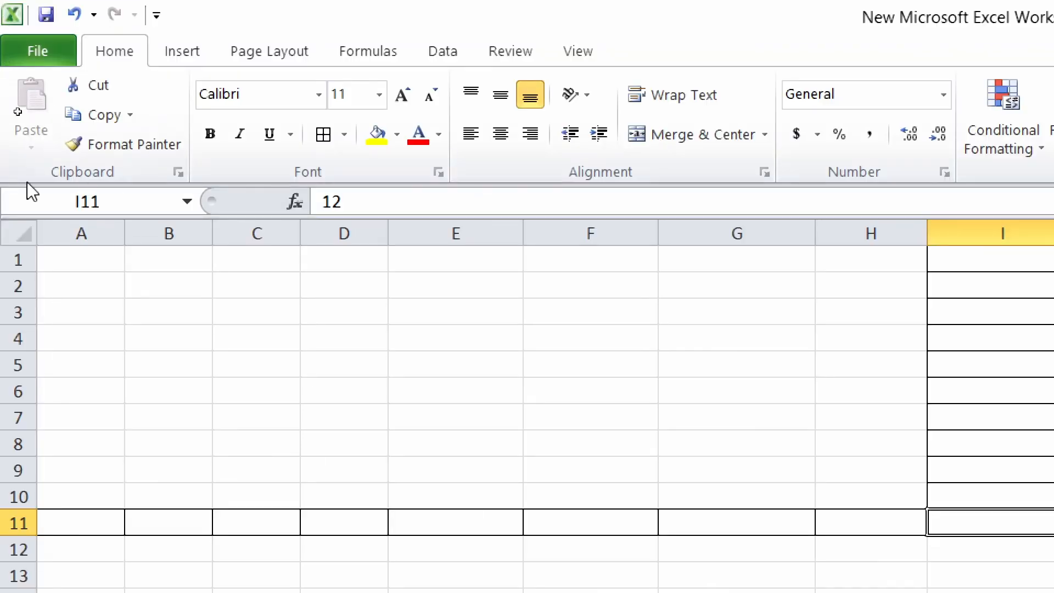
{"action": "left_click", "coordinate": [277, 398]}
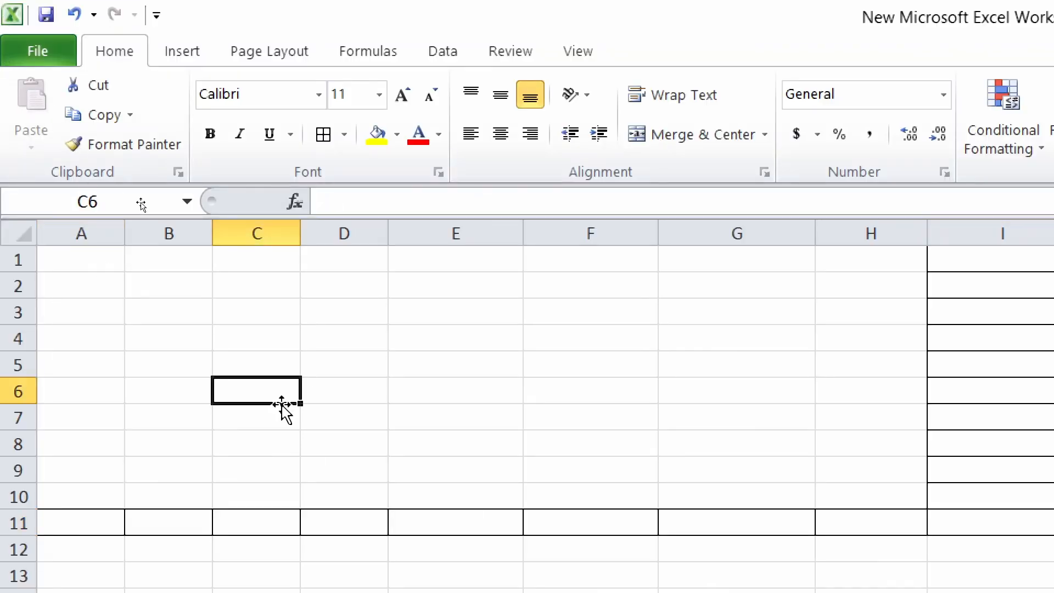
{"action": "left_click", "coordinate": [128, 422]}
{"action": "left_click", "coordinate": [146, 334]}
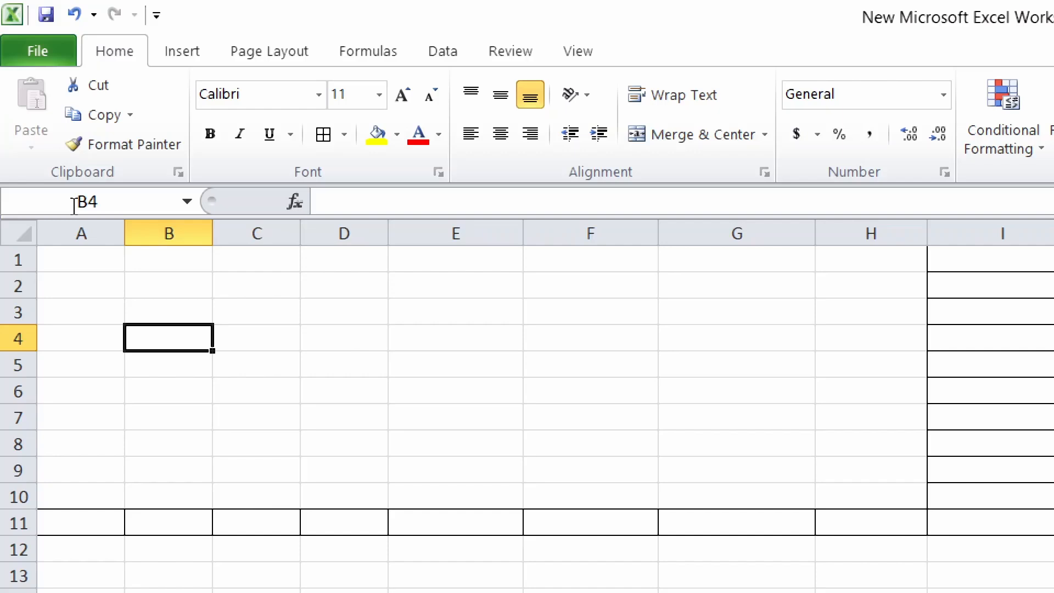
{"action": "left_click", "coordinate": [170, 284]}
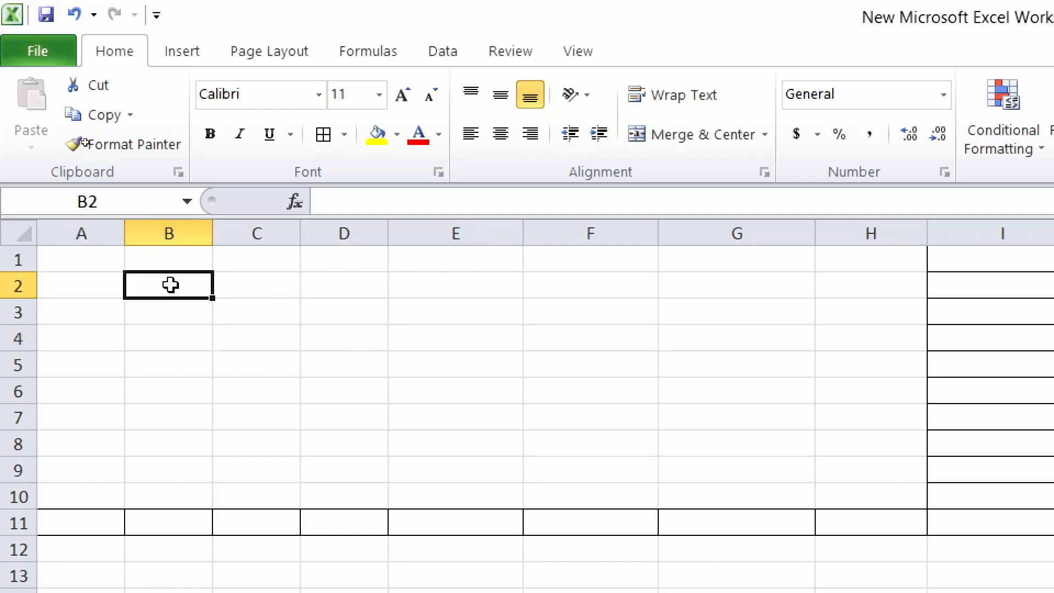
Step: Select cells A1 to D1 in turn, then D2 and D3, to check each cell's address in the Name Box
{"action": "left_click", "coordinate": [183, 255]}
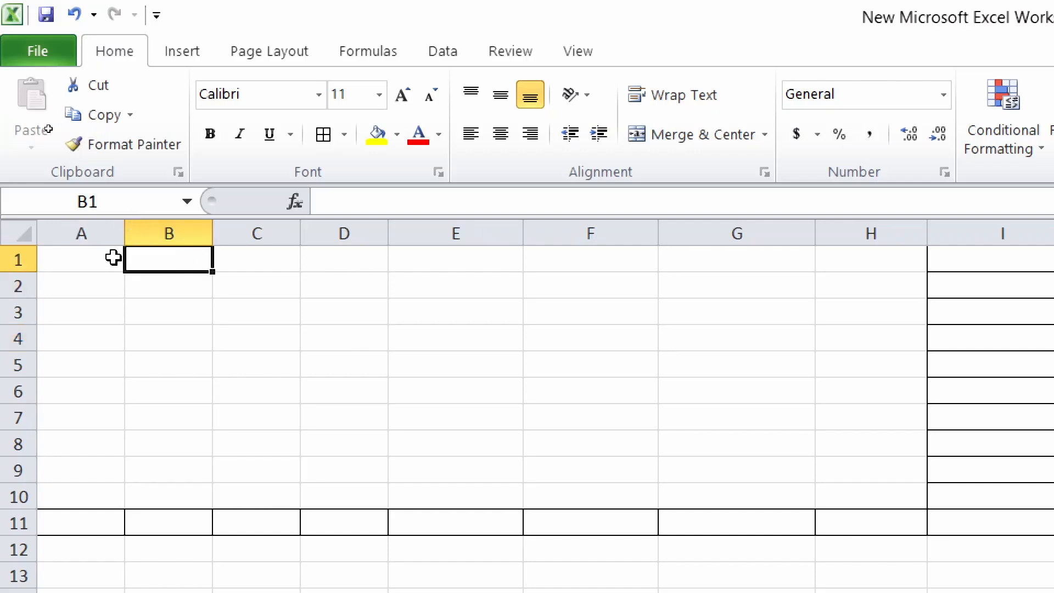
{"action": "left_click", "coordinate": [82, 258]}
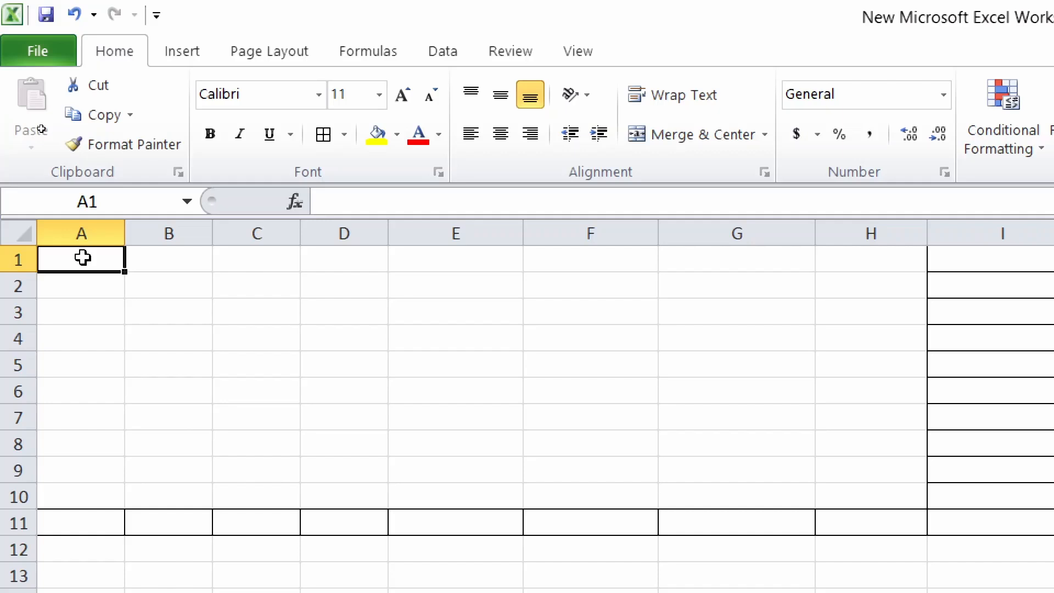
{"action": "left_click", "coordinate": [162, 259]}
{"action": "left_click", "coordinate": [62, 253]}
{"action": "left_click", "coordinate": [190, 258]}
{"action": "left_click", "coordinate": [277, 258]}
{"action": "left_click", "coordinate": [341, 259]}
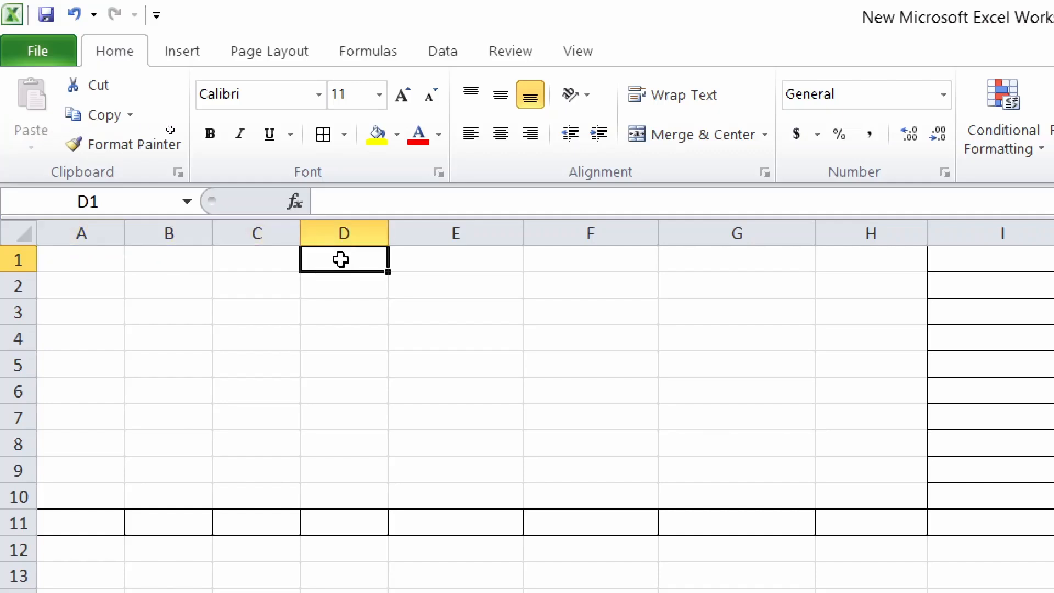
{"action": "left_click", "coordinate": [362, 287]}
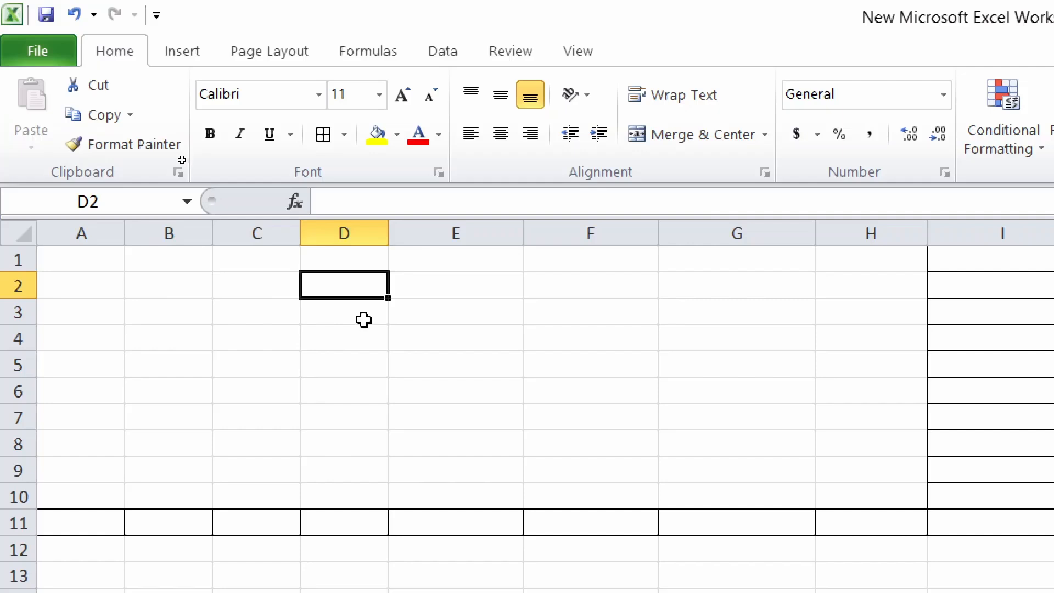
{"action": "left_click", "coordinate": [365, 317]}
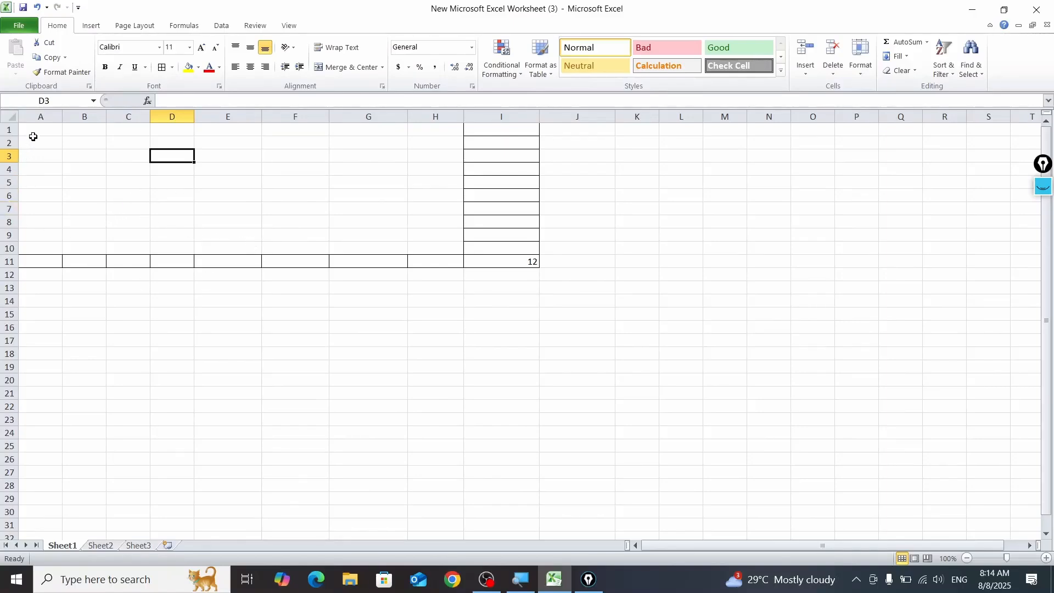
Step: Clear the contents of the range A1:I11
{"action": "left_click_drag", "start_coordinate": [32, 136], "coordinate": [487, 259]}
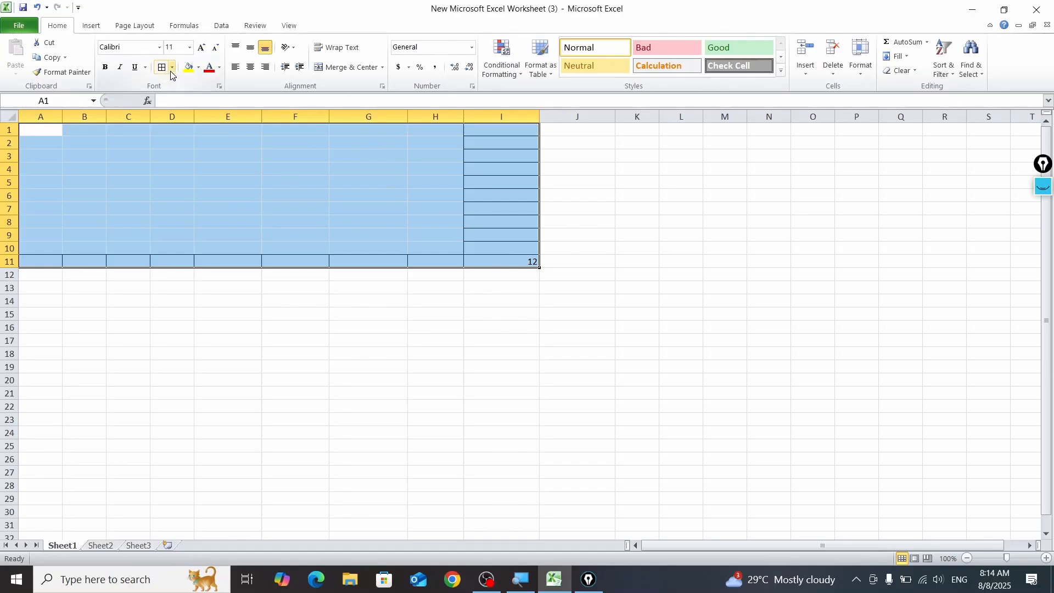
{"action": "key", "text": "Delete"}
{"action": "left_click", "coordinate": [82, 324]}
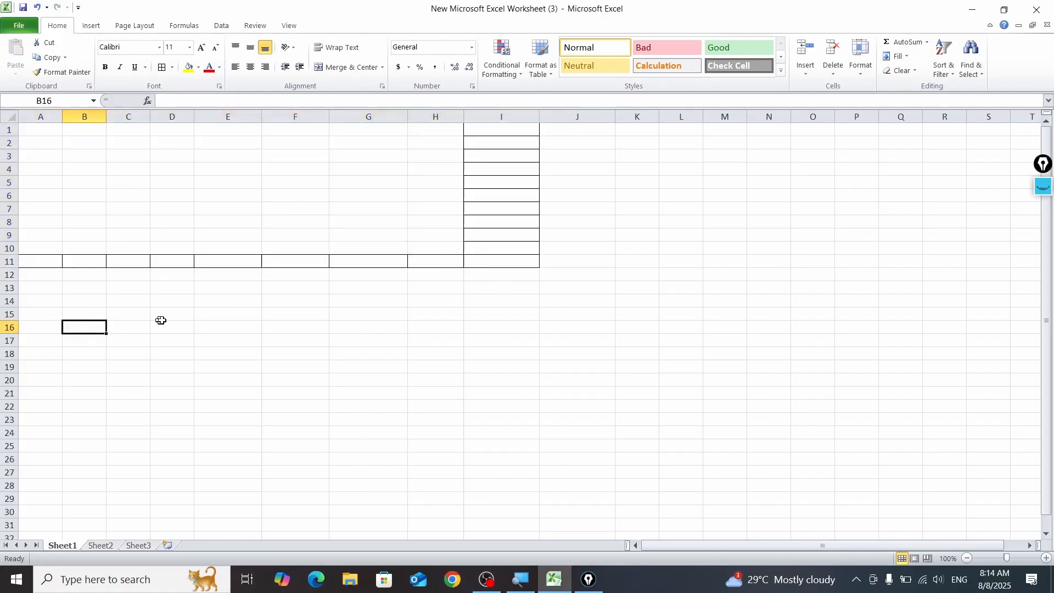
{"action": "left_click", "coordinate": [489, 262]}
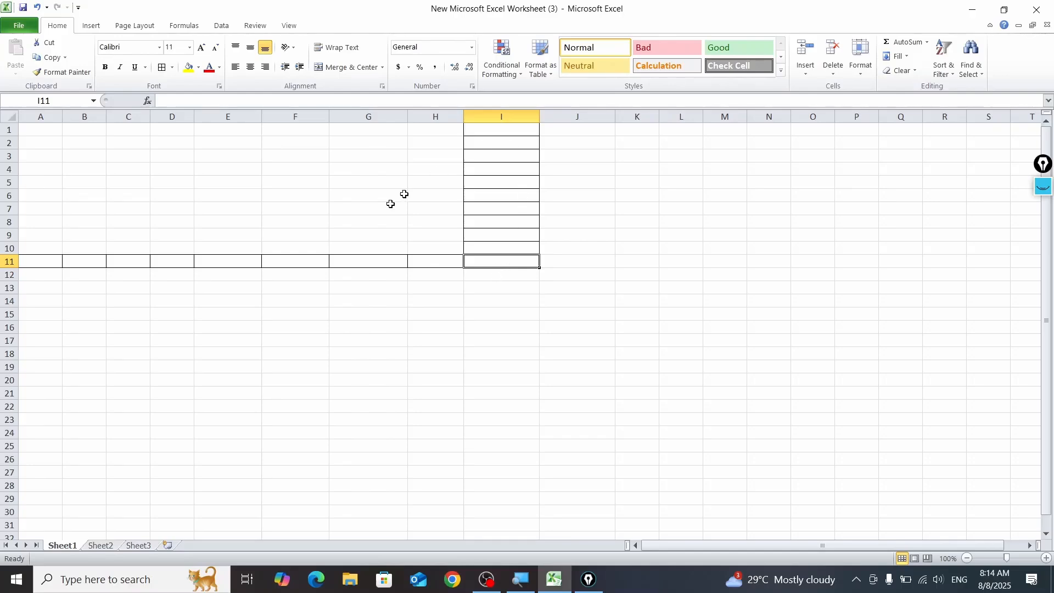
Step: Remove all borders from the range A1:I11
{"action": "left_click_drag", "start_coordinate": [38, 130], "coordinate": [504, 262]}
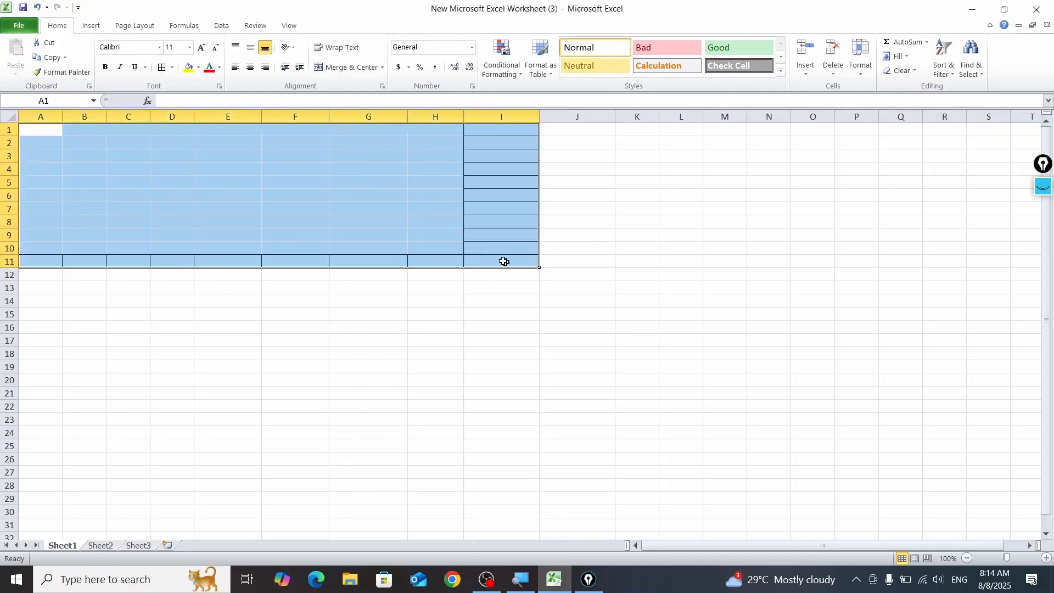
{"action": "left_click", "coordinate": [173, 67]}
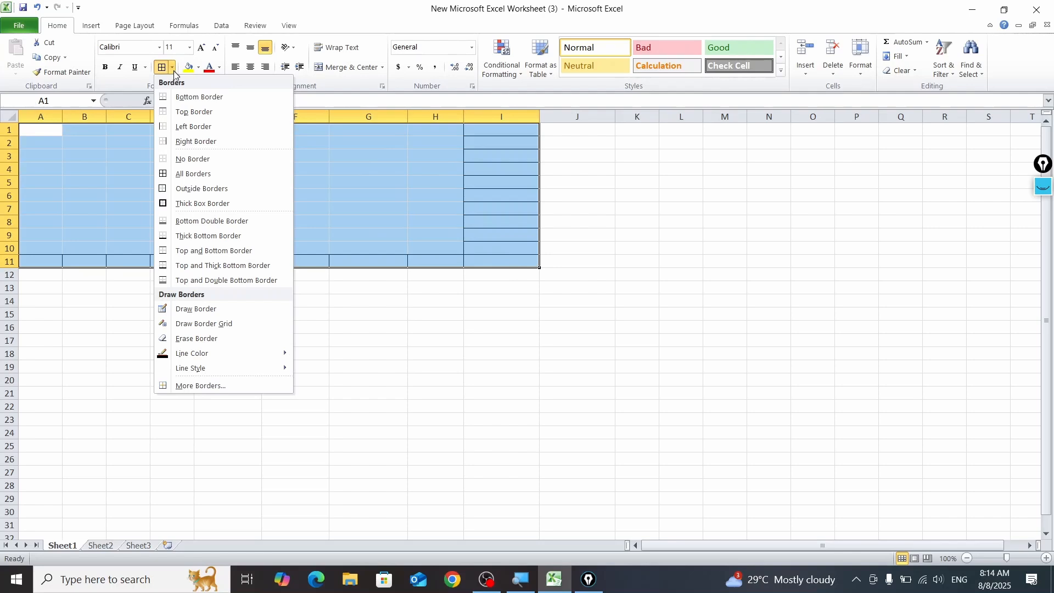
{"action": "left_click", "coordinate": [195, 159]}
{"action": "left_click", "coordinate": [279, 305]}
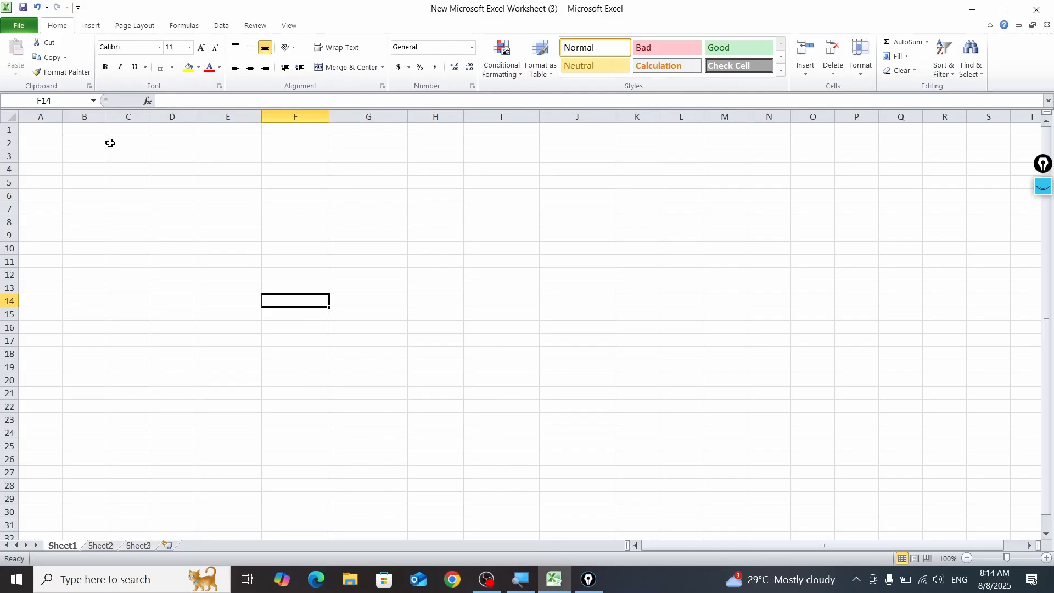
Step: Apply All Borders and Outside Borders to the range C2:L20
{"action": "left_click_drag", "start_coordinate": [110, 142], "coordinate": [691, 376]}
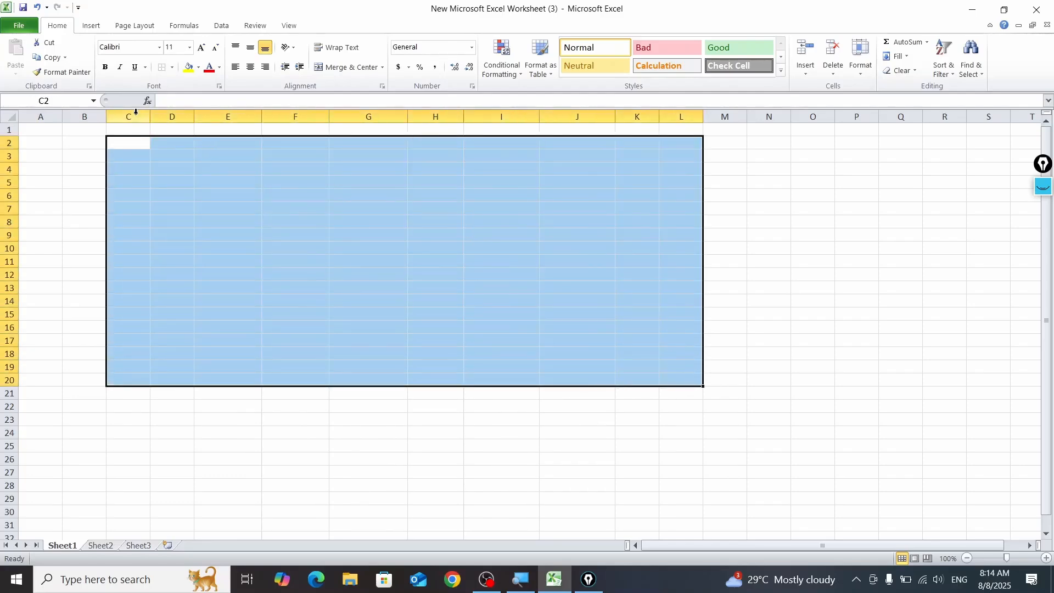
{"action": "left_click", "coordinate": [172, 67]}
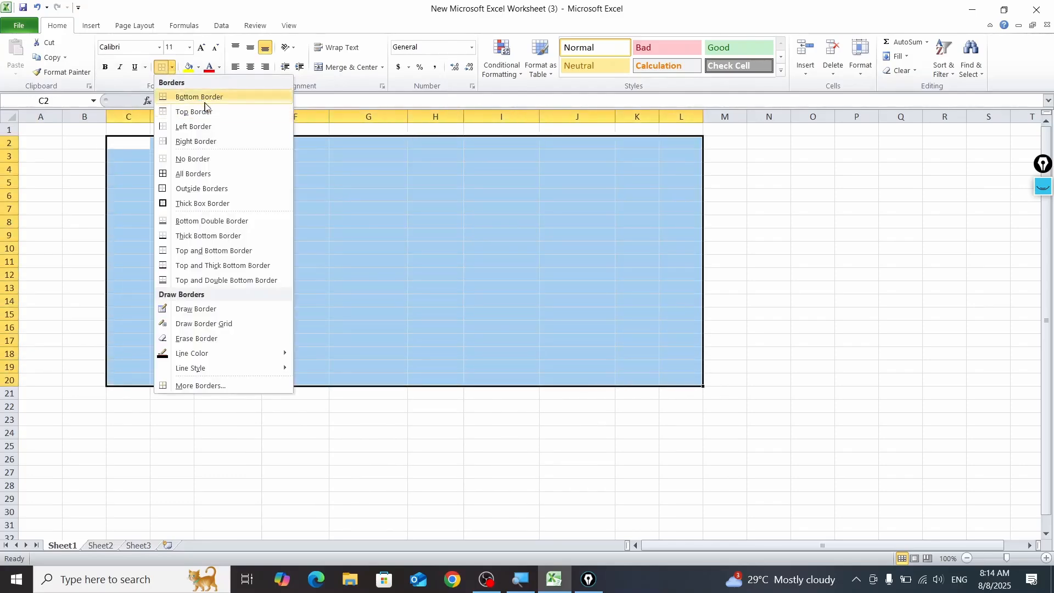
{"action": "left_click", "coordinate": [210, 173]}
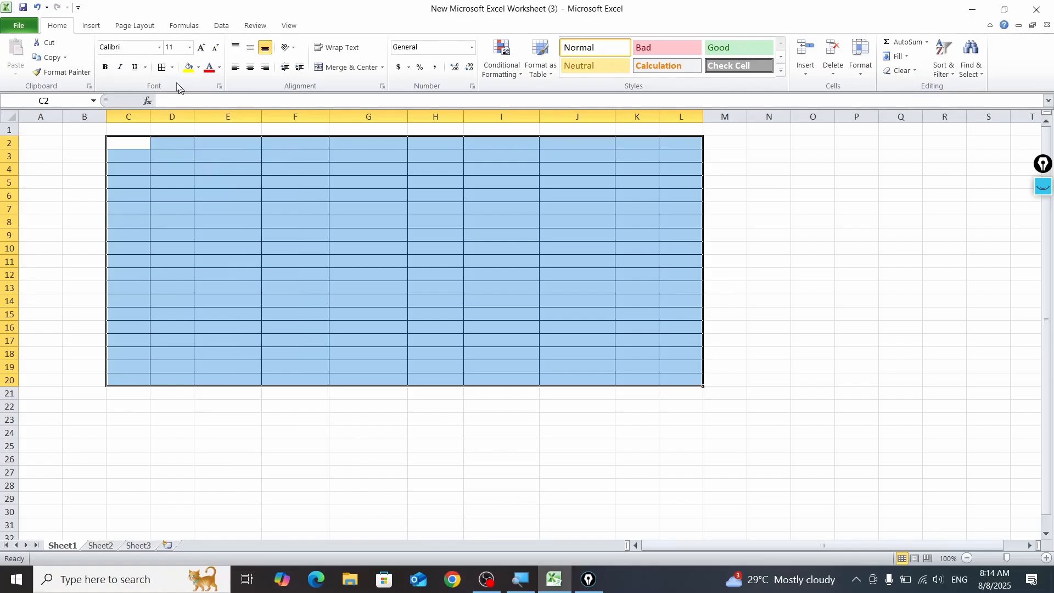
{"action": "left_click", "coordinate": [171, 67]}
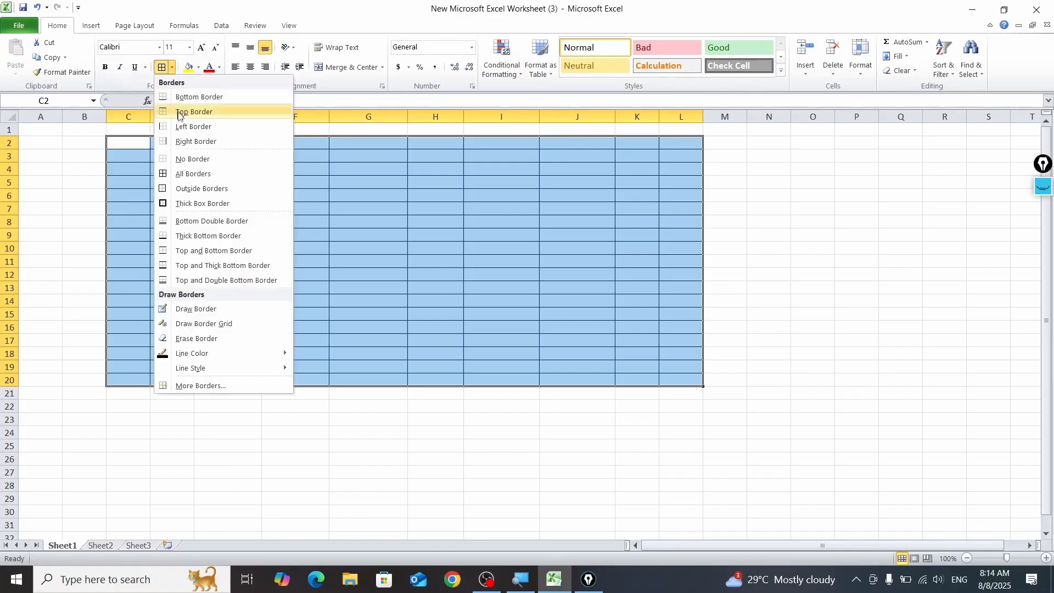
{"action": "left_click", "coordinate": [187, 188]}
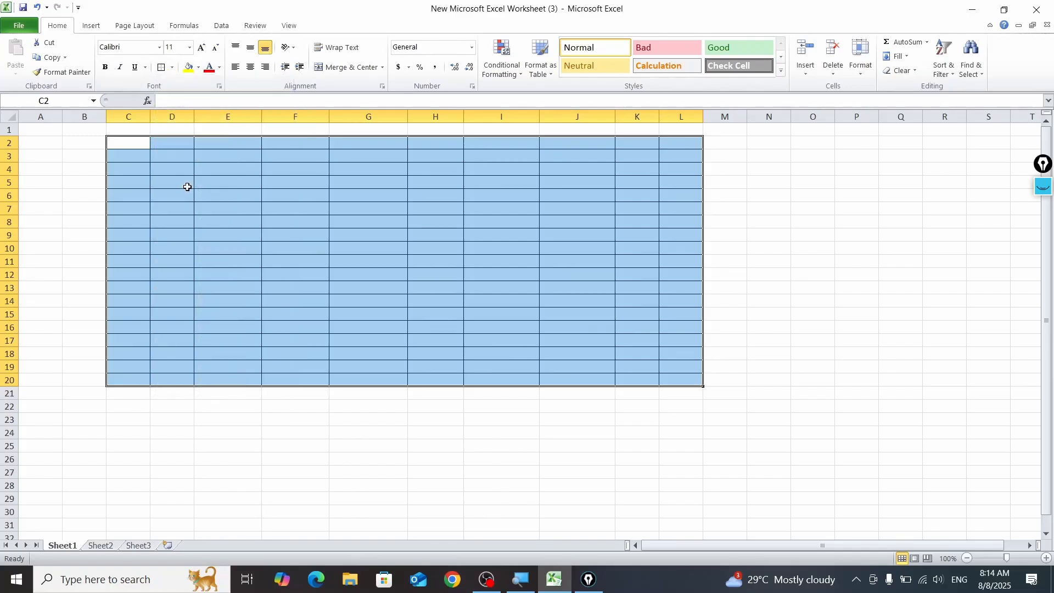
Step: Set the range C2:L20 to No Border, then give it Outside Borders only
{"action": "left_click", "coordinate": [172, 67]}
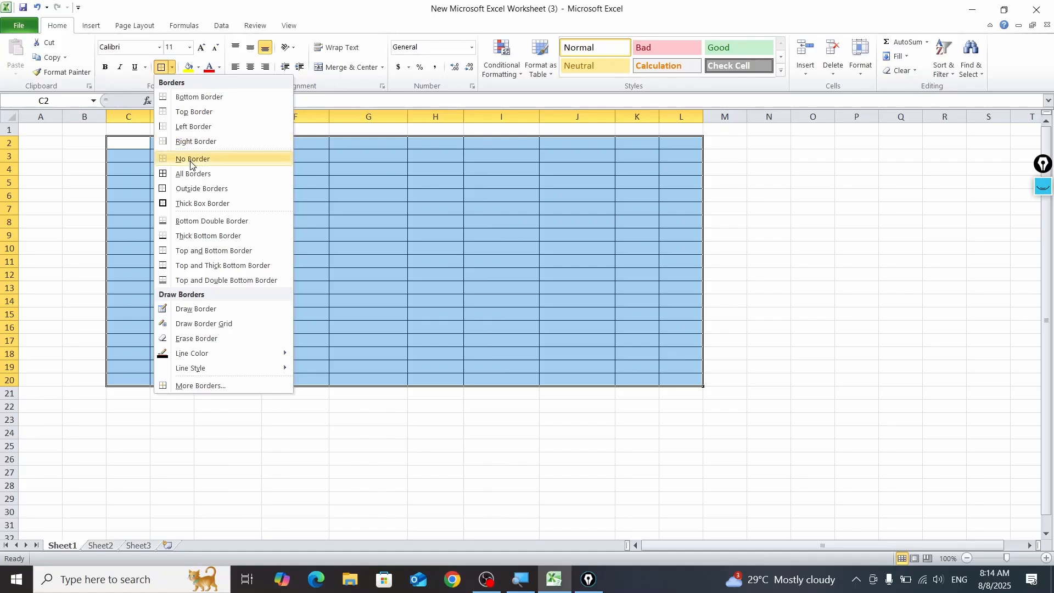
{"action": "left_click", "coordinate": [192, 158]}
{"action": "left_click", "coordinate": [171, 67]}
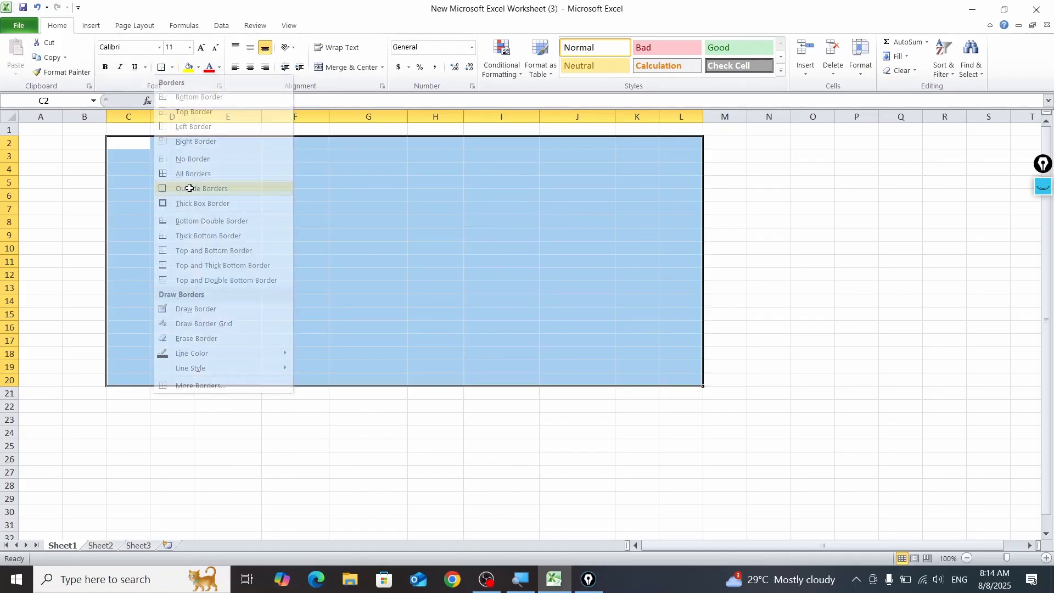
{"action": "left_click", "coordinate": [193, 188]}
{"action": "left_click", "coordinate": [632, 318]}
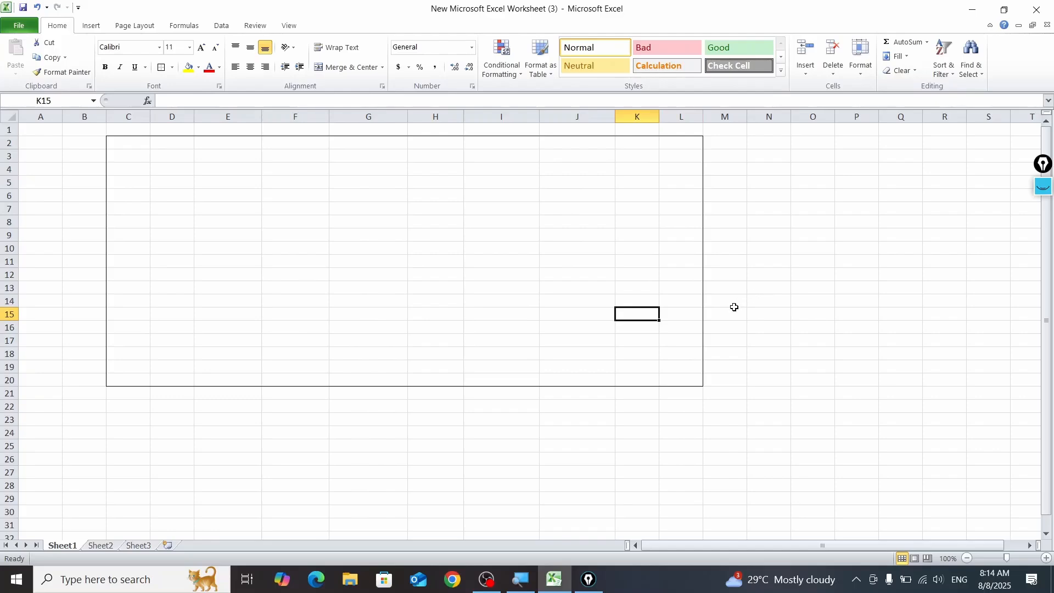
Step: Apply a Thick Box Border to the range D4:G9 inside the outlined area
{"action": "scroll", "coordinate": [733, 311], "scroll_direction": "up", "scroll_amount": 2, "text": "ctrl"}
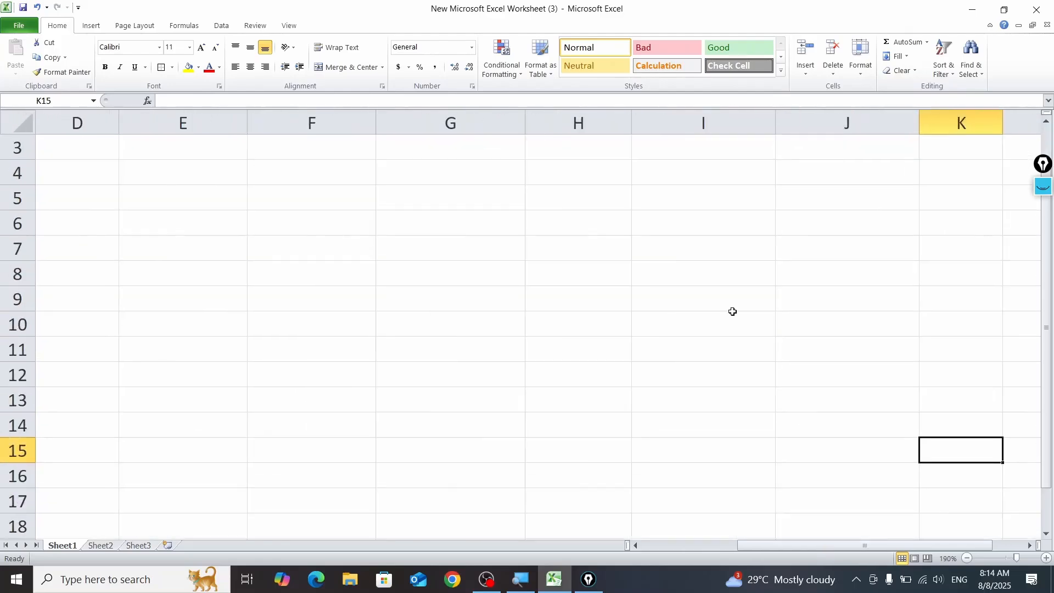
{"action": "scroll", "coordinate": [414, 309], "scroll_direction": "up", "scroll_amount": 1, "text": "ctrl"}
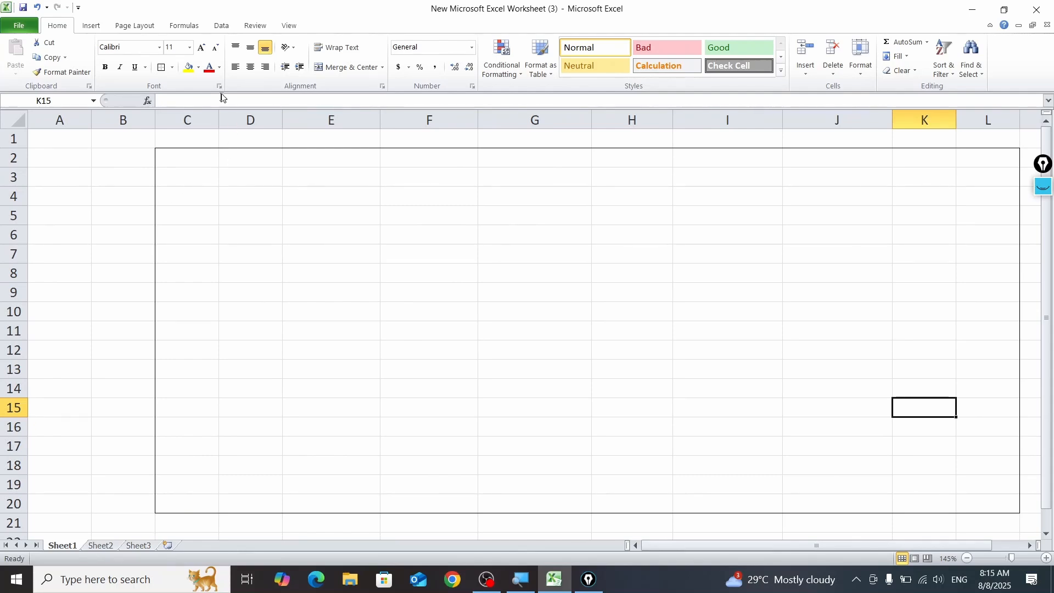
{"action": "left_click", "coordinate": [172, 67]}
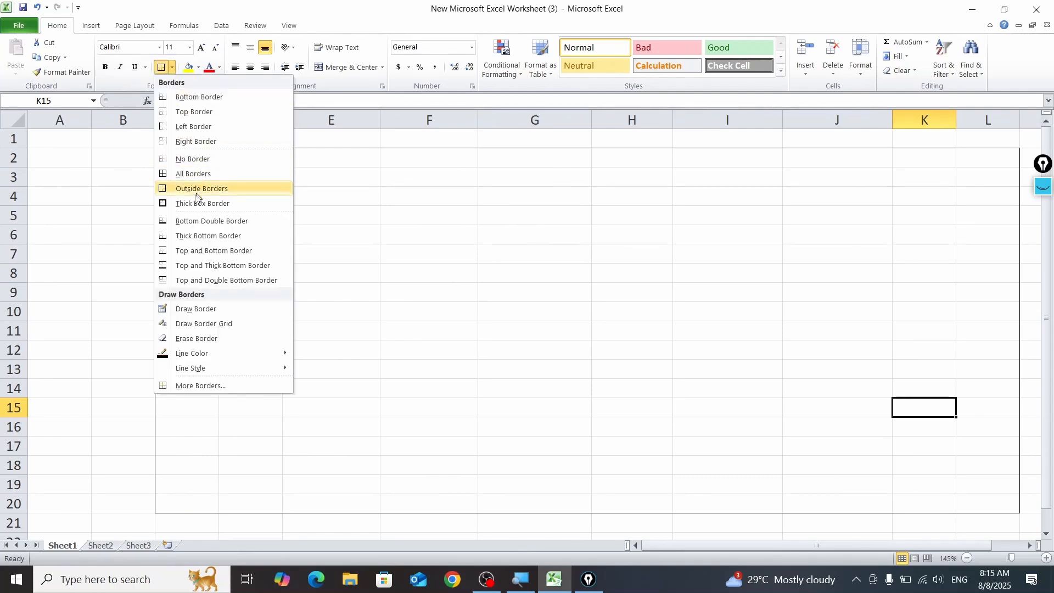
{"action": "left_click", "coordinate": [270, 188]}
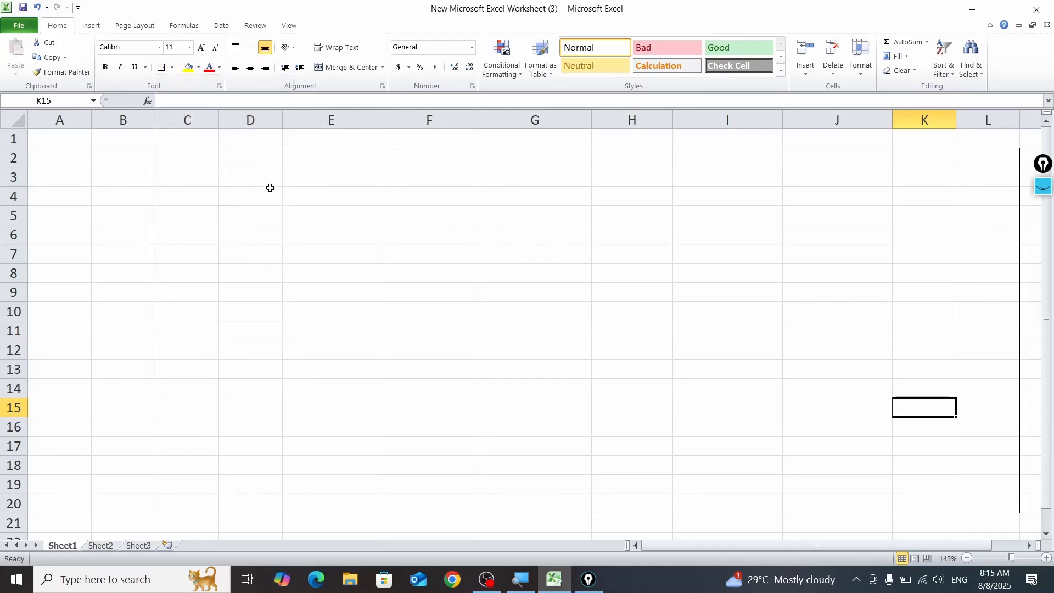
{"action": "left_click_drag", "start_coordinate": [271, 189], "coordinate": [560, 289]}
{"action": "left_click", "coordinate": [172, 67]}
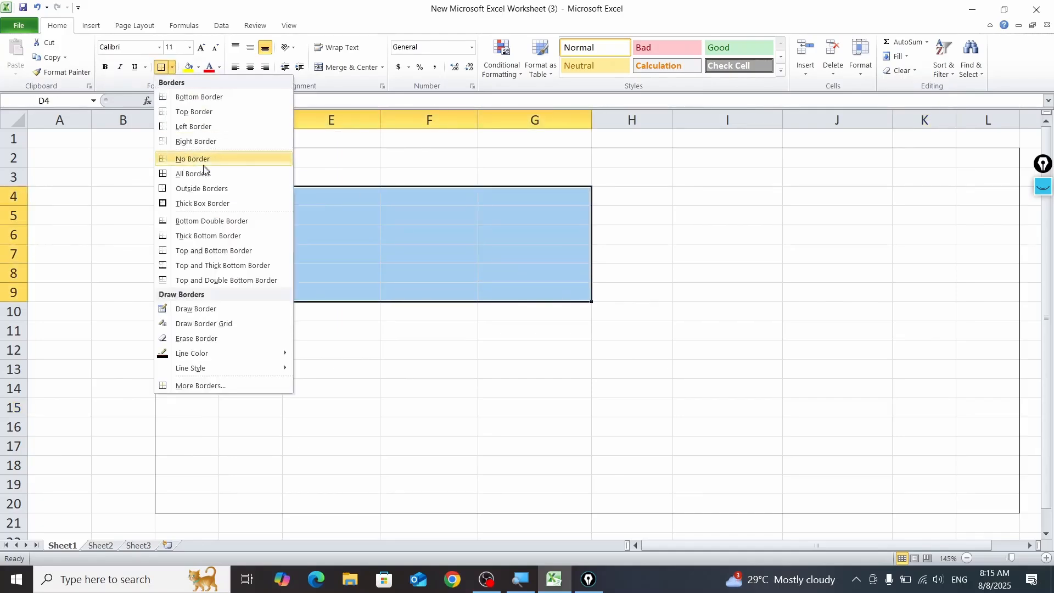
{"action": "left_click", "coordinate": [212, 202]}
{"action": "left_click", "coordinate": [684, 272]}
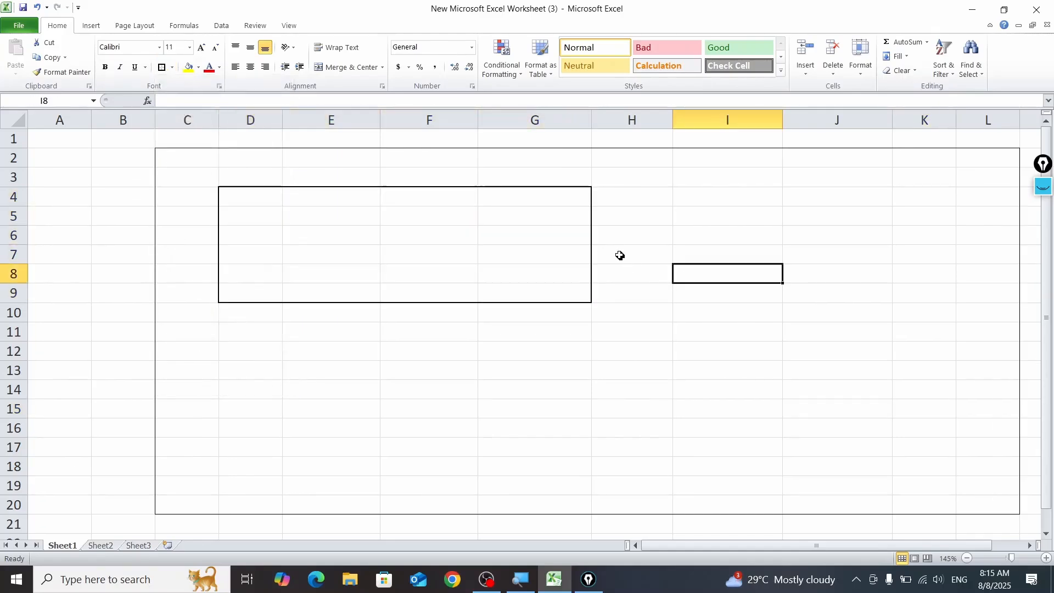
Step: Erase parts of the thick box with Erase Border: the bottom edge of E9:G9, the right edge of G4:G6 and the top of G4
{"action": "left_click", "coordinate": [171, 67]}
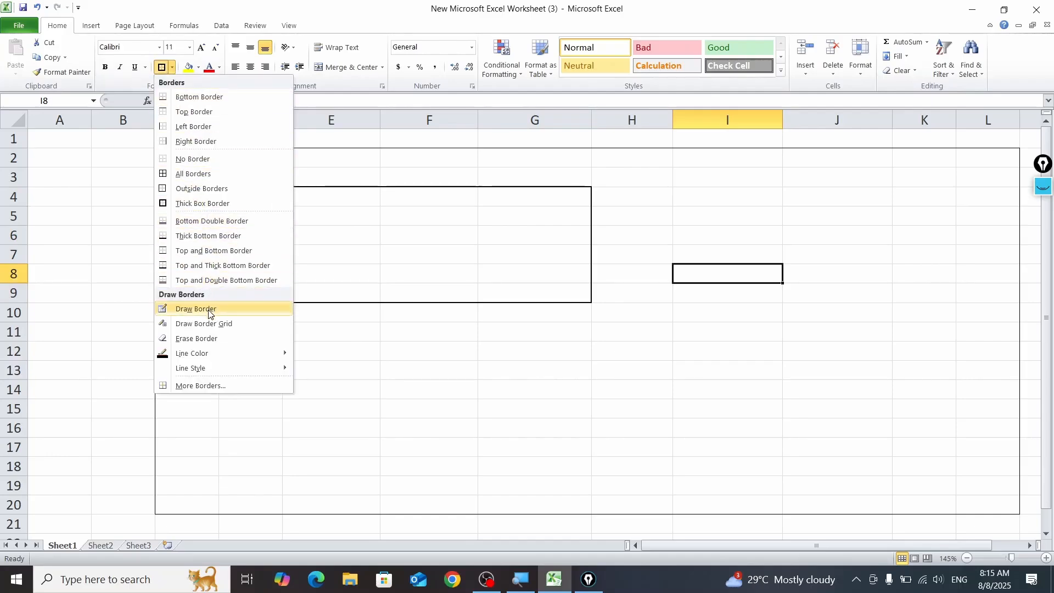
{"action": "mouse_move", "coordinate": [214, 357]}
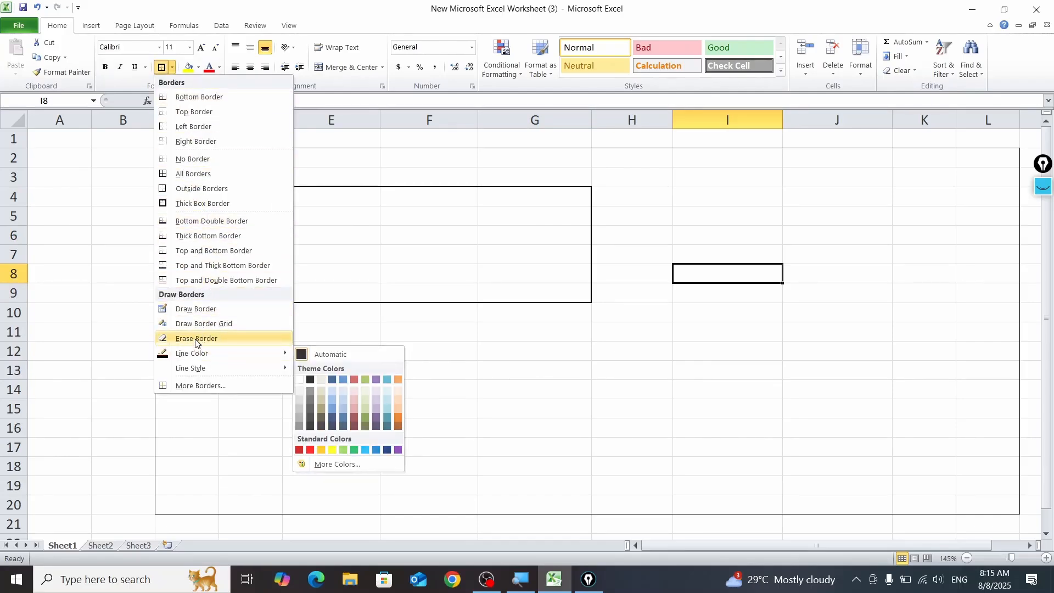
{"action": "left_click", "coordinate": [197, 338]}
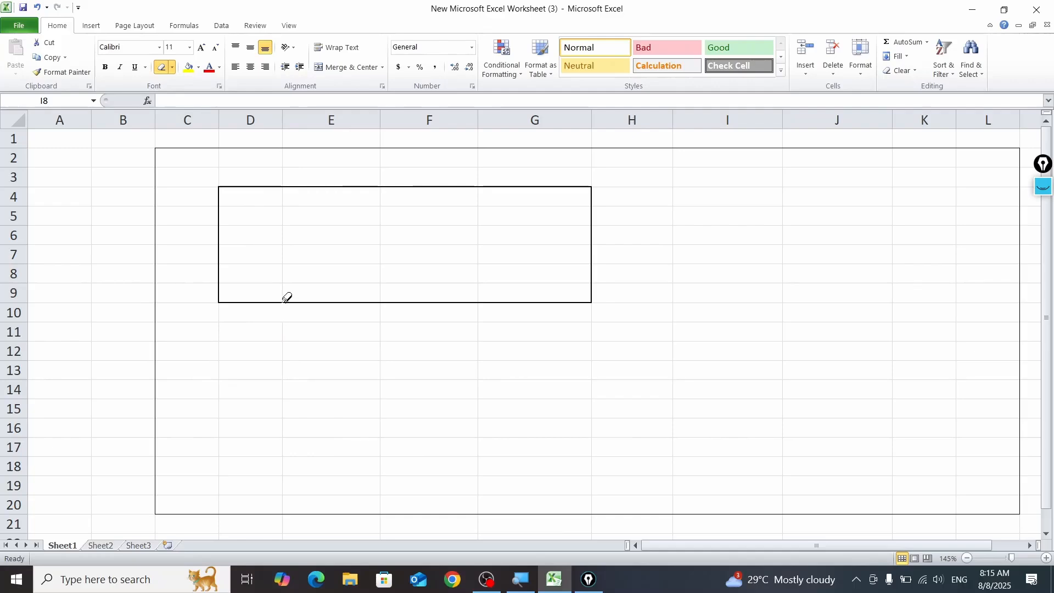
{"action": "left_click", "coordinate": [301, 302]}
{"action": "left_click_drag", "start_coordinate": [433, 299], "coordinate": [565, 297]}
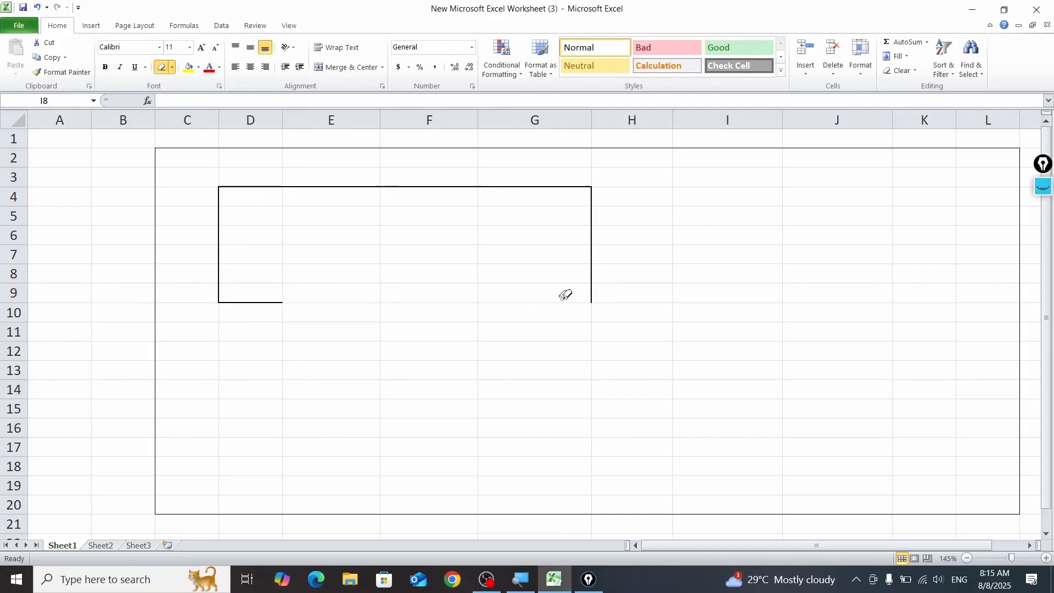
{"action": "left_click", "coordinate": [606, 231]}
{"action": "left_click_drag", "start_coordinate": [583, 170], "coordinate": [567, 228]}
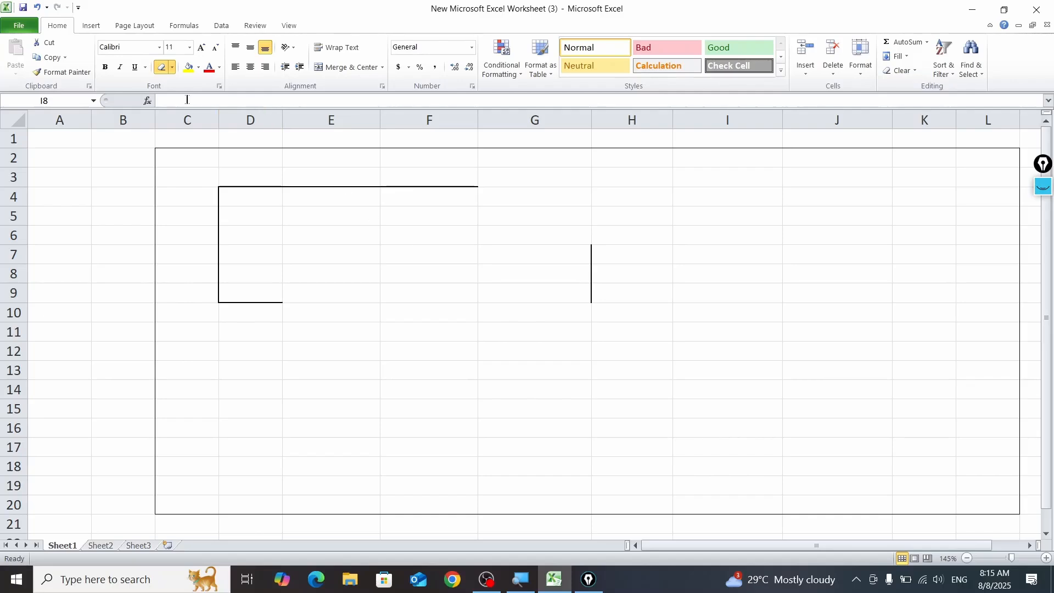
Step: Draw border grids over the ranges D11:F15 and H11:J17 with Draw Border Grid
{"action": "left_click", "coordinate": [172, 68]}
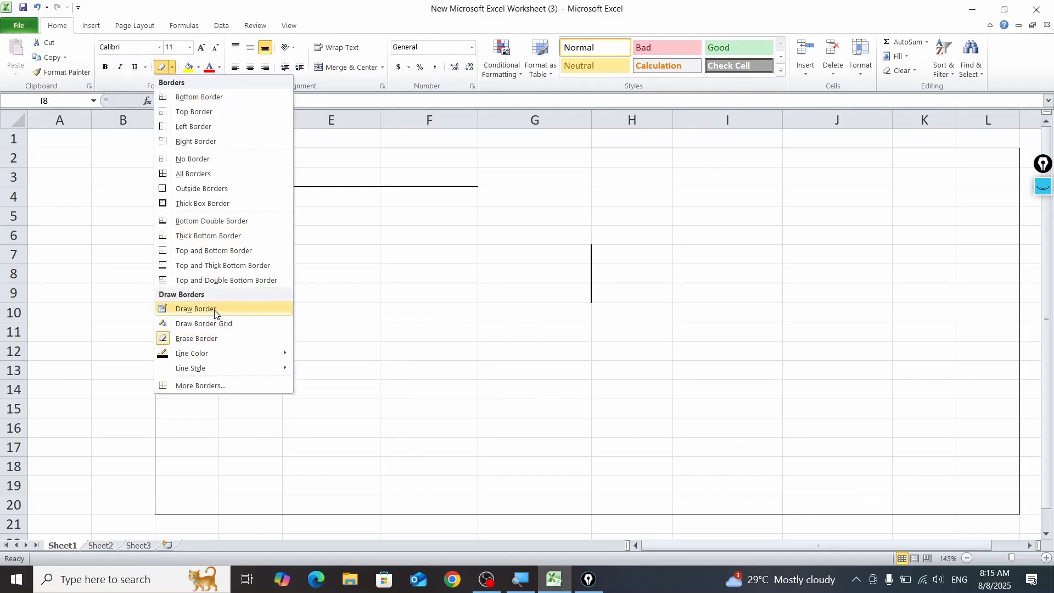
{"action": "left_click", "coordinate": [238, 328]}
{"action": "left_click_drag", "start_coordinate": [280, 324], "coordinate": [450, 399]}
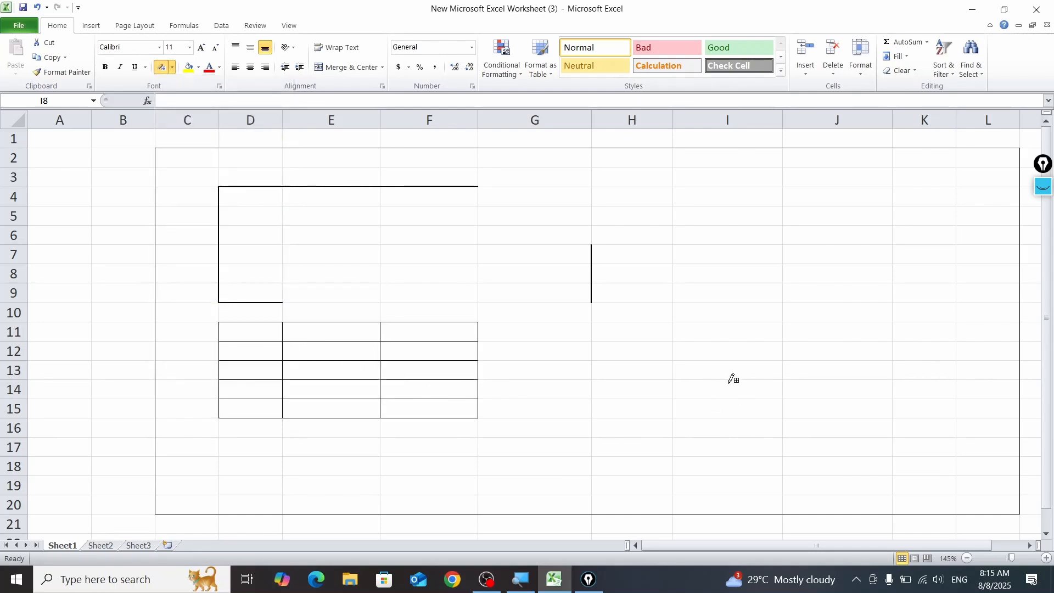
{"action": "mouse_move", "coordinate": [635, 328]}
{"action": "left_mouse_down"}
{"action": "mouse_move", "coordinate": [694, 365]}
{"action": "mouse_move", "coordinate": [762, 384]}
{"action": "mouse_move", "coordinate": [813, 427]}
{"action": "mouse_move", "coordinate": [857, 439]}
{"action": "left_mouse_up"}
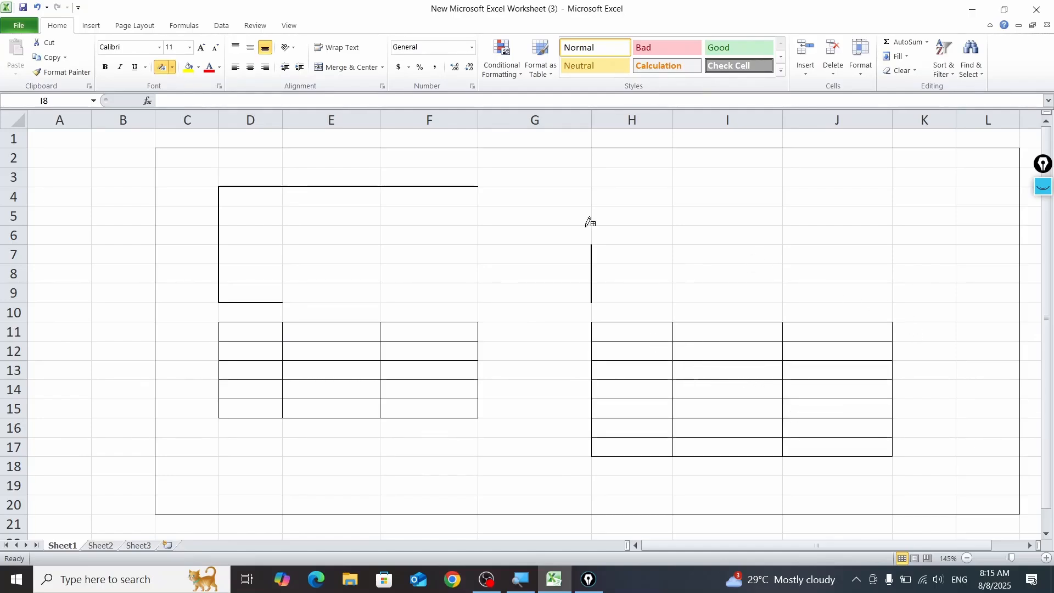
Step: Try a dash-dot border line style for cell I8 in the Format Cells border settings
{"action": "left_click", "coordinate": [172, 71]}
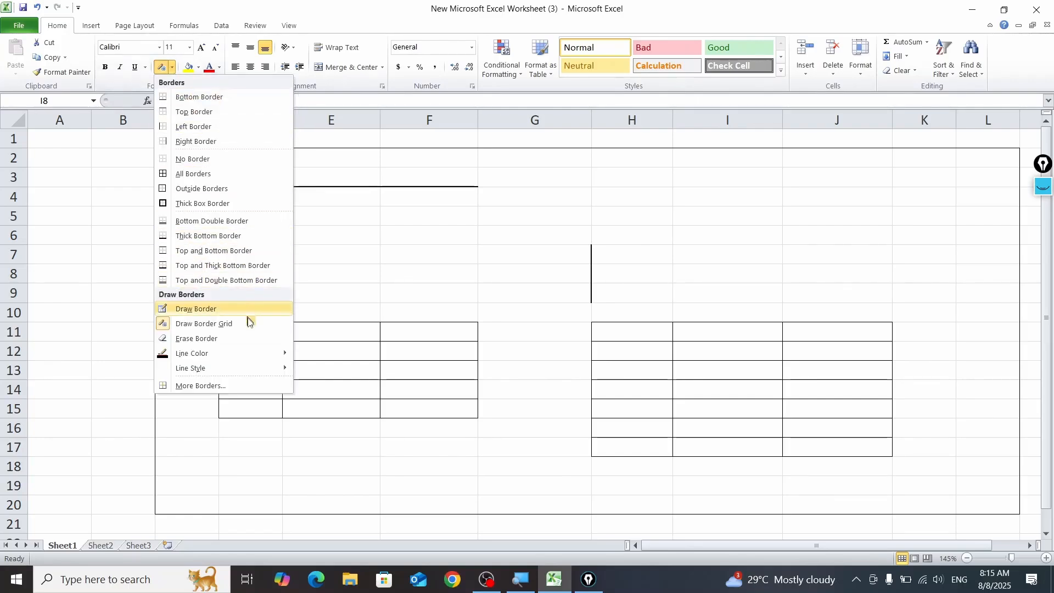
{"action": "left_click", "coordinate": [251, 385]}
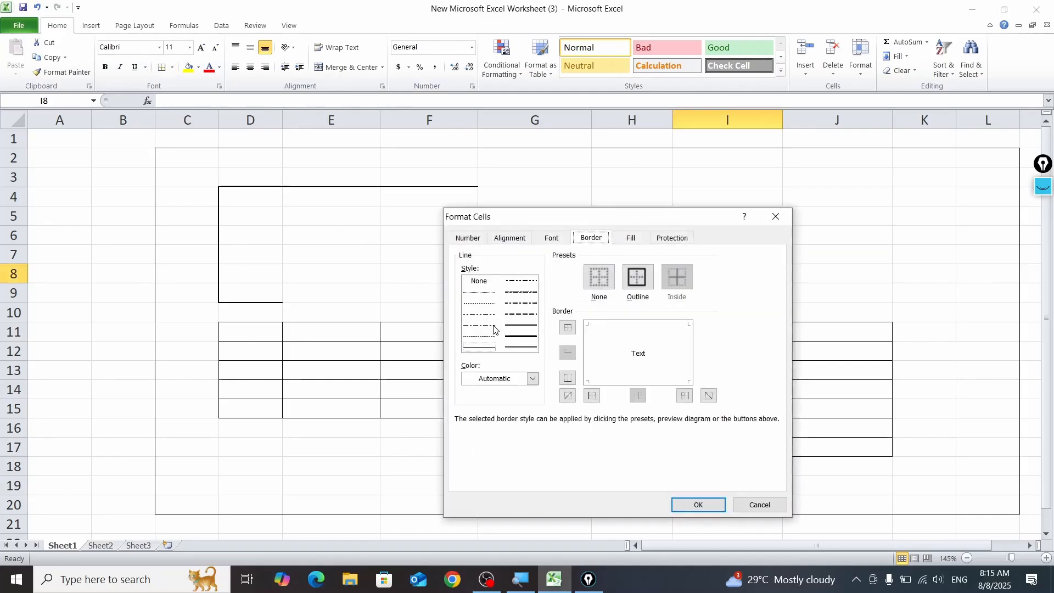
{"action": "left_click", "coordinate": [487, 317]}
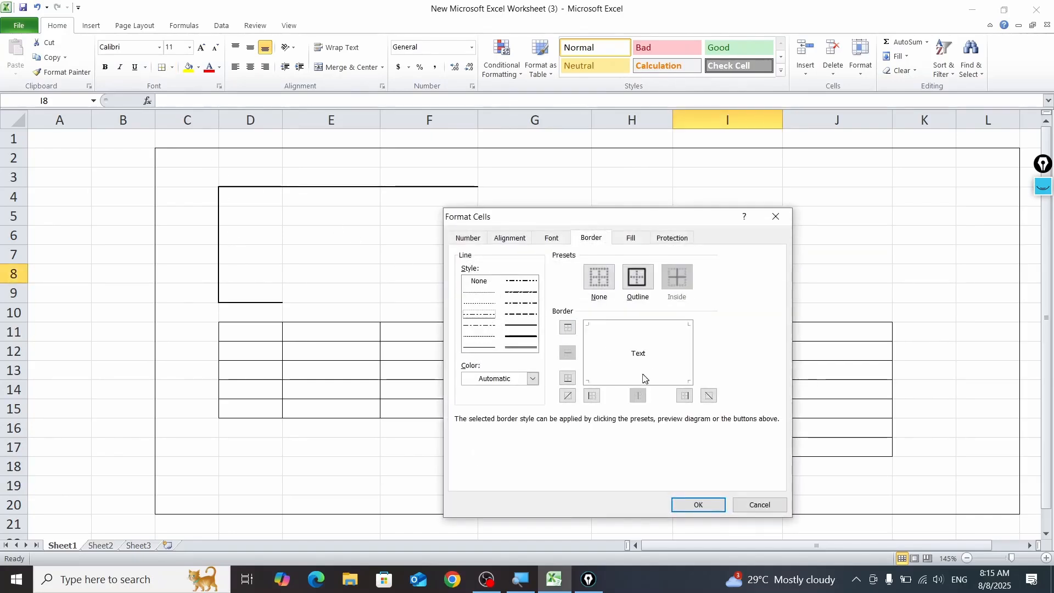
{"action": "left_click", "coordinate": [698, 504]}
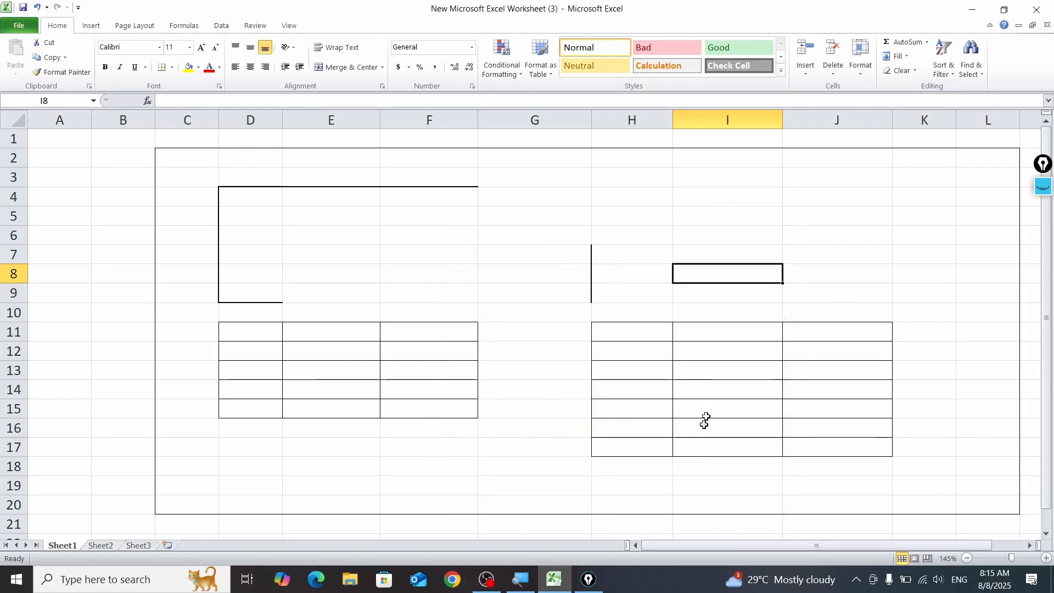
{"action": "left_click_drag", "start_coordinate": [557, 222], "coordinate": [759, 220]}
{"action": "left_click", "coordinate": [759, 236]}
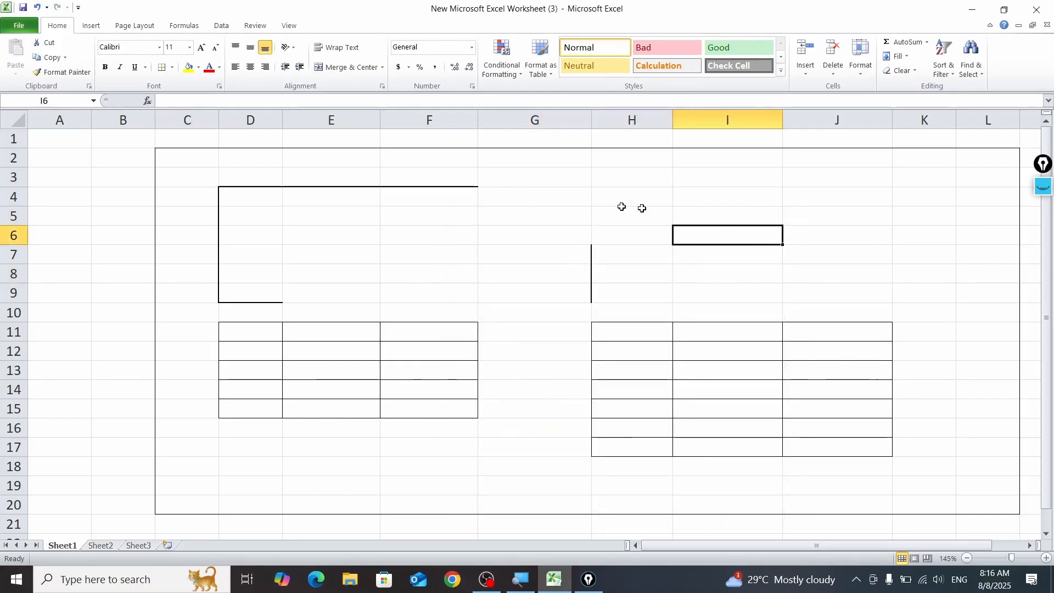
Step: Try a yellow border line color for cell I6 in the Format Cells border settings
{"action": "left_click", "coordinate": [171, 67]}
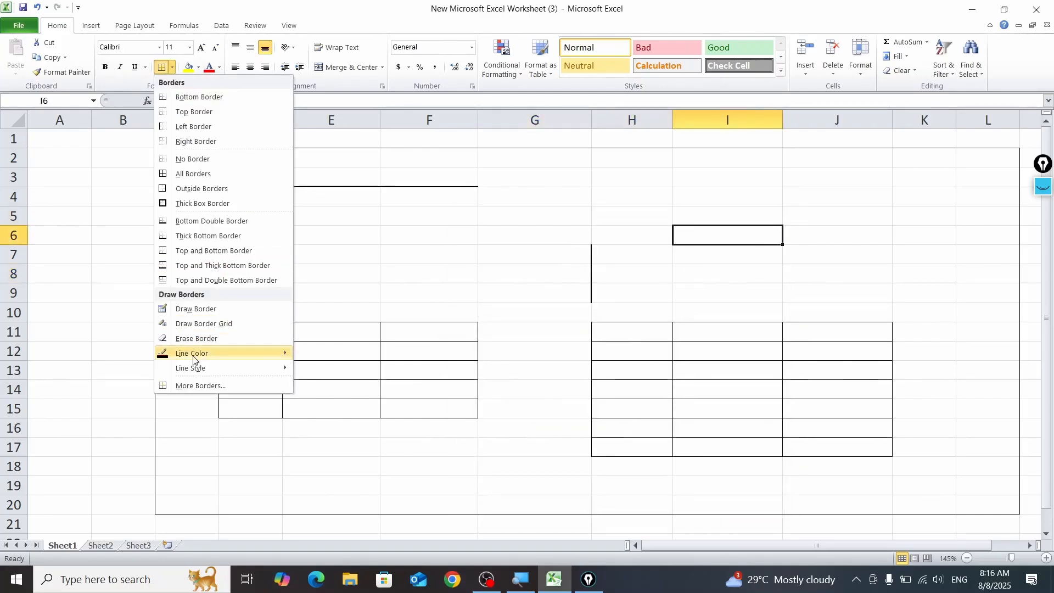
{"action": "left_click", "coordinate": [202, 386]}
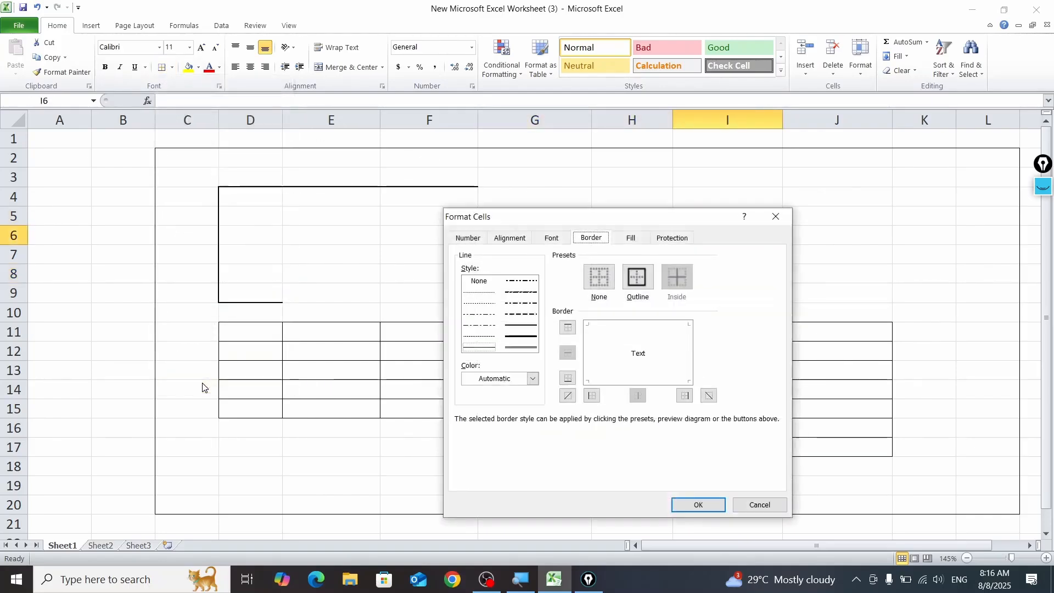
{"action": "left_click", "coordinate": [531, 380]}
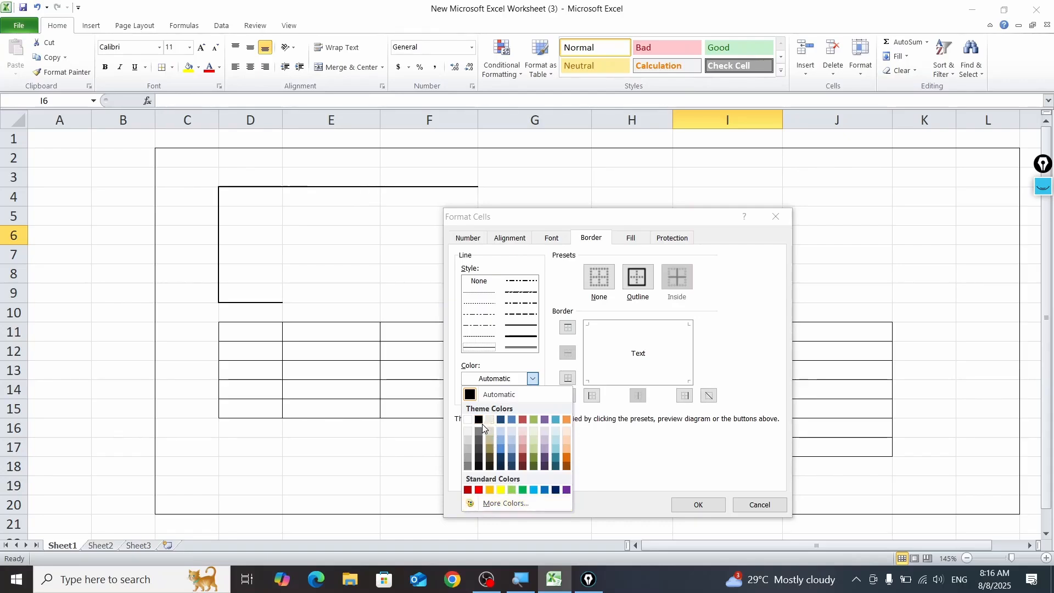
{"action": "left_click", "coordinate": [501, 489]}
{"action": "left_click", "coordinate": [695, 501]}
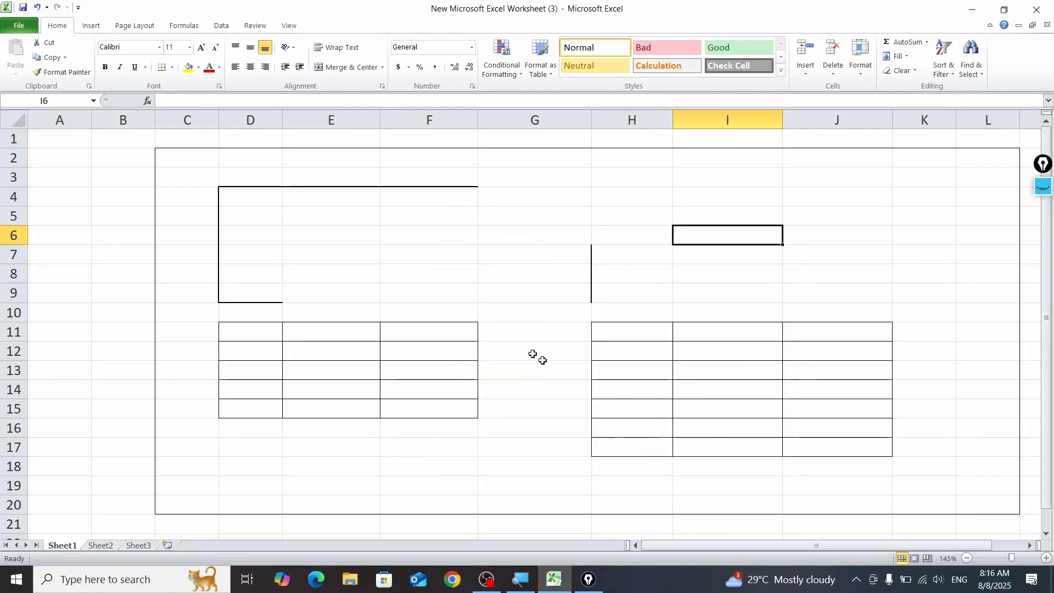
Step: Try a yellow border line color for the range E6:G10 in the Format Cells border settings
{"action": "left_click_drag", "start_coordinate": [377, 226], "coordinate": [494, 305]}
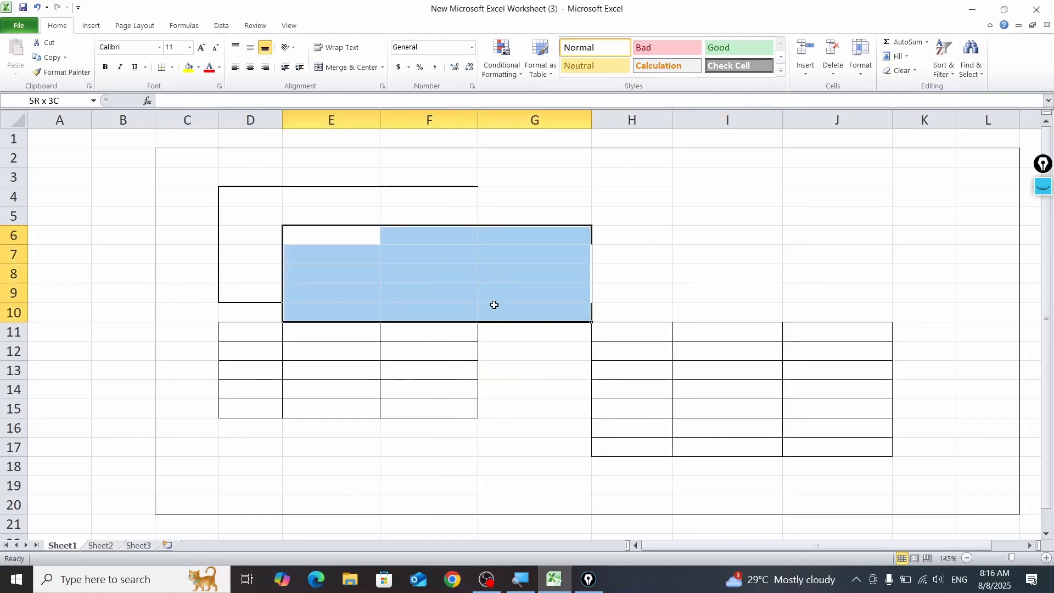
{"action": "left_click", "coordinate": [168, 68]}
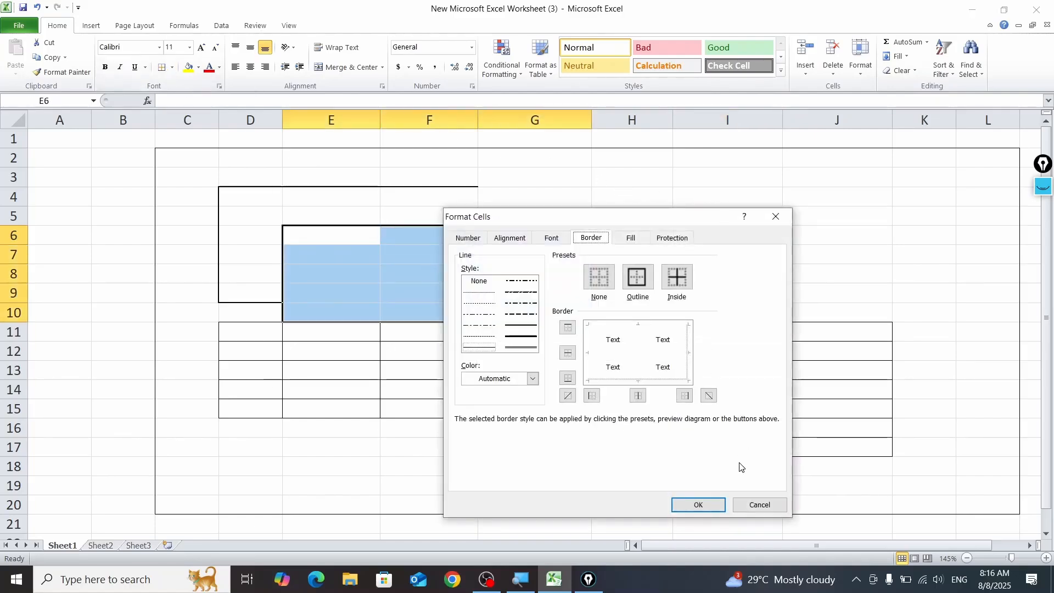
{"action": "left_click", "coordinate": [533, 378]}
{"action": "left_click", "coordinate": [500, 489]}
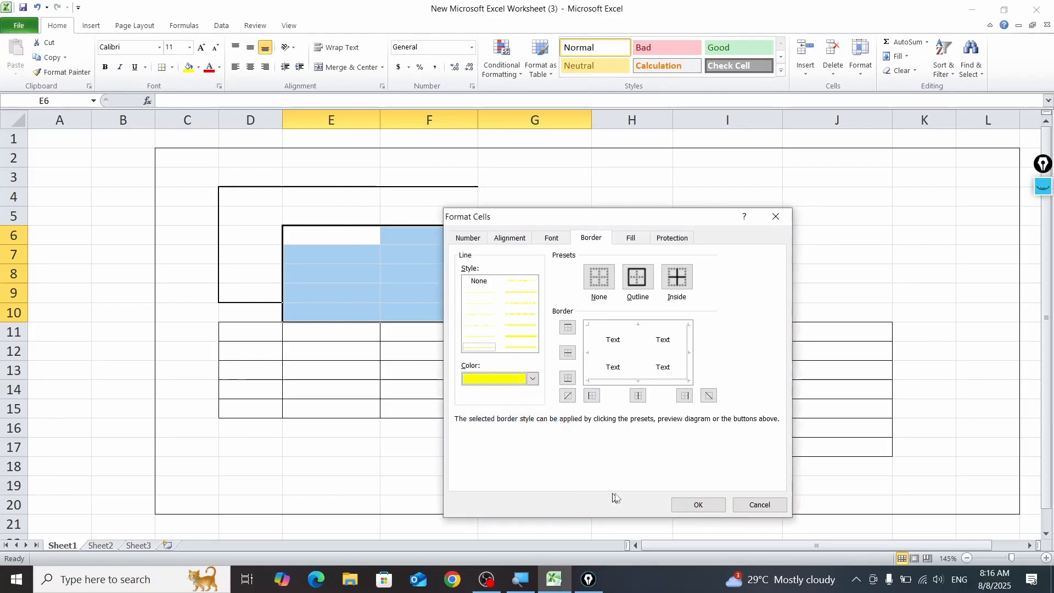
{"action": "left_click", "coordinate": [693, 503]}
{"action": "left_click", "coordinate": [837, 235]}
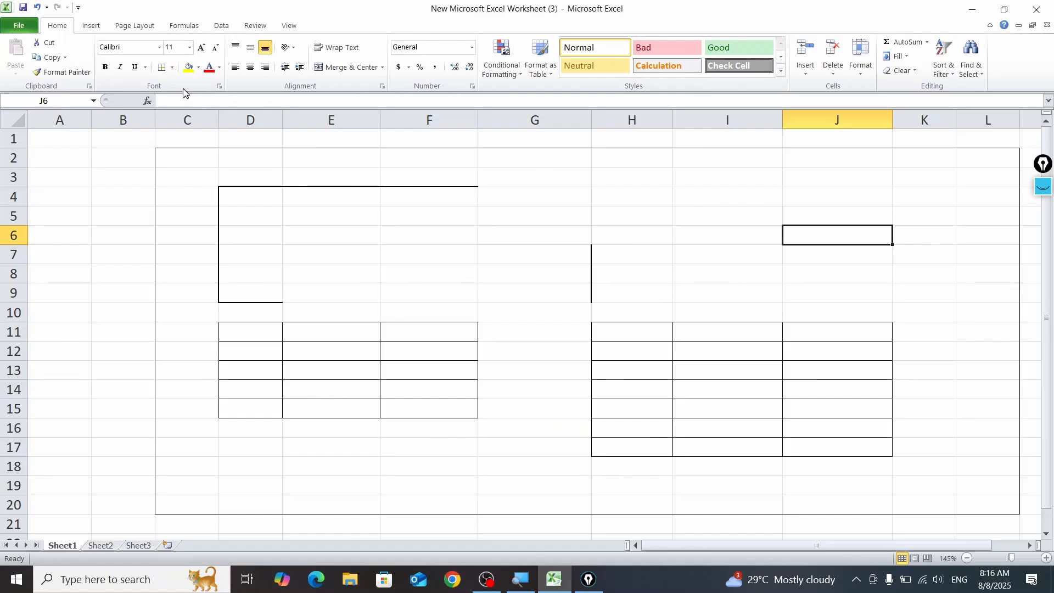
{"action": "left_click", "coordinate": [163, 68]}
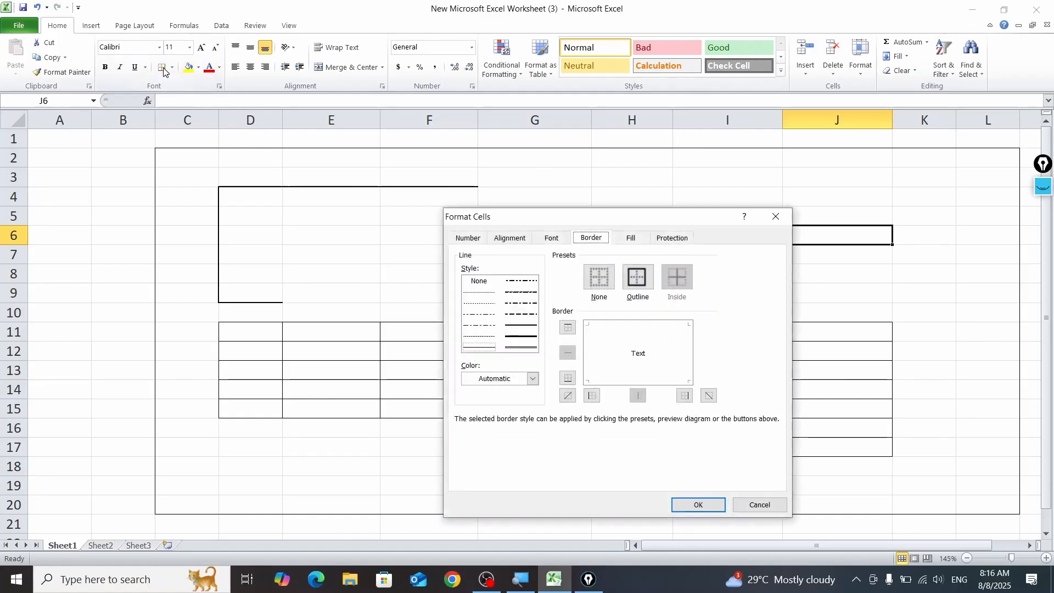
{"action": "left_click", "coordinate": [652, 344]}
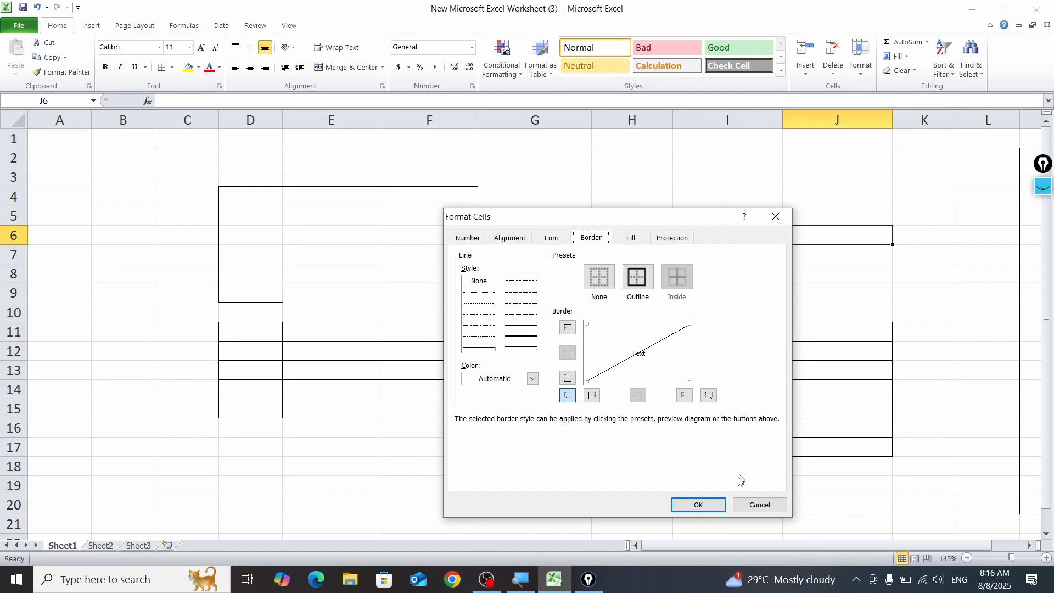
{"action": "left_click", "coordinate": [758, 504]}
Step: Enter the sample text "sdfsfsdf" in cell F8
{"action": "left_click", "coordinate": [459, 269]}
{"action": "type", "text": "sdf"}
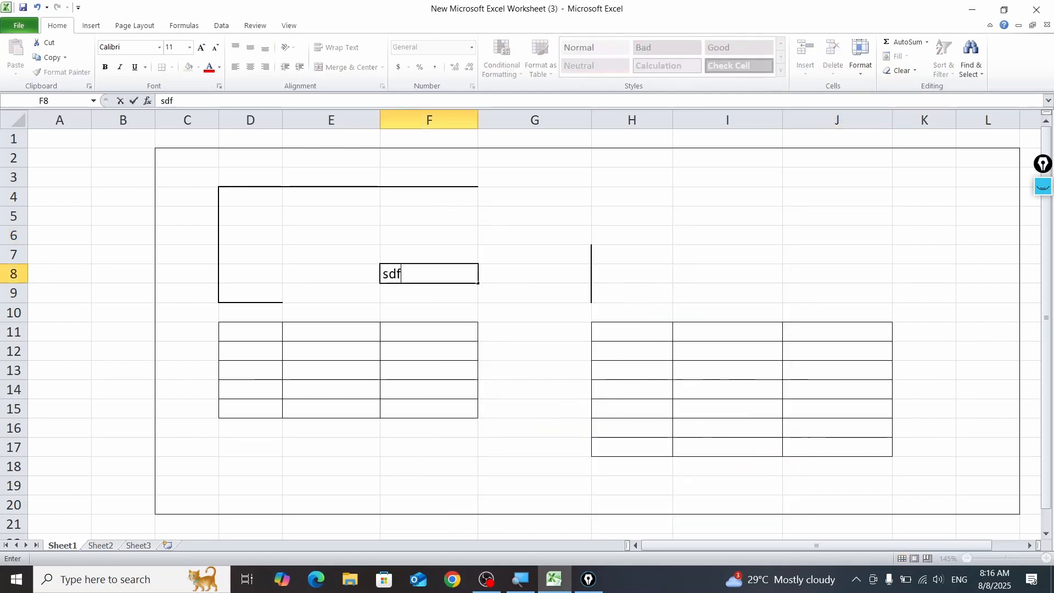
{"action": "type", "text": "sfsdf"}
{"action": "left_click", "coordinate": [567, 279]}
Step: Try a dash-dot-dot border line style for cell F8 in the Format Cells border settings
{"action": "left_click", "coordinate": [459, 266]}
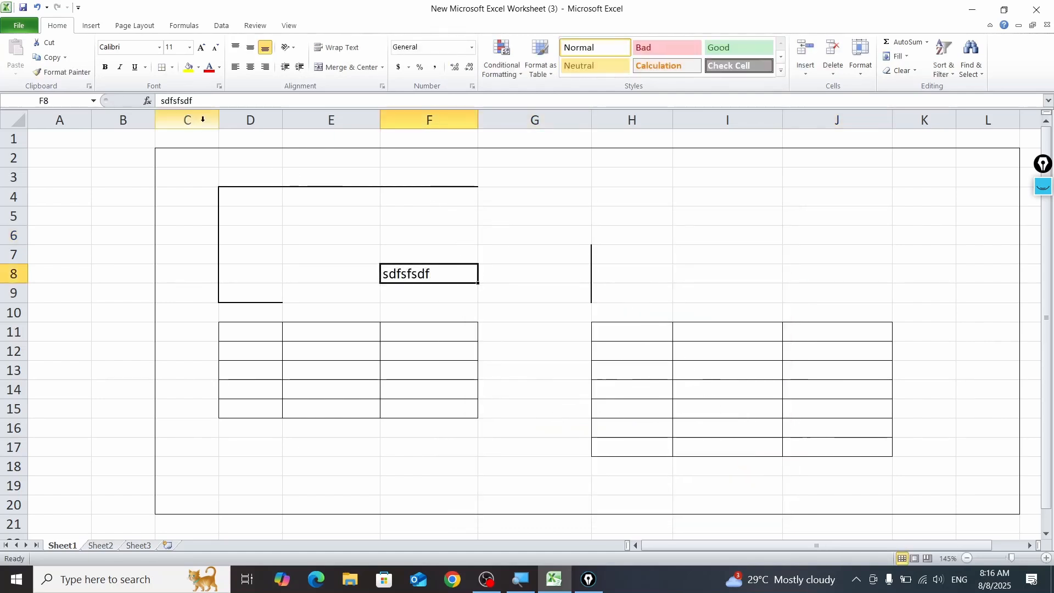
{"action": "left_click", "coordinate": [161, 68]}
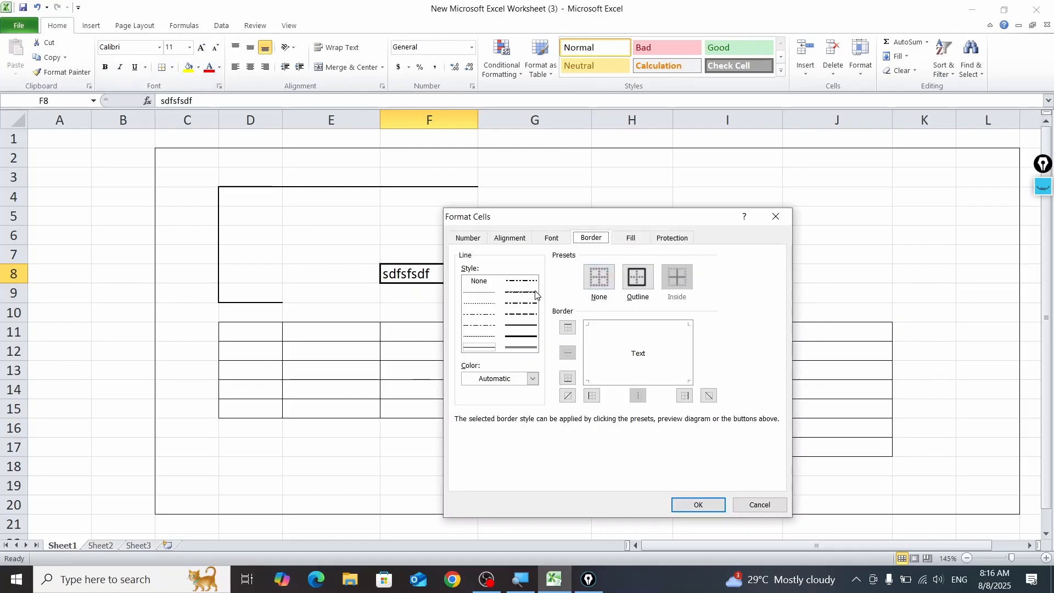
{"action": "left_click", "coordinate": [523, 283]}
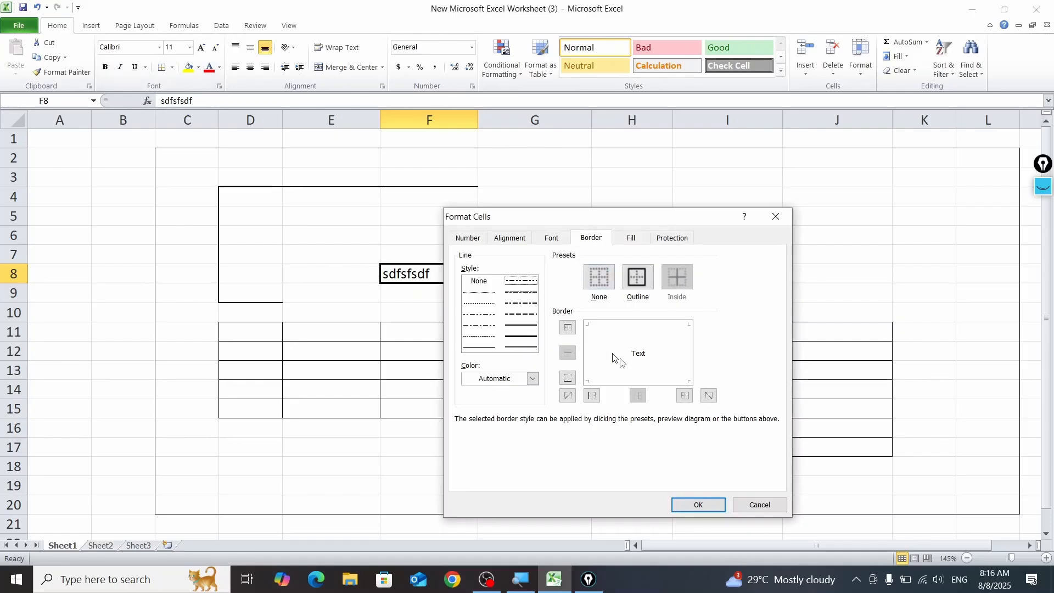
{"action": "left_click", "coordinate": [698, 504]}
{"action": "left_click", "coordinate": [661, 273]}
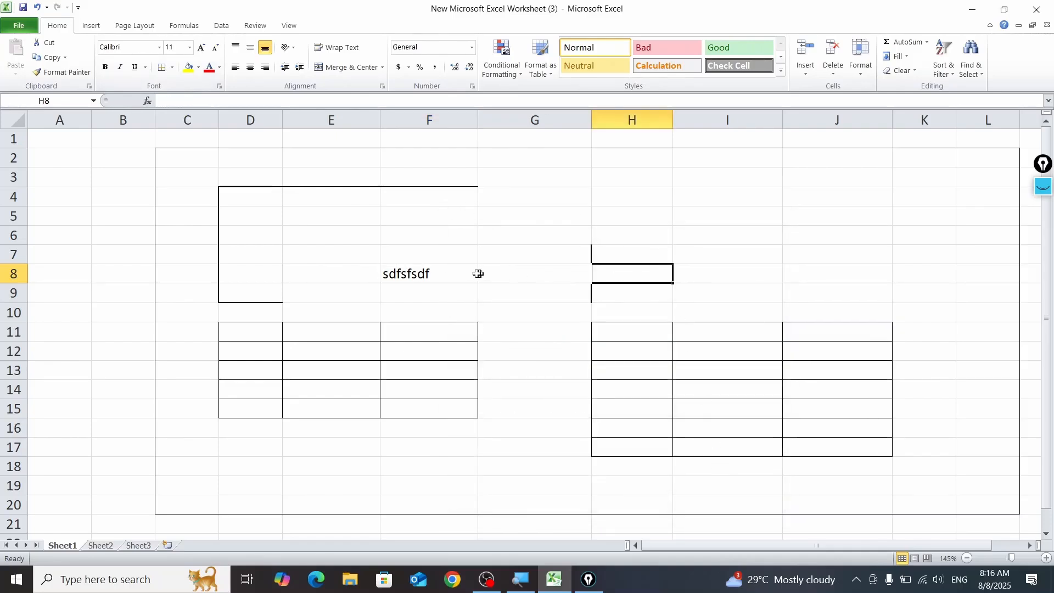
{"action": "left_click", "coordinate": [446, 277]}
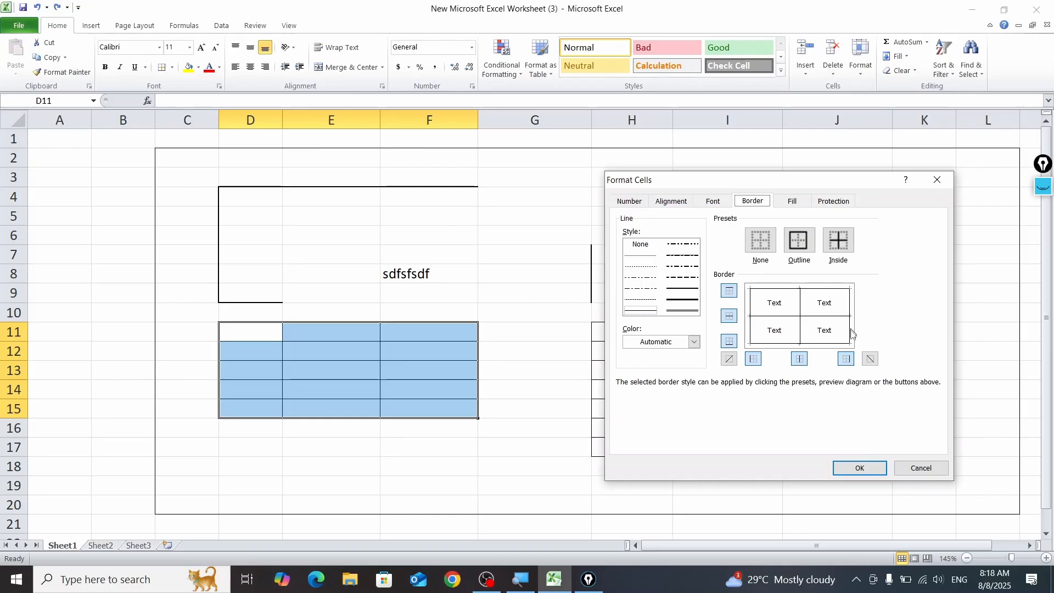
Step: Add upward diagonal borders to all cells of the range D11:F15
{"action": "left_click", "coordinate": [730, 360]}
{"action": "left_click", "coordinate": [732, 366]}
{"action": "left_click", "coordinate": [732, 366]}
{"action": "left_click", "coordinate": [866, 470]}
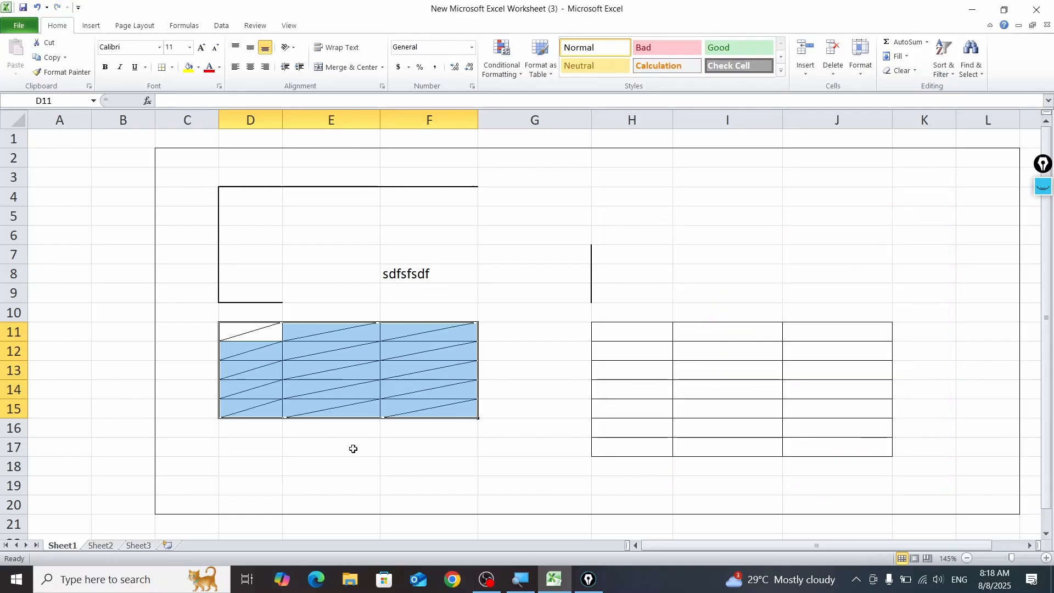
Step: Remove the diagonal borders from the range D11:F15
{"action": "left_click", "coordinate": [172, 68]}
{"action": "left_click", "coordinate": [212, 386]}
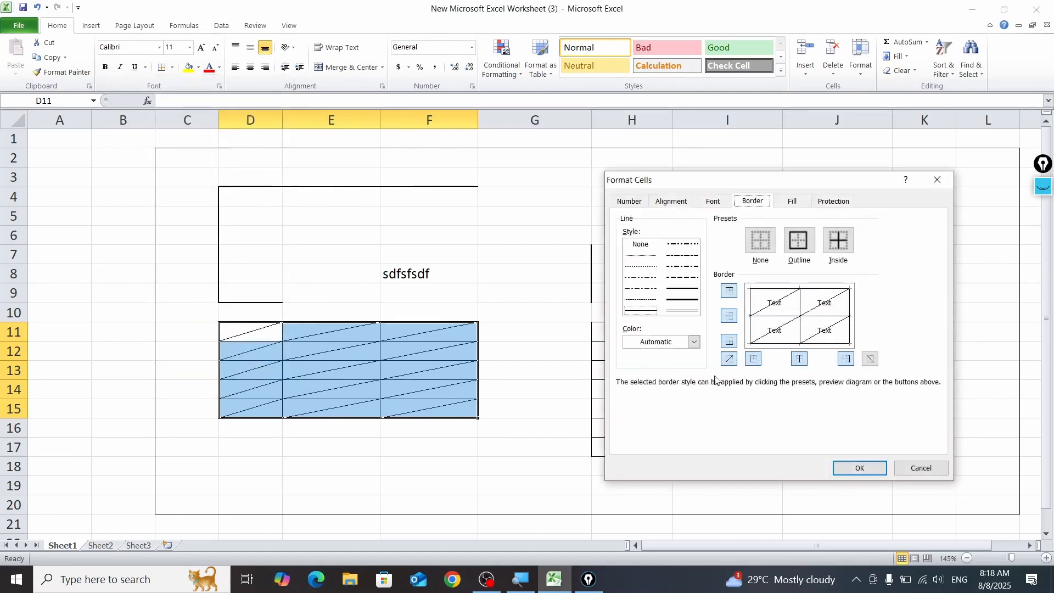
{"action": "left_click", "coordinate": [730, 359]}
{"action": "left_click", "coordinate": [859, 469]}
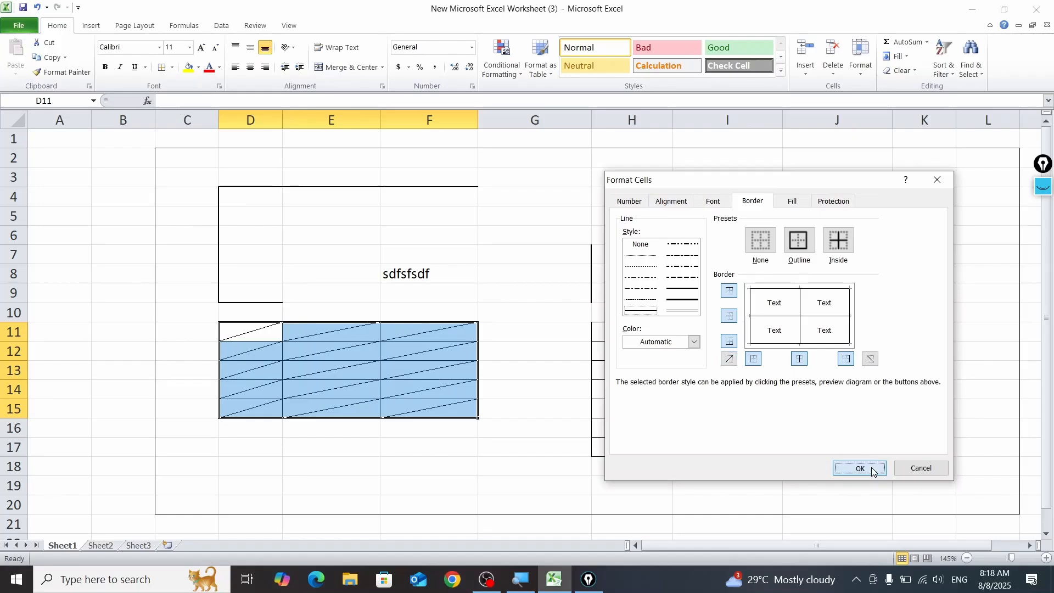
Step: Remove the inside vertical borders from the range D11:F15, keeping its outline and horizontal lines
{"action": "left_click", "coordinate": [170, 68]}
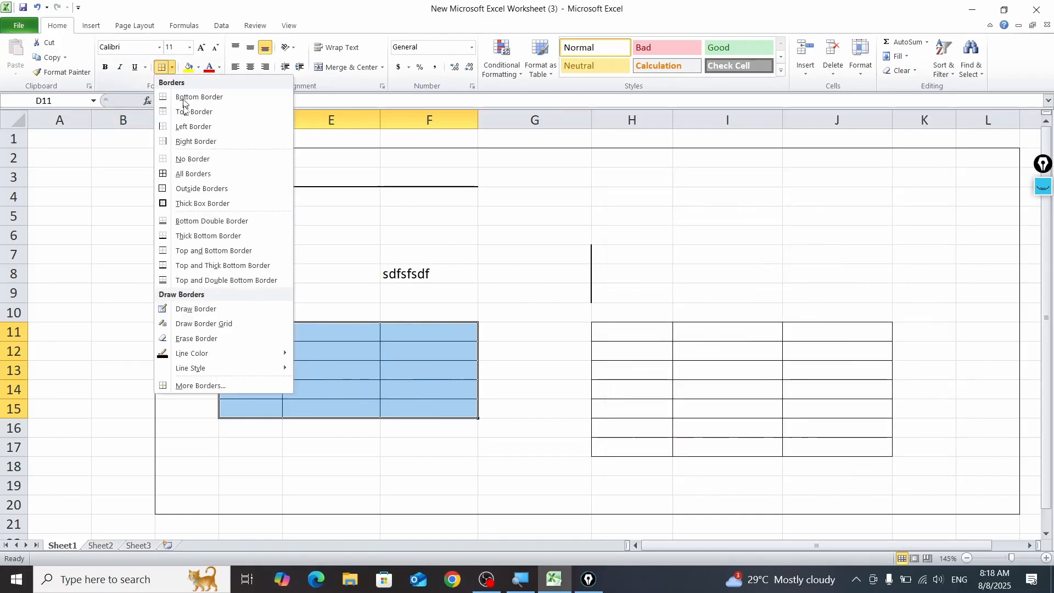
{"action": "left_click", "coordinate": [158, 93]}
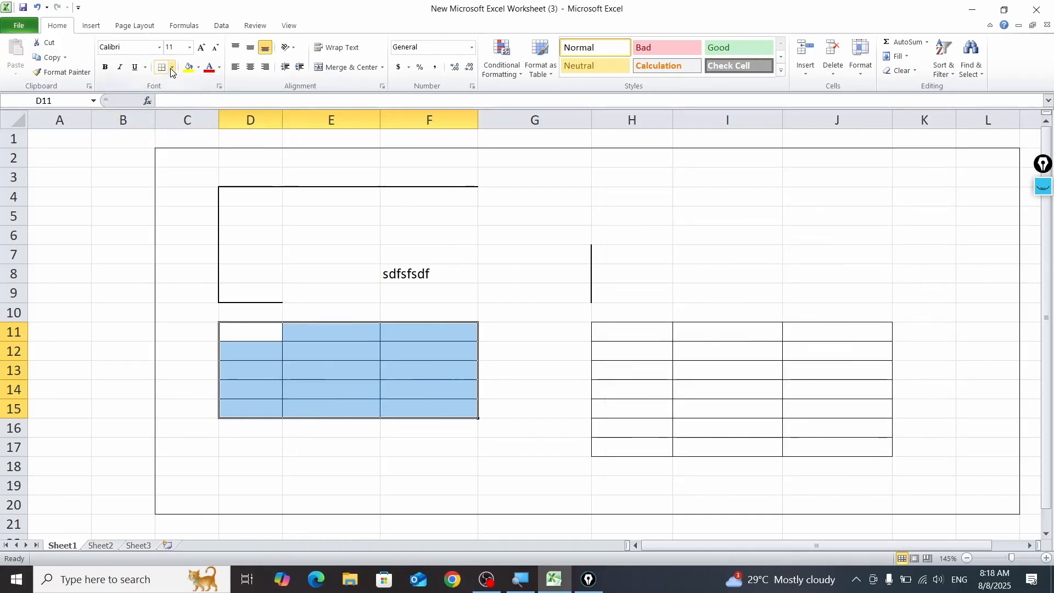
{"action": "left_click", "coordinate": [172, 67]}
{"action": "left_click", "coordinate": [216, 387]}
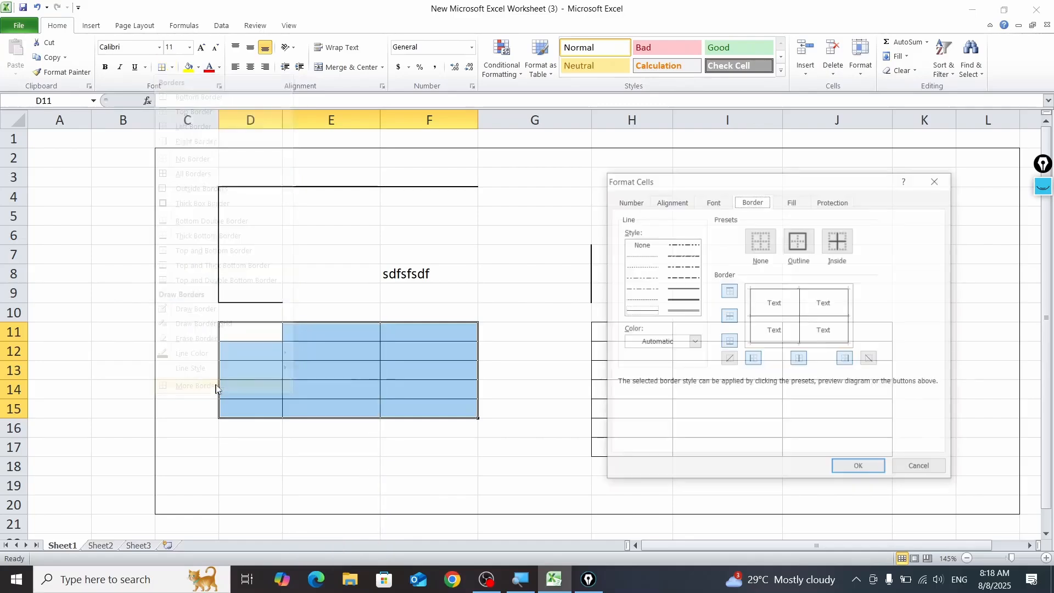
{"action": "left_click", "coordinate": [801, 361]}
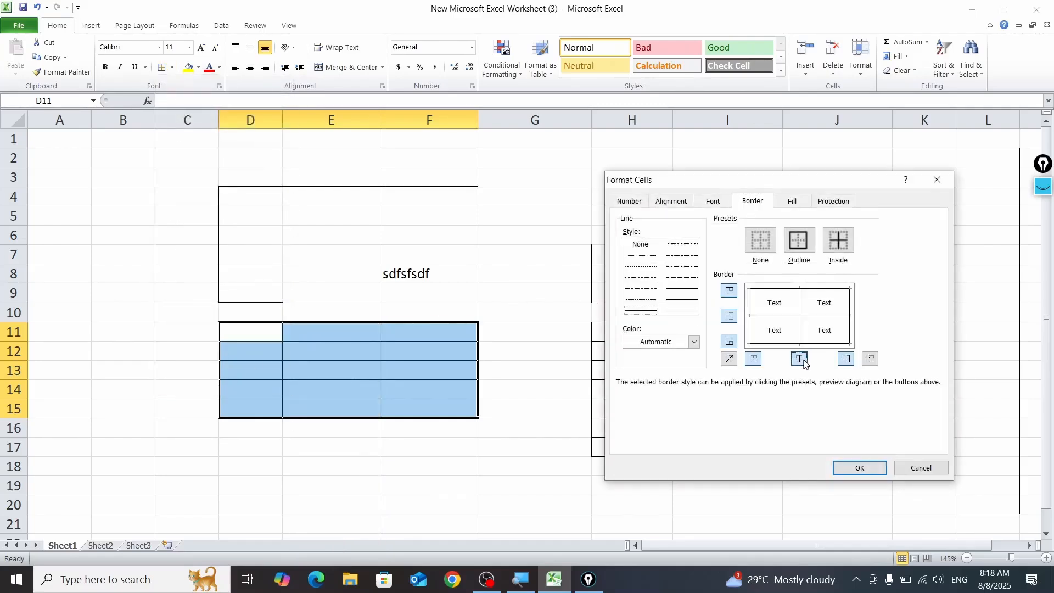
{"action": "left_click", "coordinate": [860, 467]}
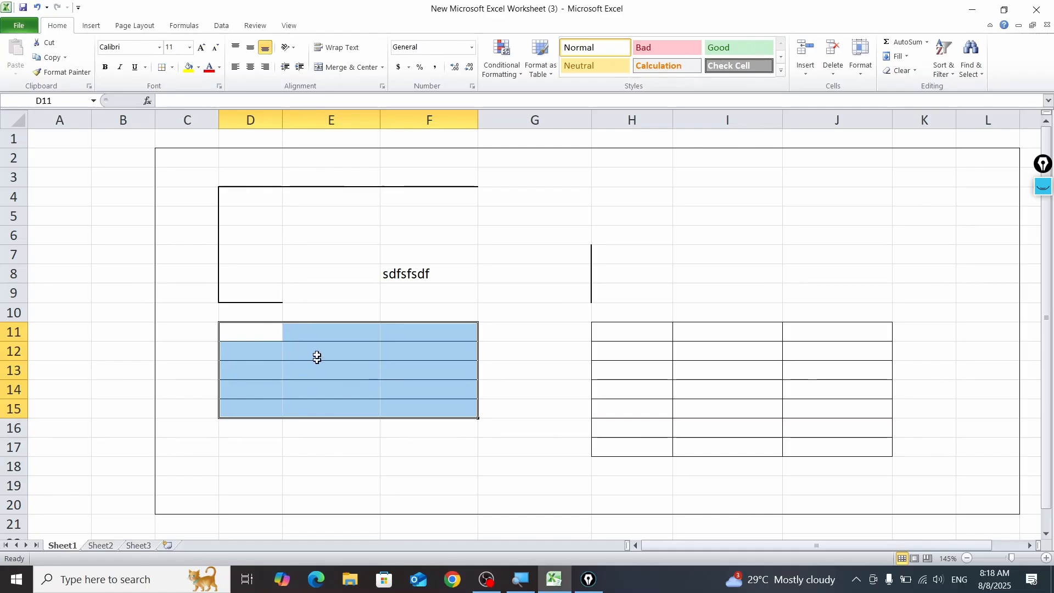
{"action": "left_click", "coordinate": [171, 70]}
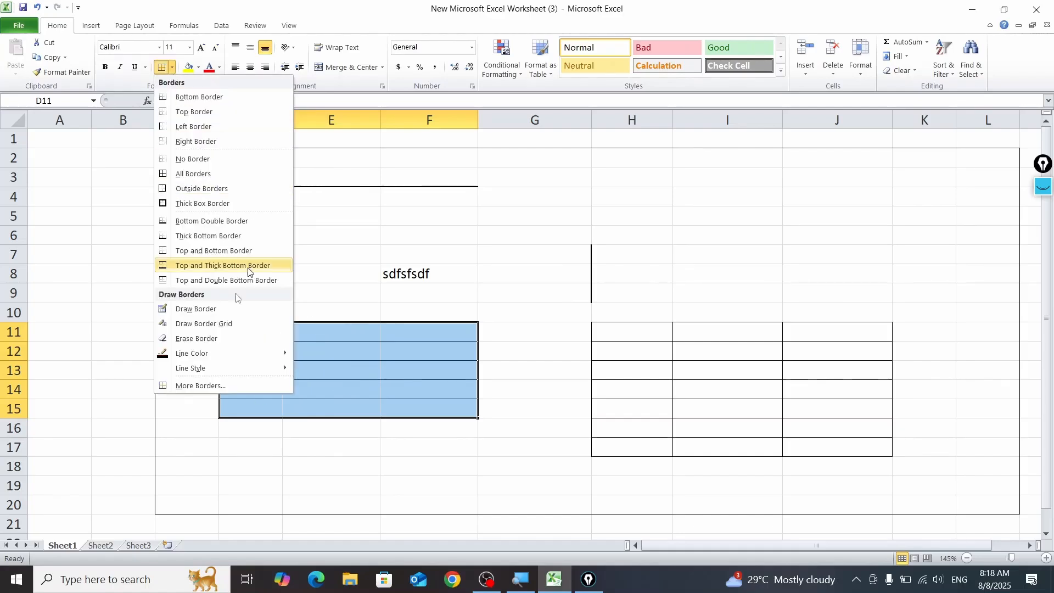
{"action": "left_click", "coordinate": [209, 384]}
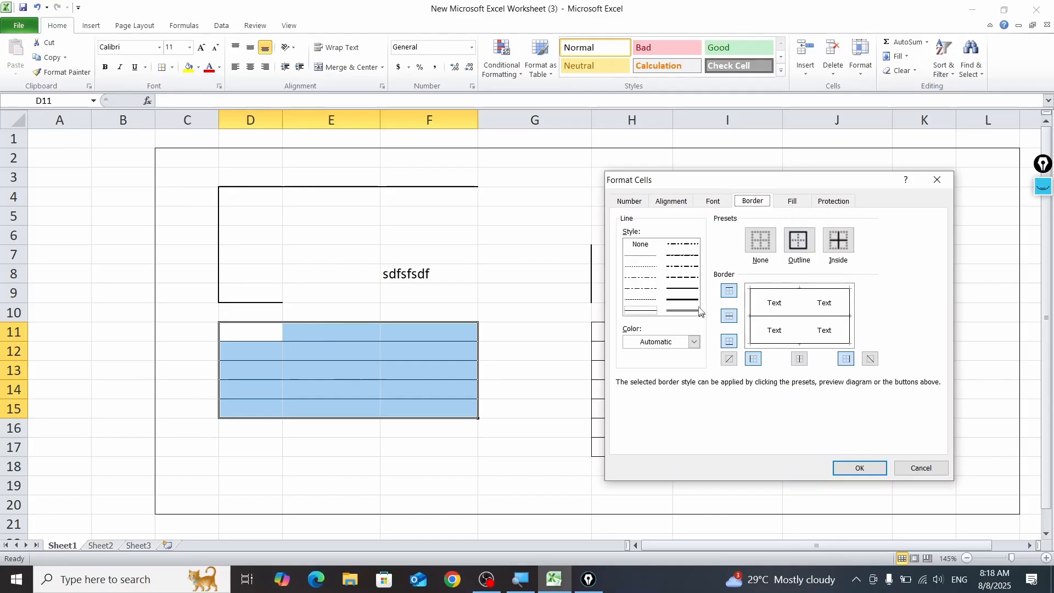
{"action": "left_click", "coordinate": [689, 281]}
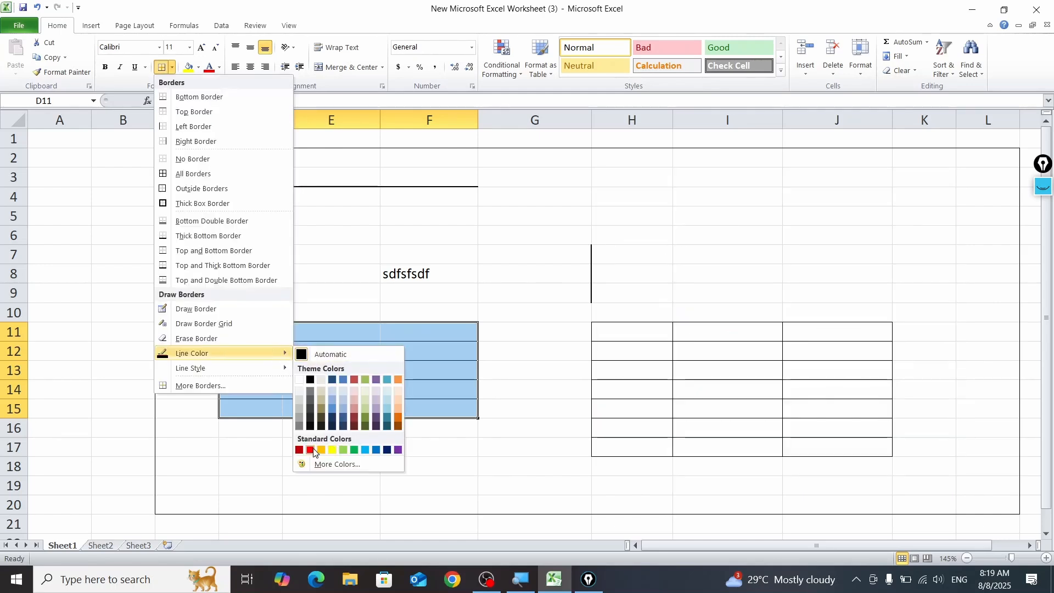
Step: Set the border line color to red, then draw the line between G12 and G13 and border grids over G3:H7 and I5:J8
{"action": "left_click", "coordinate": [311, 449]}
{"action": "left_click", "coordinate": [548, 360]}
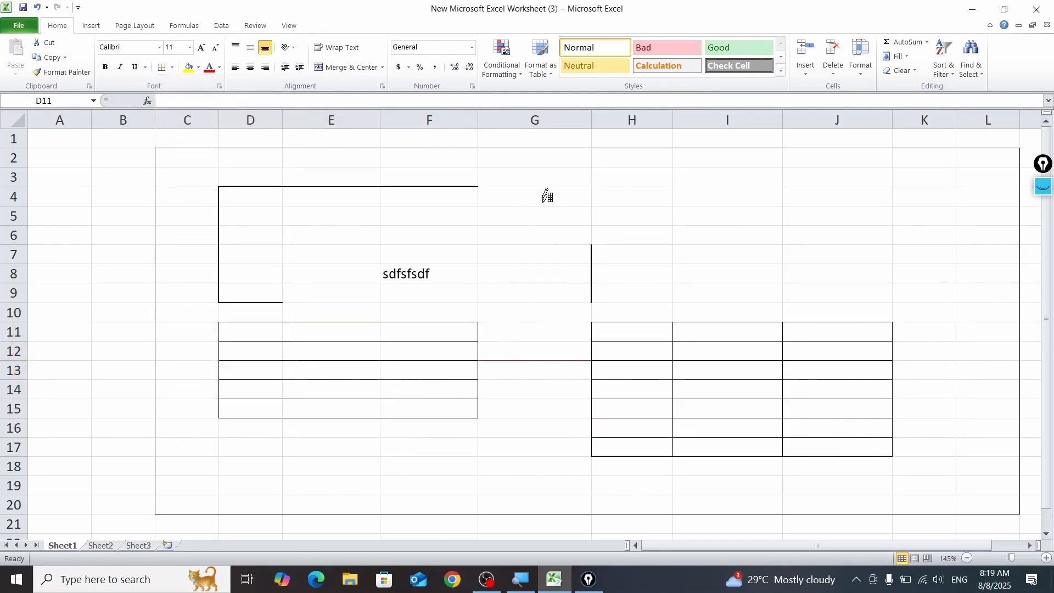
{"action": "left_click_drag", "start_coordinate": [543, 177], "coordinate": [620, 250]}
{"action": "left_click_drag", "start_coordinate": [724, 204], "coordinate": [876, 269]}
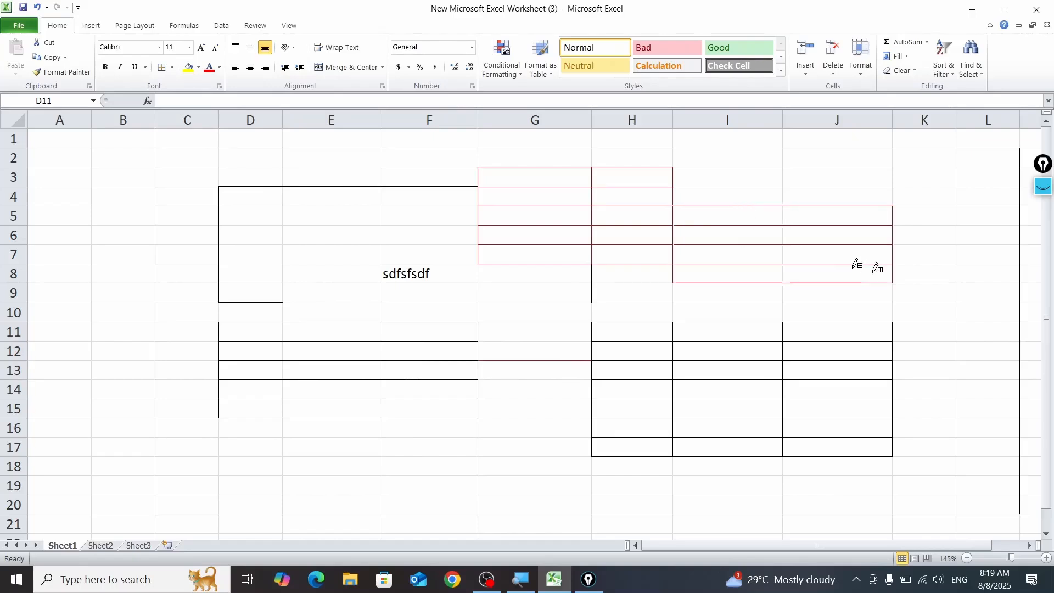
Step: Draw red border grids over G11:G15 and B7:D11, and apply a thick box border around D11:F15
{"action": "left_click_drag", "start_coordinate": [510, 321], "coordinate": [574, 413]}
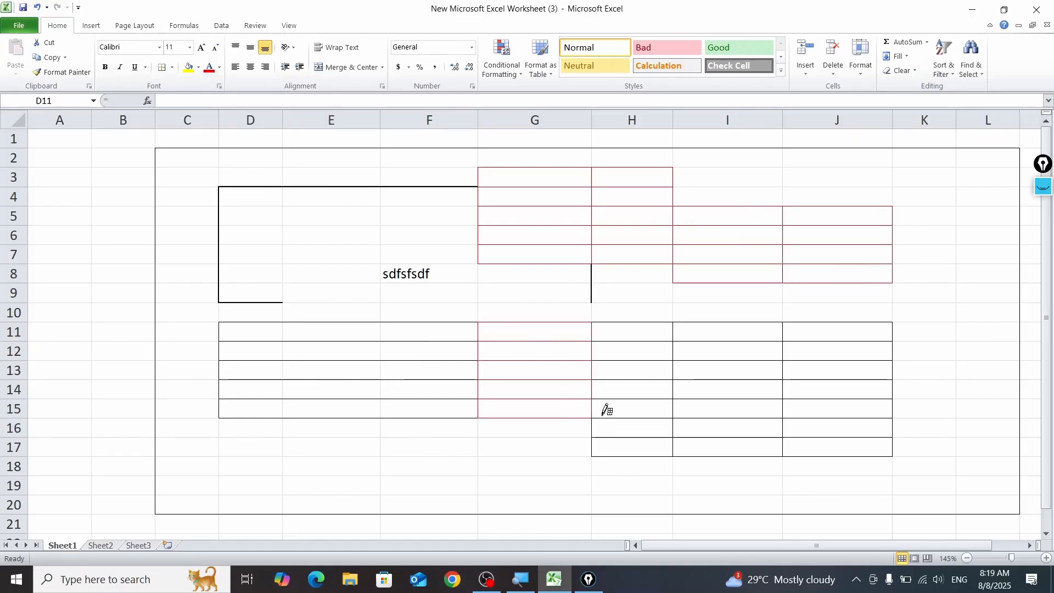
{"action": "mouse_move", "coordinate": [113, 258]}
{"action": "left_mouse_down"}
{"action": "mouse_move", "coordinate": [224, 323]}
{"action": "mouse_move", "coordinate": [261, 313]}
{"action": "left_mouse_up"}
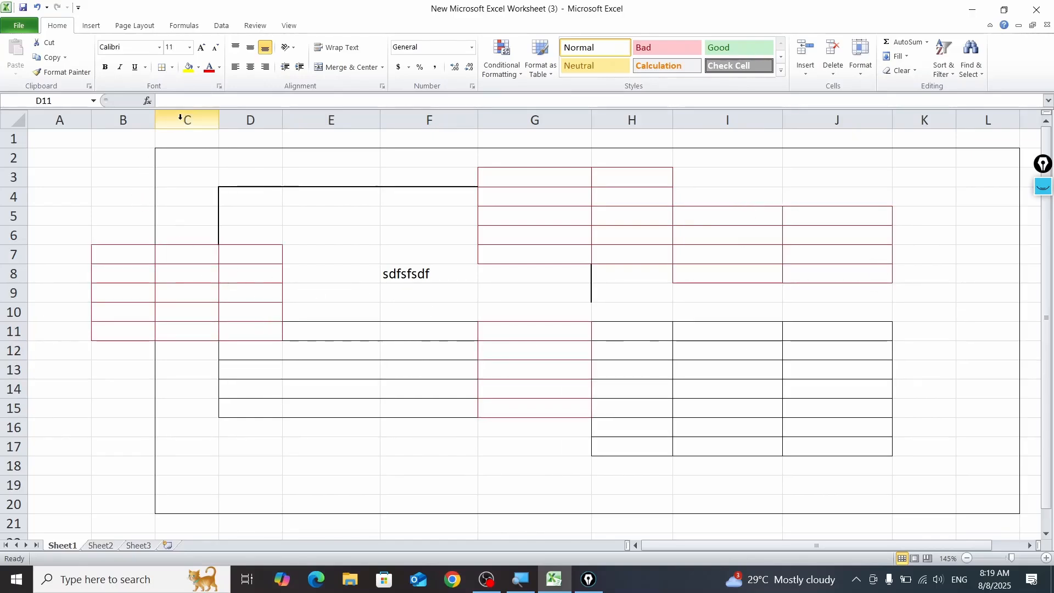
{"action": "left_click", "coordinate": [173, 66]}
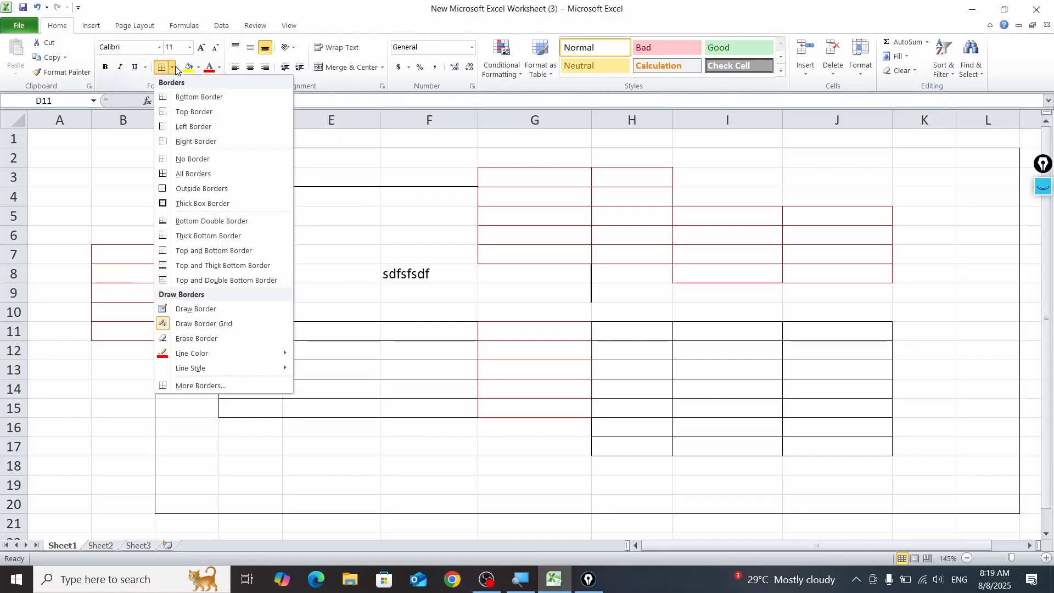
{"action": "left_click", "coordinate": [202, 207]}
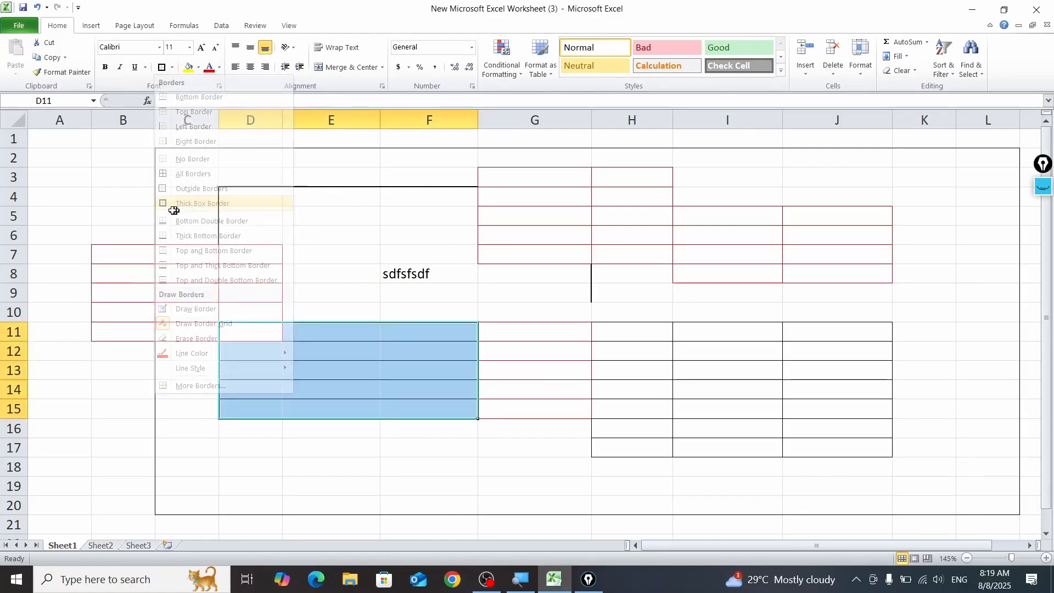
{"action": "left_click_drag", "start_coordinate": [123, 157], "coordinate": [250, 217]}
{"action": "left_click", "coordinate": [365, 231]}
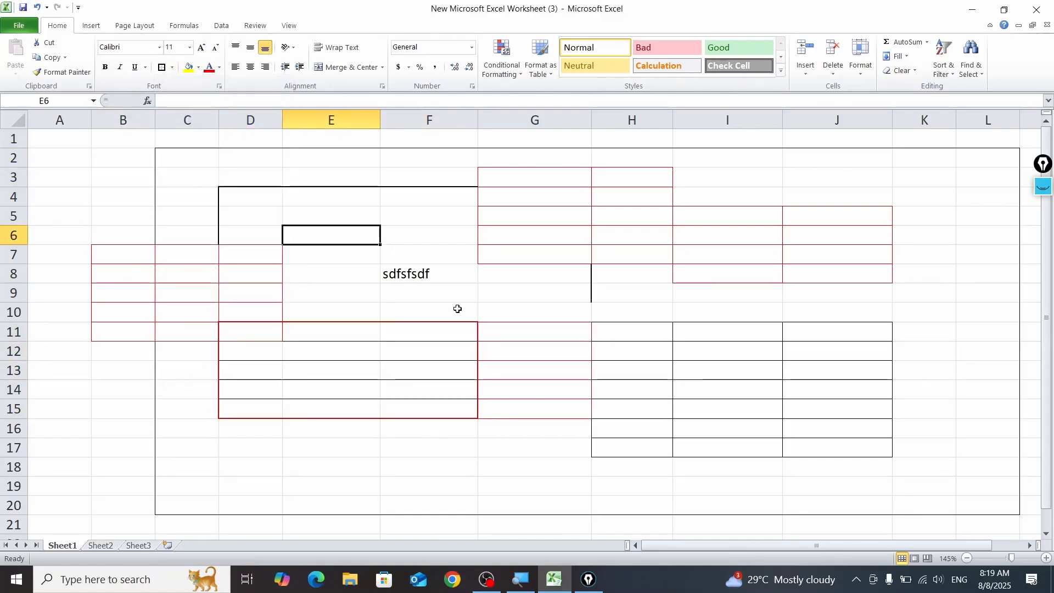
Step: Undo the successive border and text edits until only the outline around C2:L20 remains
{"action": "key", "text": "ctrl+z"}
{"action": "key", "text": "ctrl+z"}
{"action": "key", "text": "ctrl+z"}
{"action": "key", "text": "ctrl+z"}
{"action": "key", "text": "ctrl+z"}
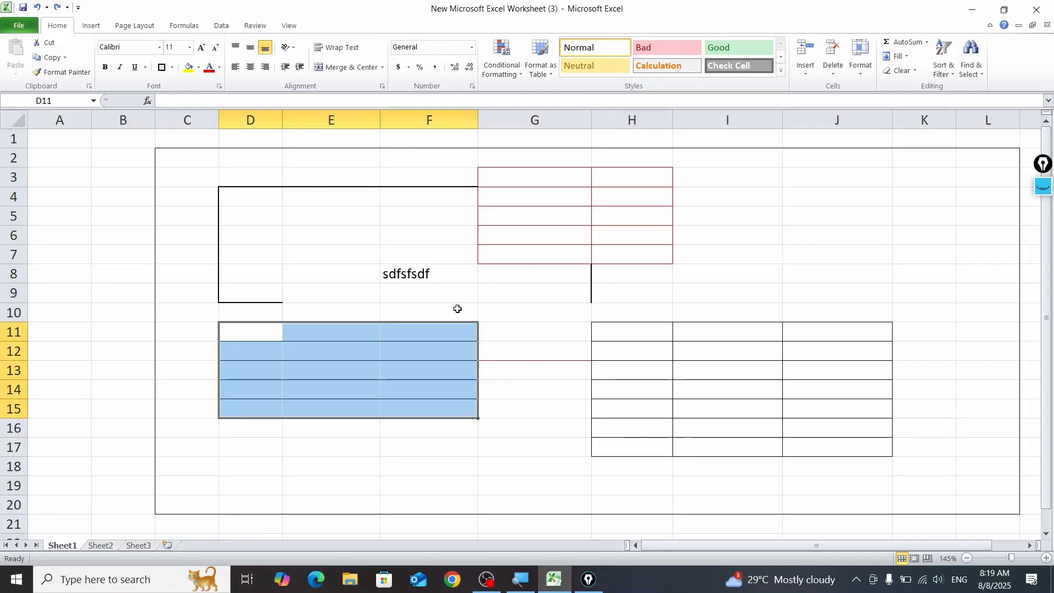
{"action": "key", "text": "ctrl+z"}
{"action": "key", "text": "ctrl+z"}
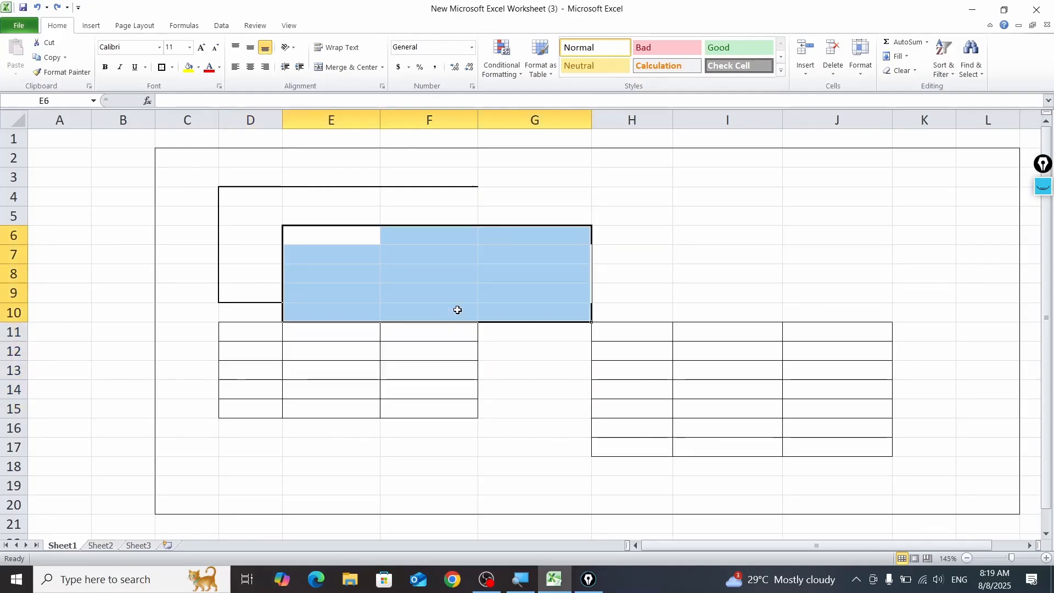
{"action": "key", "text": "ctrl+z"}
{"action": "key", "text": "ctrl+z"}
{"action": "key", "text": "ctrl+z"}
{"action": "key", "text": "ctrl+z"}
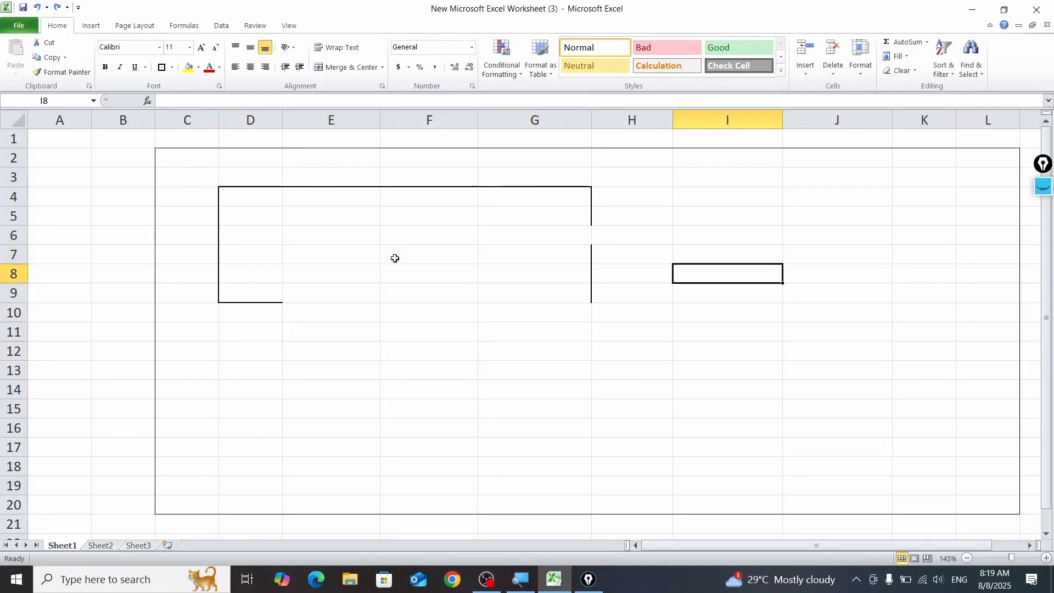
{"action": "key", "text": "ctrl+z"}
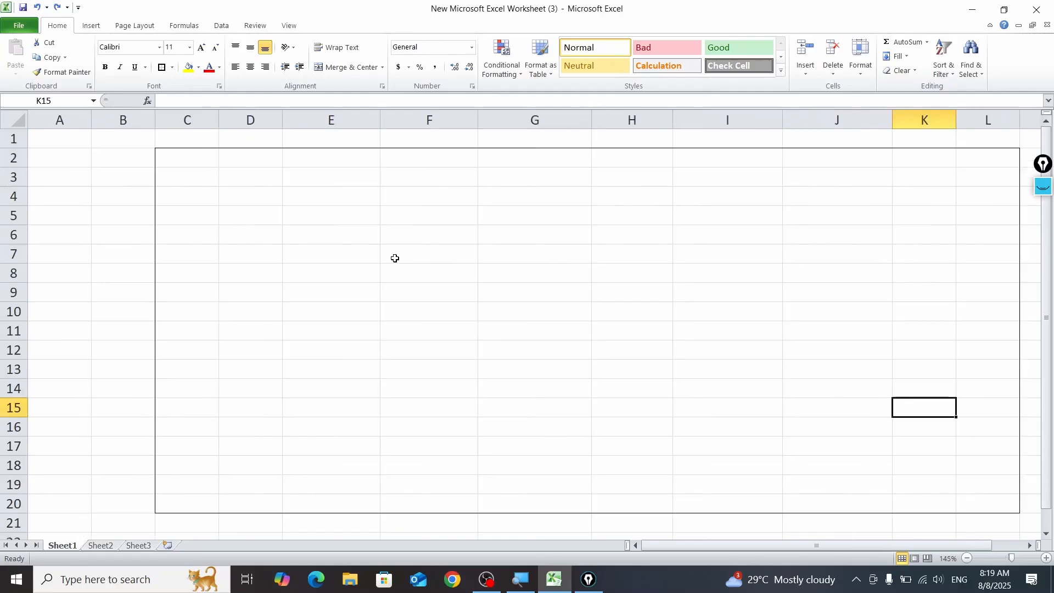
Step: Remove all borders from the range B1:L20
{"action": "left_click_drag", "start_coordinate": [127, 140], "coordinate": [1005, 508]}
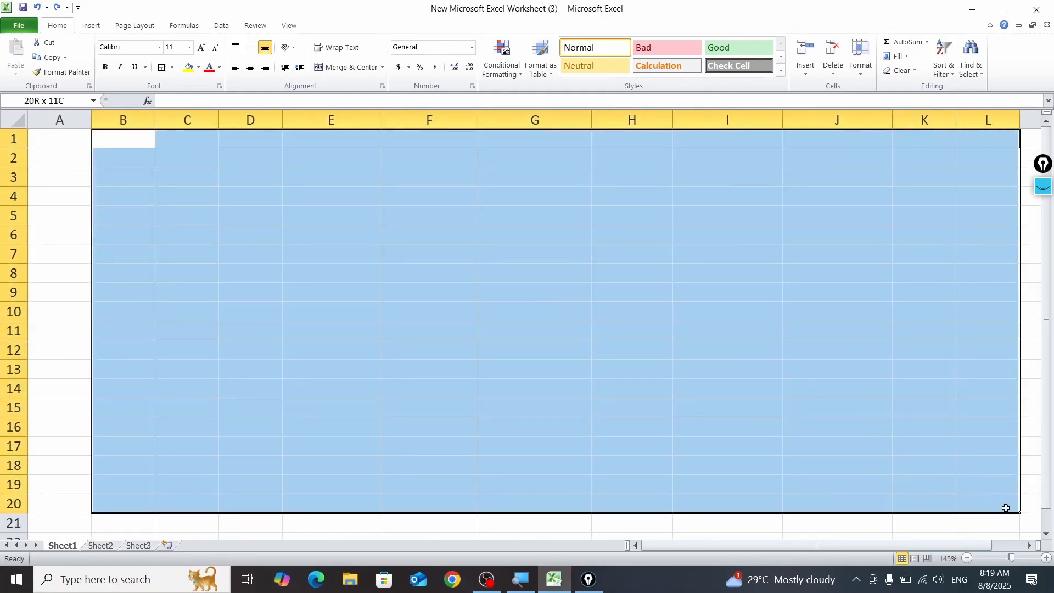
{"action": "left_click", "coordinate": [176, 72]}
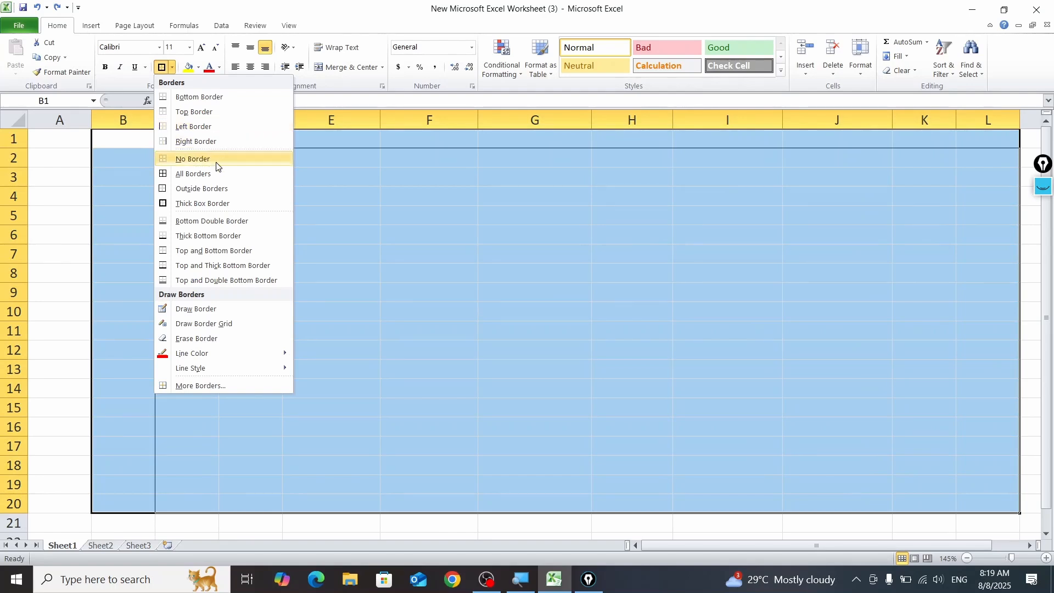
{"action": "left_click", "coordinate": [211, 158]}
{"action": "left_click", "coordinate": [173, 67]}
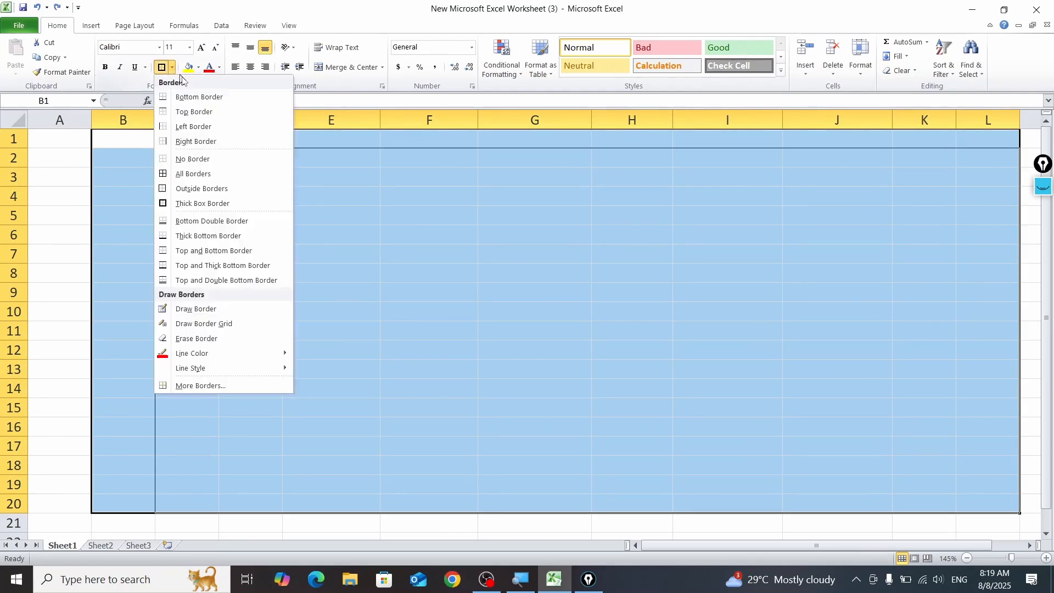
{"action": "left_click", "coordinate": [216, 158]}
{"action": "left_click", "coordinate": [327, 217]}
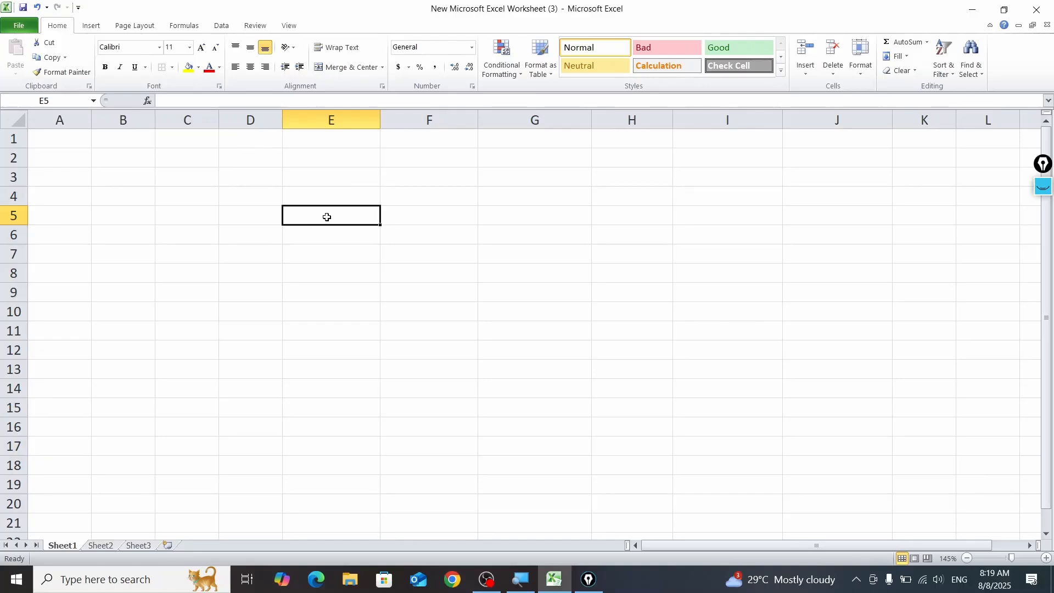
Step: Draw a red border grid over E7:H12, then leave grid drawing mode
{"action": "left_click", "coordinate": [172, 67]}
{"action": "mouse_move", "coordinate": [260, 359]}
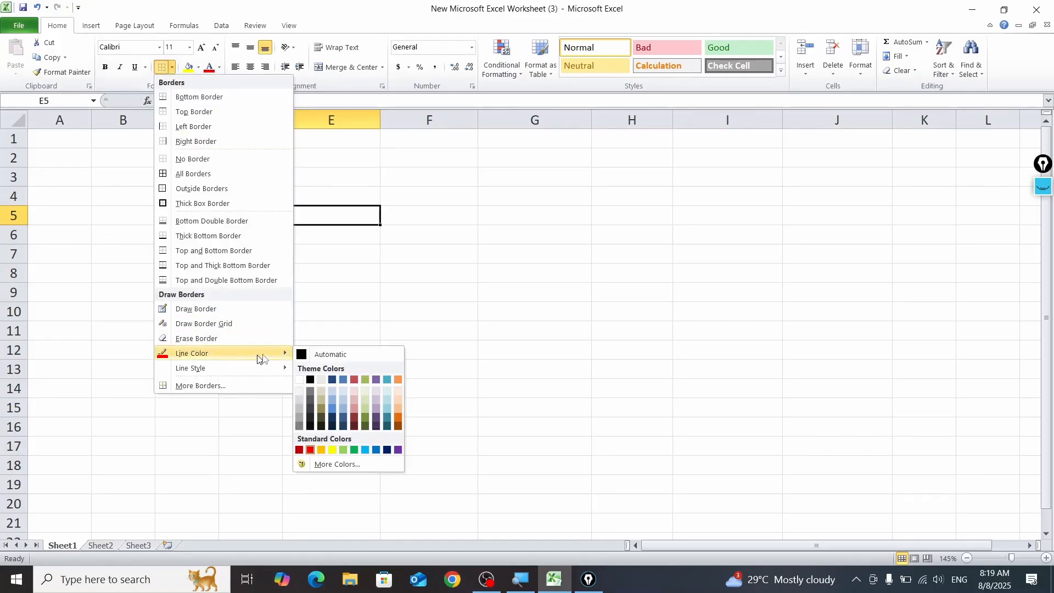
{"action": "left_click", "coordinate": [310, 450]}
{"action": "left_click_drag", "start_coordinate": [283, 245], "coordinate": [679, 350]}
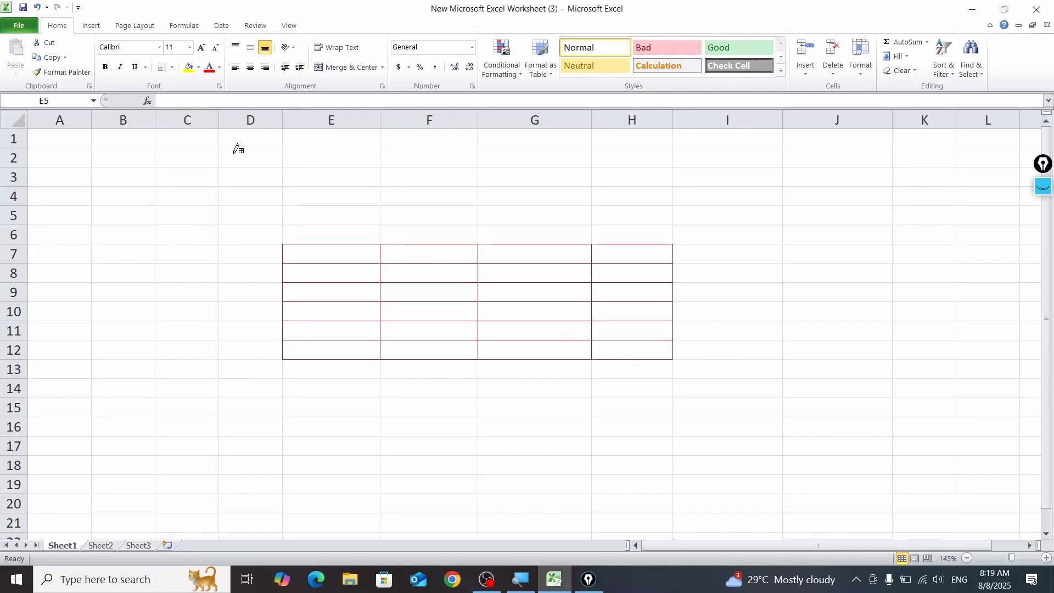
{"action": "left_click", "coordinate": [173, 67]}
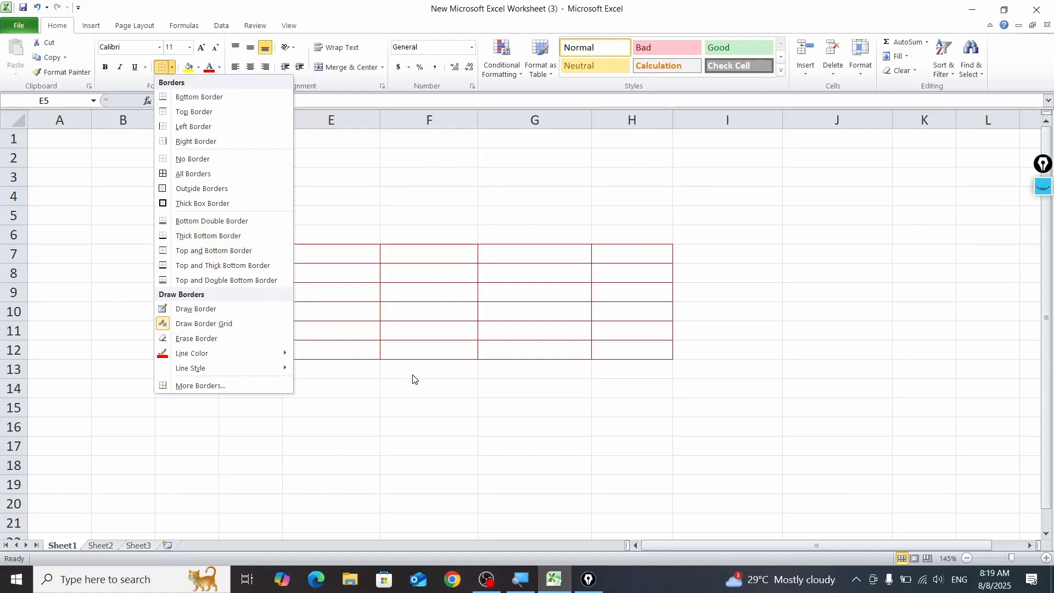
{"action": "left_click", "coordinate": [217, 328]}
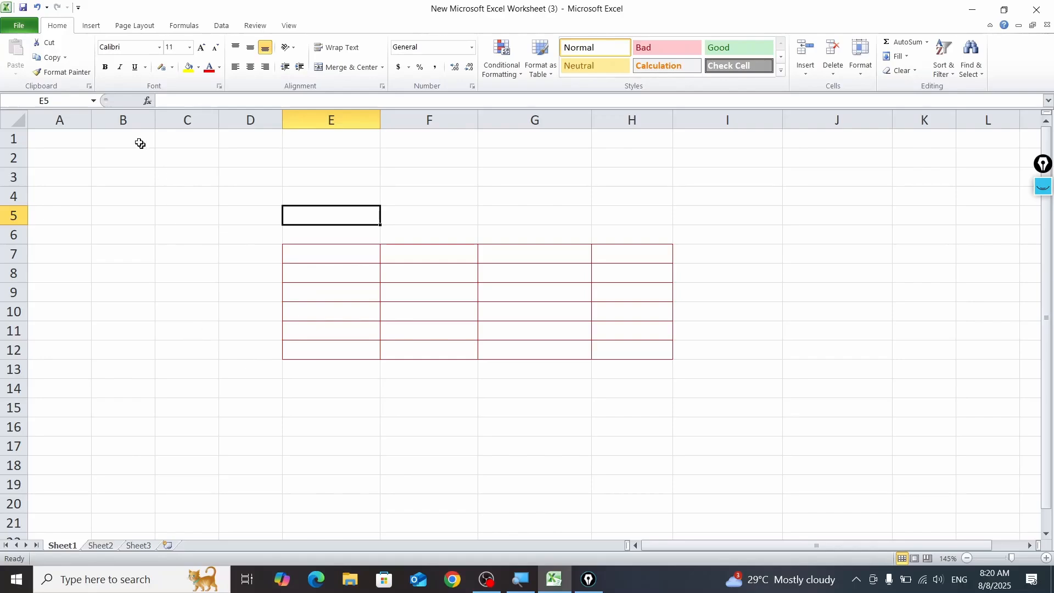
Step: Set the border line style to a double line and draw a border grid over B5:C10
{"action": "left_click", "coordinate": [172, 67]}
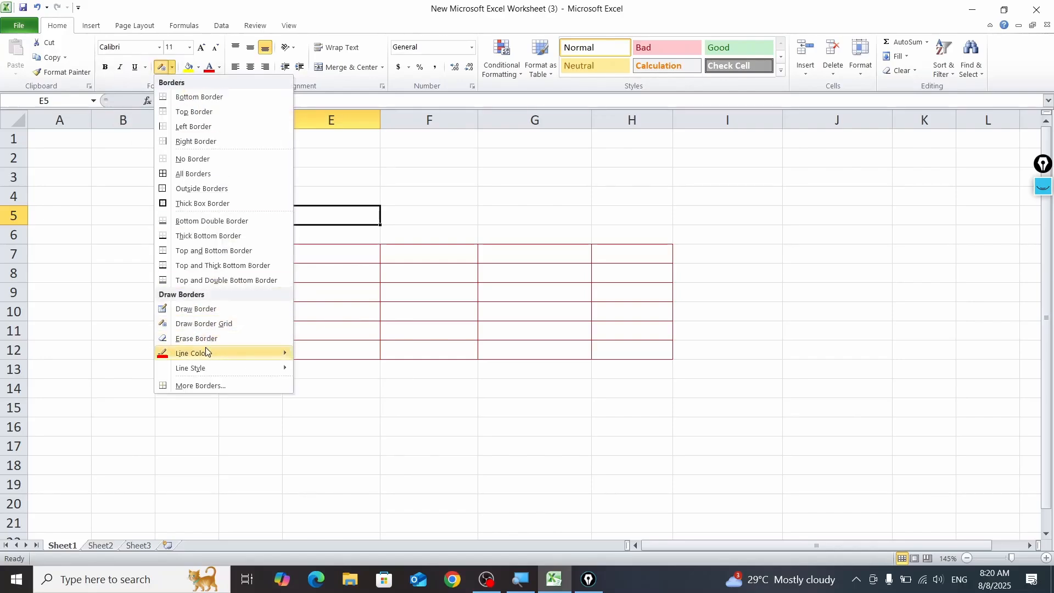
{"action": "mouse_move", "coordinate": [206, 352]}
{"action": "mouse_move", "coordinate": [242, 369]}
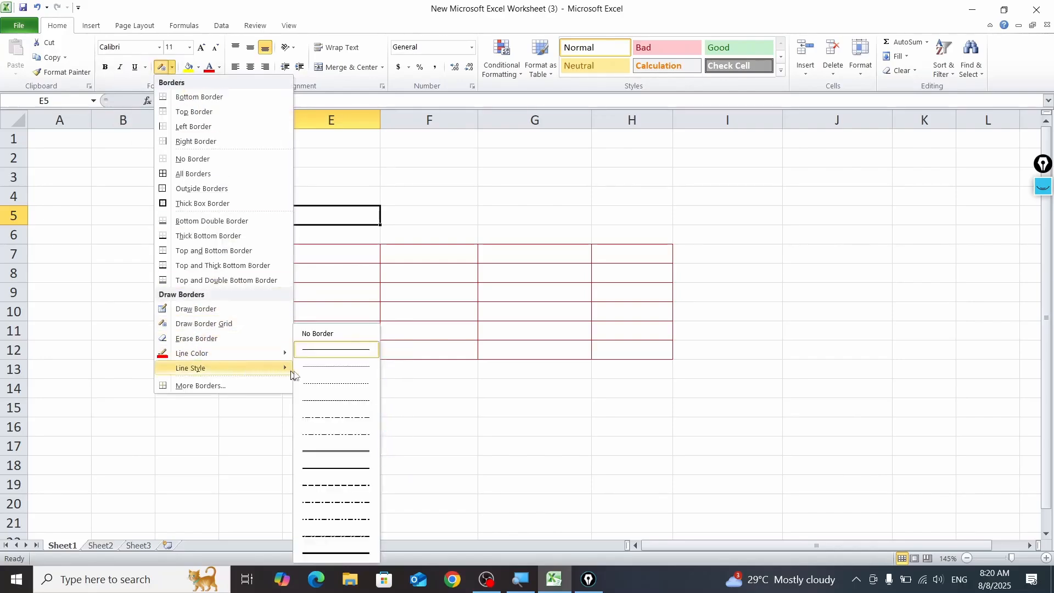
{"action": "left_click", "coordinate": [331, 454]}
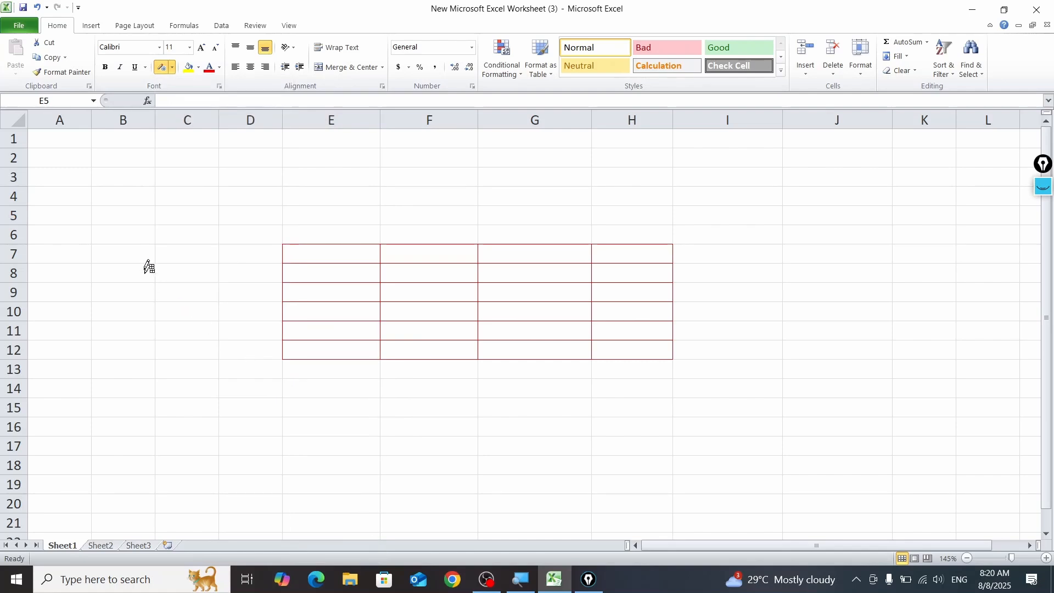
{"action": "mouse_move", "coordinate": [123, 211]}
{"action": "left_mouse_down"}
{"action": "mouse_move", "coordinate": [188, 271]}
{"action": "mouse_move", "coordinate": [214, 324]}
{"action": "left_mouse_up"}
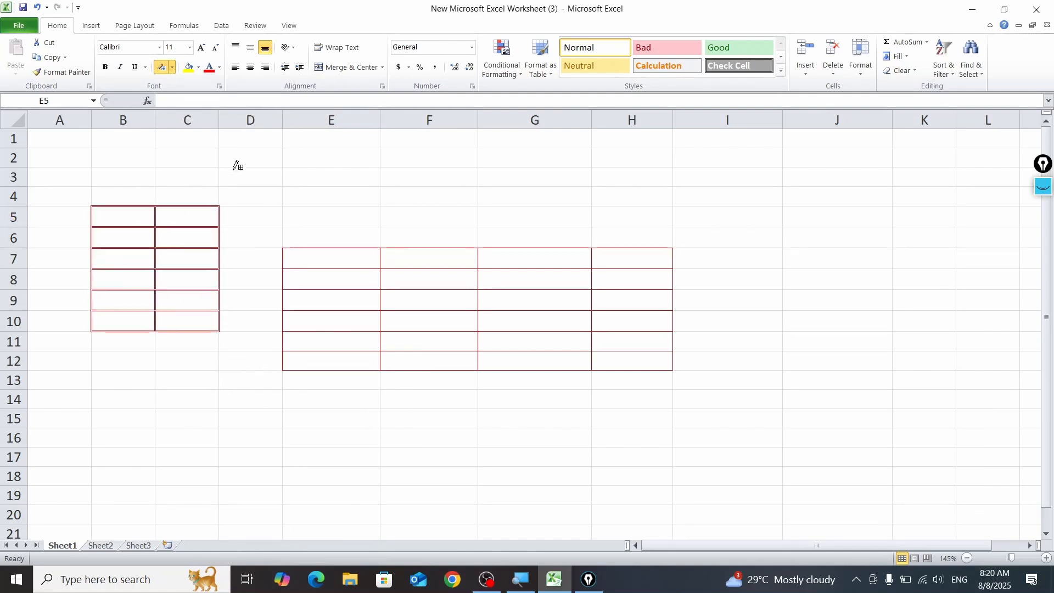
{"action": "left_click", "coordinate": [172, 67]}
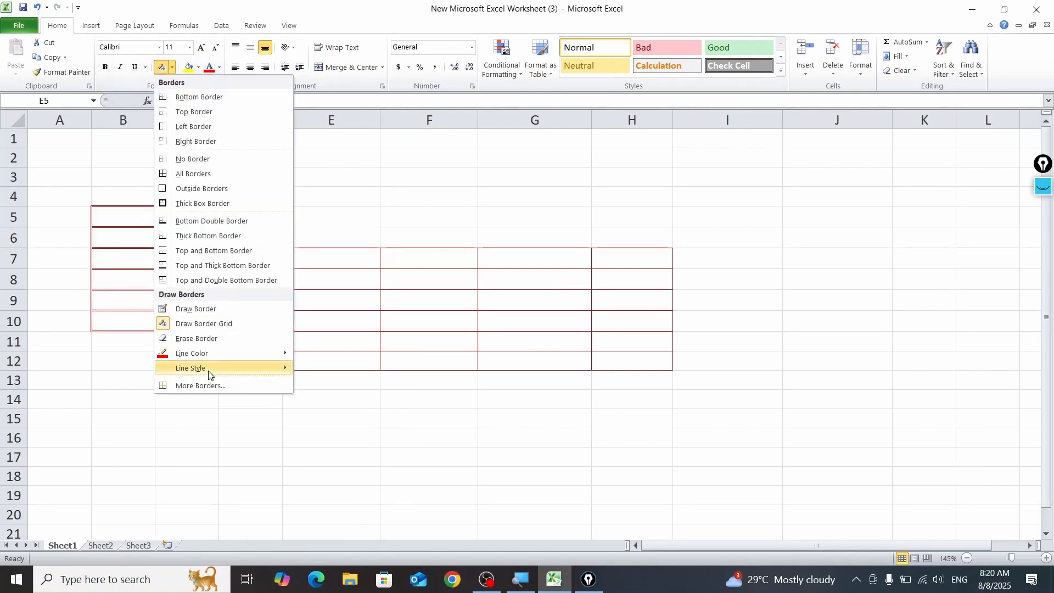
{"action": "left_click", "coordinate": [222, 384]}
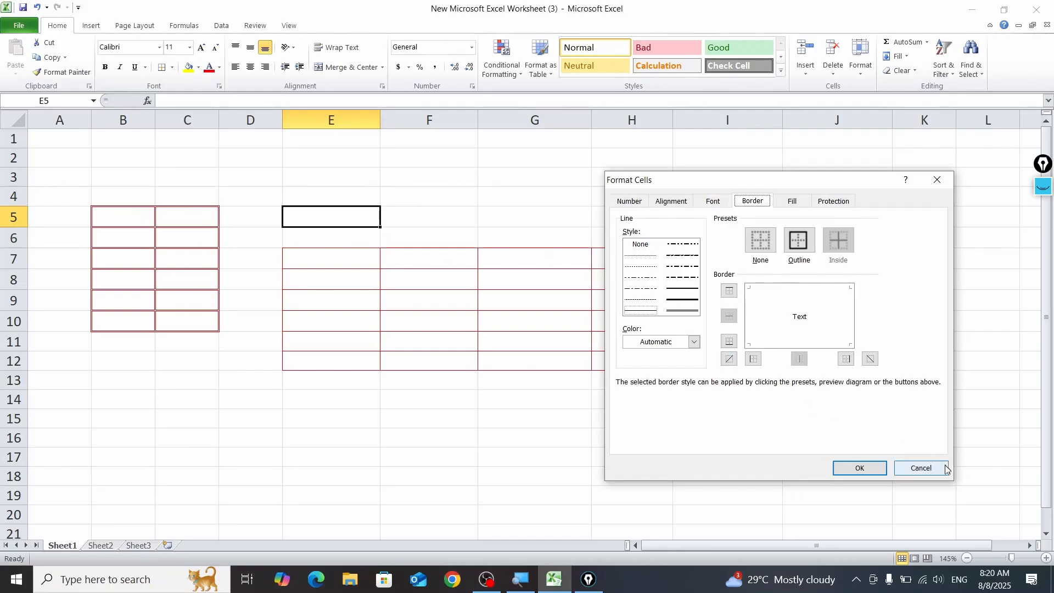
{"action": "left_click", "coordinate": [920, 467]}
Step: Try to recolor the borders of B5:C10 by choosing a dark blue line color in the cell border settings
{"action": "left_click_drag", "start_coordinate": [126, 220], "coordinate": [214, 315]}
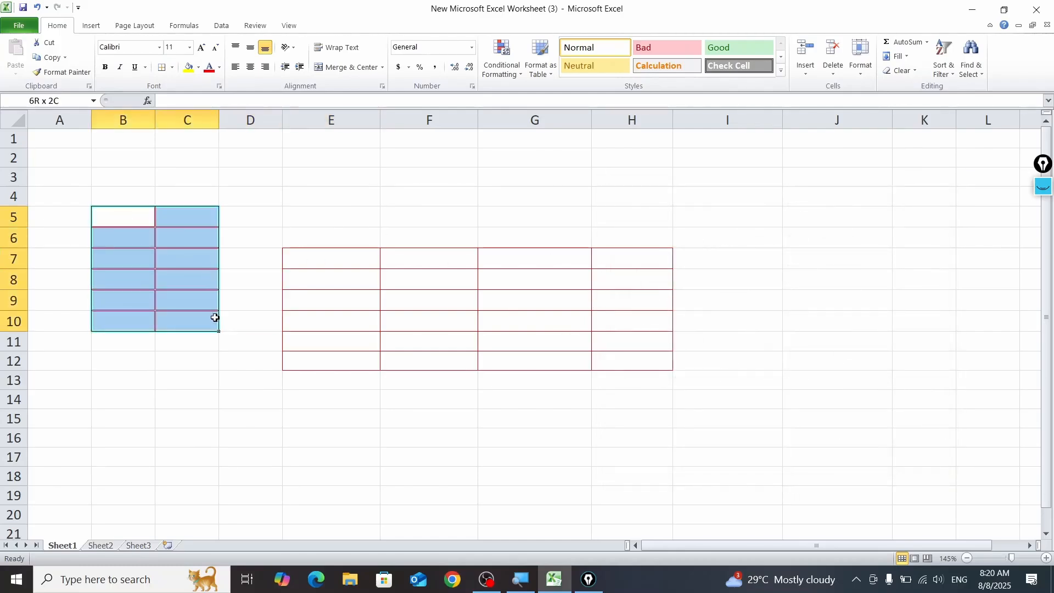
{"action": "left_click", "coordinate": [172, 67]}
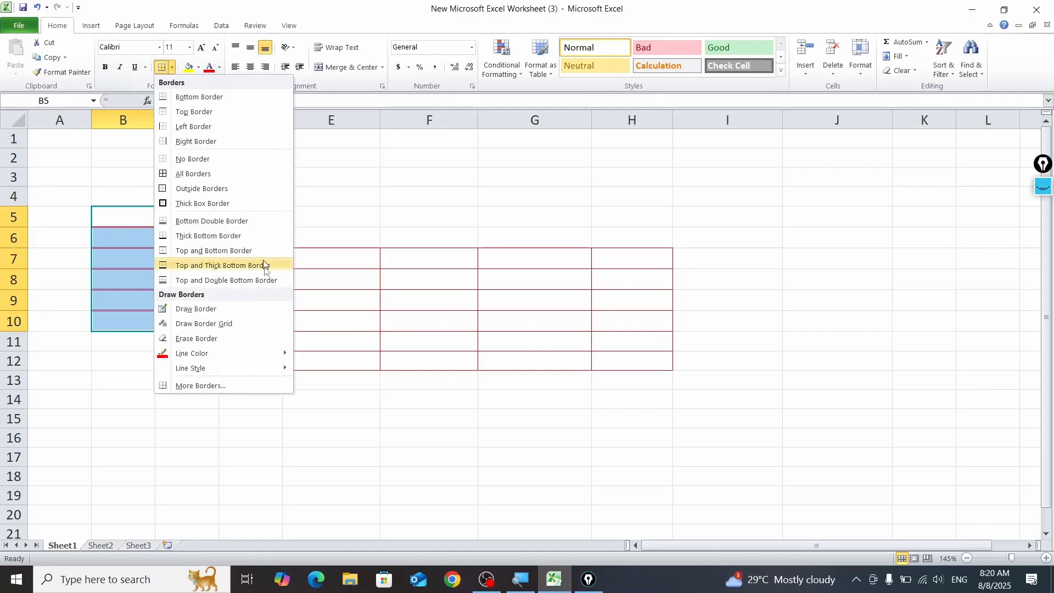
{"action": "left_click", "coordinate": [223, 384]}
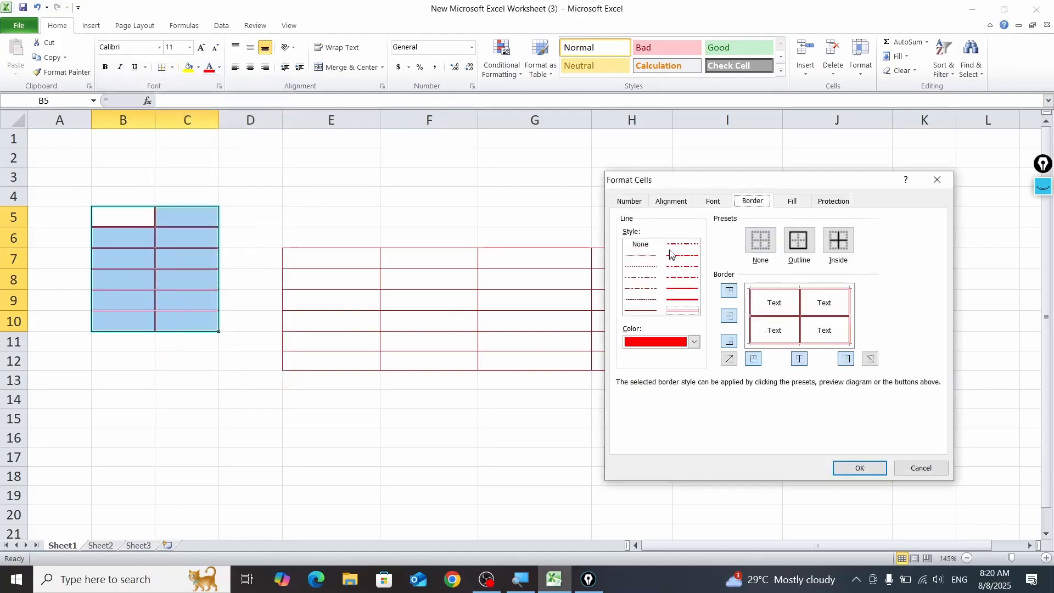
{"action": "left_click", "coordinate": [694, 341]}
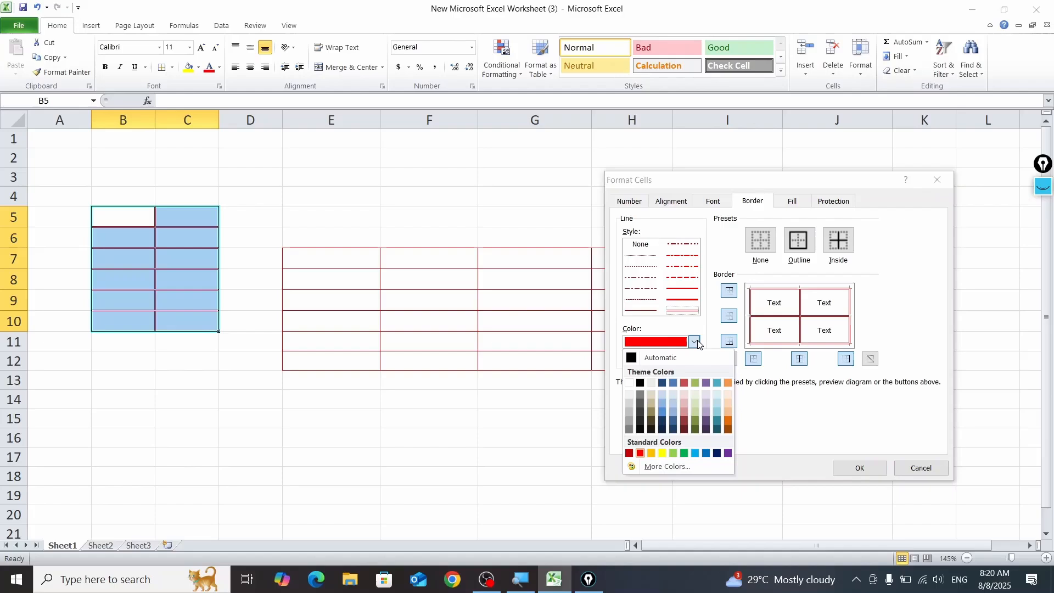
{"action": "left_click", "coordinate": [673, 423]}
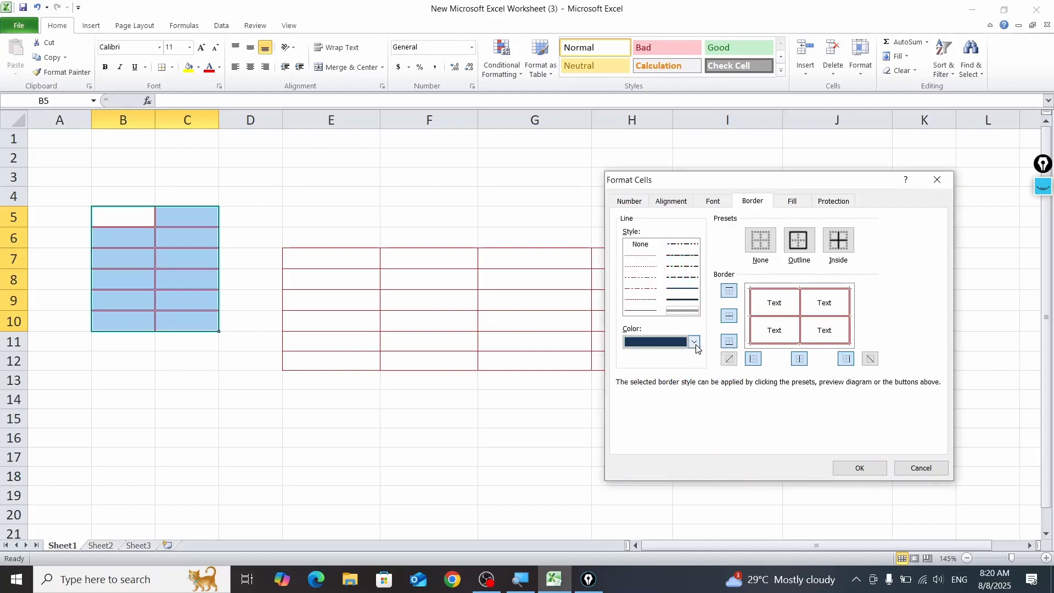
{"action": "left_click", "coordinate": [859, 467]}
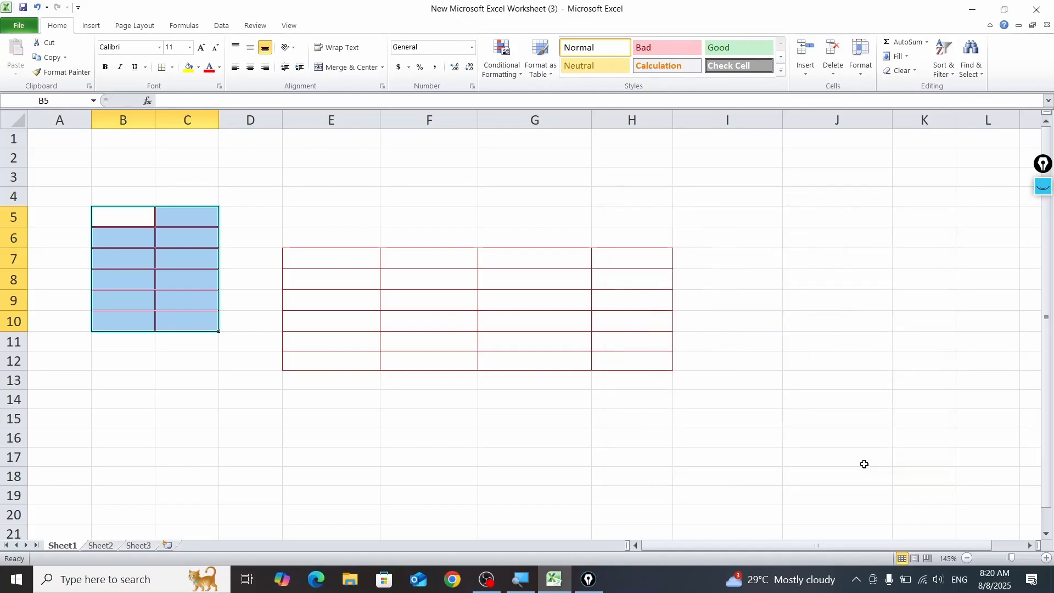
{"action": "left_click", "coordinate": [256, 374]}
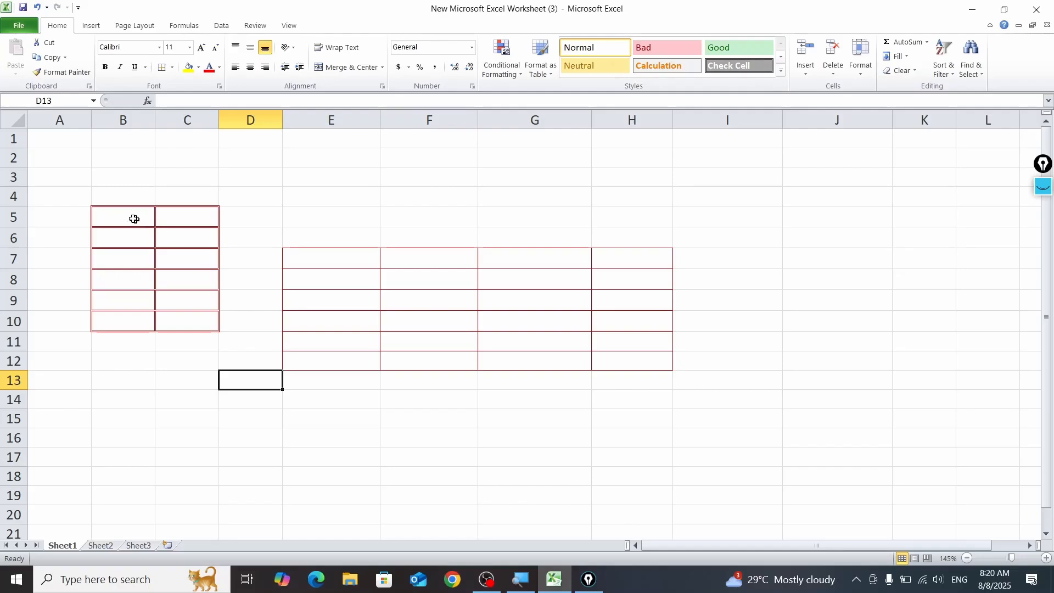
{"action": "left_click_drag", "start_coordinate": [134, 219], "coordinate": [215, 306]}
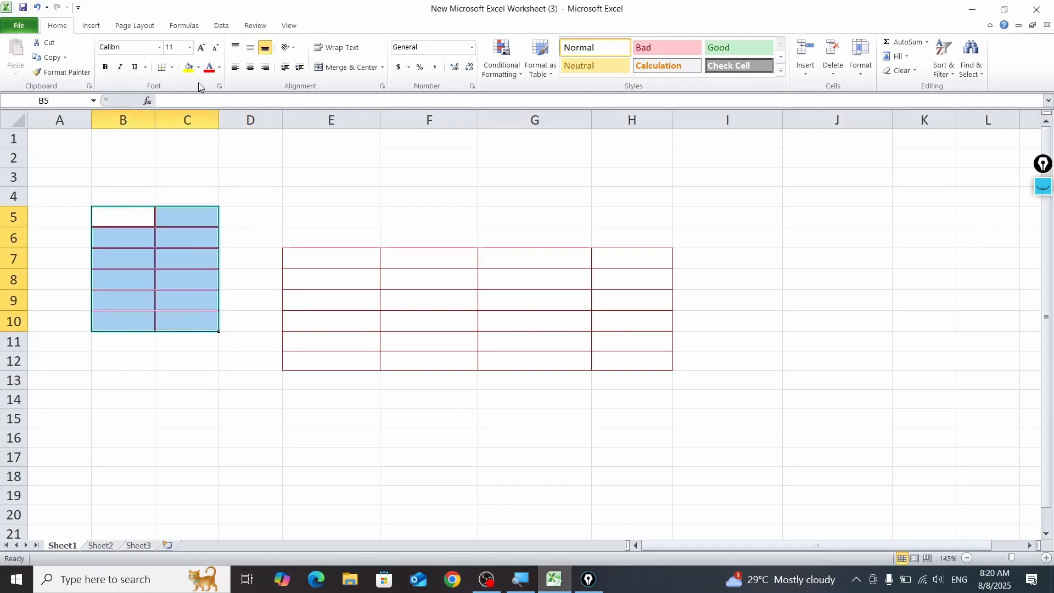
{"action": "left_click", "coordinate": [198, 67]}
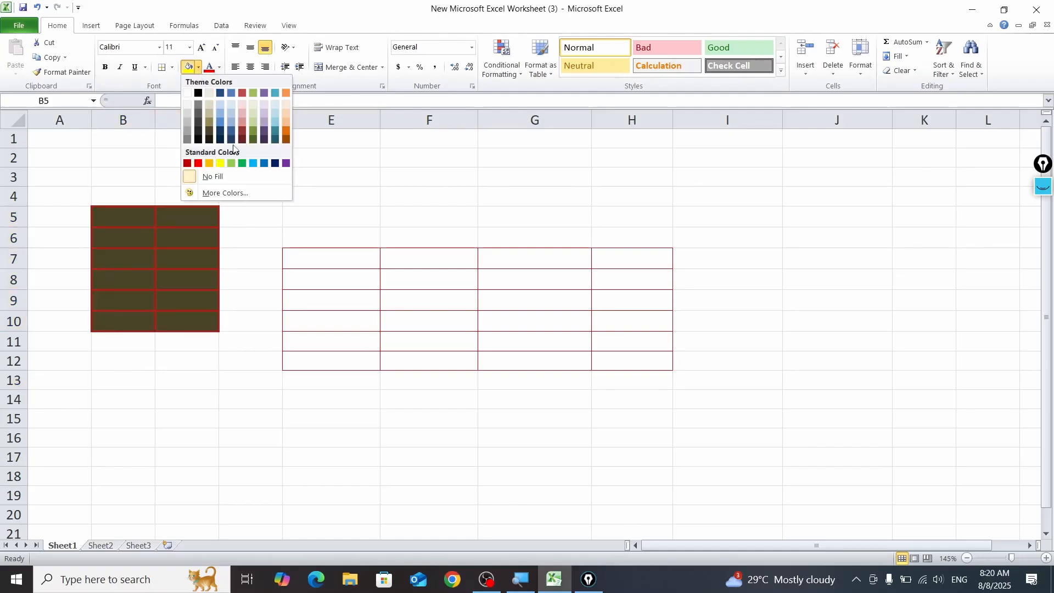
{"action": "left_click", "coordinate": [174, 70]}
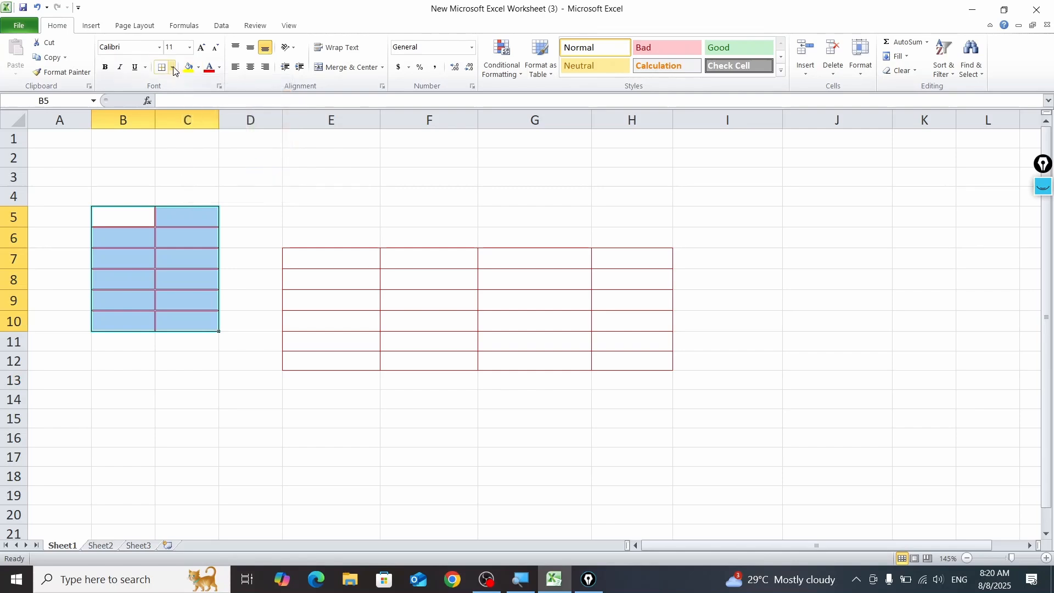
Step: Set the border line color to the darkest blue theme shade and draw a border grid over E2:F4
{"action": "left_click", "coordinate": [174, 68]}
{"action": "mouse_move", "coordinate": [286, 359]}
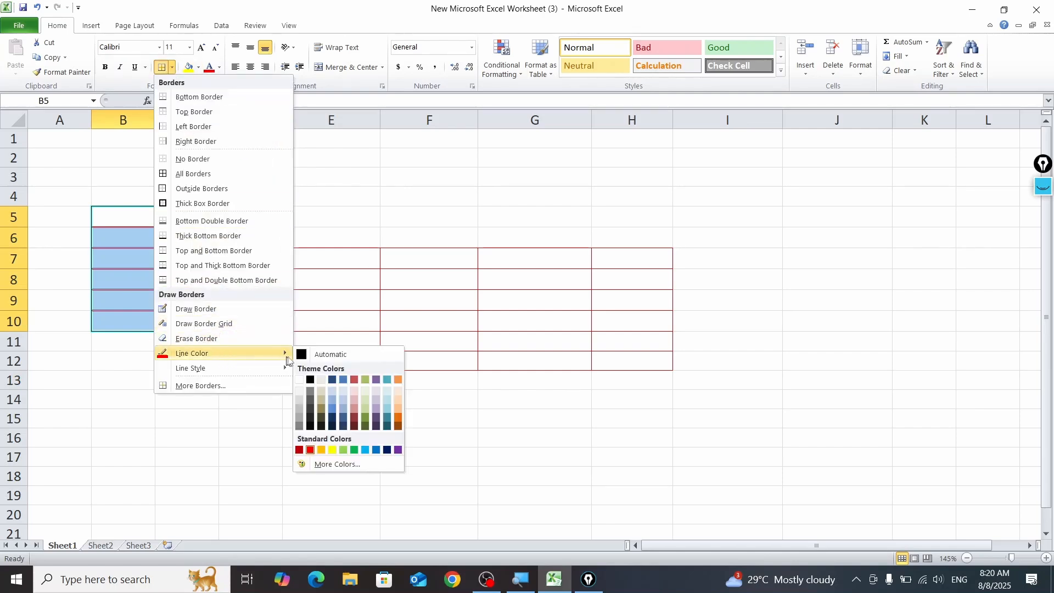
{"action": "left_click", "coordinate": [332, 427]}
{"action": "left_click_drag", "start_coordinate": [305, 159], "coordinate": [440, 196]}
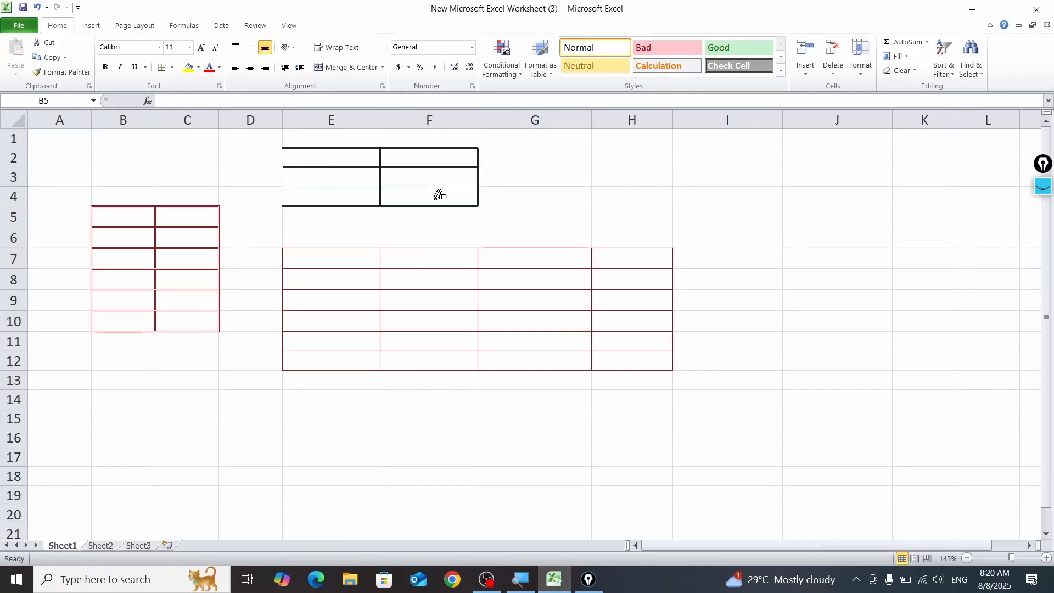
Step: Draw a dark blue double-line border grid over G2:I4, beside the grid at E2:F4
{"action": "left_click_drag", "start_coordinate": [566, 146], "coordinate": [692, 200]}
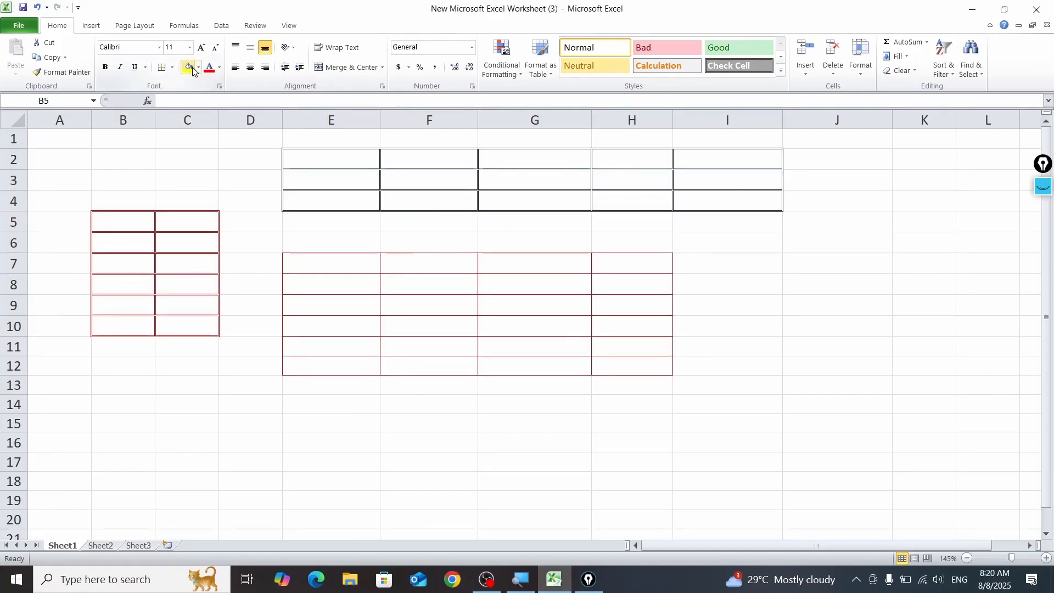
{"action": "left_click", "coordinate": [171, 66]}
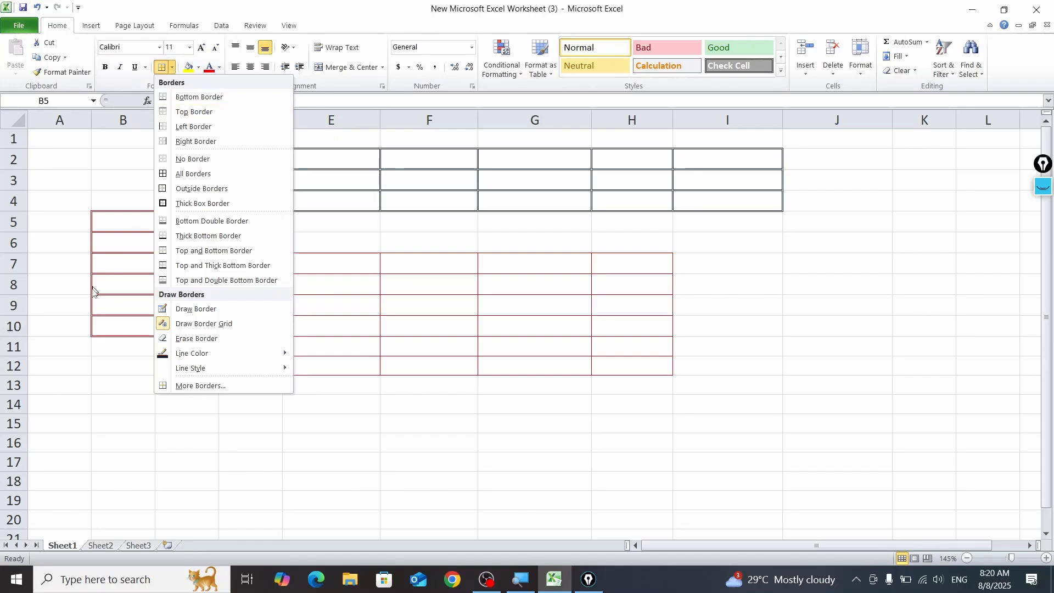
{"action": "left_click", "coordinate": [126, 419]}
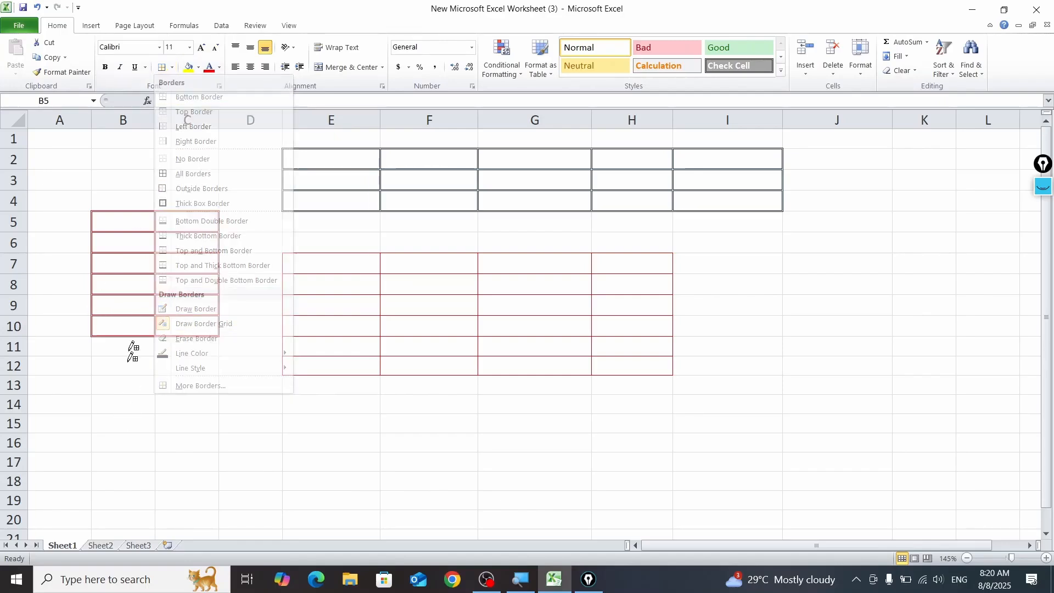
Step: Fill B5:C10 with a medium blue theme background color in the cell format settings
{"action": "left_click", "coordinate": [163, 67]}
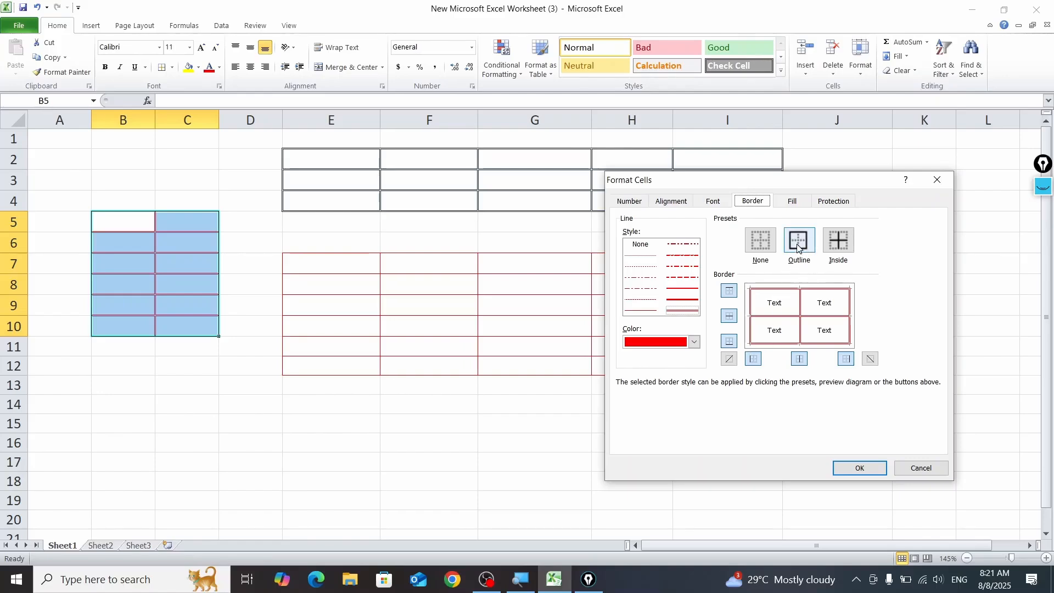
{"action": "left_click", "coordinate": [791, 201]}
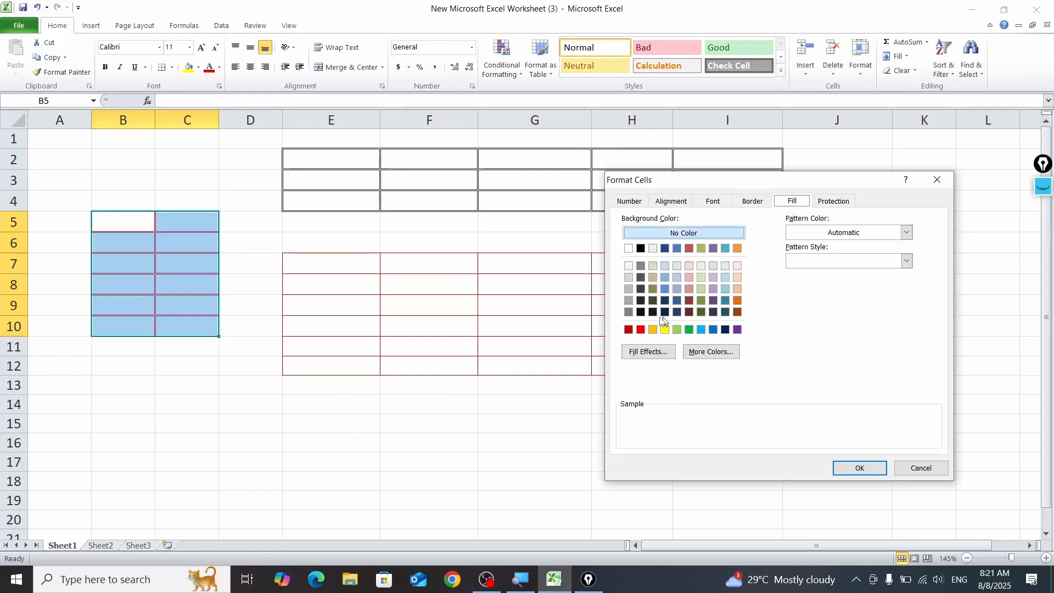
{"action": "left_click", "coordinate": [666, 289]}
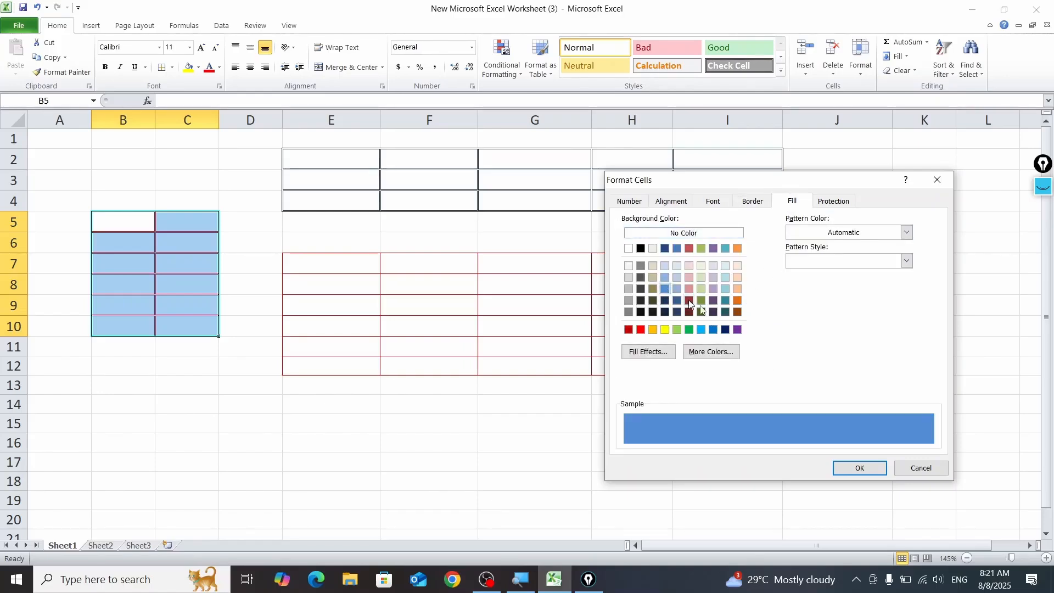
{"action": "left_click", "coordinate": [857, 468]}
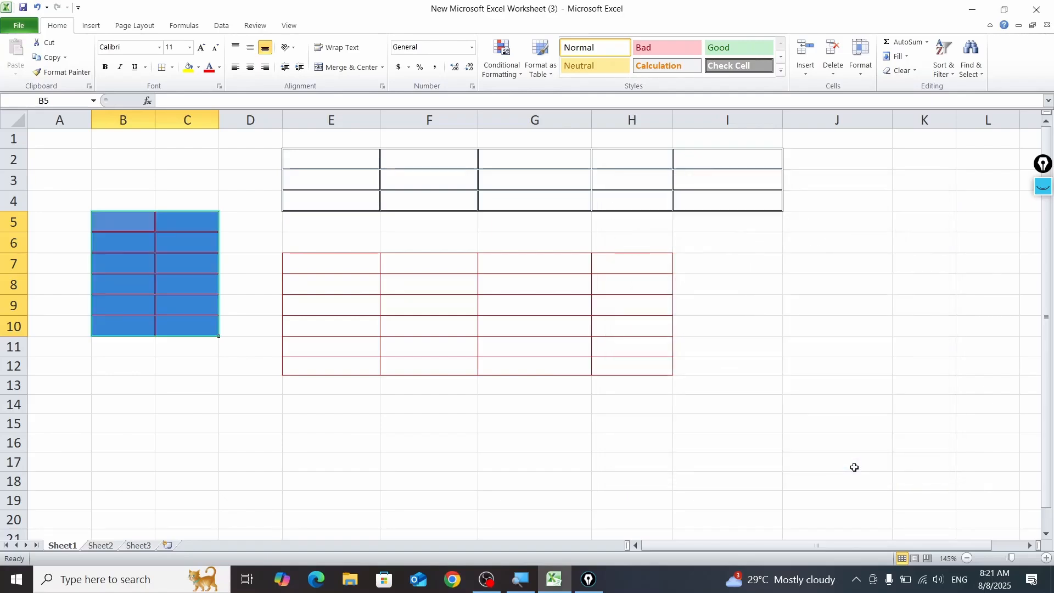
Step: Try to set the border line style of B5:C10 to None in the More Borders settings
{"action": "left_click", "coordinate": [173, 72]}
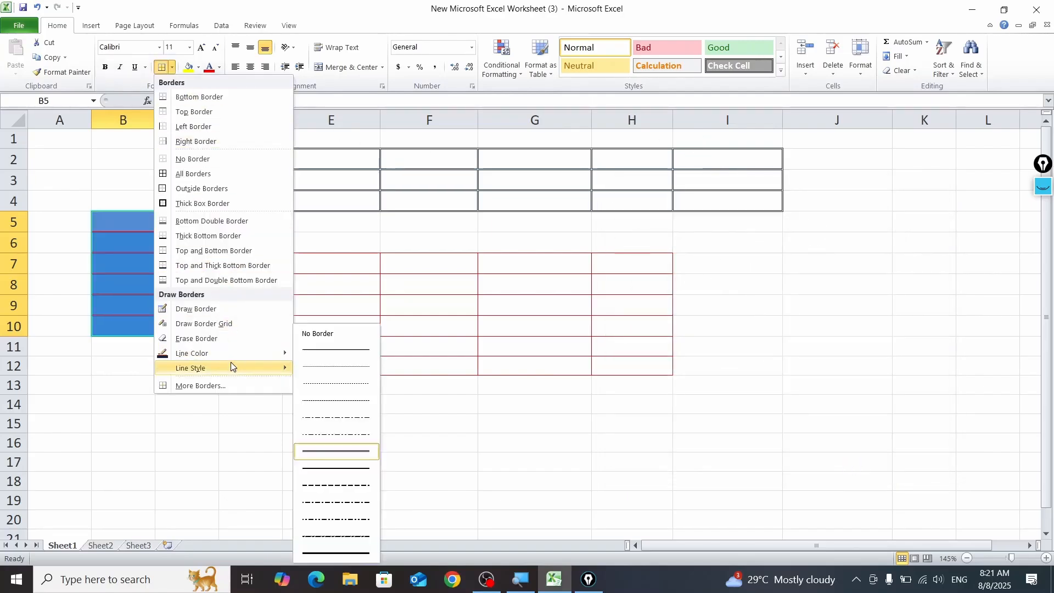
{"action": "mouse_move", "coordinate": [248, 358]}
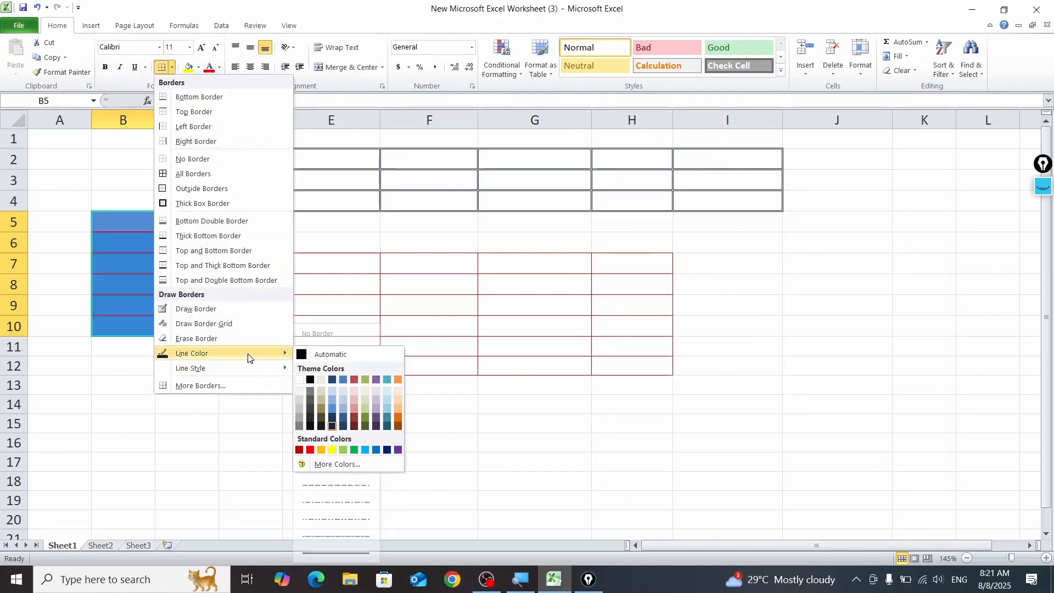
{"action": "left_click", "coordinate": [242, 384]}
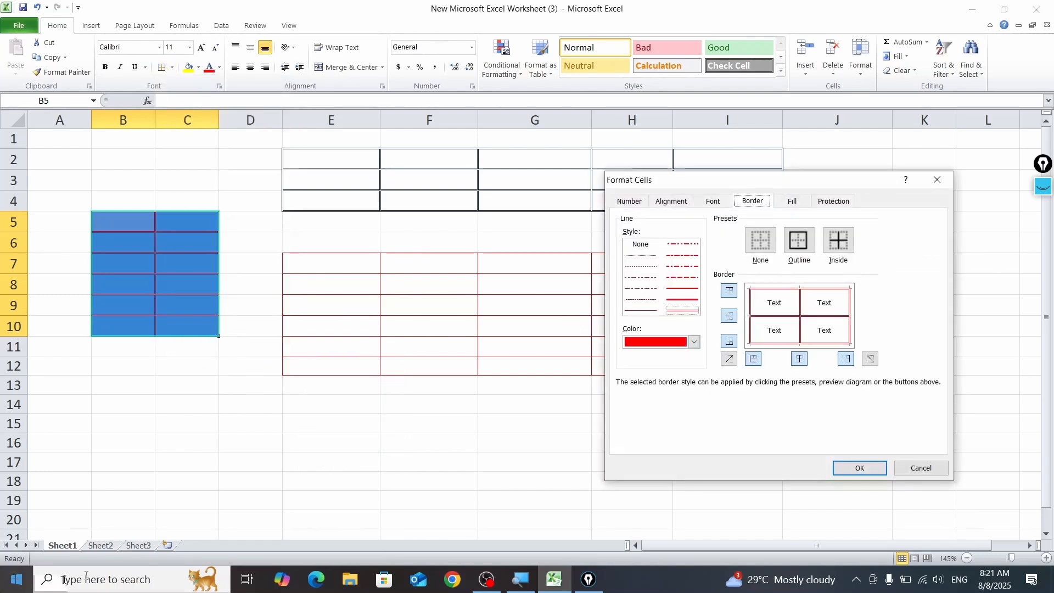
{"action": "left_click", "coordinate": [640, 248]}
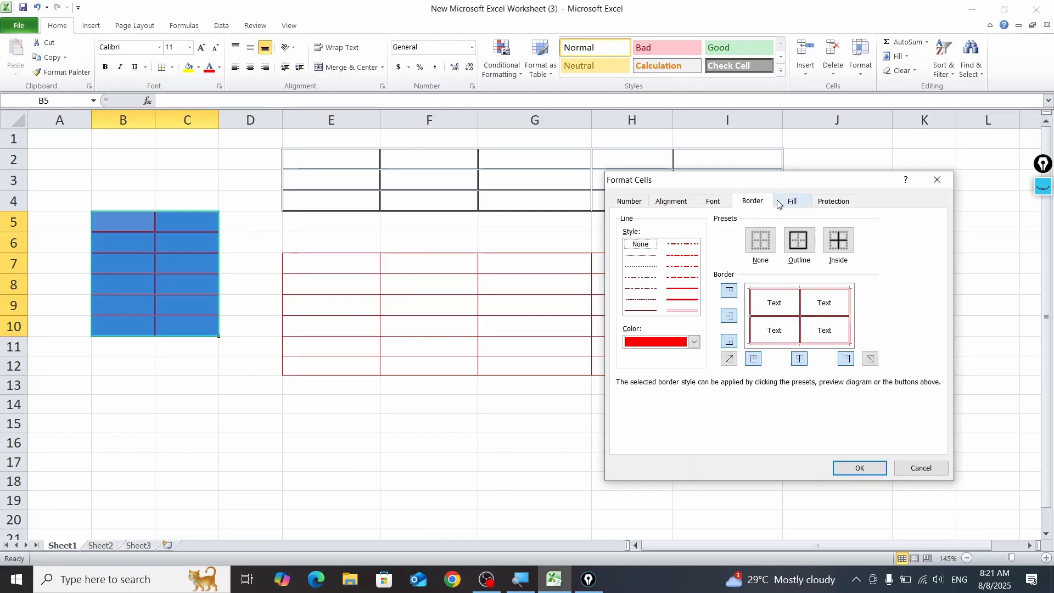
{"action": "left_click", "coordinate": [859, 467]}
{"action": "left_click_drag", "start_coordinate": [535, 461], "coordinate": [535, 480]}
{"action": "left_click", "coordinate": [287, 420]}
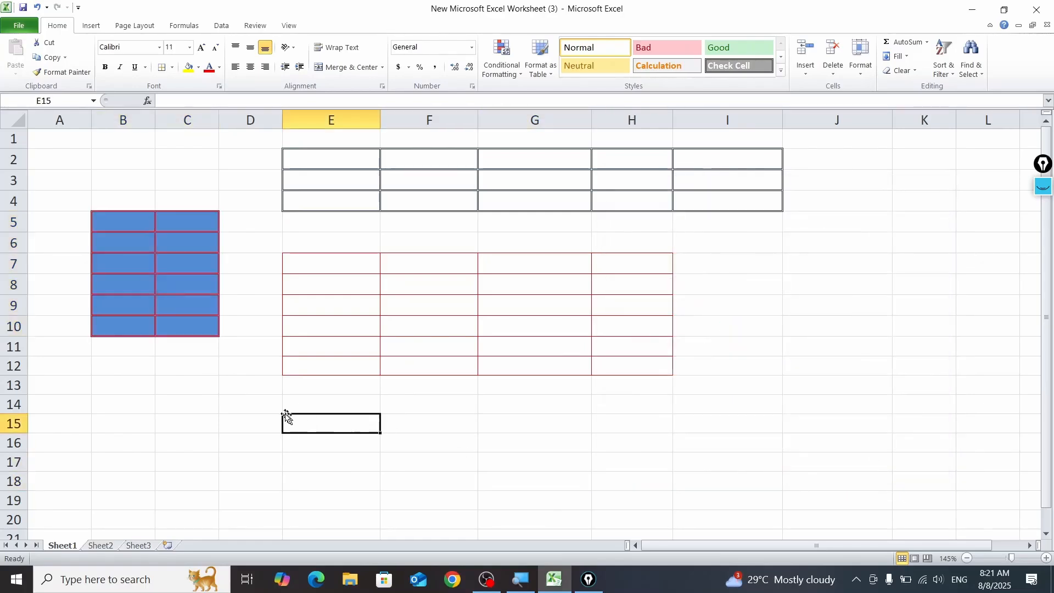
{"action": "left_click", "coordinate": [183, 353]}
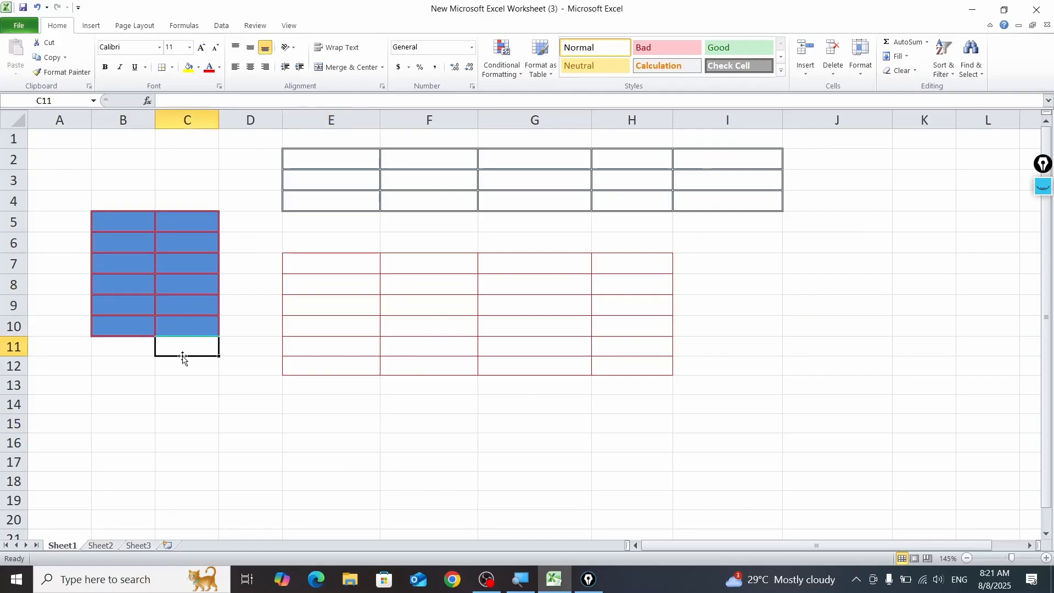
Step: Recolor the top border of the B5:C10 range with the standard purple line color
{"action": "left_click_drag", "start_coordinate": [116, 223], "coordinate": [208, 324]}
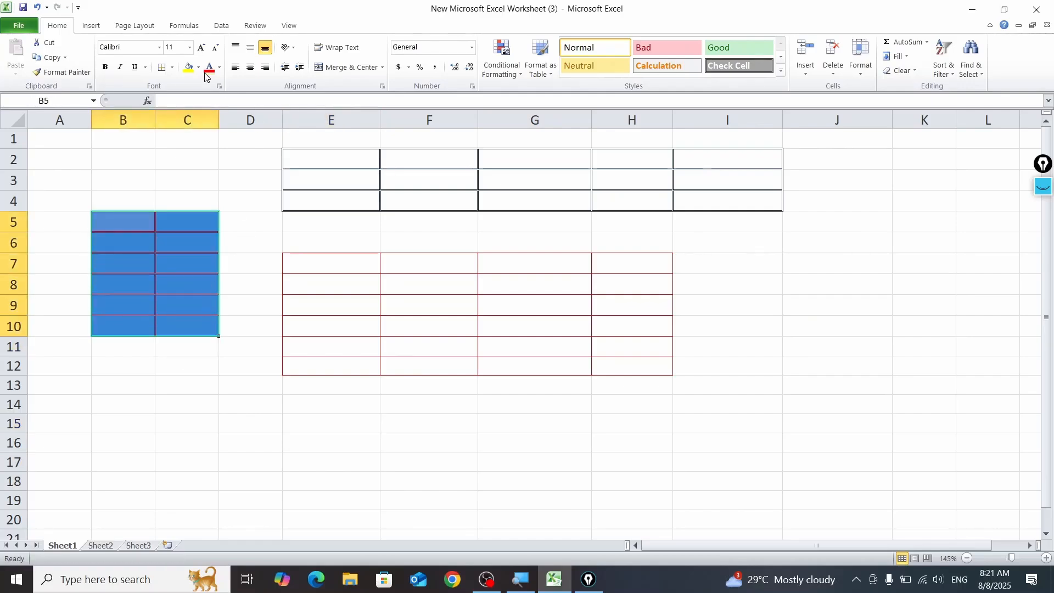
{"action": "left_click", "coordinate": [172, 67]}
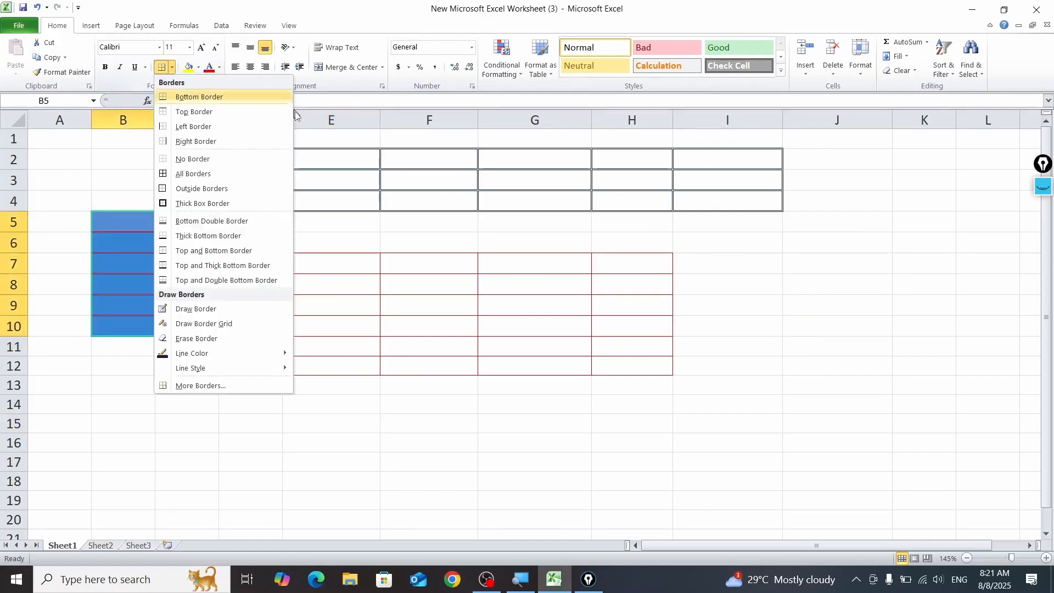
{"action": "left_click", "coordinate": [214, 385]}
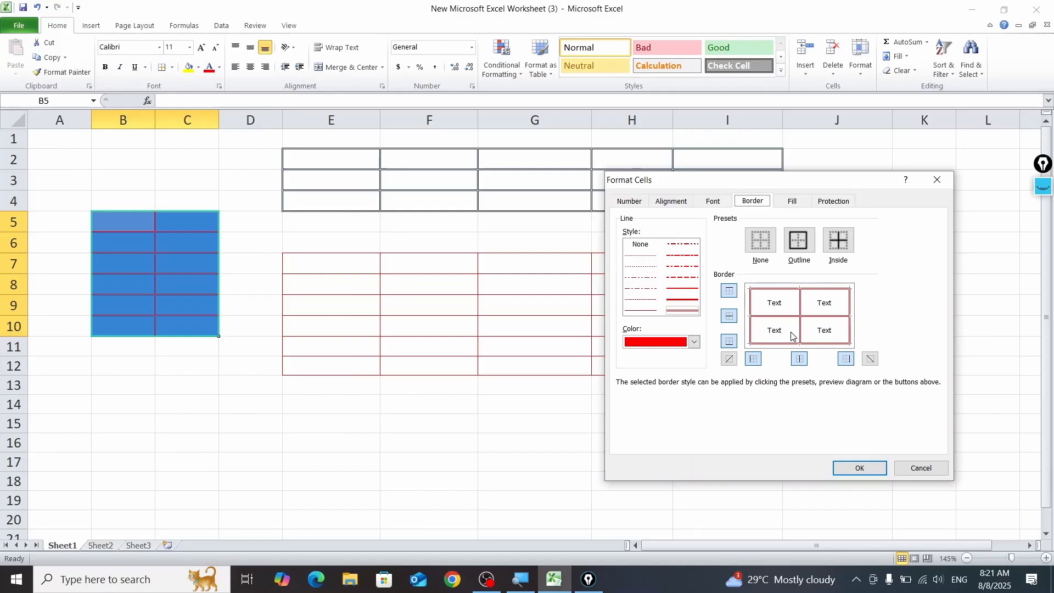
{"action": "left_click", "coordinate": [694, 342]}
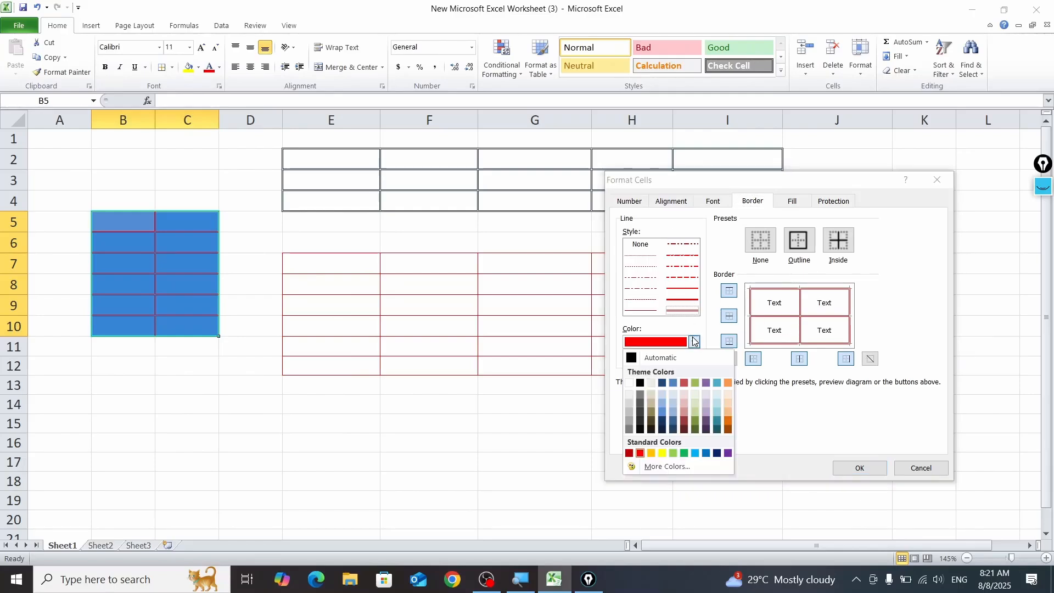
{"action": "left_click", "coordinate": [728, 453]}
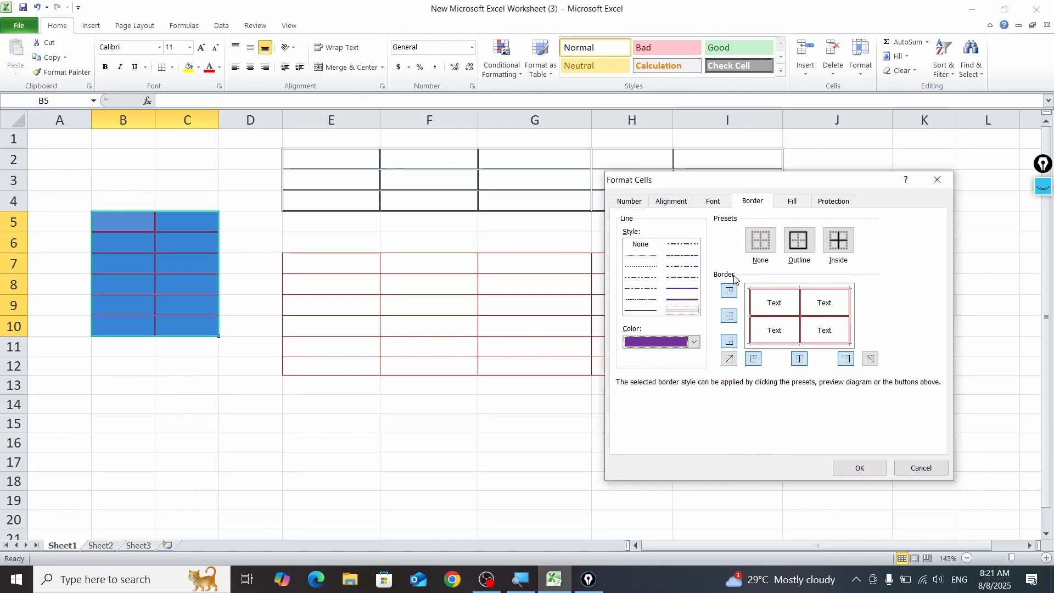
{"action": "left_click", "coordinate": [735, 292]}
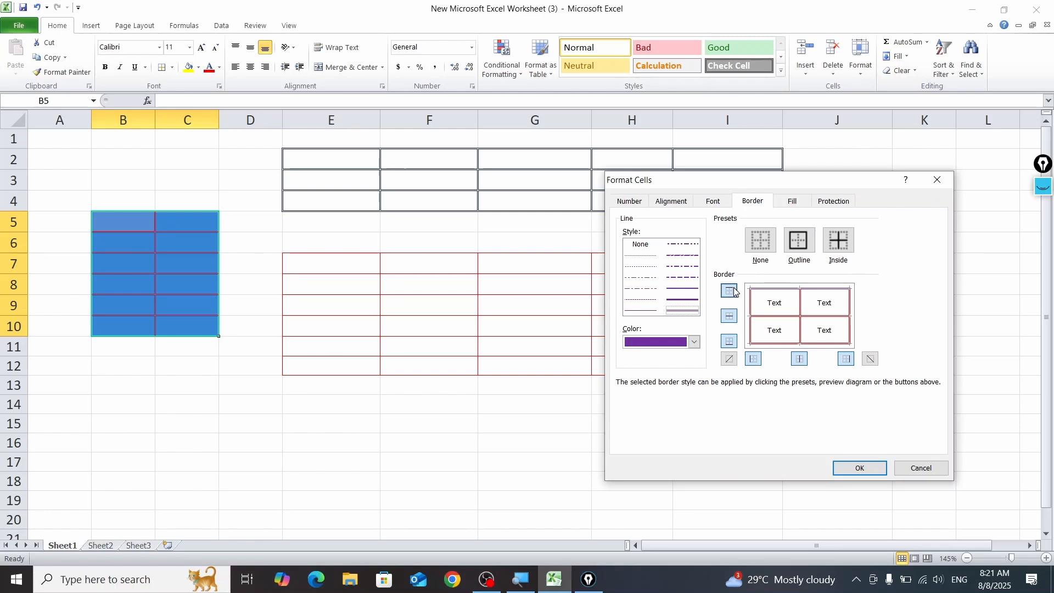
{"action": "left_click", "coordinate": [735, 292]}
{"action": "left_click", "coordinate": [736, 292]}
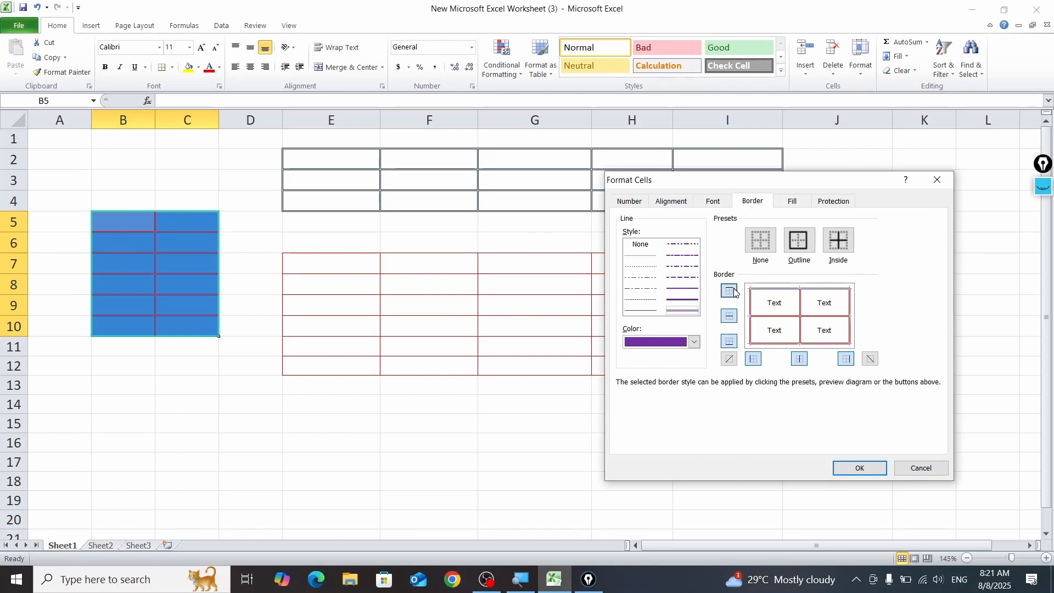
{"action": "left_click", "coordinate": [869, 462]}
{"action": "left_click", "coordinate": [316, 398]}
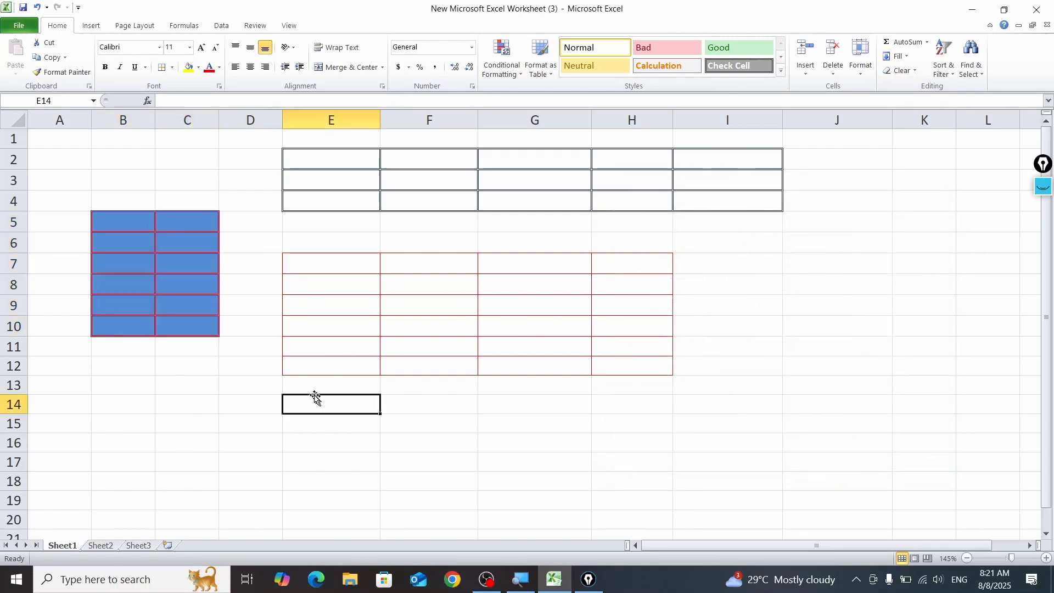
{"action": "left_click", "coordinate": [161, 380]}
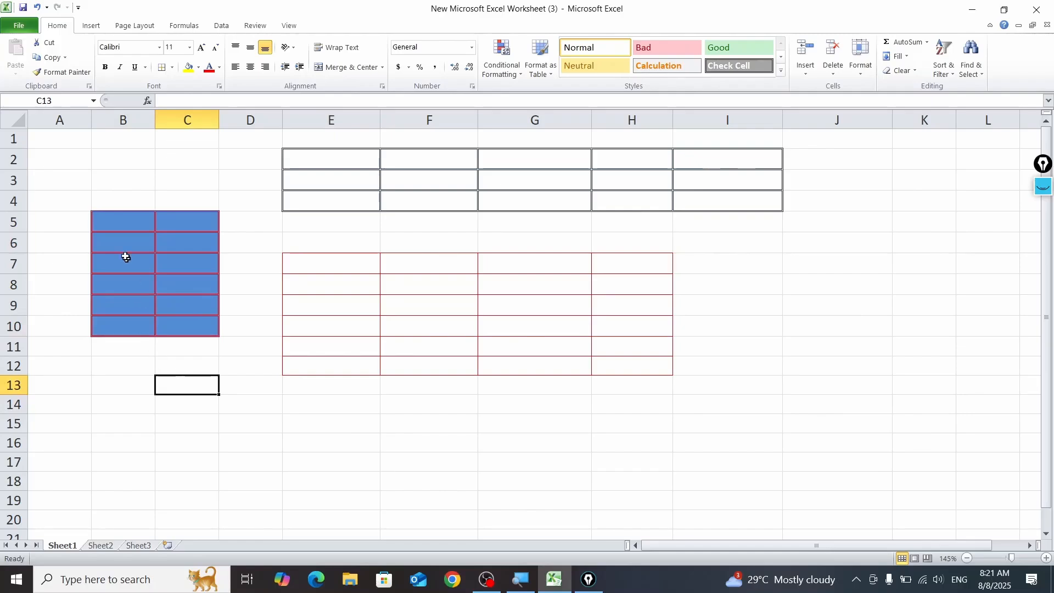
Step: Remove the blue fill from B5:C10
{"action": "left_click_drag", "start_coordinate": [124, 221], "coordinate": [196, 324]}
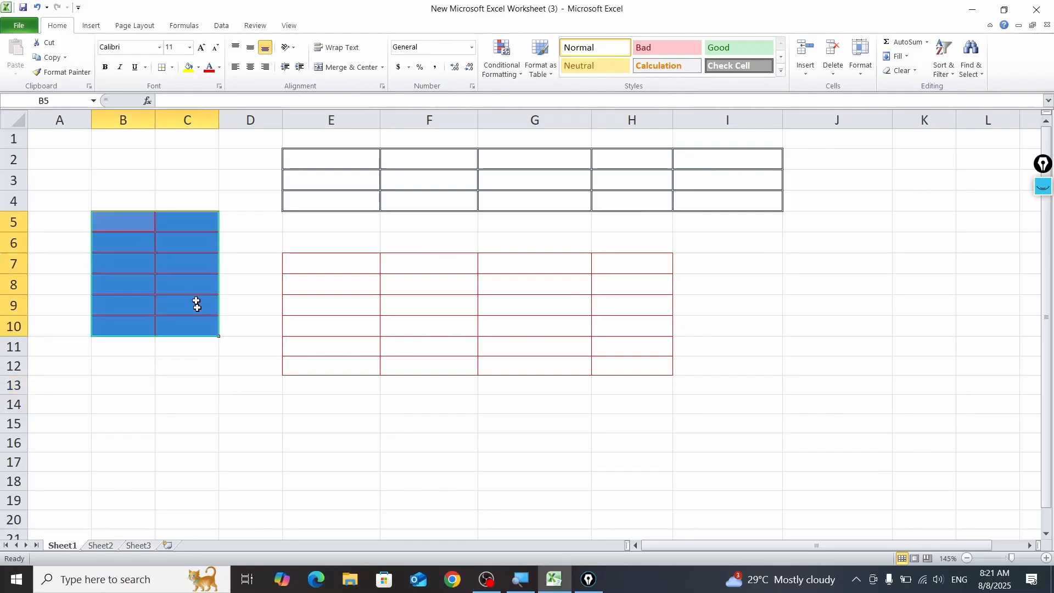
{"action": "left_click", "coordinate": [198, 70]}
{"action": "left_click", "coordinate": [209, 174]}
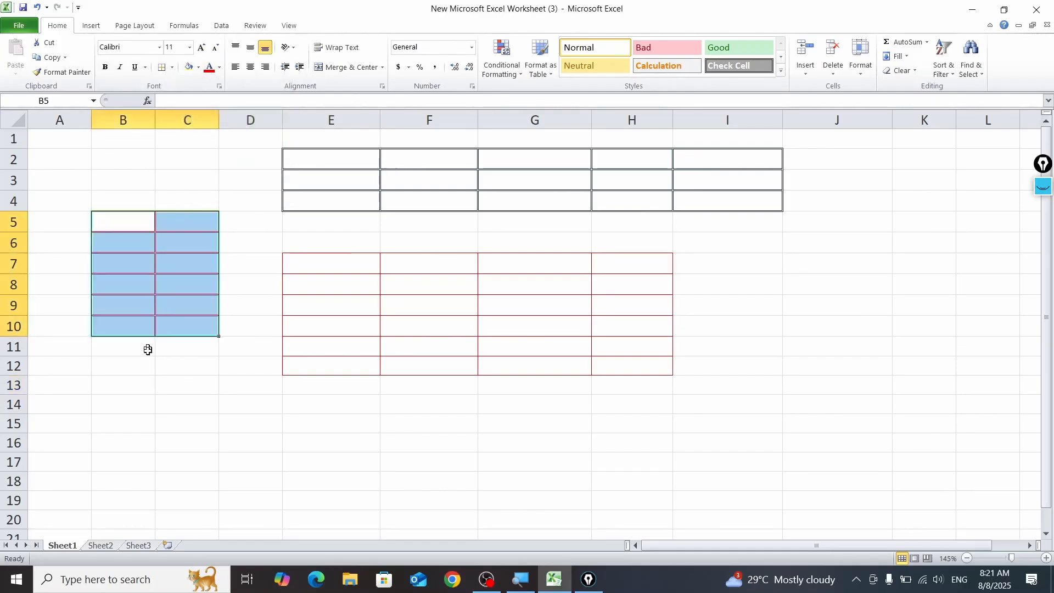
{"action": "left_click", "coordinate": [146, 364]}
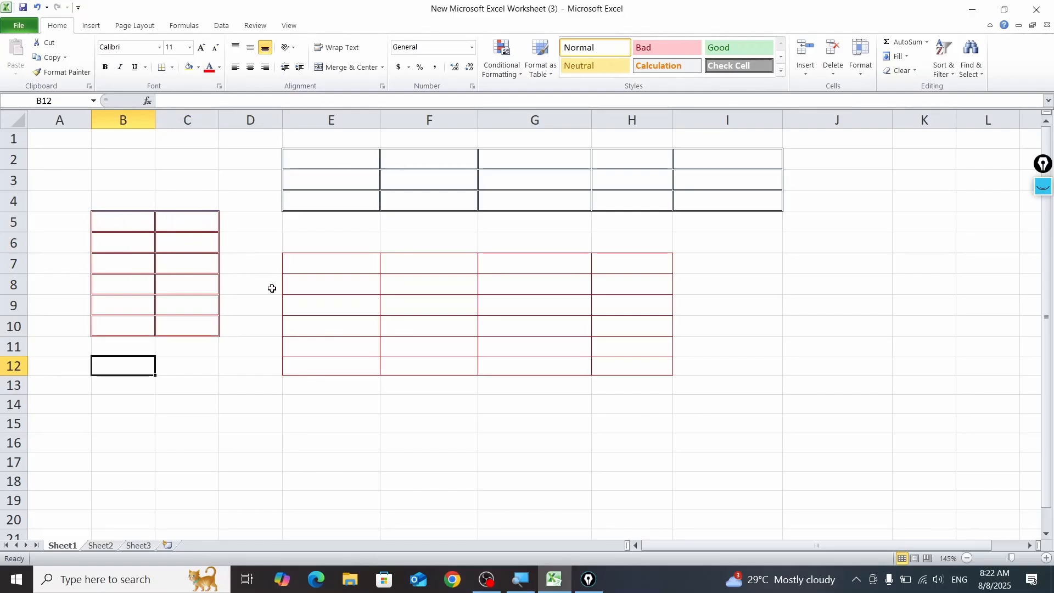
Step: In the border settings for B5:C10, choose the standard yellow line color and apply it to the range's right border
{"action": "scroll", "coordinate": [278, 299], "scroll_direction": "up", "scroll_amount": 7, "text": "ctrl"}
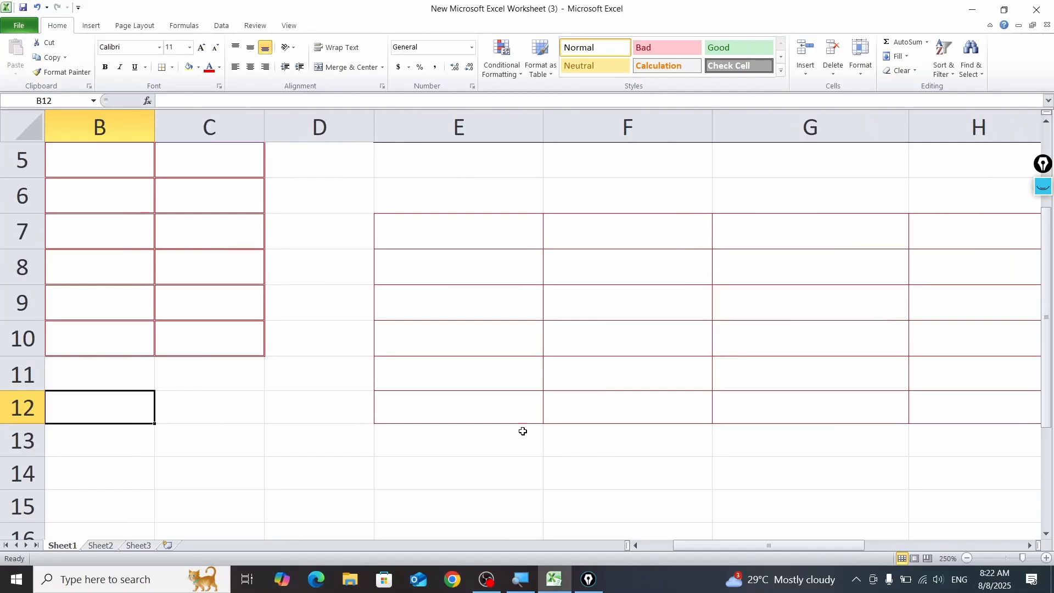
{"action": "left_click_drag", "start_coordinate": [693, 543], "coordinate": [661, 544]}
{"action": "scroll", "coordinate": [450, 430], "scroll_direction": "up", "scroll_amount": 2}
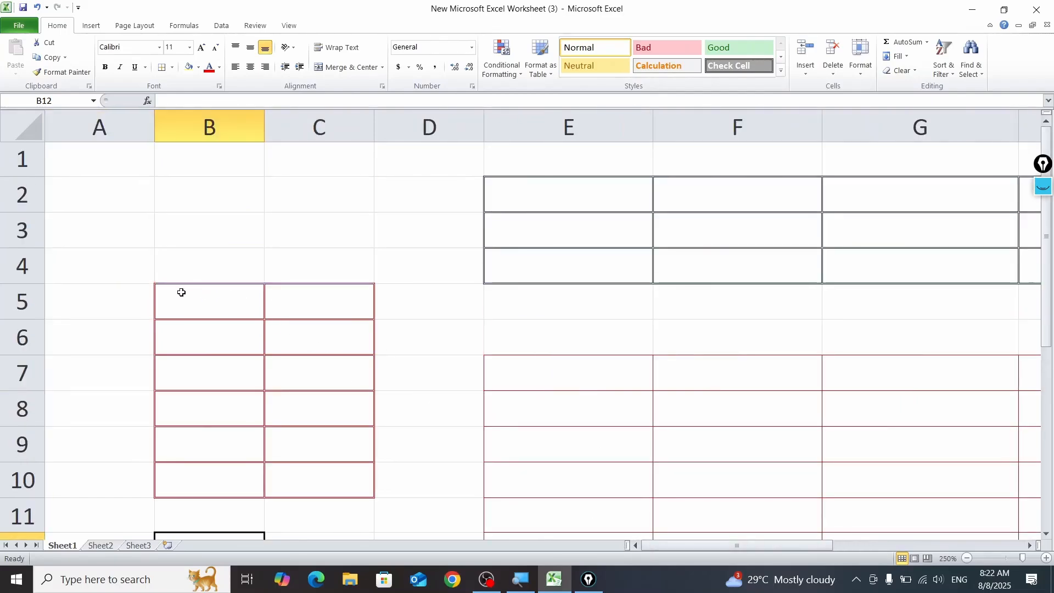
{"action": "left_click_drag", "start_coordinate": [210, 298], "coordinate": [316, 478]}
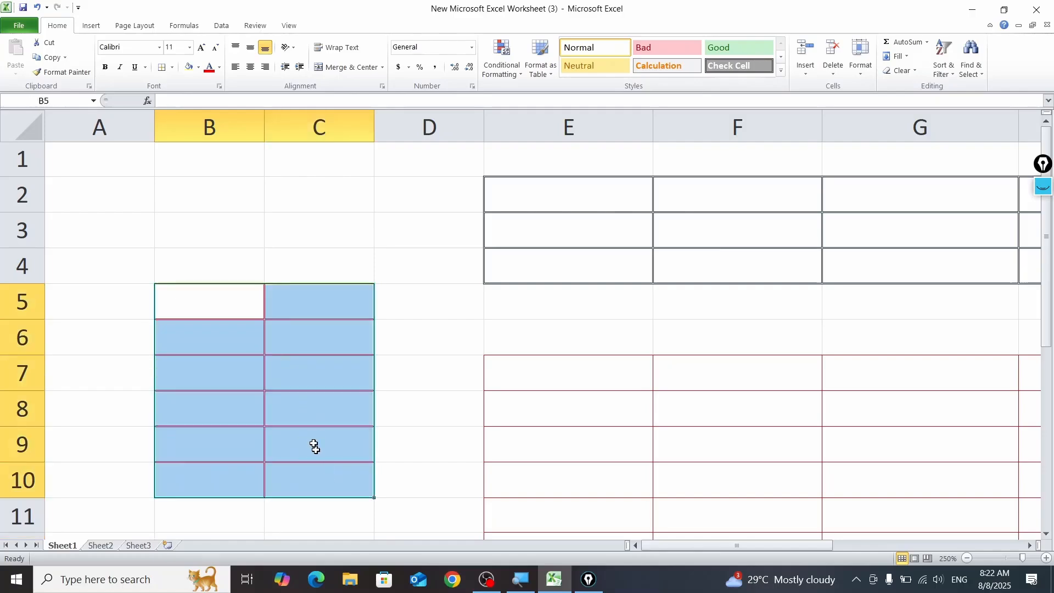
{"action": "left_click", "coordinate": [172, 67]}
{"action": "left_click", "coordinate": [228, 383]}
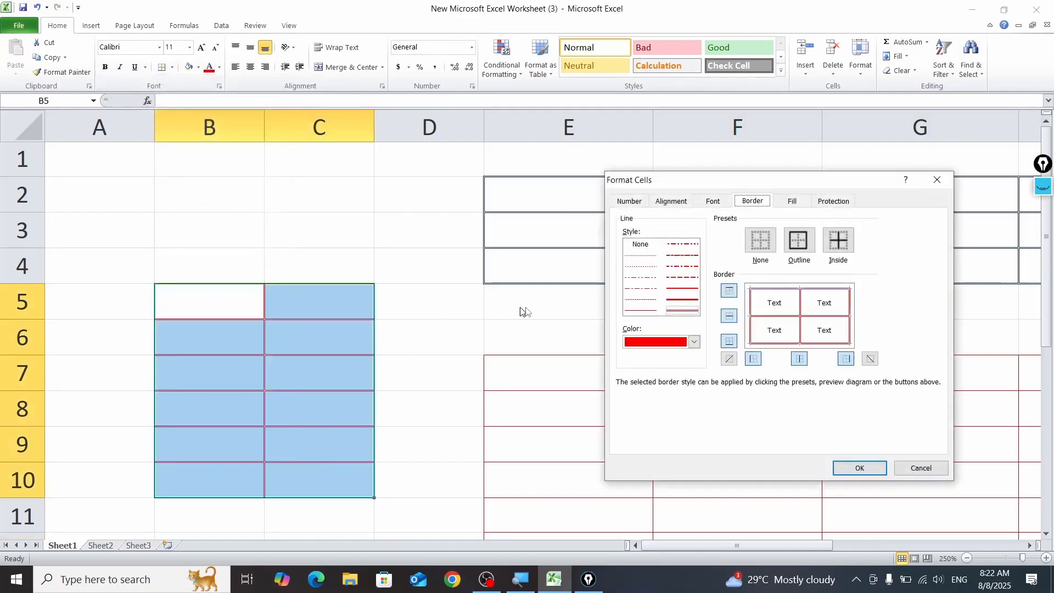
{"action": "left_click", "coordinate": [694, 343]}
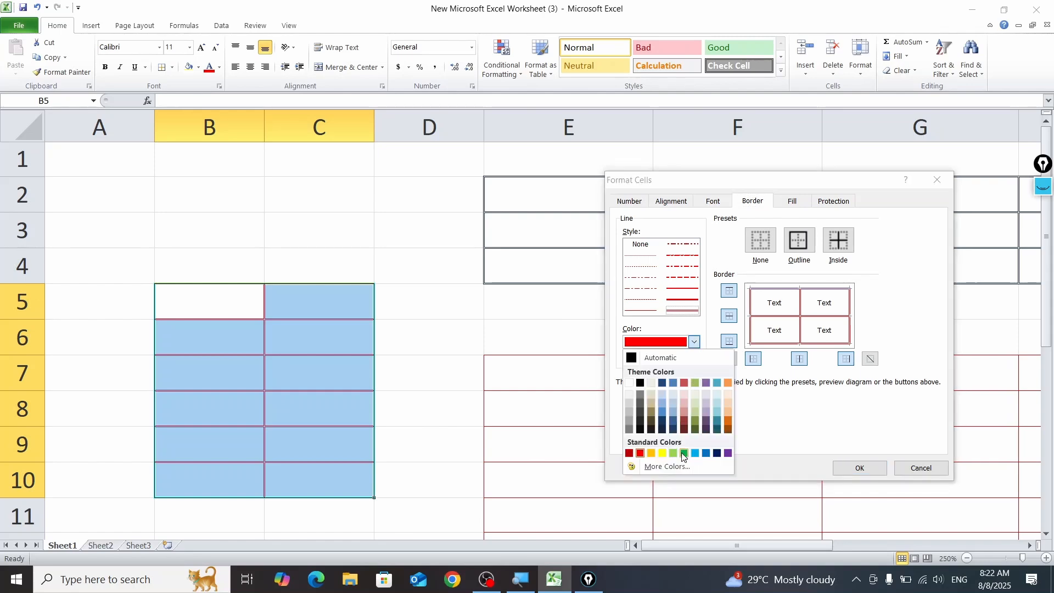
{"action": "left_click", "coordinate": [663, 454]}
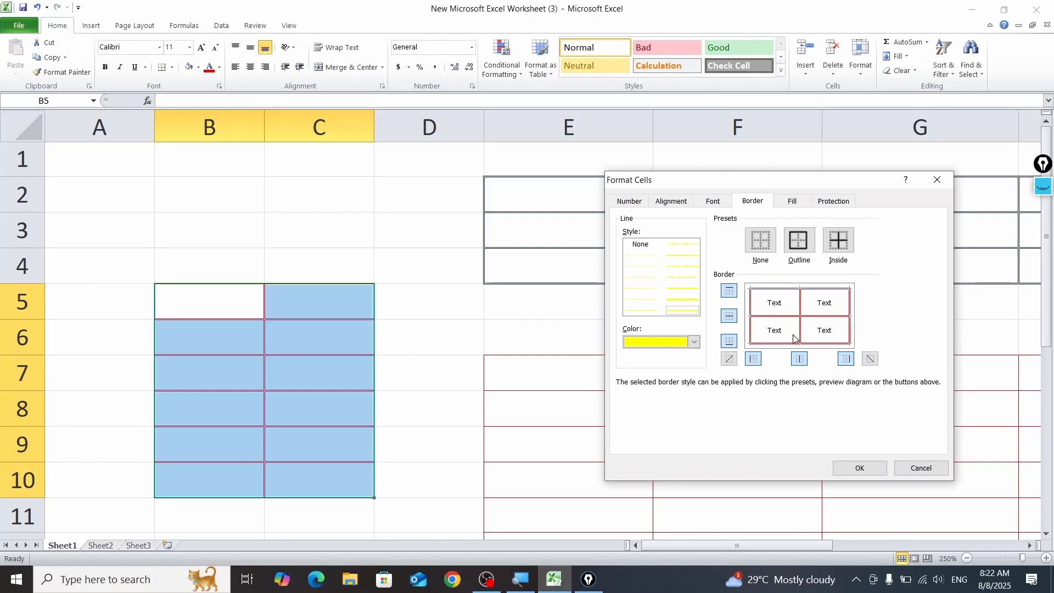
{"action": "left_click", "coordinate": [845, 359]}
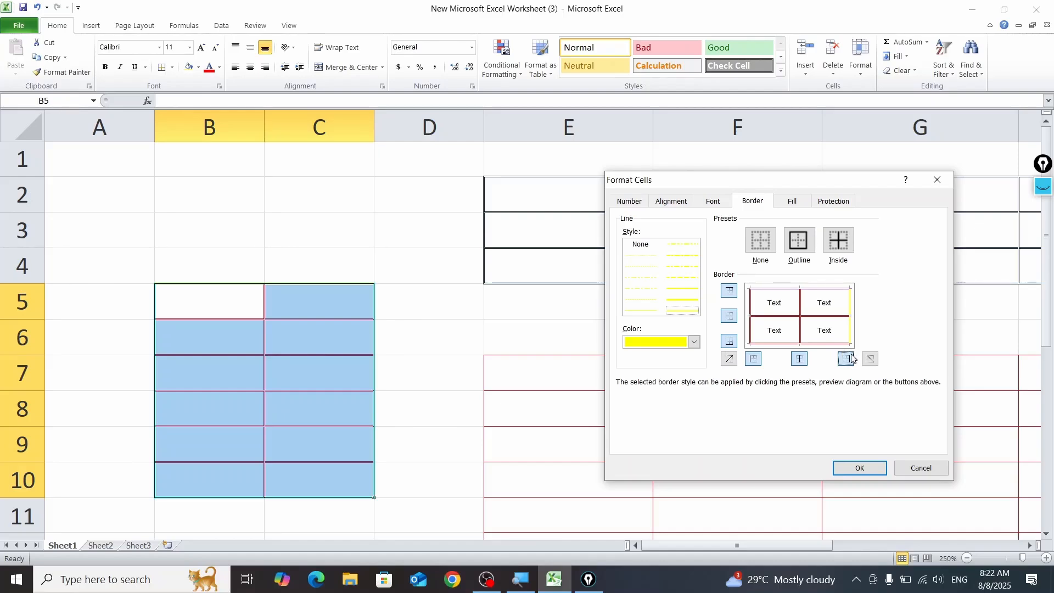
Step: Choose the thick solid line style and apply it in yellow to the bottom border of B5:C10
{"action": "left_click", "coordinate": [676, 301]}
{"action": "left_click", "coordinate": [783, 340]}
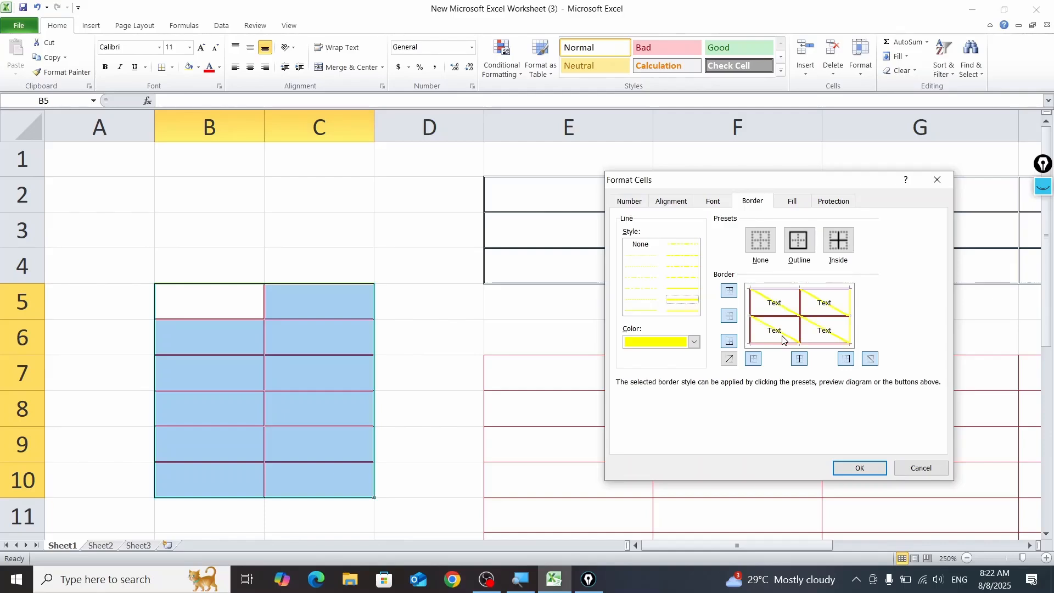
{"action": "left_click", "coordinate": [783, 340]}
{"action": "left_click", "coordinate": [797, 343]}
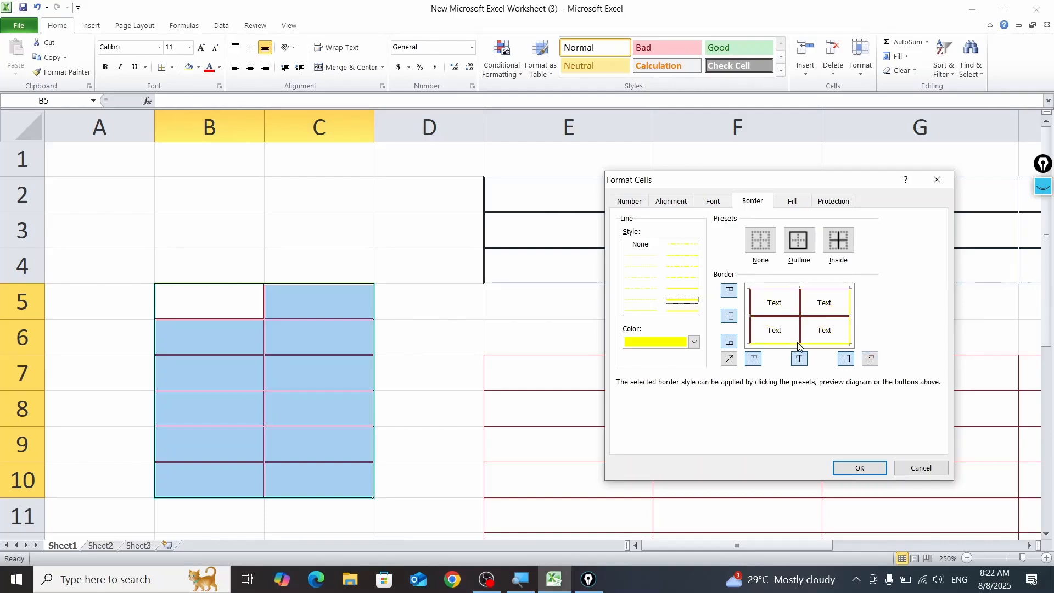
{"action": "left_click", "coordinate": [860, 468]}
{"action": "left_click", "coordinate": [437, 400]}
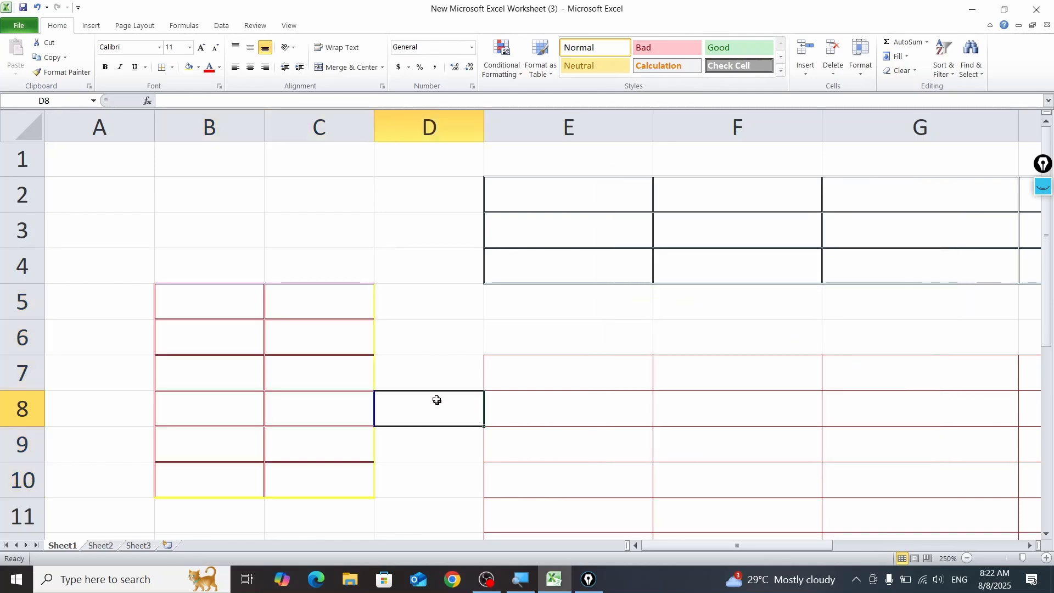
{"action": "scroll", "coordinate": [451, 315], "scroll_direction": "down", "scroll_amount": 2}
{"action": "left_click", "coordinate": [418, 329]}
{"action": "scroll", "coordinate": [412, 338], "scroll_direction": "up", "scroll_amount": 2}
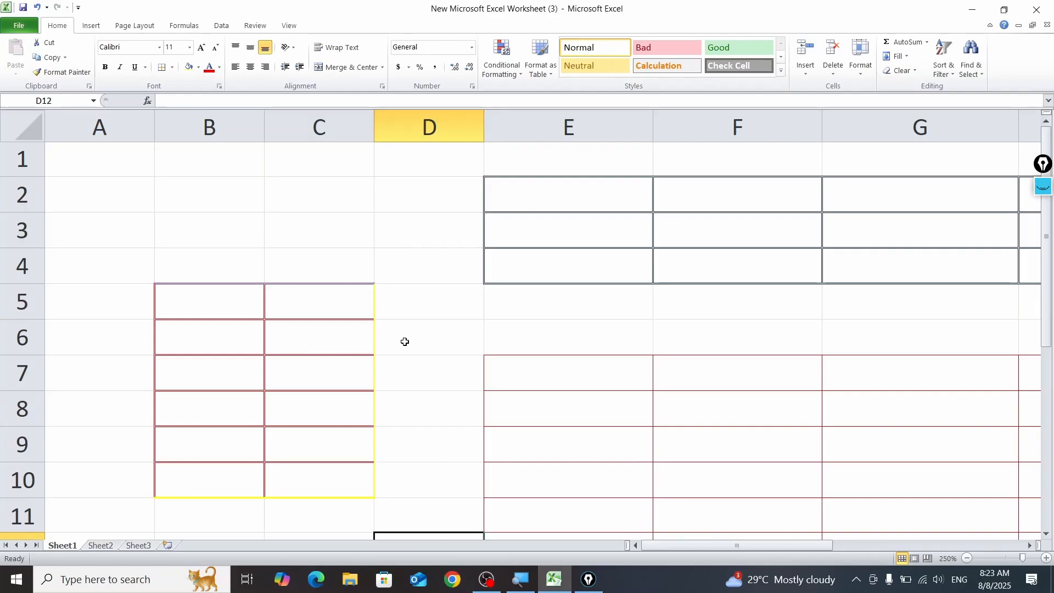
Step: Examine the recolored right and bottom borders of B5:C10 alongside the other bordered ranges on the sheet
{"action": "scroll", "coordinate": [403, 334], "scroll_direction": "down", "scroll_amount": 1}
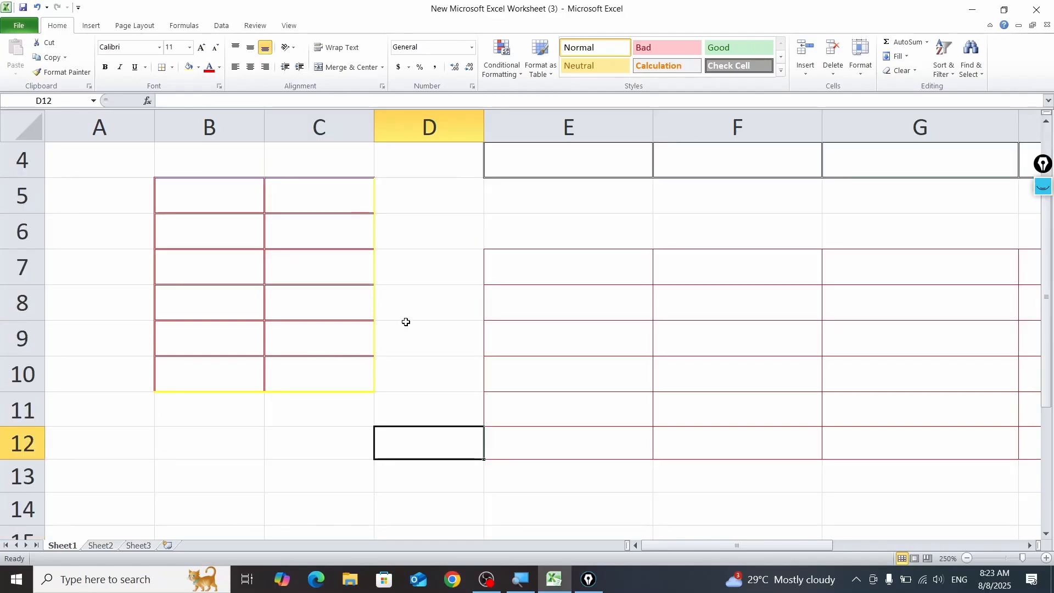
{"action": "scroll", "coordinate": [404, 322], "scroll_direction": "up", "scroll_amount": 1}
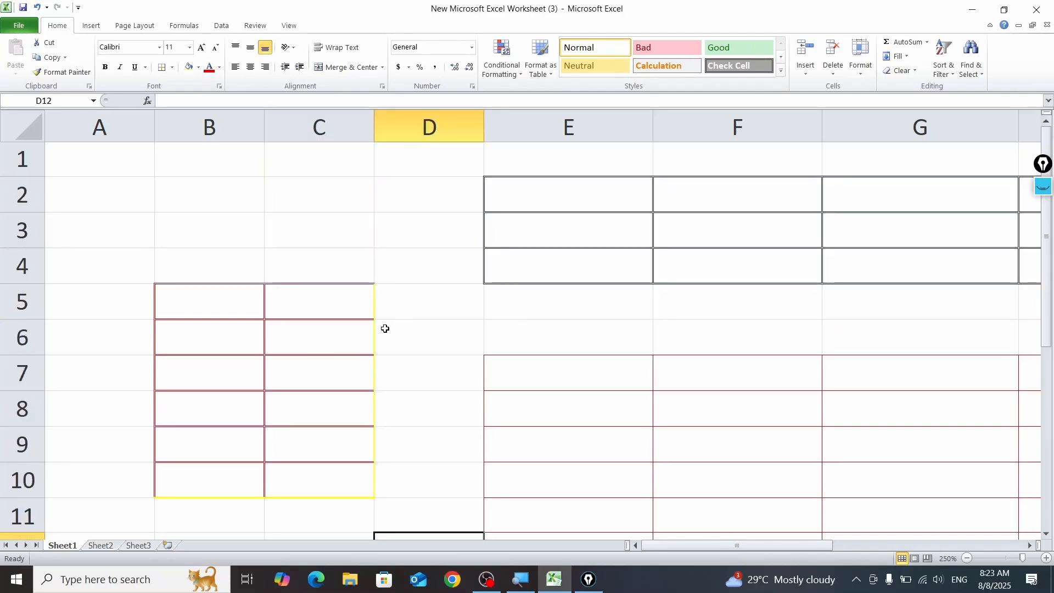
{"action": "left_click_drag", "start_coordinate": [367, 337], "coordinate": [383, 342]}
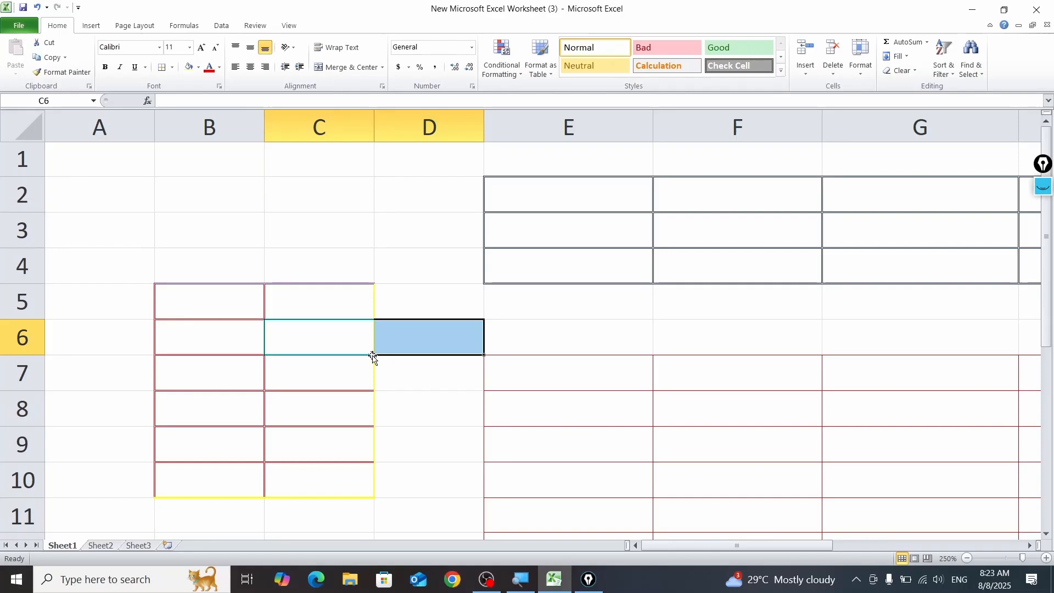
{"action": "left_click", "coordinate": [387, 405]}
{"action": "left_click", "coordinate": [271, 490]}
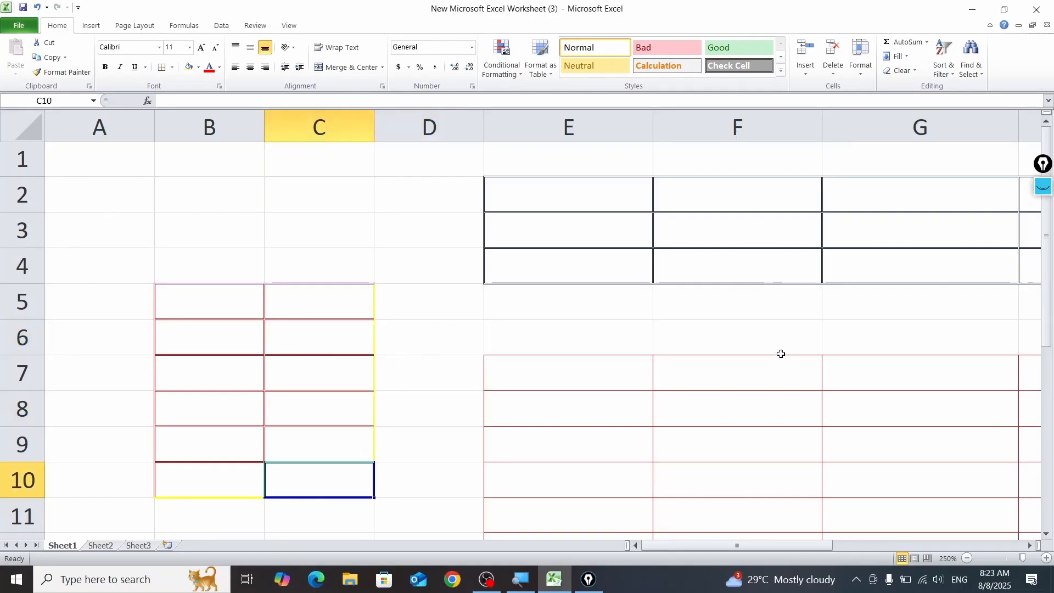
{"action": "scroll", "coordinate": [710, 376], "scroll_direction": "down", "scroll_amount": 3}
{"action": "scroll", "coordinate": [710, 378], "scroll_direction": "down", "scroll_amount": 5}
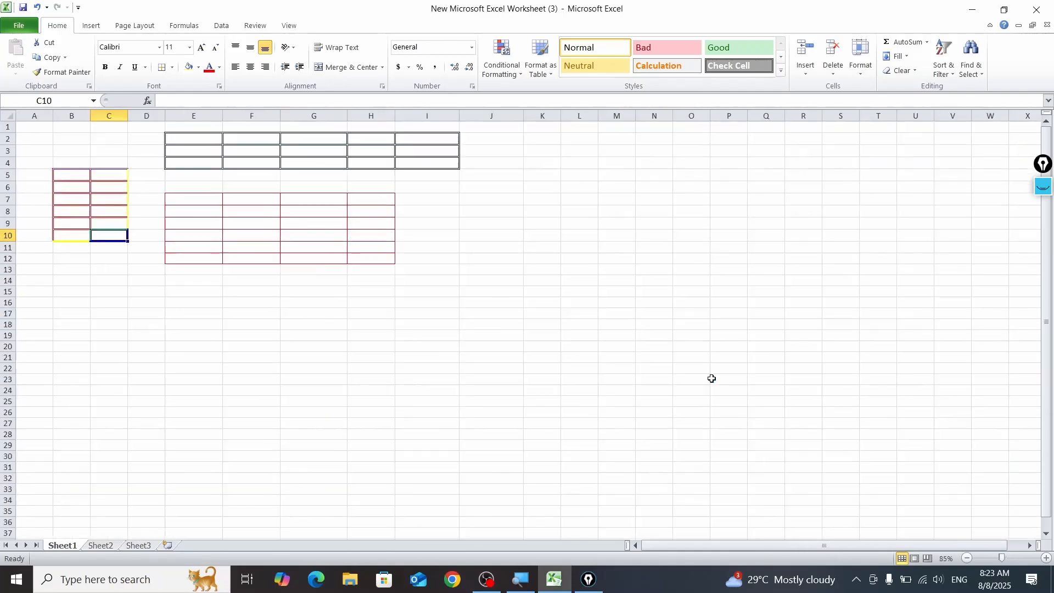
{"action": "scroll", "coordinate": [561, 376], "scroll_direction": "up", "scroll_amount": 5}
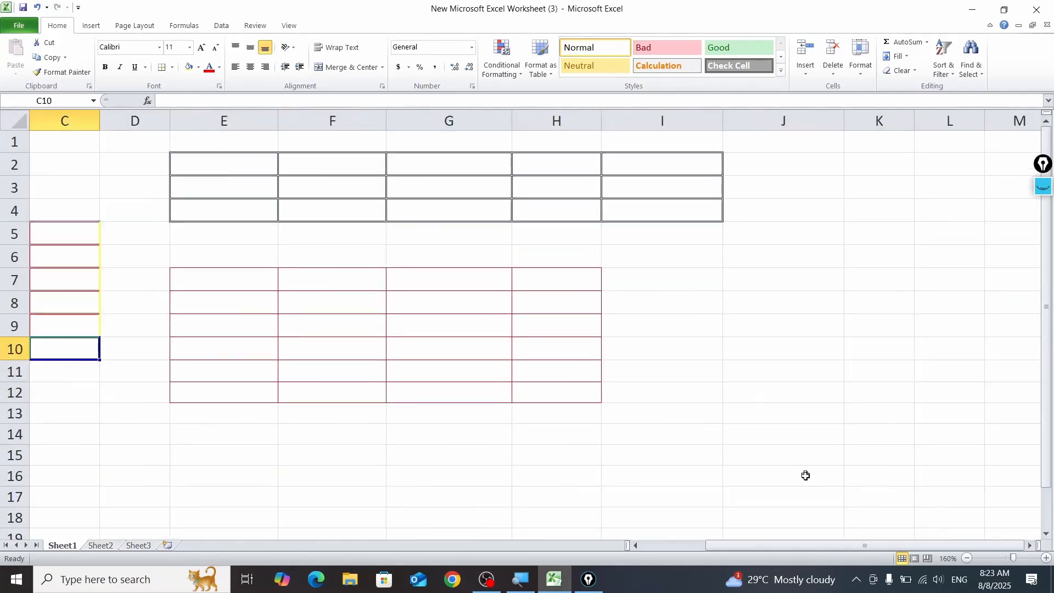
{"action": "left_click_drag", "start_coordinate": [752, 548], "coordinate": [689, 547]}
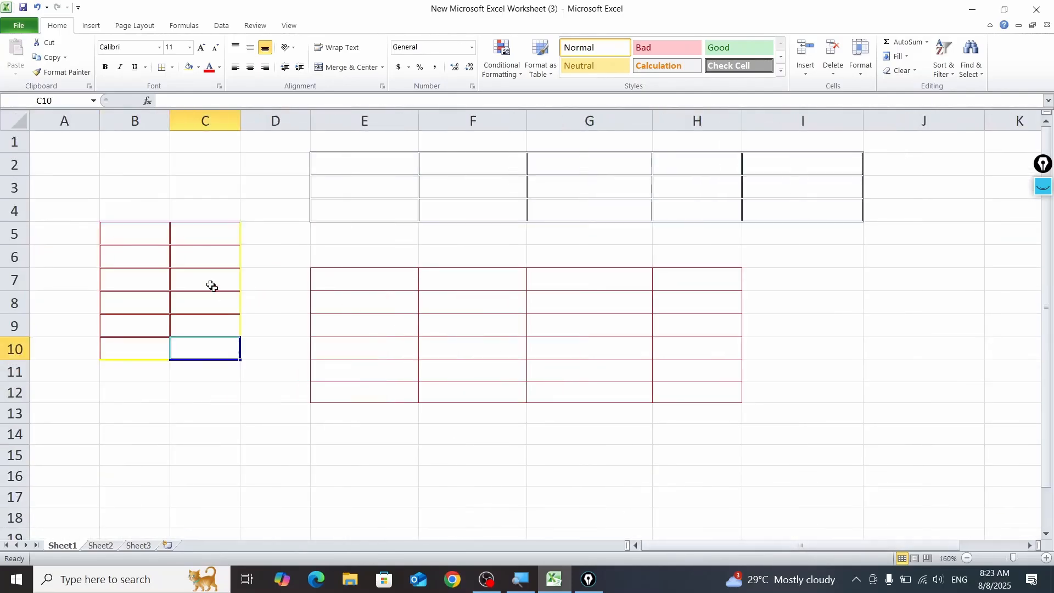
Step: Remove all borders from the entire Sheet1 worksheet with the No Border option, ending with cell E3 selected
{"action": "left_click", "coordinate": [17, 125]}
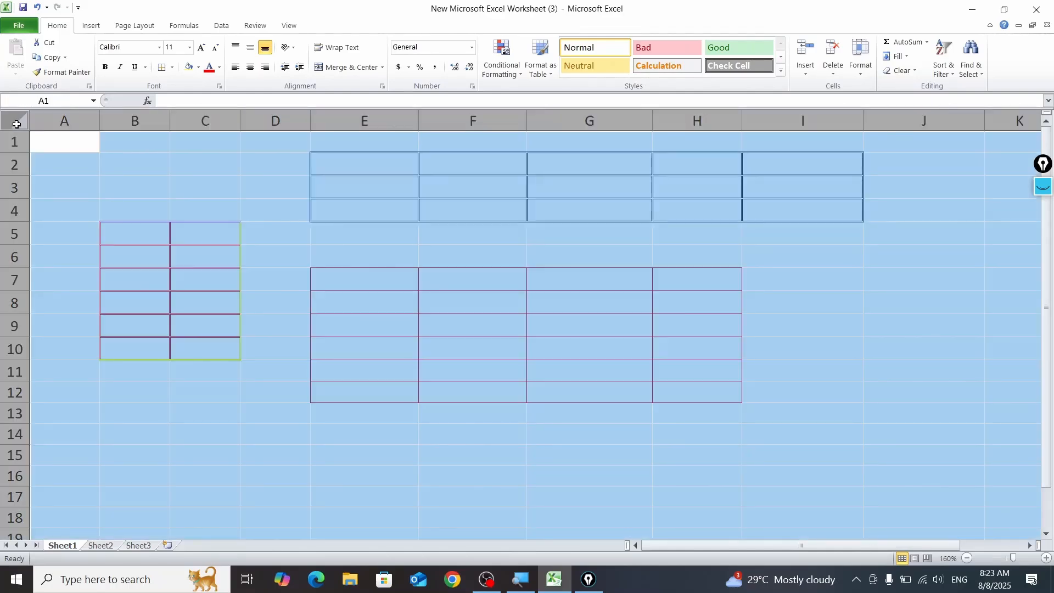
{"action": "left_click", "coordinate": [172, 67]}
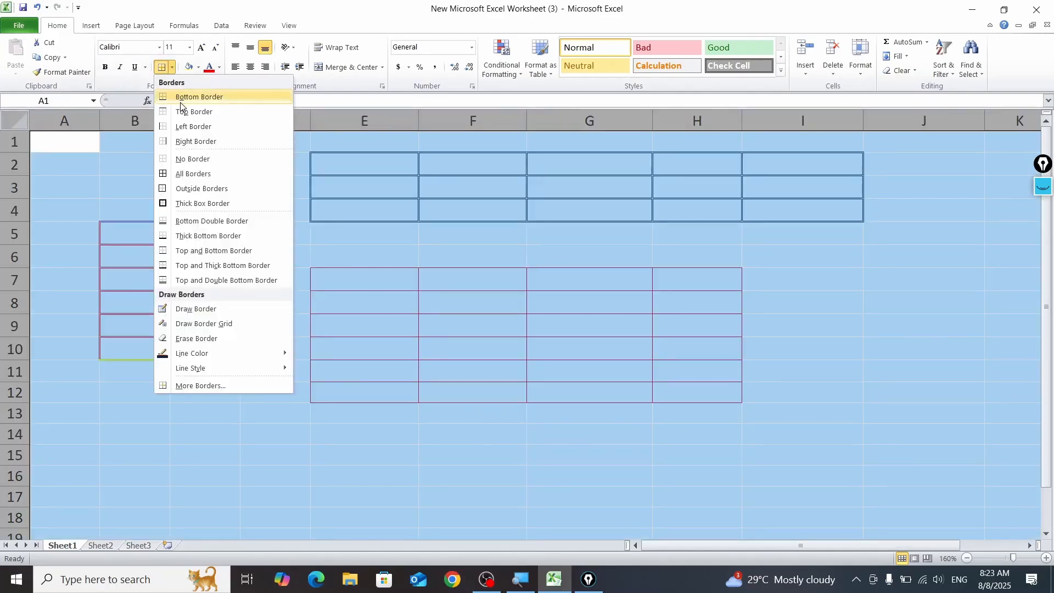
{"action": "left_click", "coordinate": [219, 159]}
{"action": "left_click", "coordinate": [428, 255]}
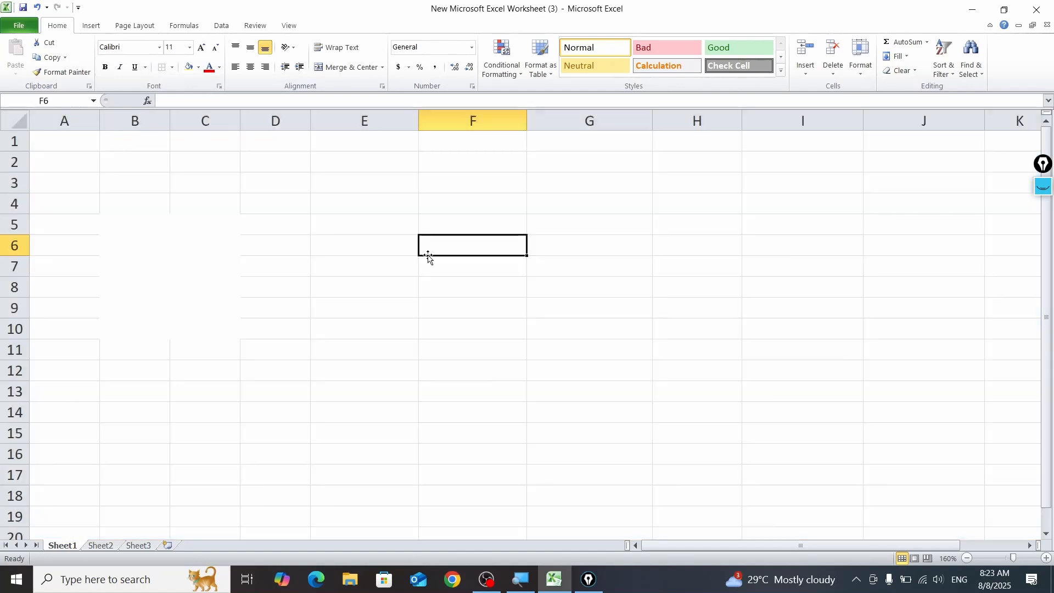
{"action": "scroll", "coordinate": [431, 297], "scroll_direction": "down", "scroll_amount": 3}
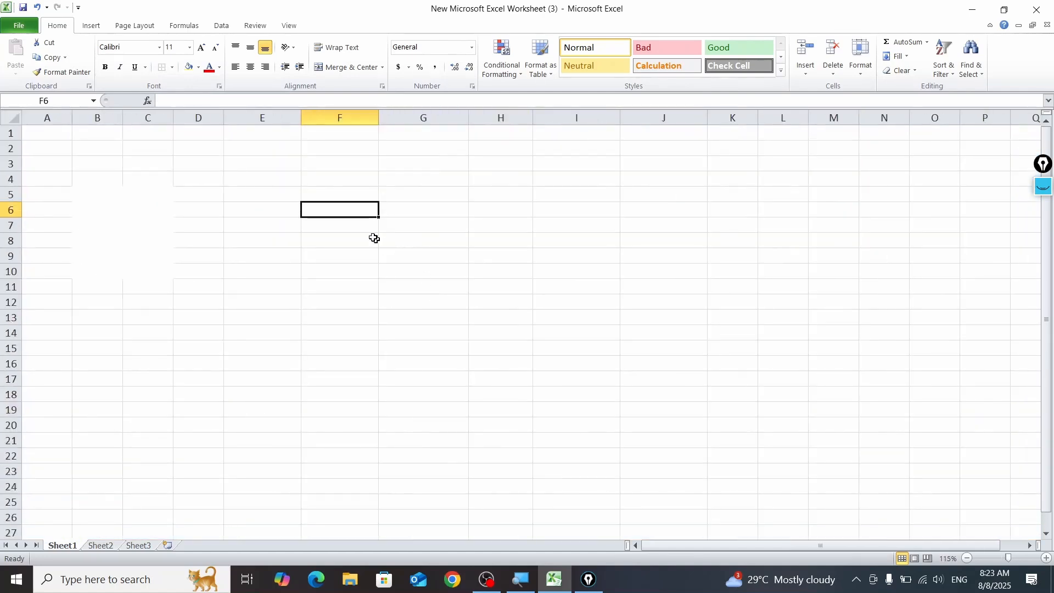
{"action": "left_click", "coordinate": [275, 161]}
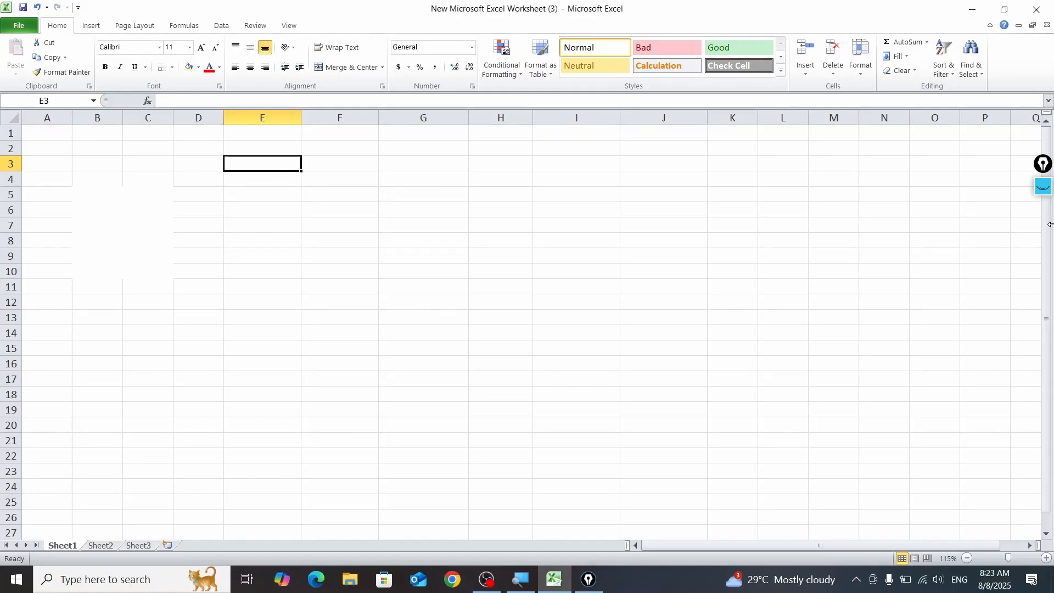
Step: Enter the table headings "s.no" in E3 and "goods cost" in F3
{"action": "type", "text": "g"}
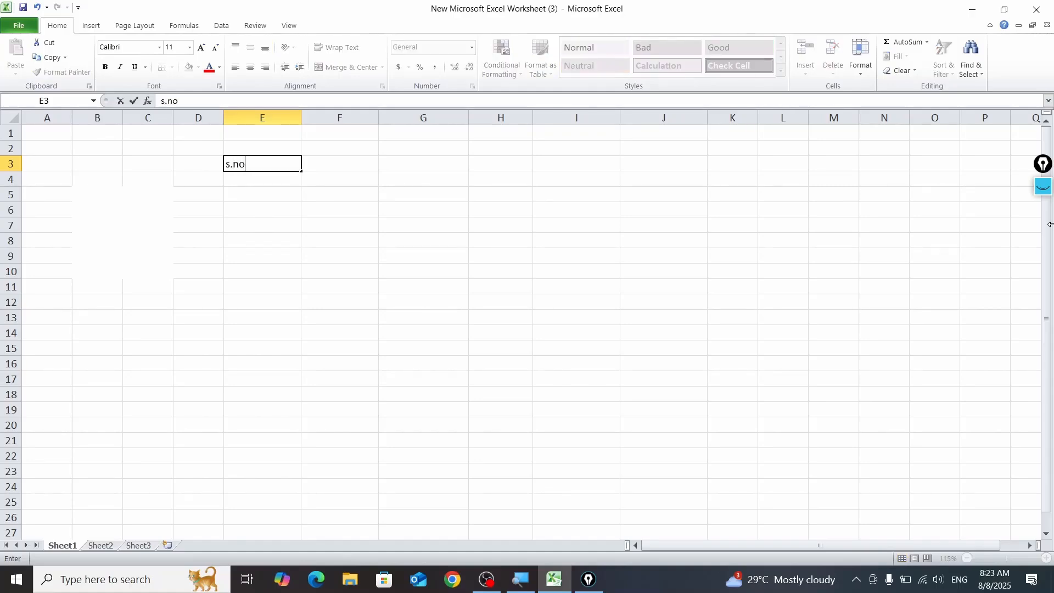
{"action": "key", "text": "Tab"}
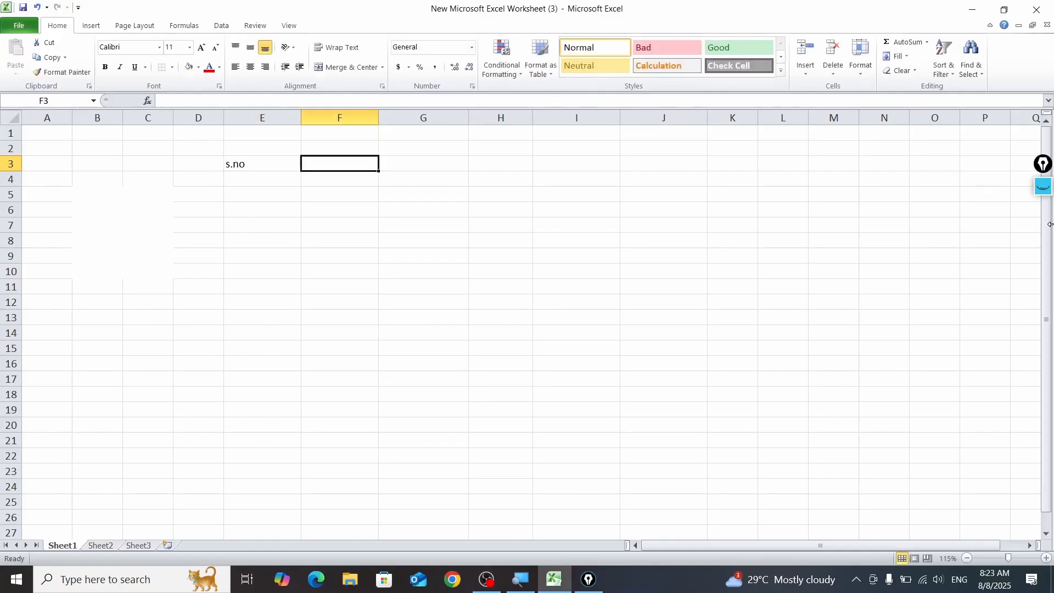
{"action": "type", "text": "goo"}
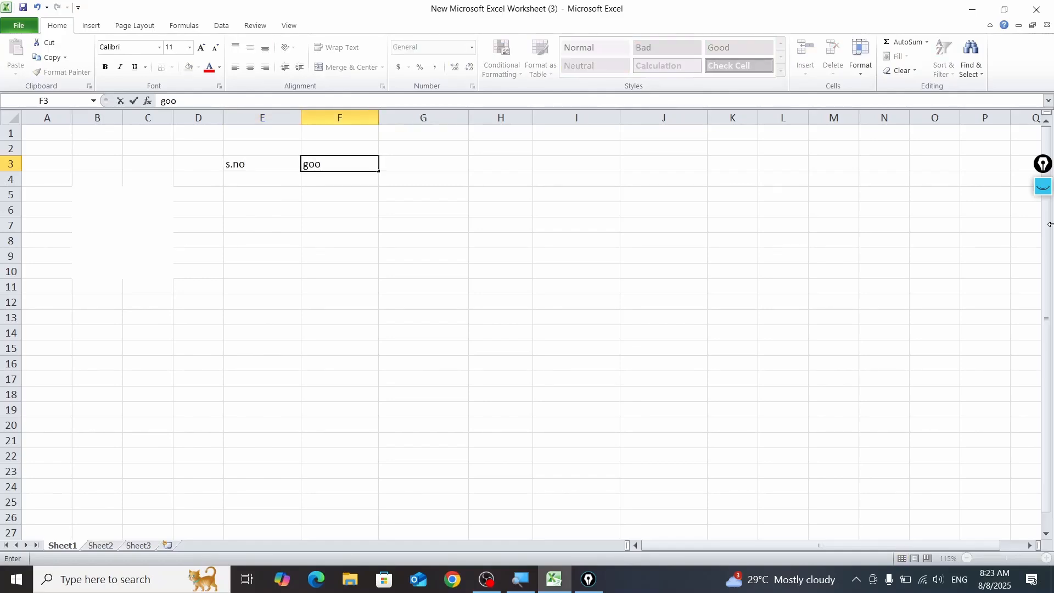
{"action": "type", "text": "ds cost"}
{"action": "key", "text": "Tab"}
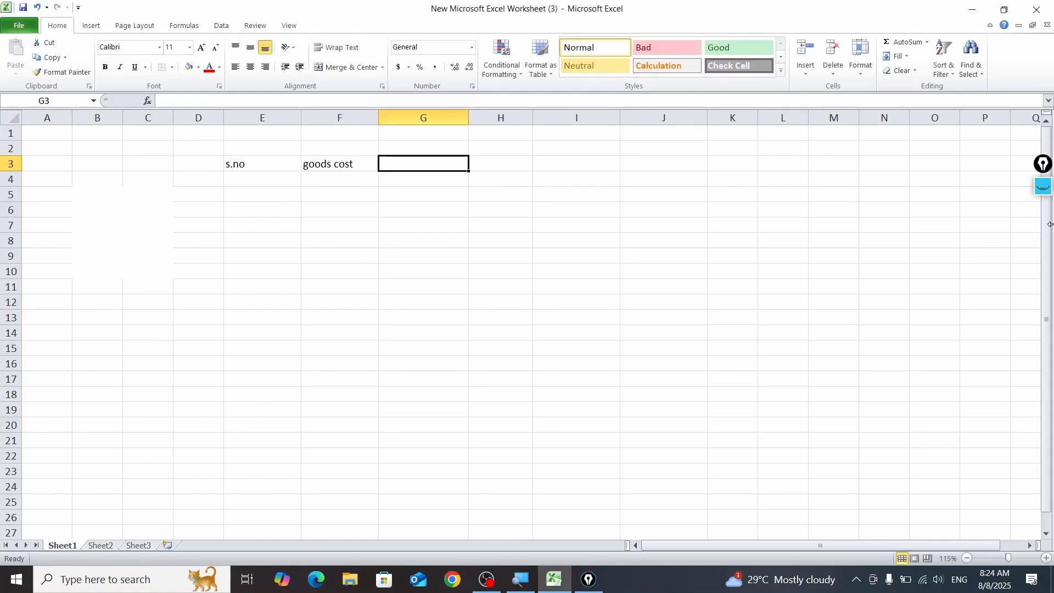
Step: Replace the heading in F3 with "goods name"
{"action": "key", "text": "Left"}
{"action": "key", "text": "Left"}
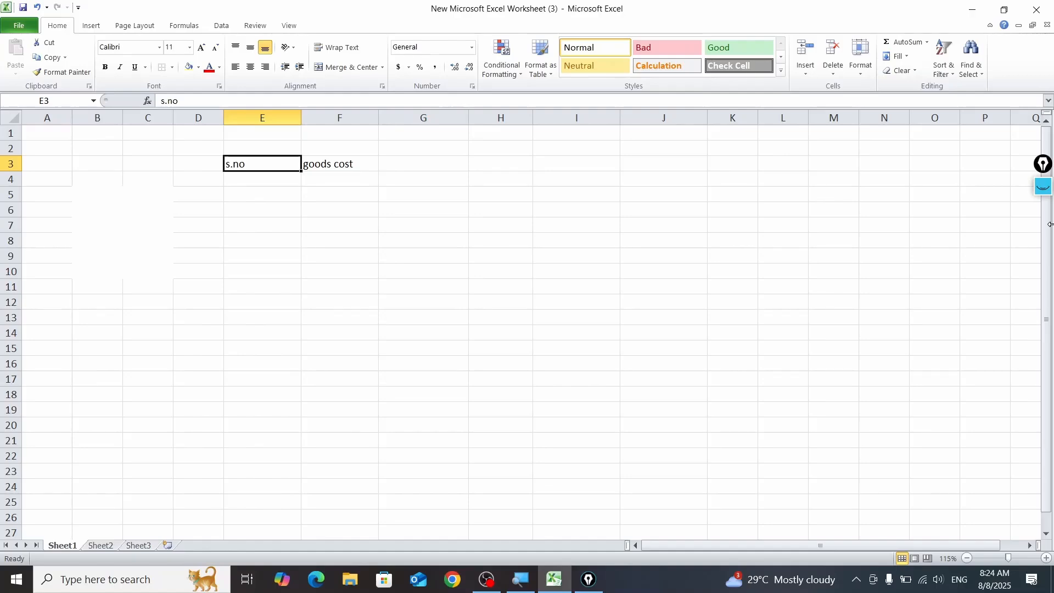
{"action": "key", "text": "Right"}
{"action": "type", "text": "g"}
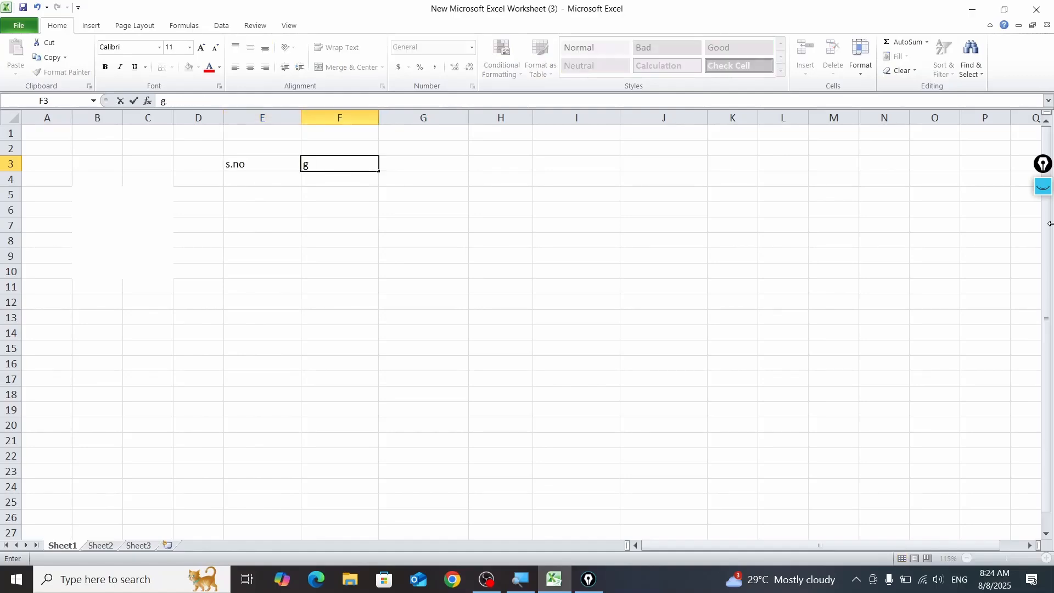
{"action": "type", "text": "oods name"}
{"action": "key", "text": "Right"}
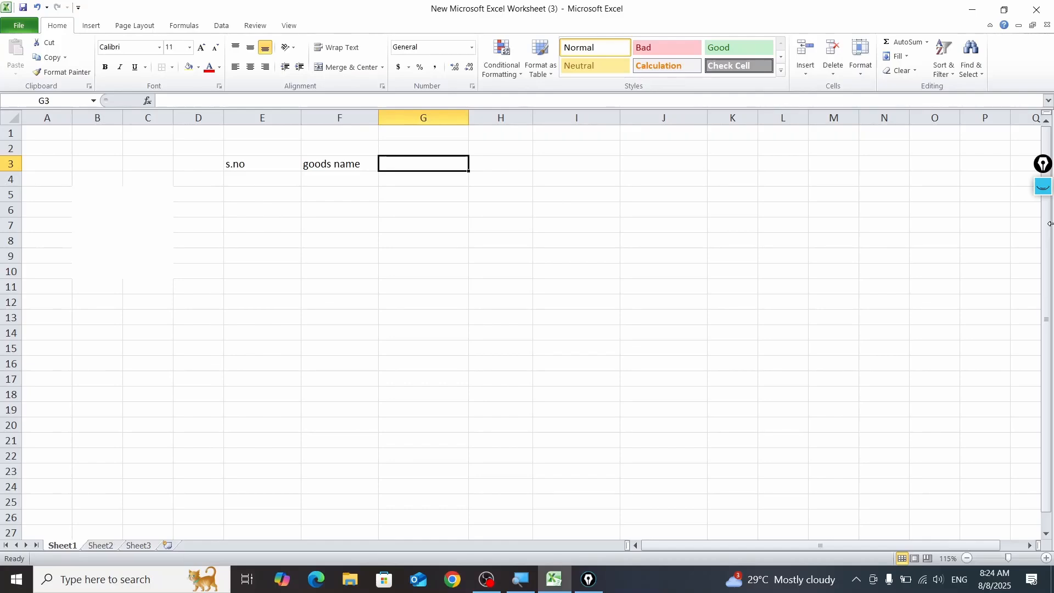
Step: Enter the headings "price" in G3 and "qty" in H3
{"action": "type", "text": "price"}
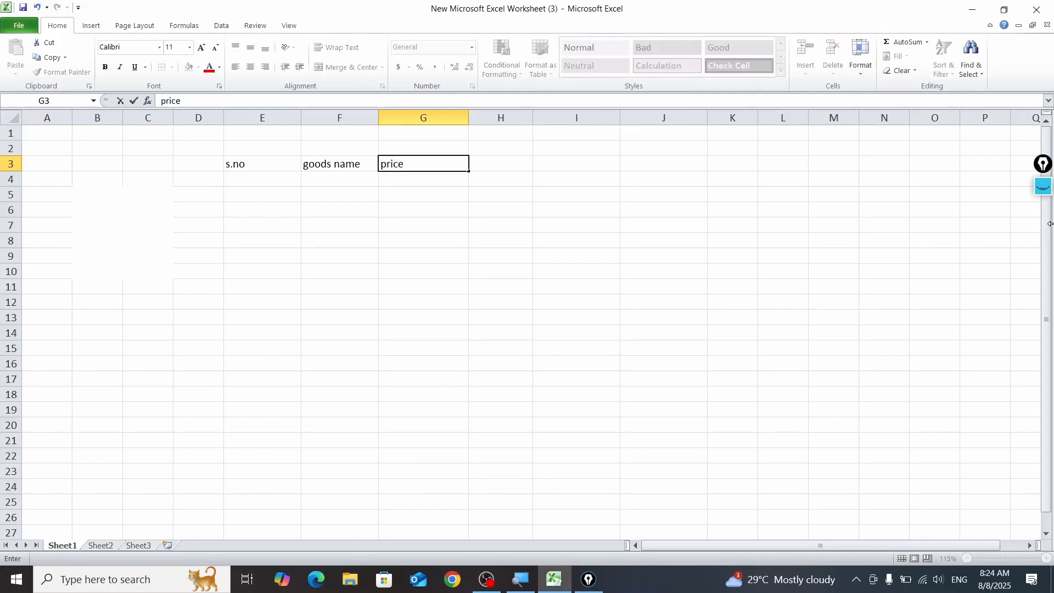
{"action": "key", "text": "Right"}
{"action": "type", "text": "q"}
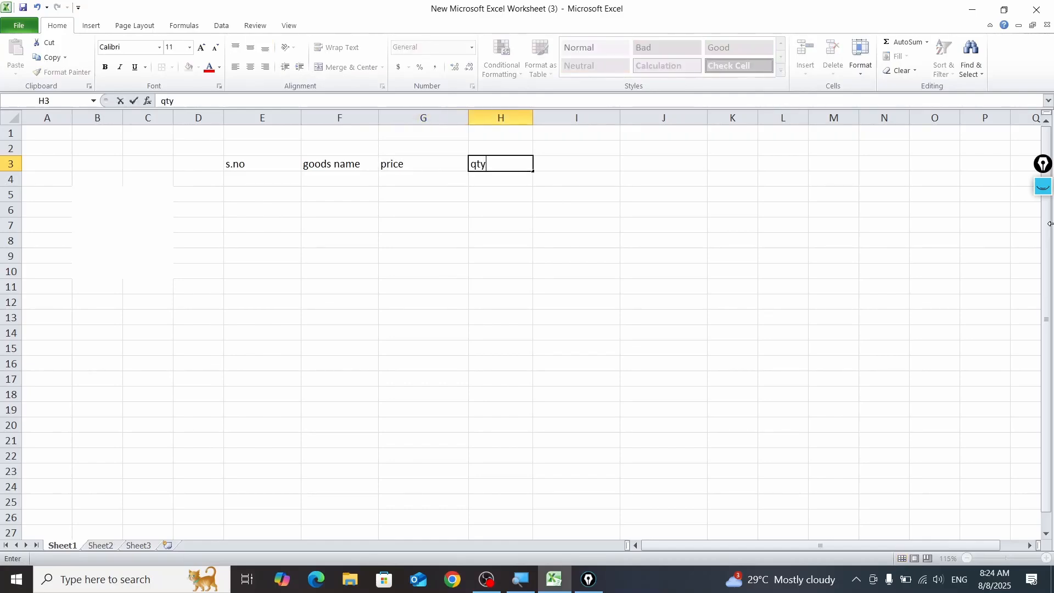
{"action": "key", "text": "Return"}
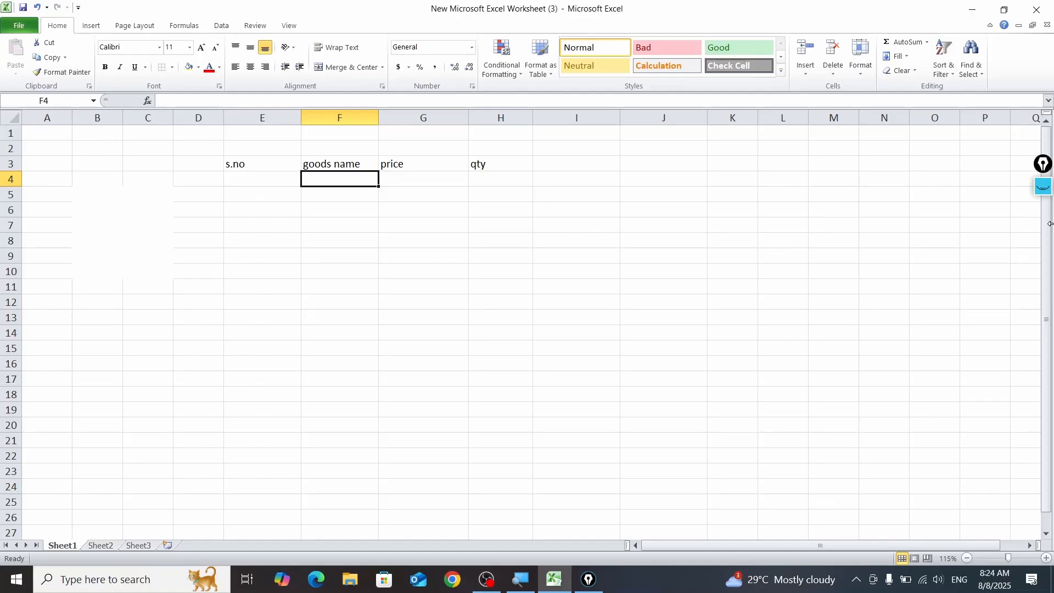
Step: Narrow column E around the "s.no" heading and widen column F for the goods names
{"action": "left_click_drag", "start_coordinate": [301, 118], "coordinate": [273, 126]}
{"action": "left_click", "coordinate": [269, 179]}
{"action": "left_click_drag", "start_coordinate": [350, 122], "coordinate": [381, 131]}
Step: Apply All Borders to the table range E3:H11
{"action": "left_click_drag", "start_coordinate": [254, 164], "coordinate": [519, 294]}
{"action": "left_click", "coordinate": [173, 68]}
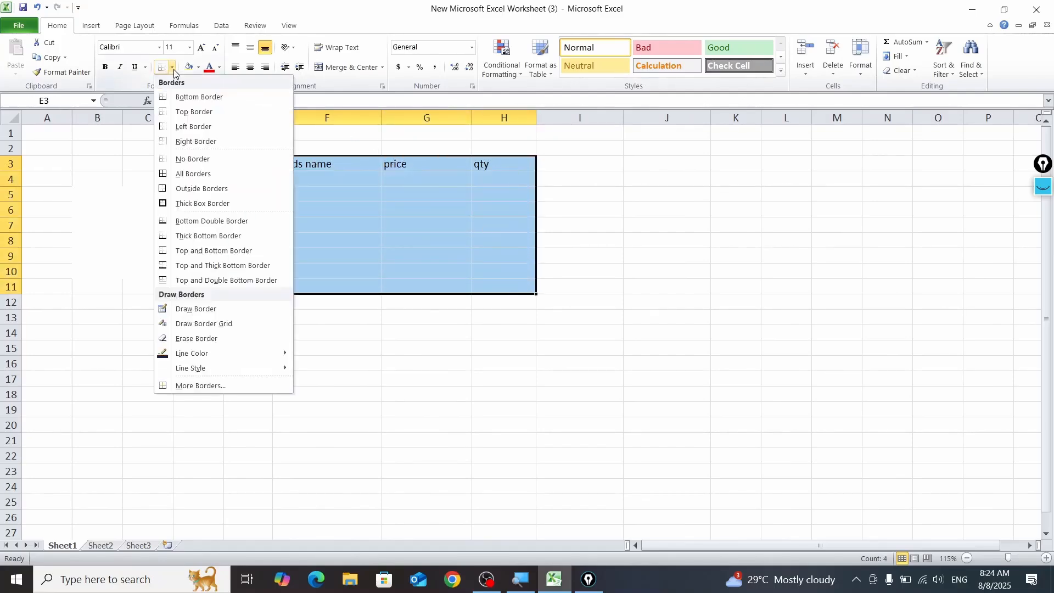
{"action": "left_click", "coordinate": [208, 180]}
{"action": "left_click", "coordinate": [400, 329]}
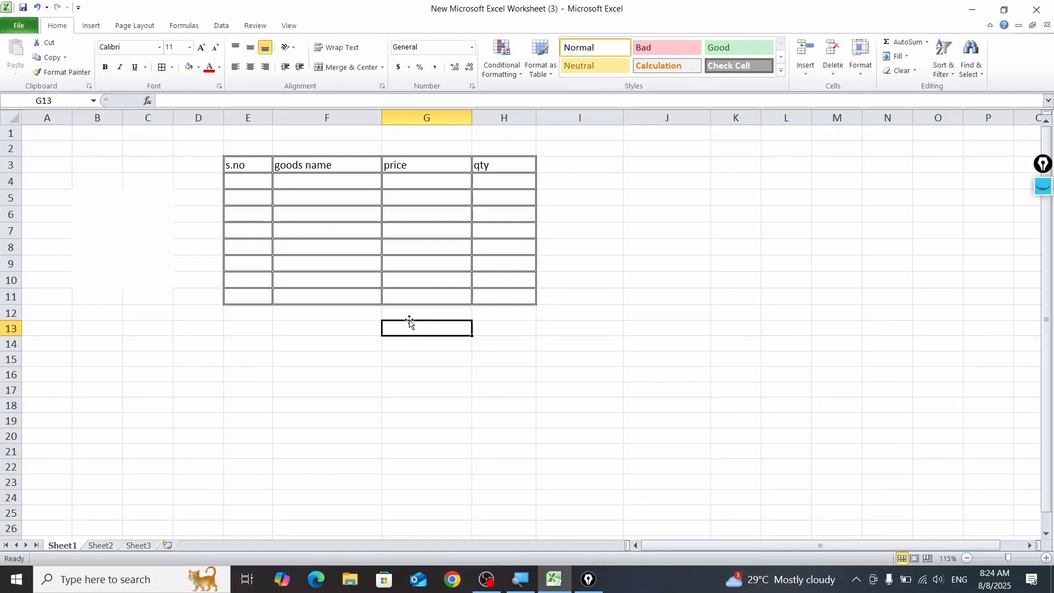
Step: Clear the old on-screen annotation and temporarily outline the header cells E3:H3 with an annotation rectangle
{"action": "left_click_drag", "start_coordinate": [254, 165], "coordinate": [484, 167]}
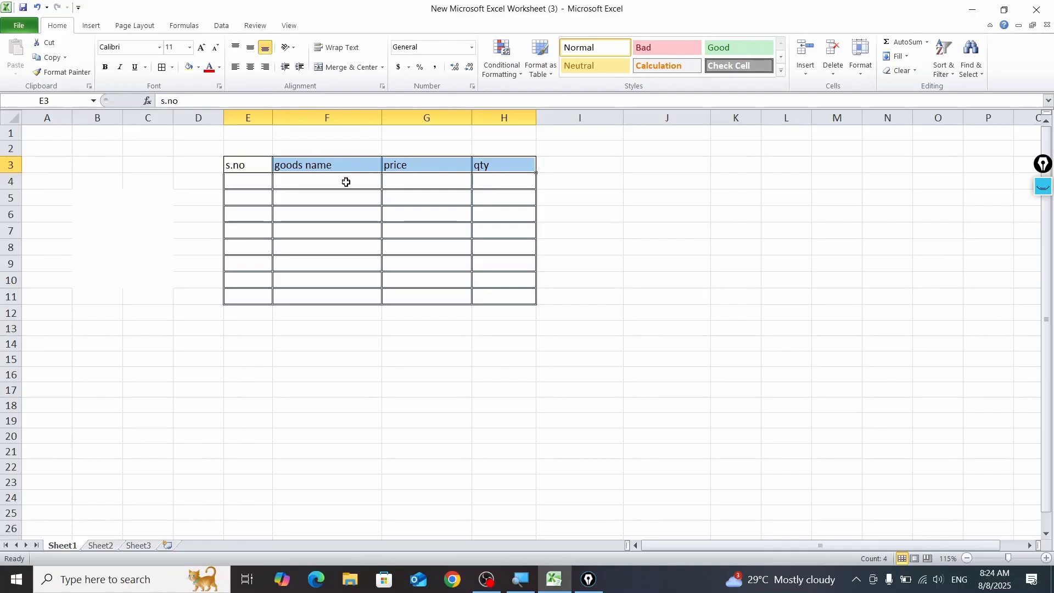
{"action": "left_click", "coordinate": [8, 165]}
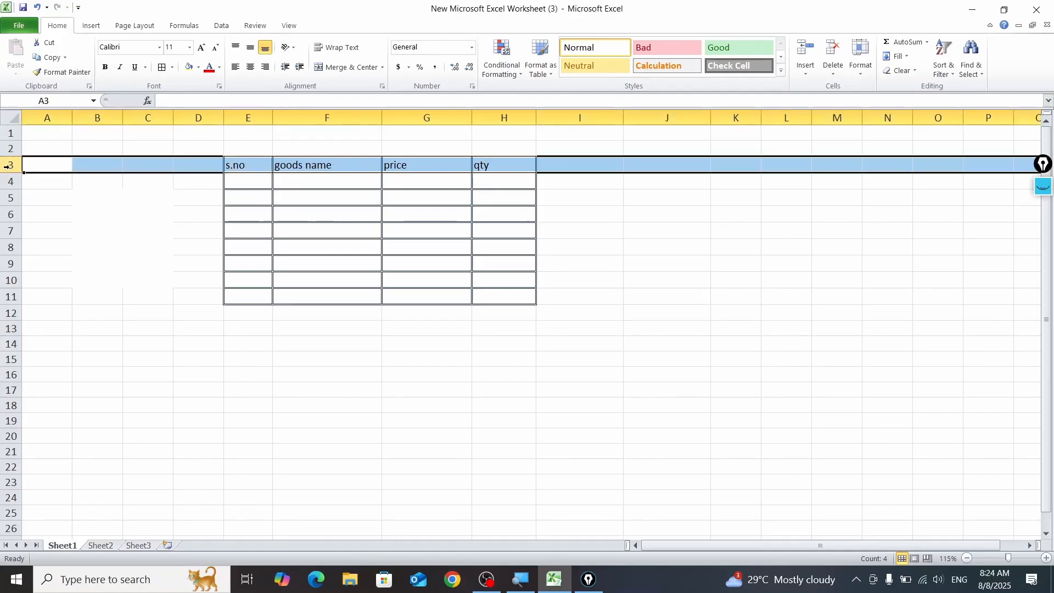
{"action": "left_click", "coordinate": [1042, 198]}
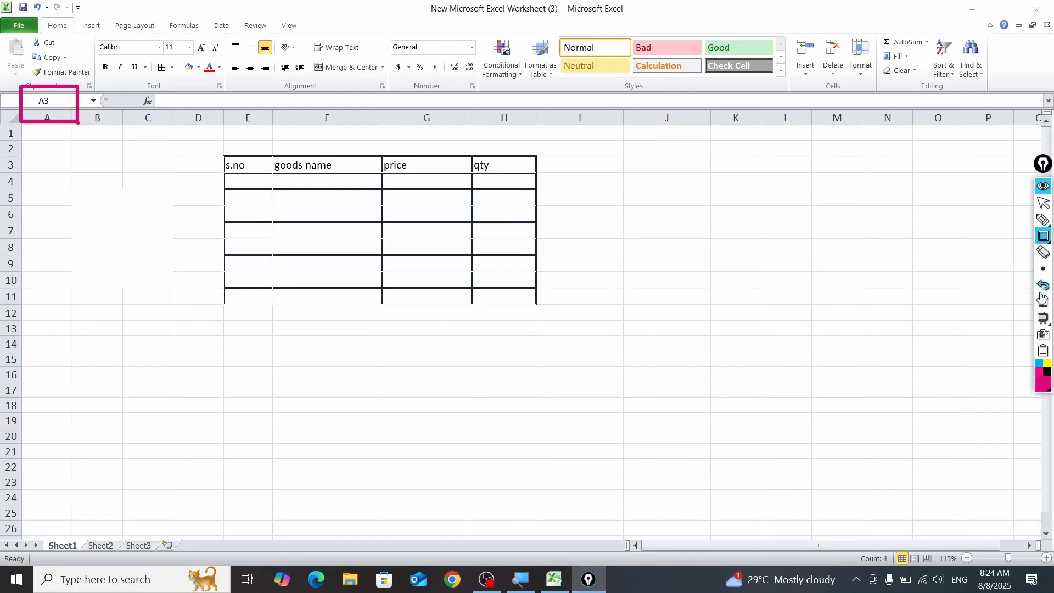
{"action": "left_click", "coordinate": [1043, 302]}
{"action": "left_click", "coordinate": [1043, 236]}
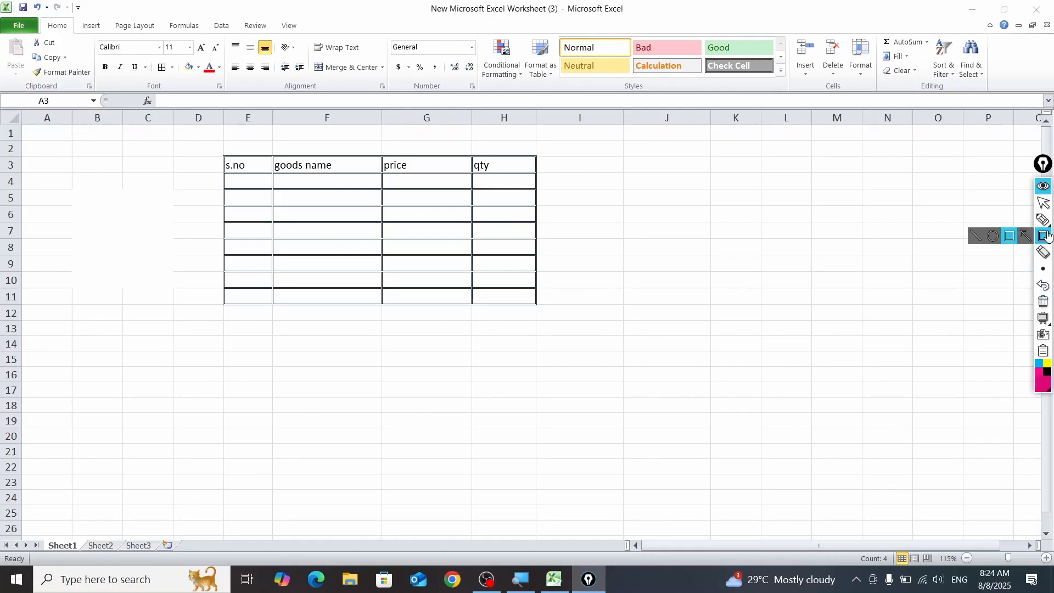
{"action": "left_click", "coordinate": [1007, 236]}
{"action": "mouse_move", "coordinate": [200, 146]}
{"action": "left_mouse_down"}
{"action": "mouse_move", "coordinate": [430, 184]}
{"action": "mouse_move", "coordinate": [554, 179]}
{"action": "left_mouse_up"}
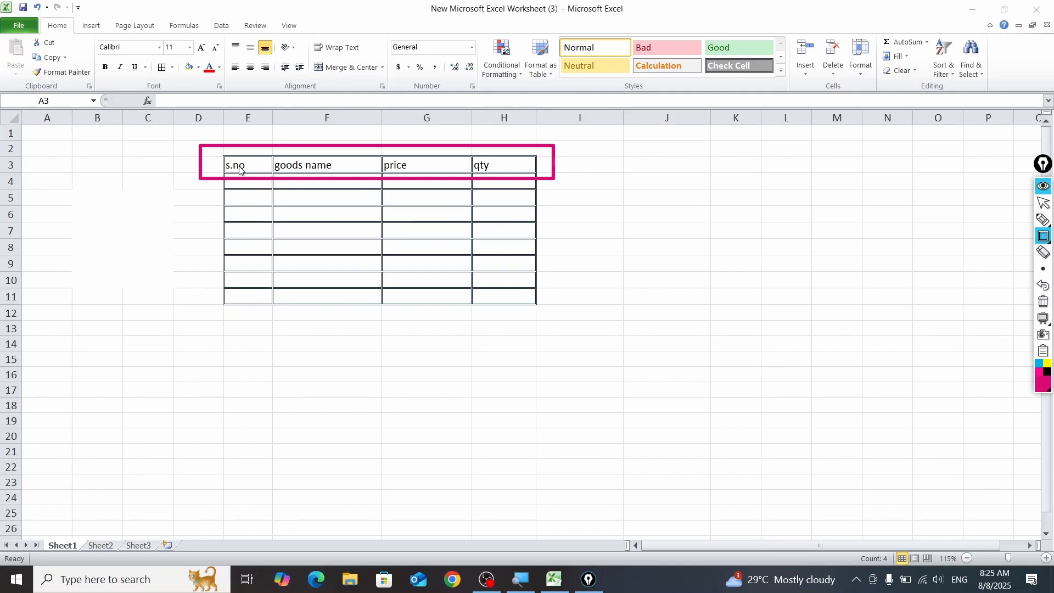
{"action": "left_click", "coordinate": [1042, 186]}
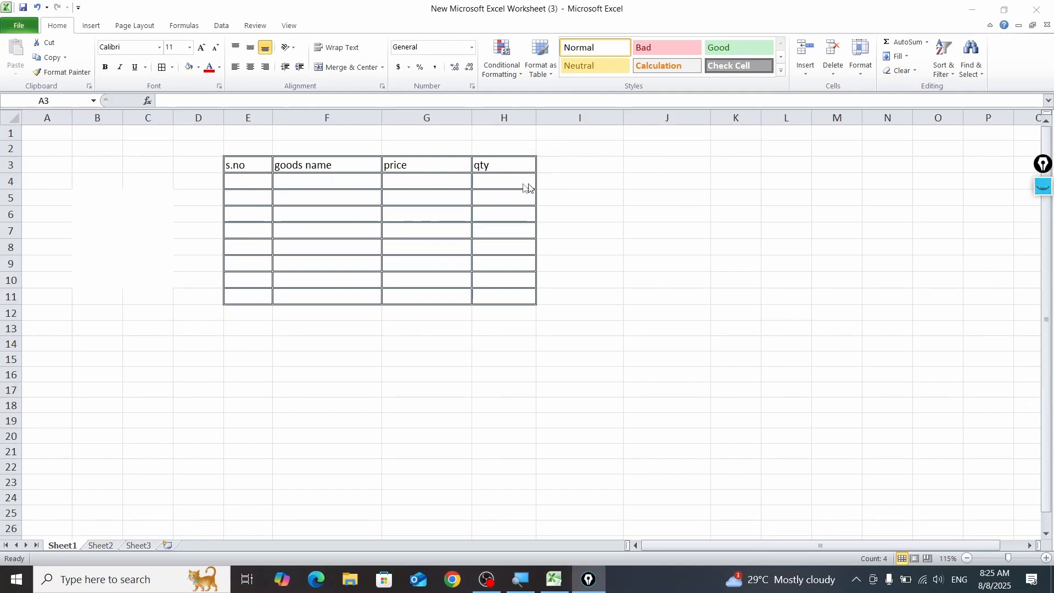
Step: Center the headings in row 3 horizontally and middle-align them vertically
{"action": "key", "text": "shift+space"}
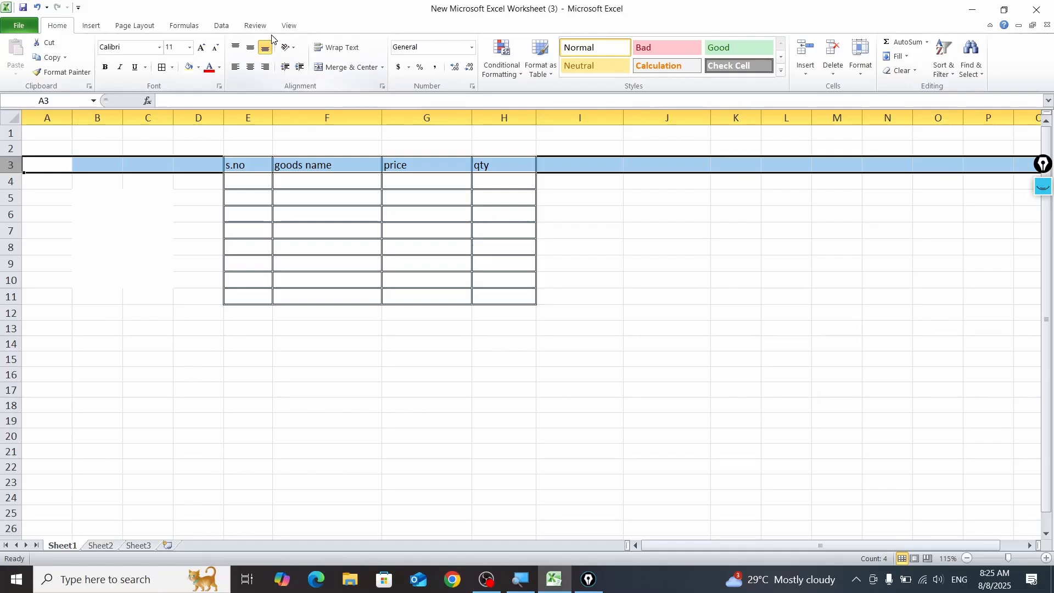
{"action": "left_click", "coordinate": [250, 67]}
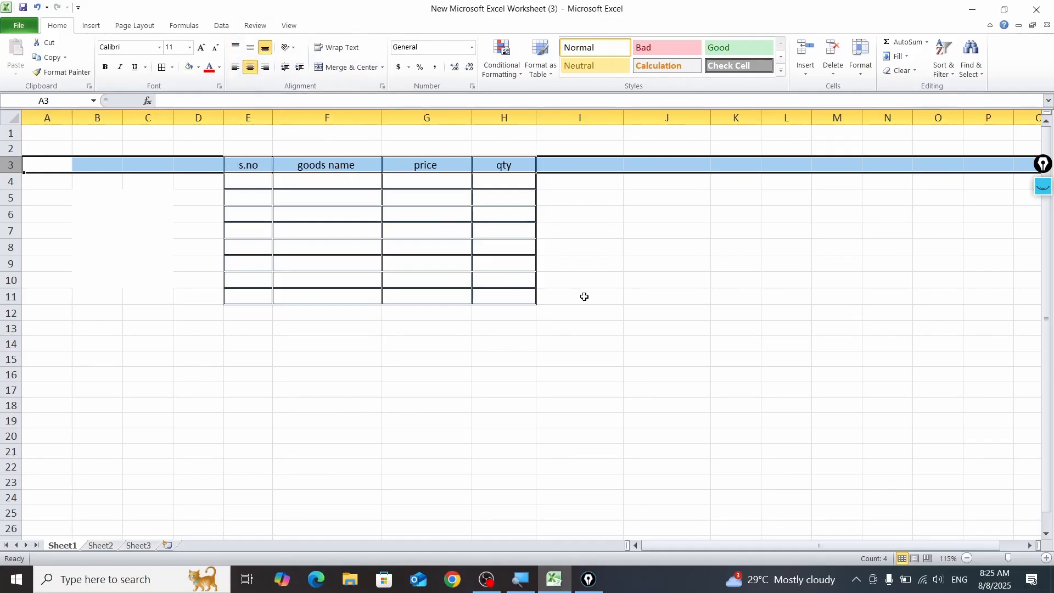
{"action": "left_click", "coordinate": [250, 50]}
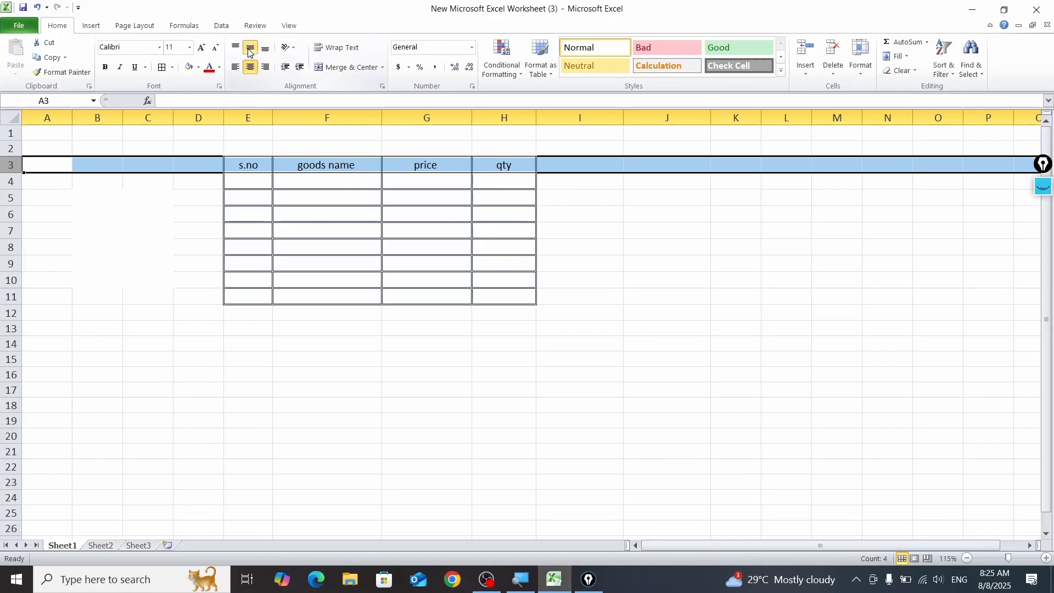
Step: Try top and left alignment on row 3, followed by right and bottom alignment
{"action": "left_click", "coordinate": [236, 48]}
{"action": "left_click", "coordinate": [236, 67]}
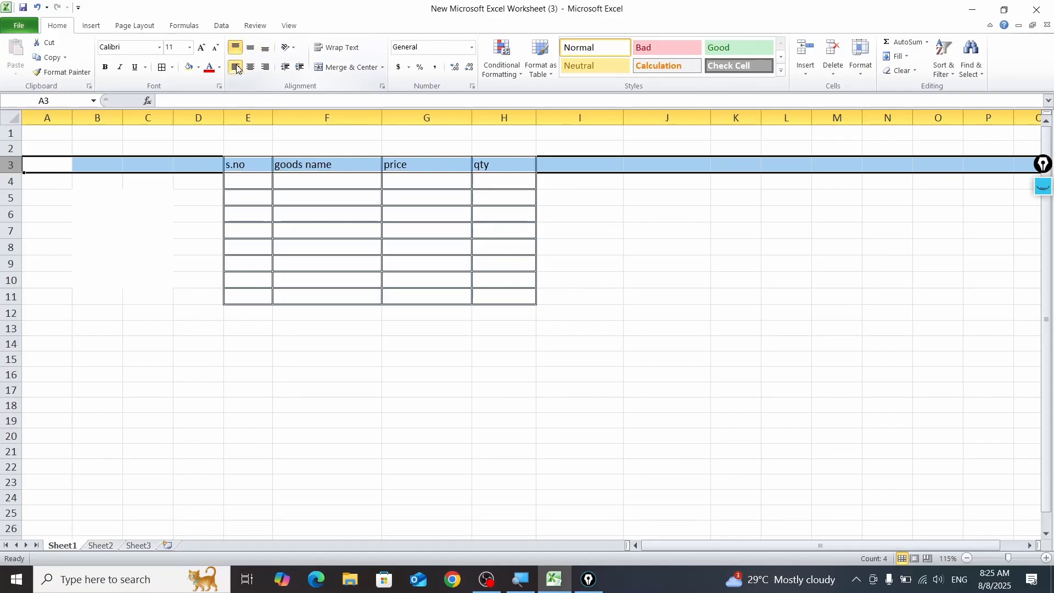
{"action": "left_click", "coordinate": [265, 67]}
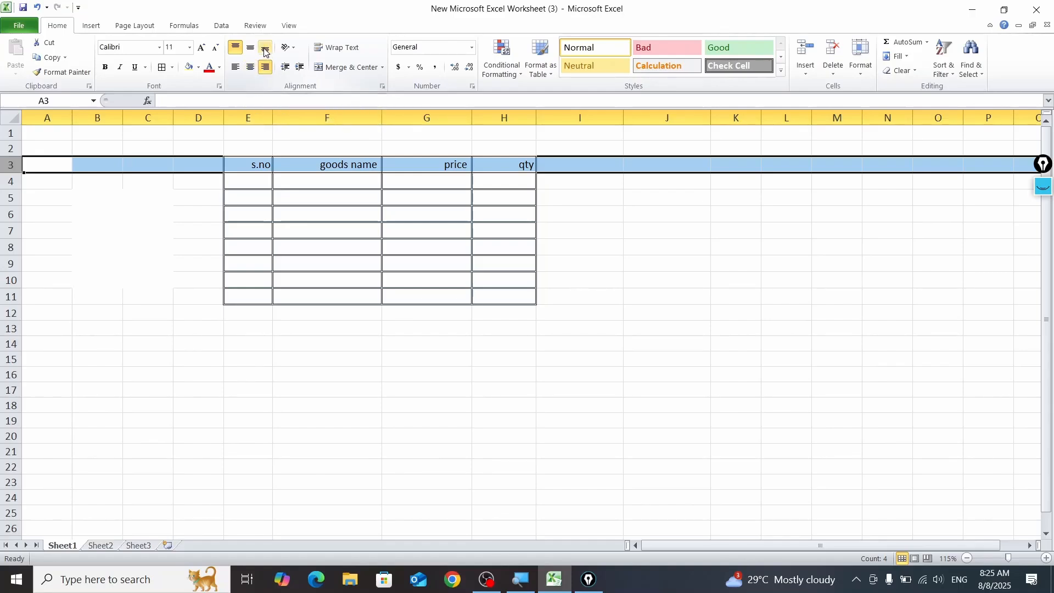
{"action": "left_click", "coordinate": [265, 49]}
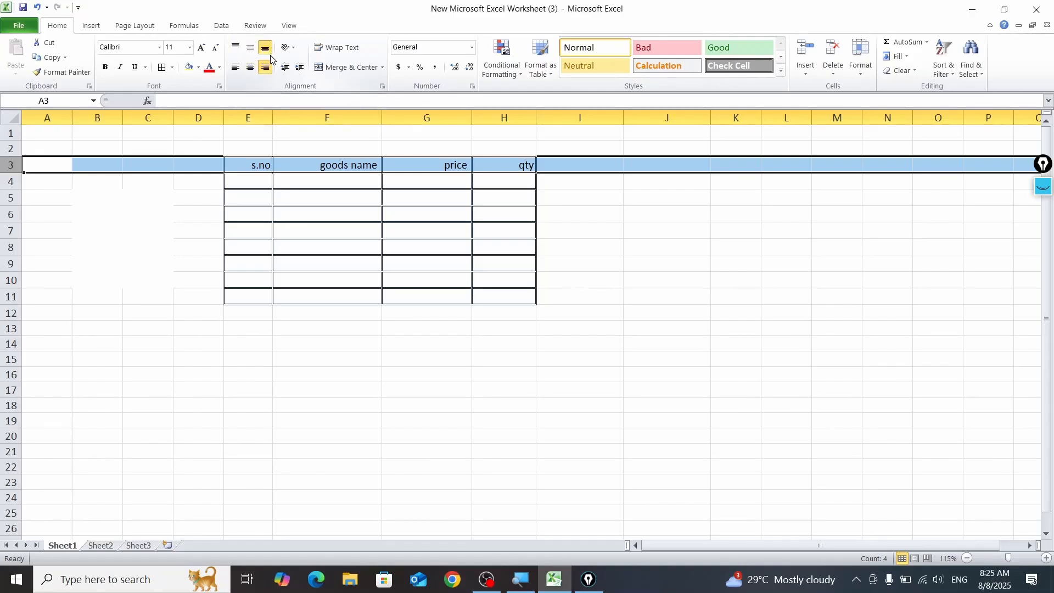
Step: Return the row 3 headings to horizontal center and vertical middle alignment
{"action": "left_click", "coordinate": [250, 67]}
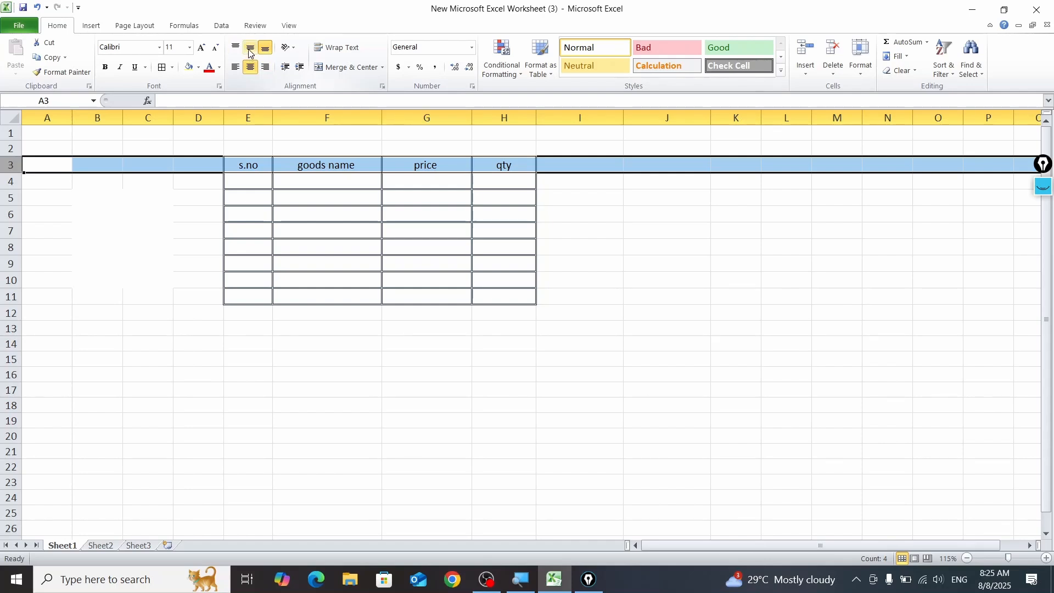
{"action": "left_click", "coordinate": [250, 48]}
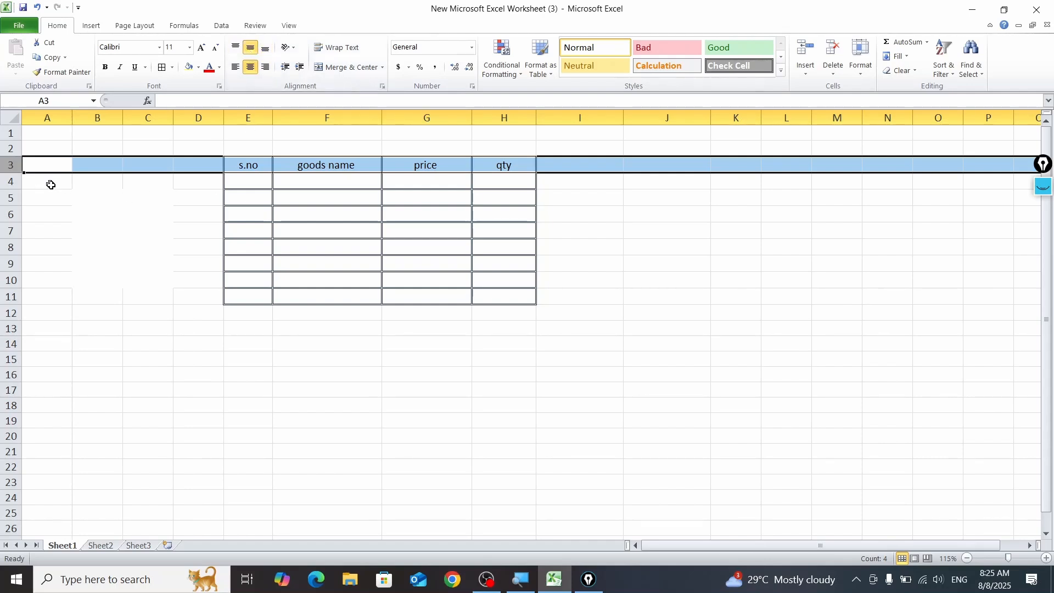
{"action": "left_click", "coordinate": [420, 388]}
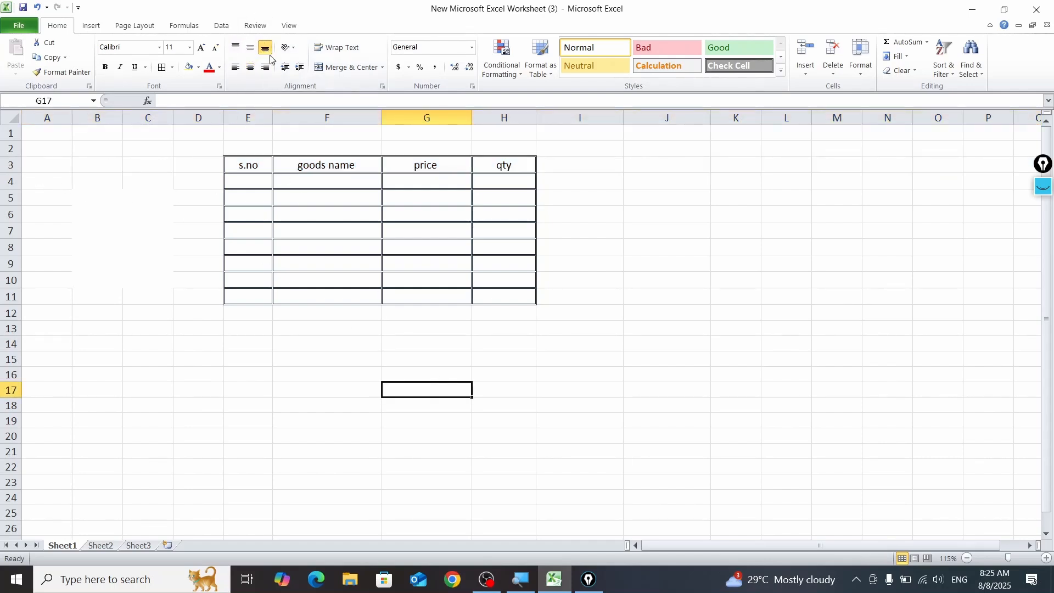
Step: Make the header cells E3:H3 bold
{"action": "left_click_drag", "start_coordinate": [247, 165], "coordinate": [504, 164]}
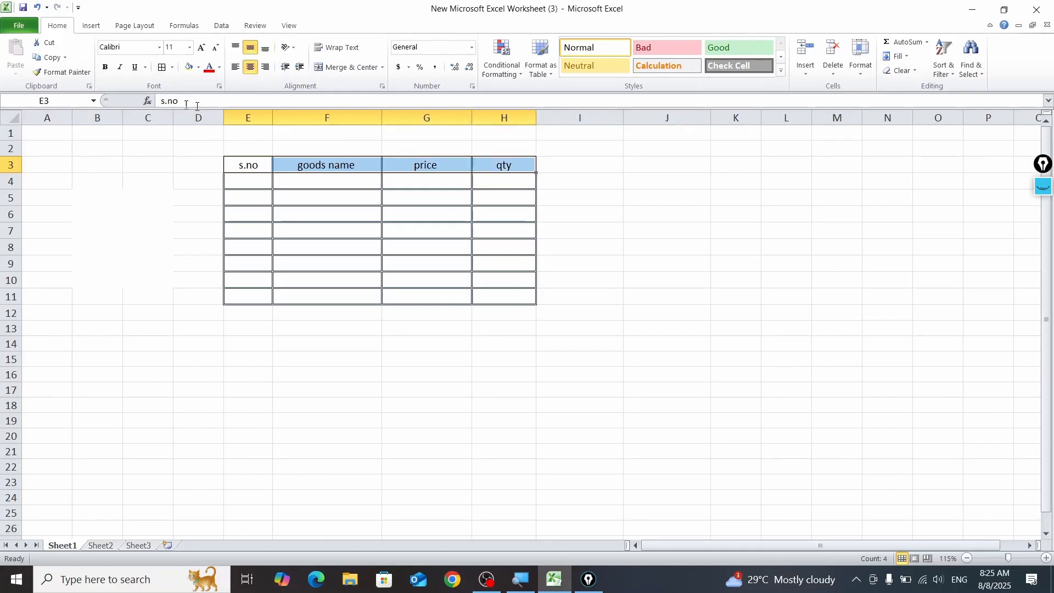
{"action": "left_click", "coordinate": [104, 72]}
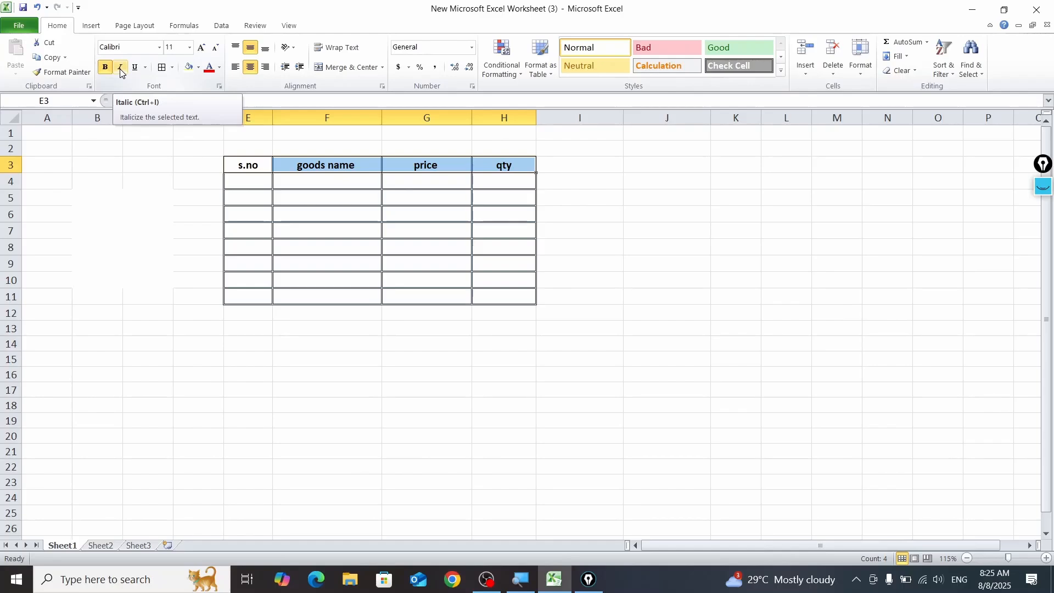
Step: Try italic formatting on the headings in E3:H3 and turn it back off
{"action": "left_click", "coordinate": [120, 72]}
{"action": "left_click", "coordinate": [120, 72]}
{"action": "left_click", "coordinate": [120, 71]}
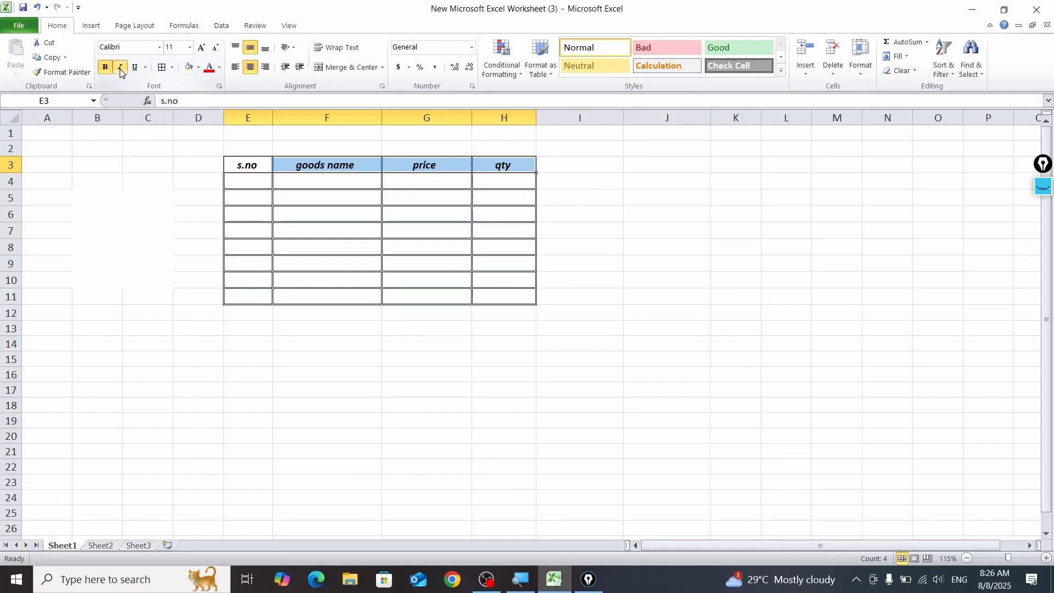
{"action": "left_click", "coordinate": [120, 70]}
{"action": "left_click", "coordinate": [120, 70]}
{"action": "left_click", "coordinate": [120, 70]}
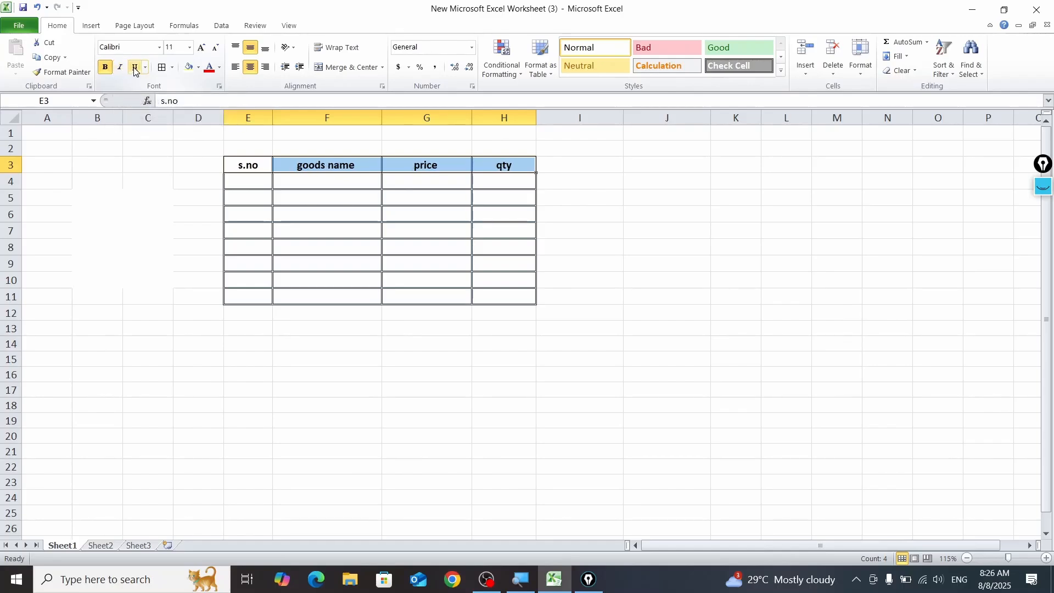
Step: Try underlining the headings in E3:H3 and remove the underline again
{"action": "left_click", "coordinate": [134, 71]}
{"action": "left_click", "coordinate": [135, 71]}
{"action": "left_click", "coordinate": [135, 70]}
{"action": "left_click", "coordinate": [135, 71]}
{"action": "left_click", "coordinate": [134, 70]}
{"action": "left_click", "coordinate": [134, 71]}
{"action": "left_click_drag", "start_coordinate": [255, 168], "coordinate": [494, 162]}
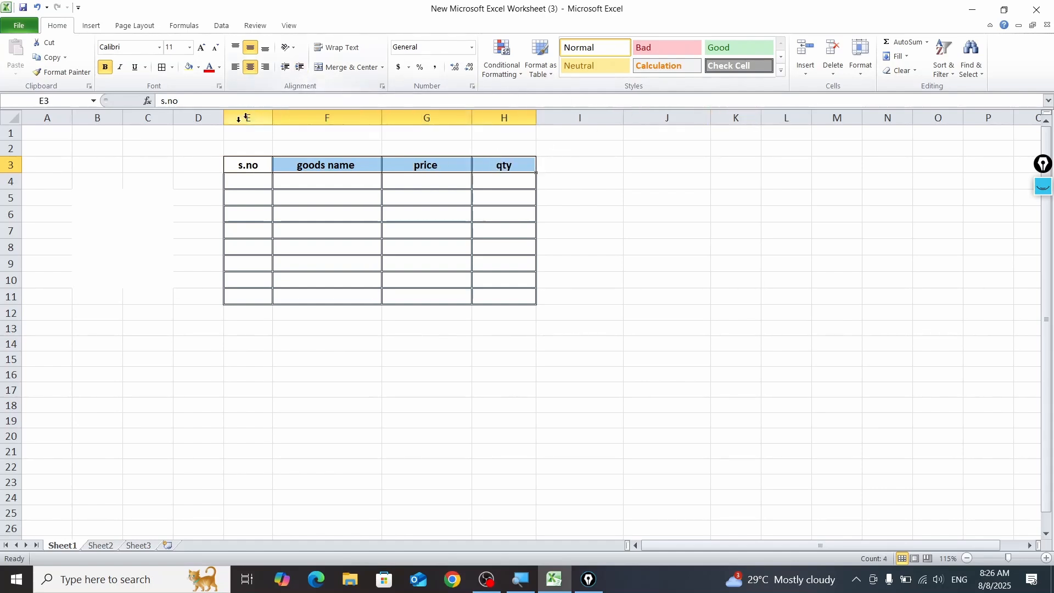
Step: Enter the serial numbers 1 in E4 and 2 in E5 under the "s.no" heading
{"action": "left_click", "coordinate": [261, 181]}
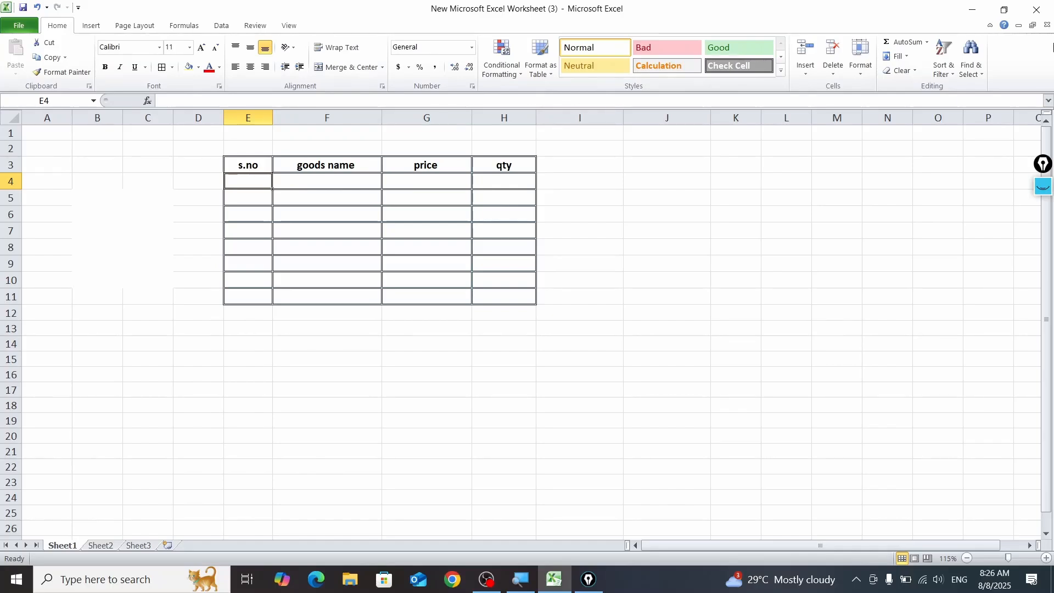
{"action": "type", "text": "1"}
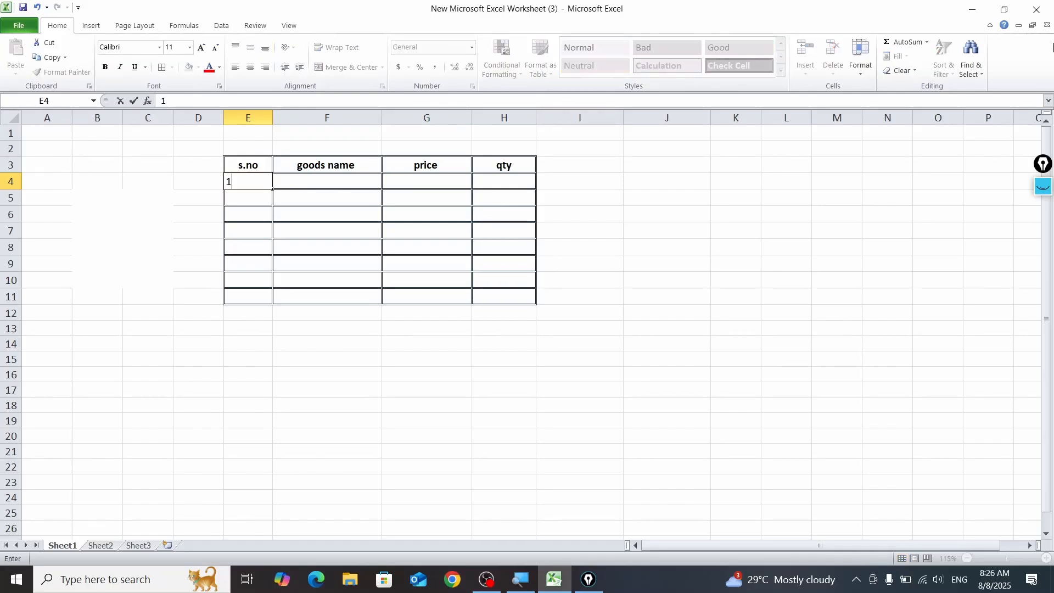
{"action": "key", "text": "Return"}
{"action": "type", "text": "2"}
{"action": "key", "text": "Return"}
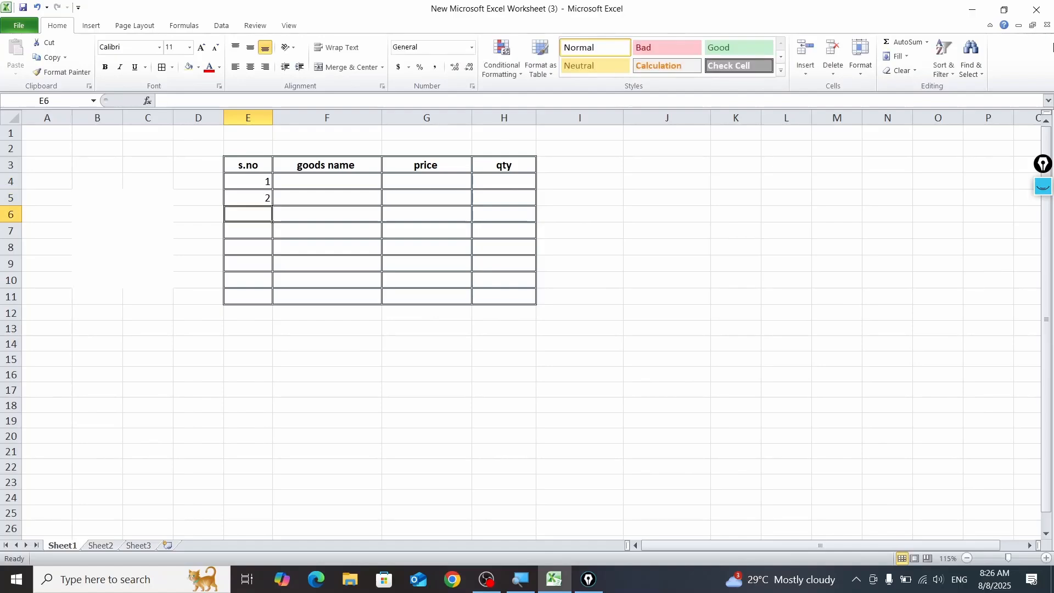
Step: Fill the serial numbers from E4:E5 down to E11 so they run to 8, and center them horizontally
{"action": "left_click_drag", "start_coordinate": [256, 180], "coordinate": [271, 203]}
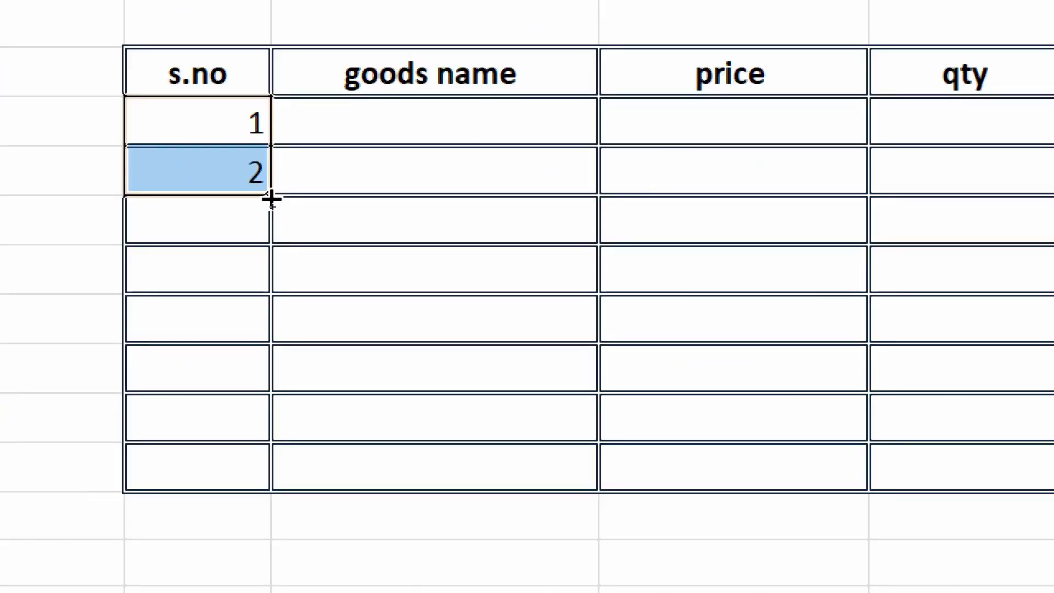
{"action": "left_click_drag", "start_coordinate": [271, 198], "coordinate": [274, 490]}
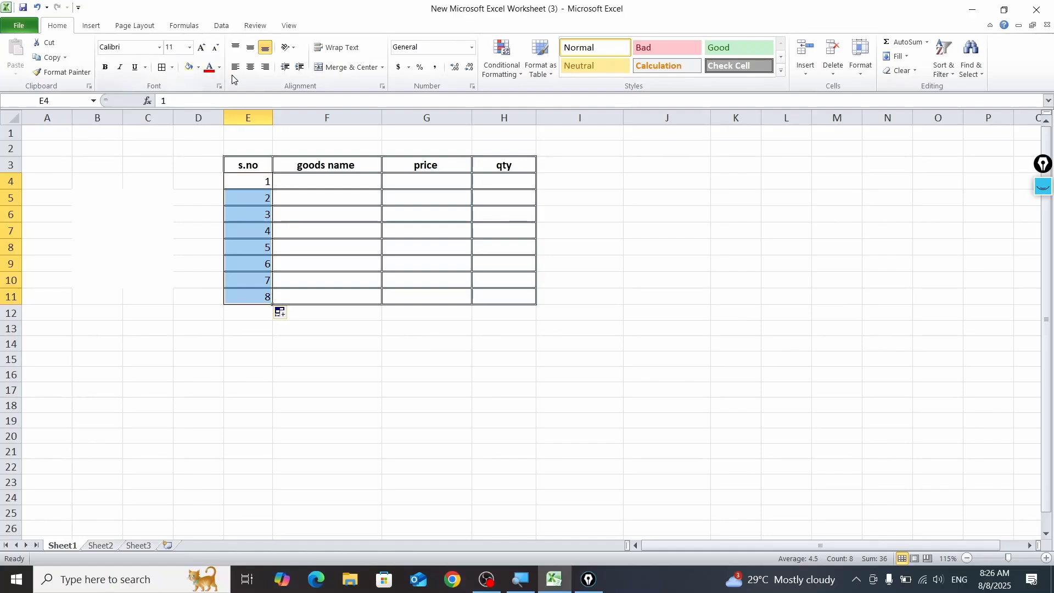
{"action": "left_click", "coordinate": [250, 66]}
{"action": "left_click", "coordinate": [228, 329]}
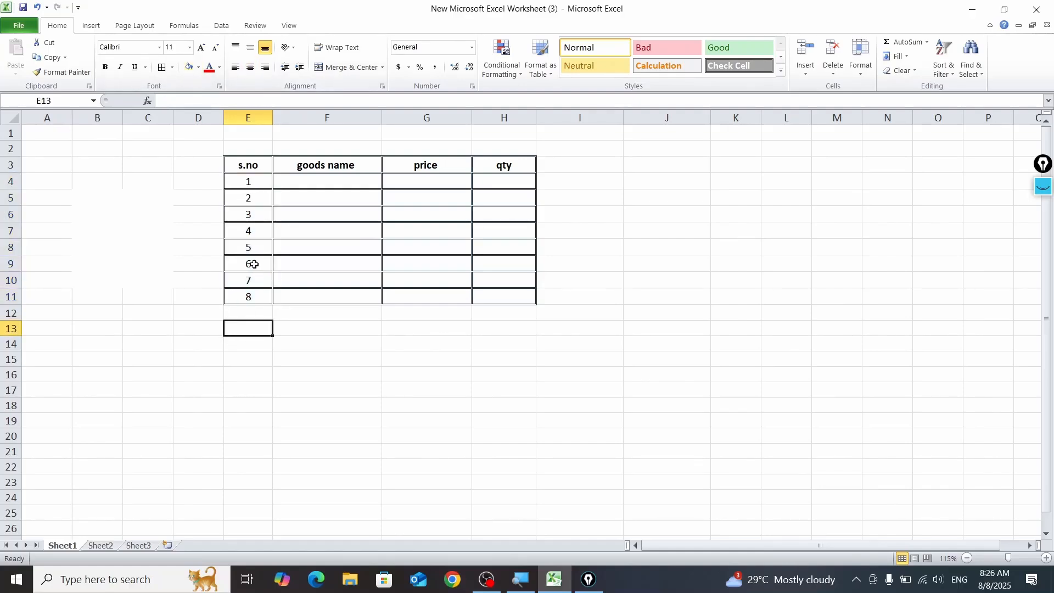
{"action": "left_click_drag", "start_coordinate": [83, 183], "coordinate": [150, 294]}
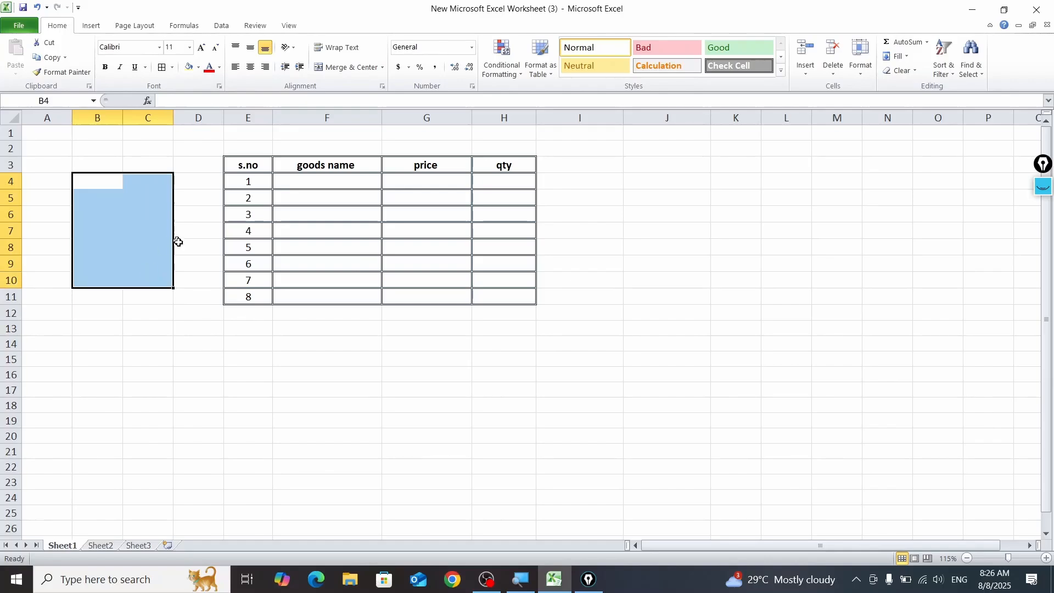
{"action": "left_click", "coordinate": [236, 358]}
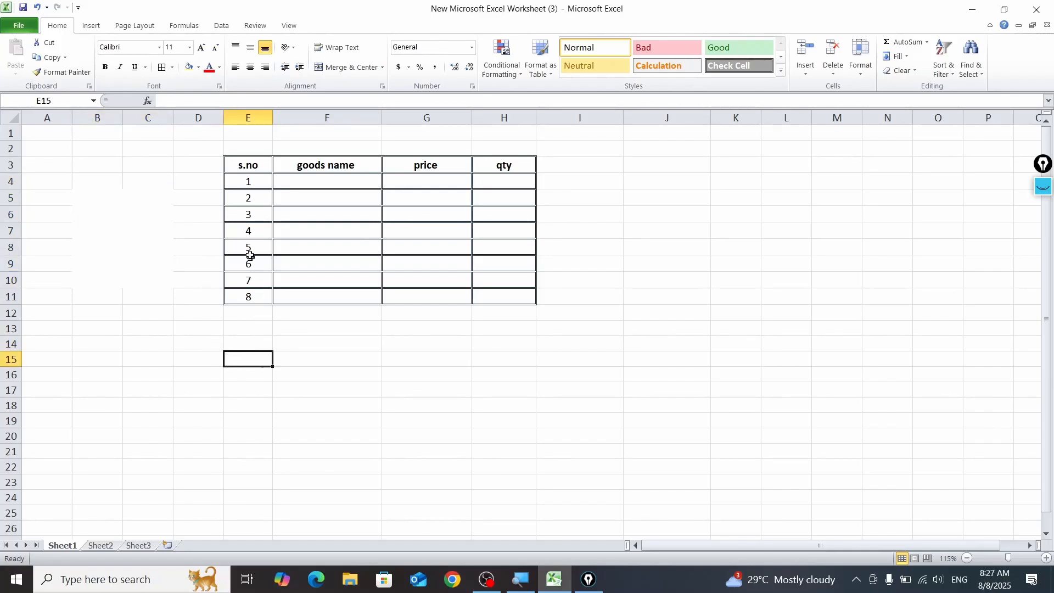
{"action": "left_click_drag", "start_coordinate": [251, 251], "coordinate": [275, 303]}
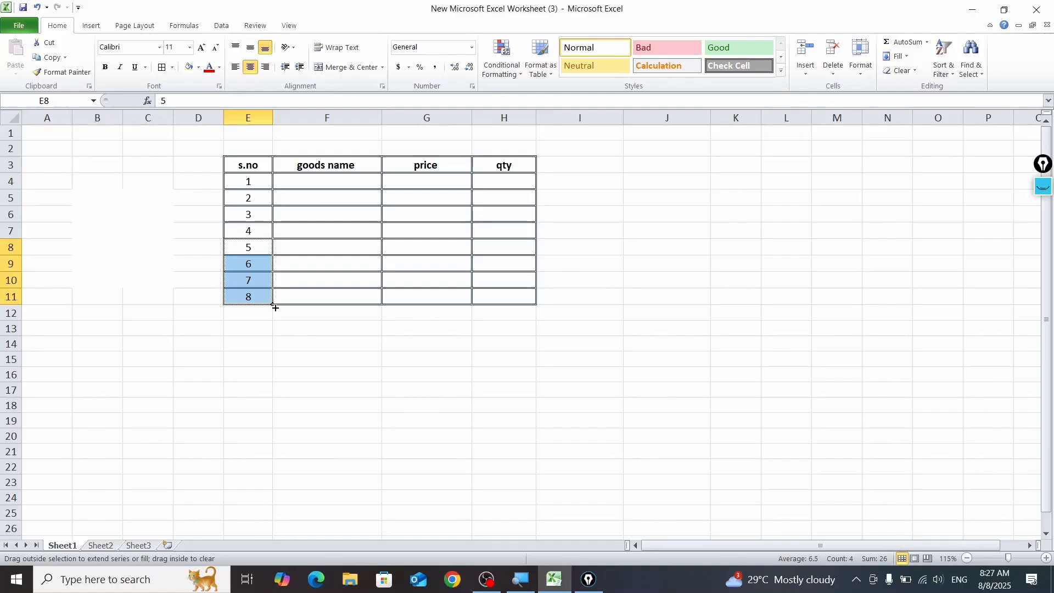
{"action": "left_click", "coordinate": [319, 342]}
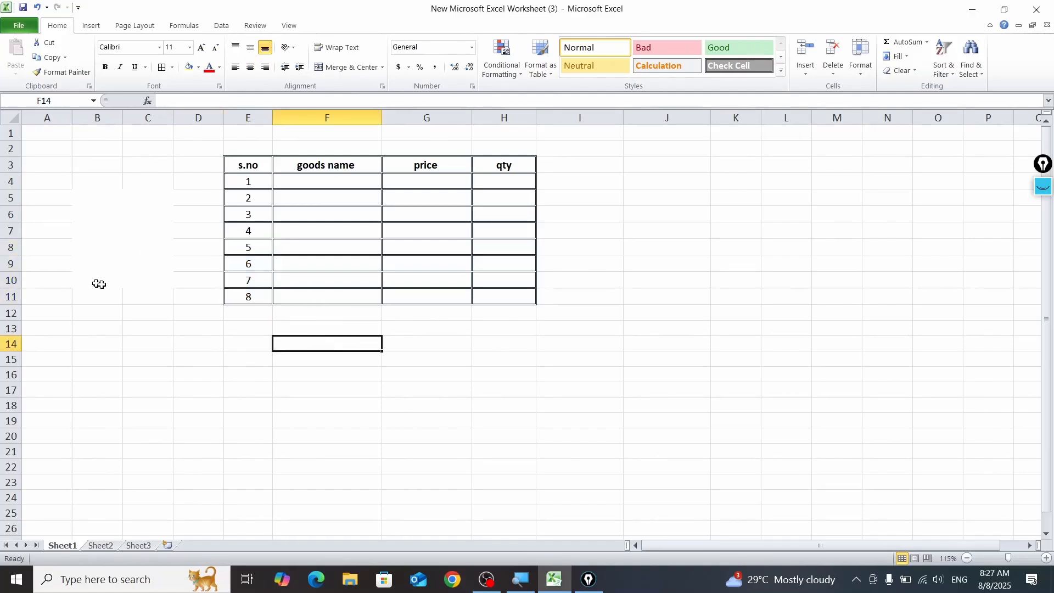
Step: Extend the bordered table by filling row E11:H11 down to row 14 as a series, continuing the serial numbers to 11
{"action": "left_click_drag", "start_coordinate": [247, 298], "coordinate": [539, 353]}
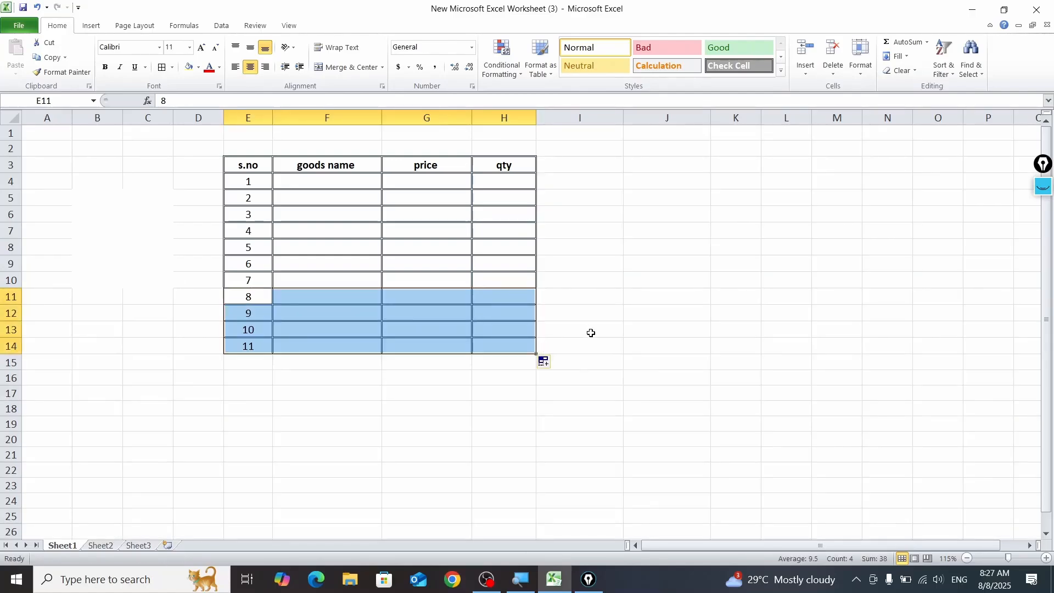
{"action": "left_click", "coordinate": [545, 364]}
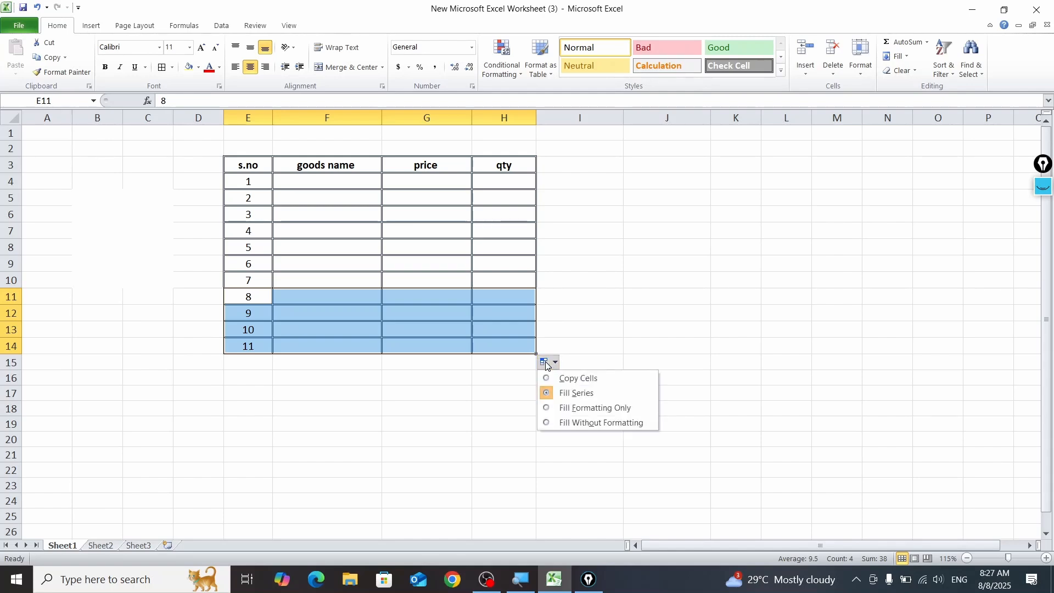
{"action": "left_click", "coordinate": [259, 430]}
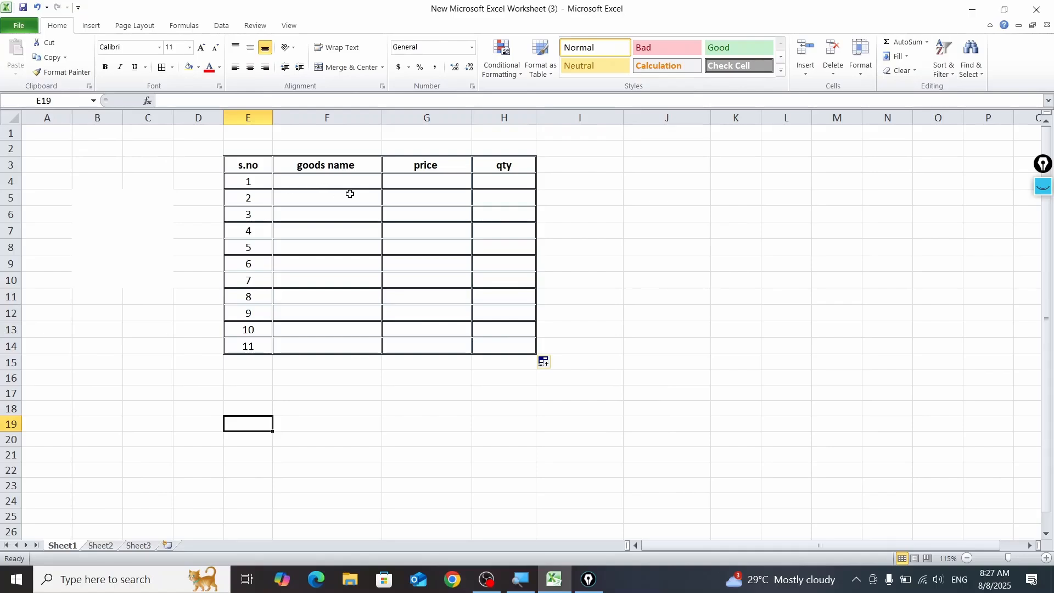
Step: Widen the "goods name", "price" and "qty" columns (F, G and H) of the table slightly
{"action": "left_click_drag", "start_coordinate": [382, 117], "coordinate": [396, 117]}
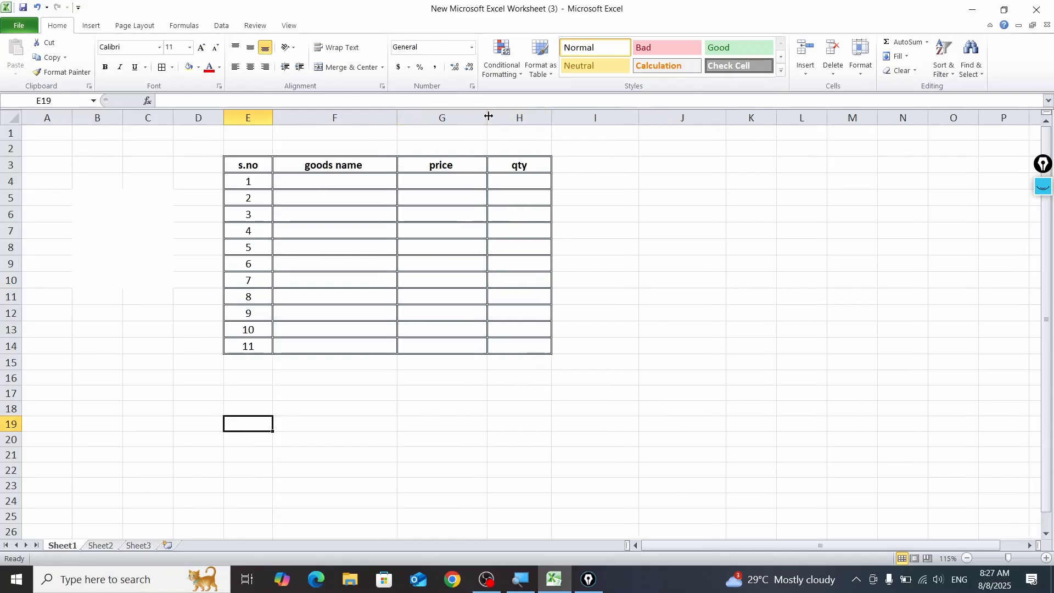
{"action": "left_click_drag", "start_coordinate": [489, 116], "coordinate": [571, 115]}
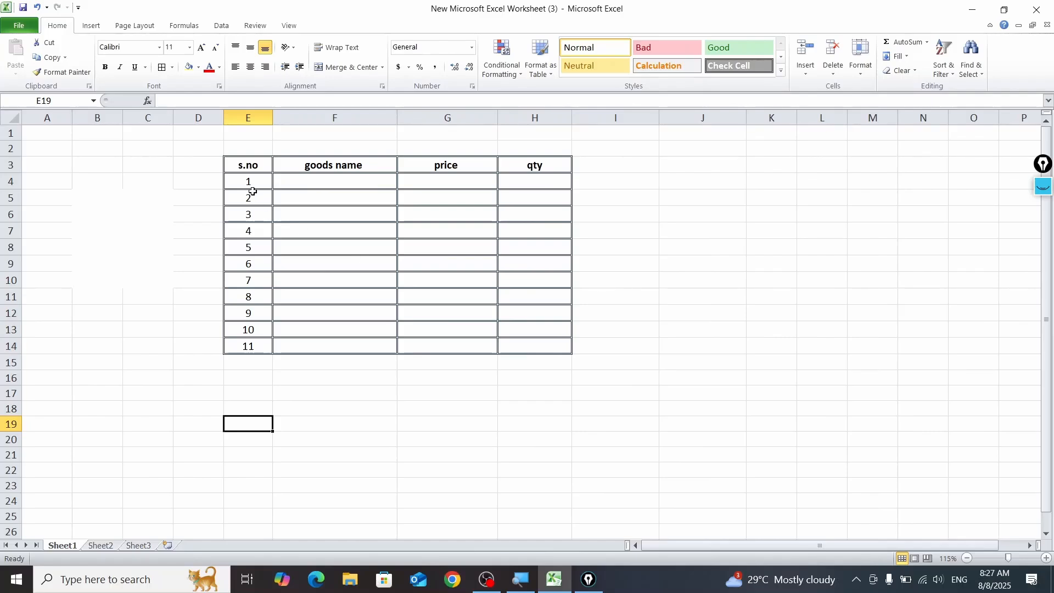
Step: Enter the sample numbers 1, 2 and 3 in cells J3 to J5 beside the table
{"action": "left_click", "coordinate": [728, 164]}
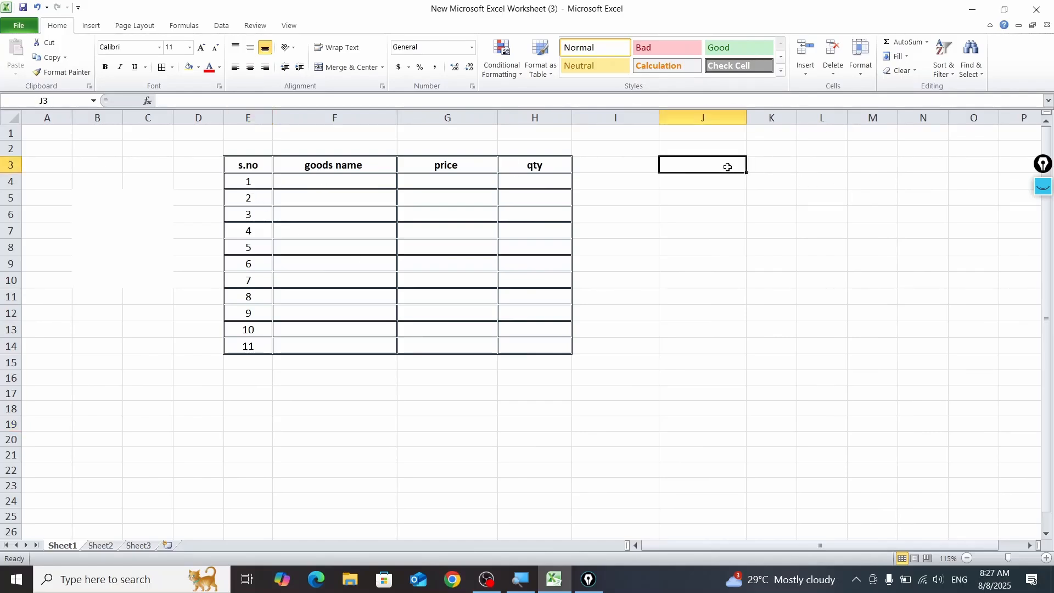
{"action": "type", "text": "1"}
{"action": "key", "text": "Return"}
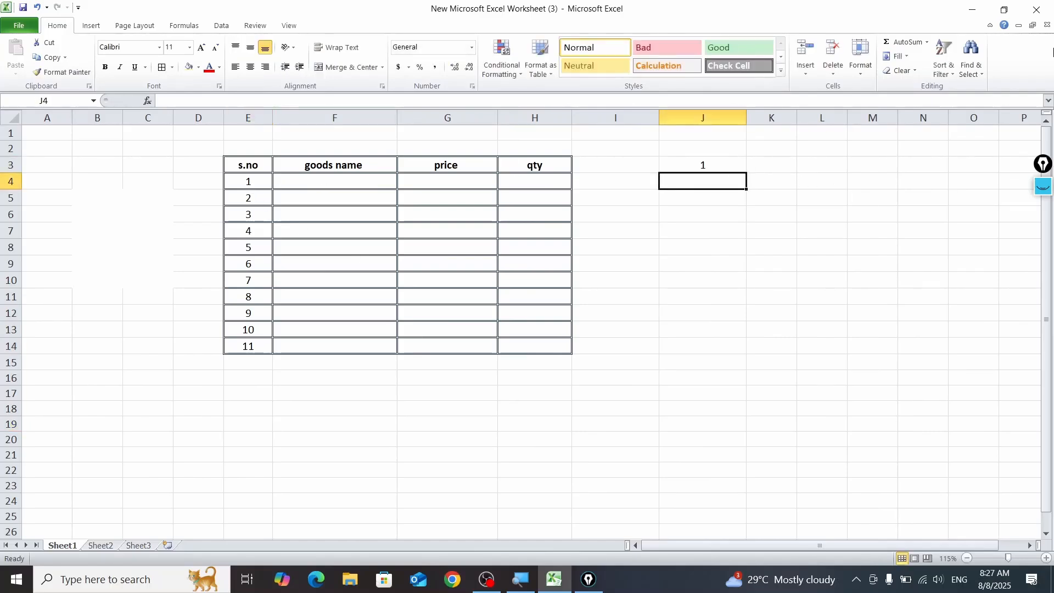
{"action": "type", "text": "2"}
{"action": "key", "text": "Return"}
{"action": "type", "text": "3"}
{"action": "key", "text": "Return"}
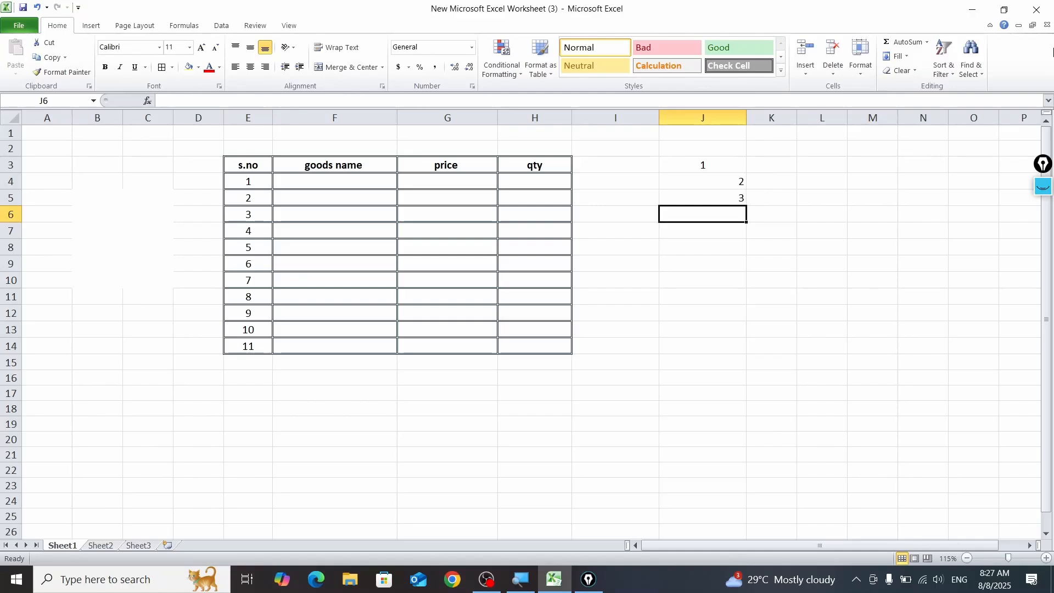
Step: Try to fill a linear series in columns from J6 with a step value of 1
{"action": "left_click", "coordinate": [906, 56]}
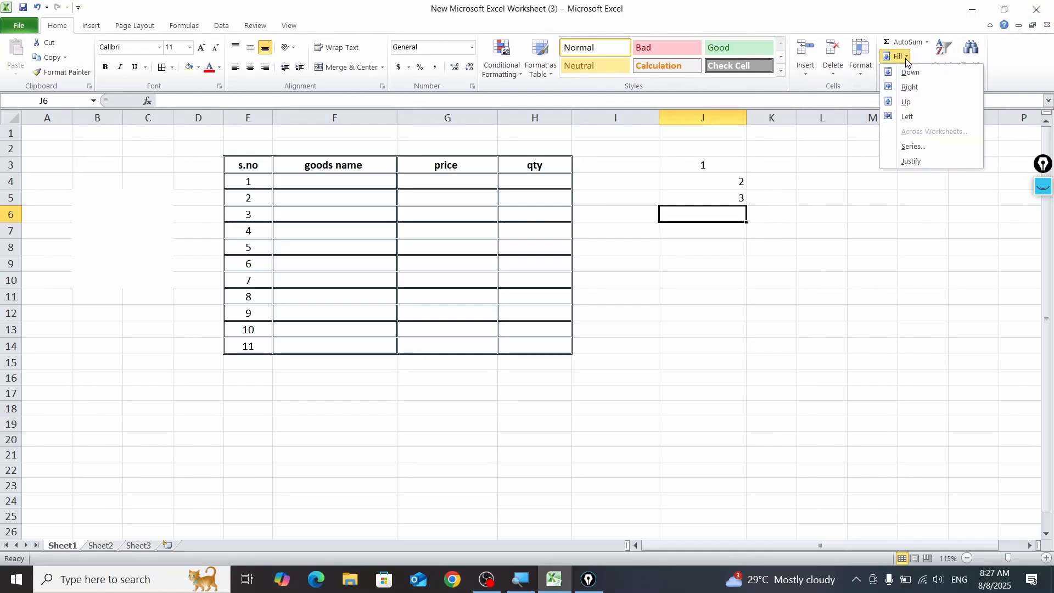
{"action": "left_click", "coordinate": [916, 147]}
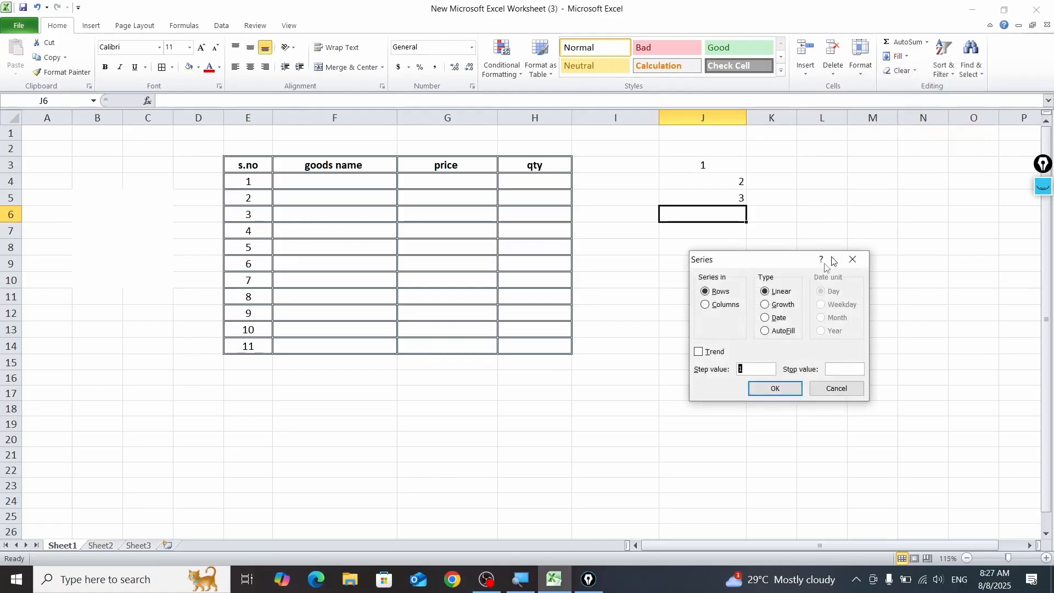
{"action": "left_click_drag", "start_coordinate": [762, 259], "coordinate": [903, 183]}
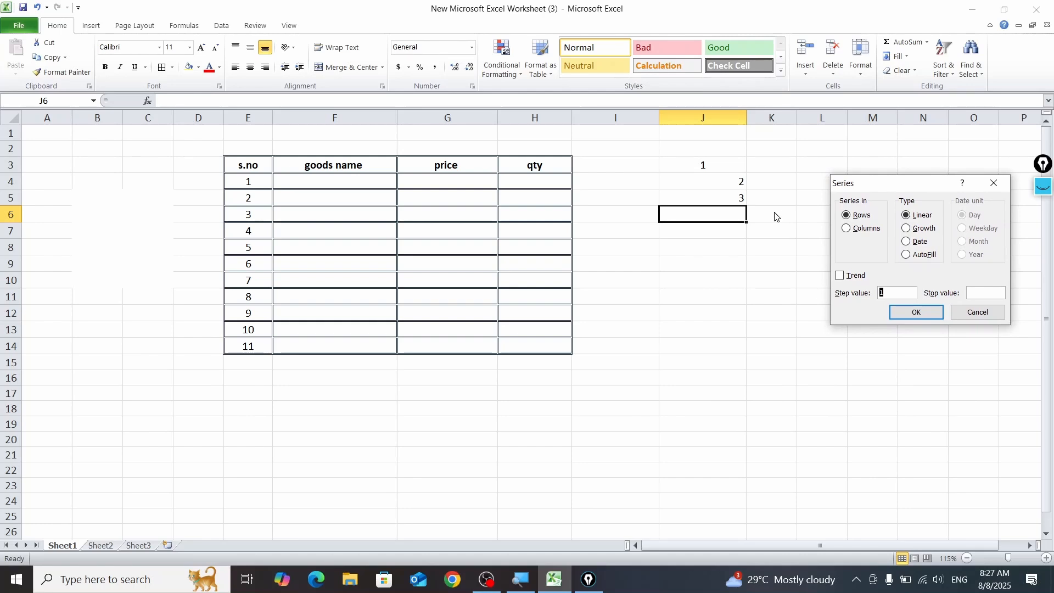
{"action": "left_click", "coordinate": [847, 230]}
{"action": "left_click", "coordinate": [905, 308]}
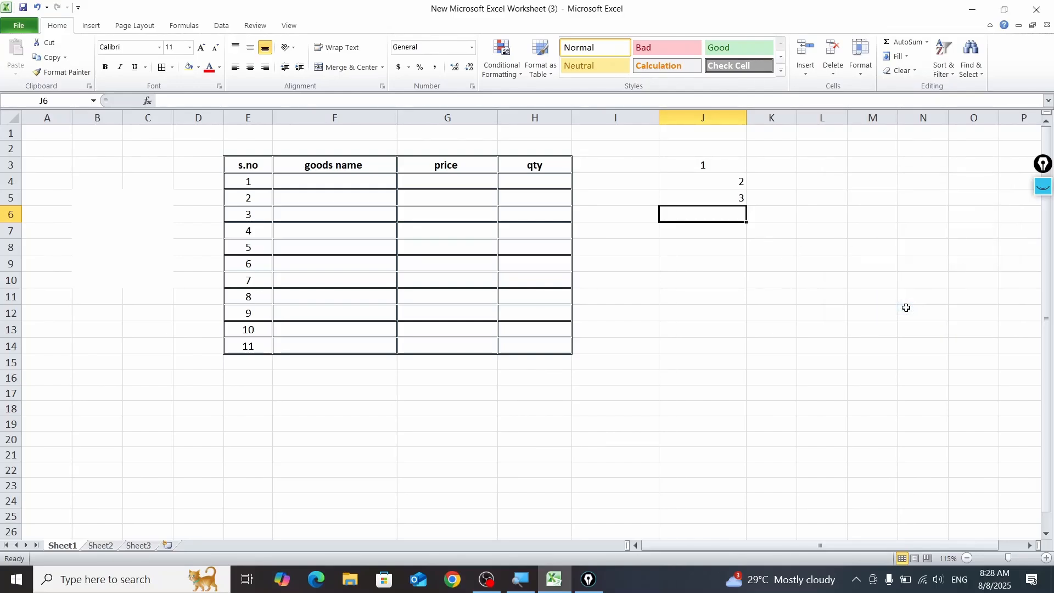
Step: Clear J3:J9 and try the Trend option of the fill series on the empty range J3:J14, switching it off again
{"action": "left_click_drag", "start_coordinate": [710, 164], "coordinate": [726, 264]}
{"action": "key", "text": "Delete"}
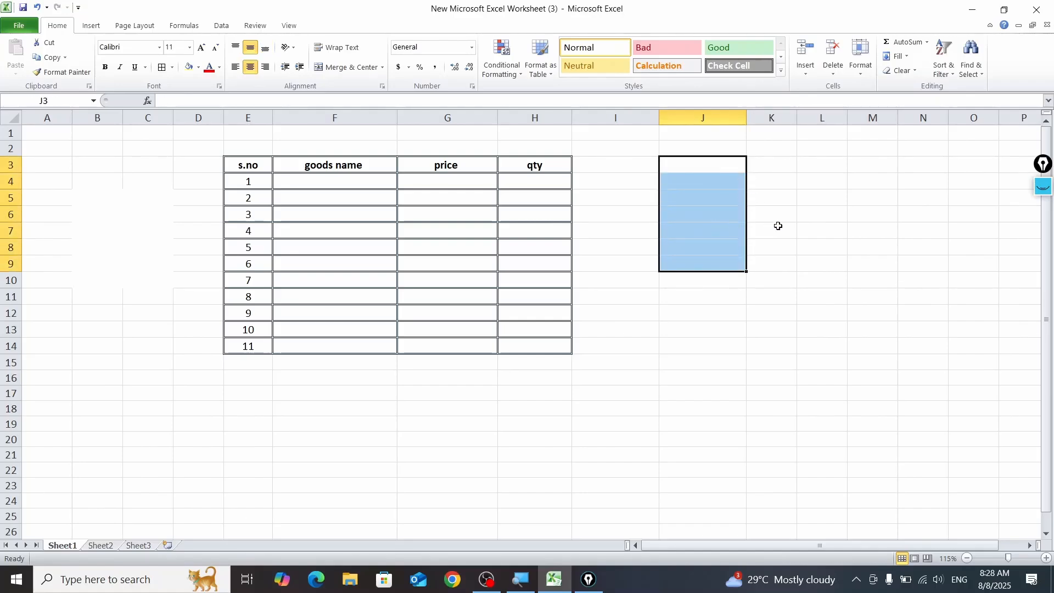
{"action": "left_click_drag", "start_coordinate": [708, 164], "coordinate": [729, 352]}
{"action": "left_click", "coordinate": [899, 56]}
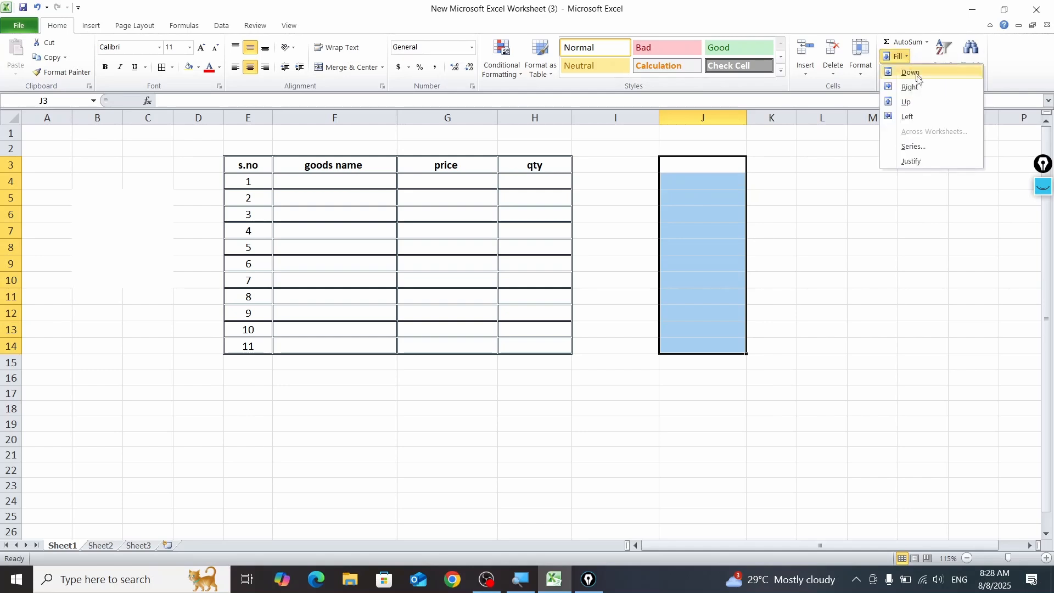
{"action": "left_click", "coordinate": [932, 155]}
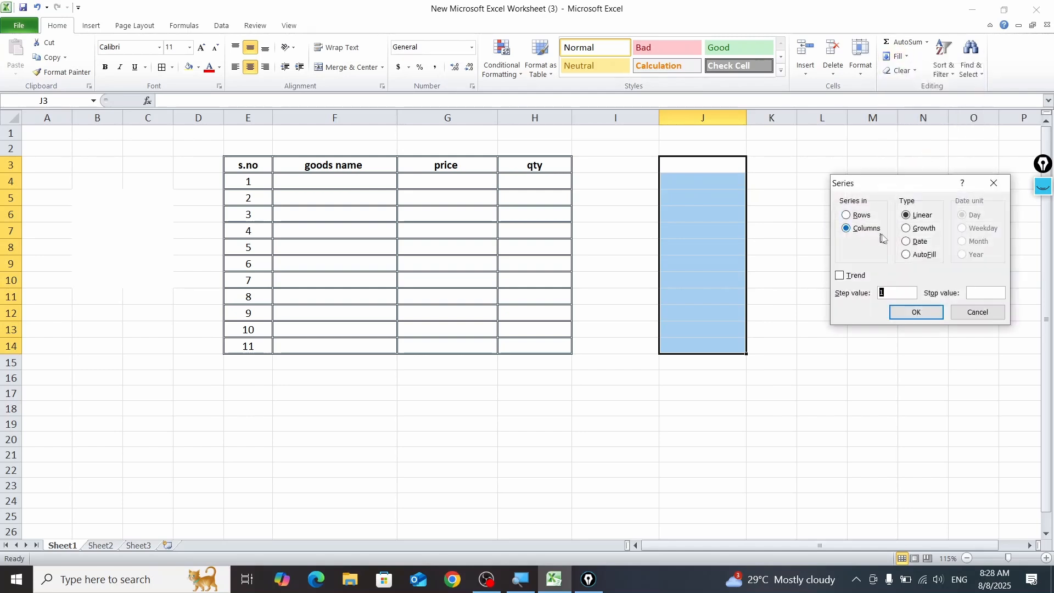
{"action": "left_click", "coordinate": [847, 280]}
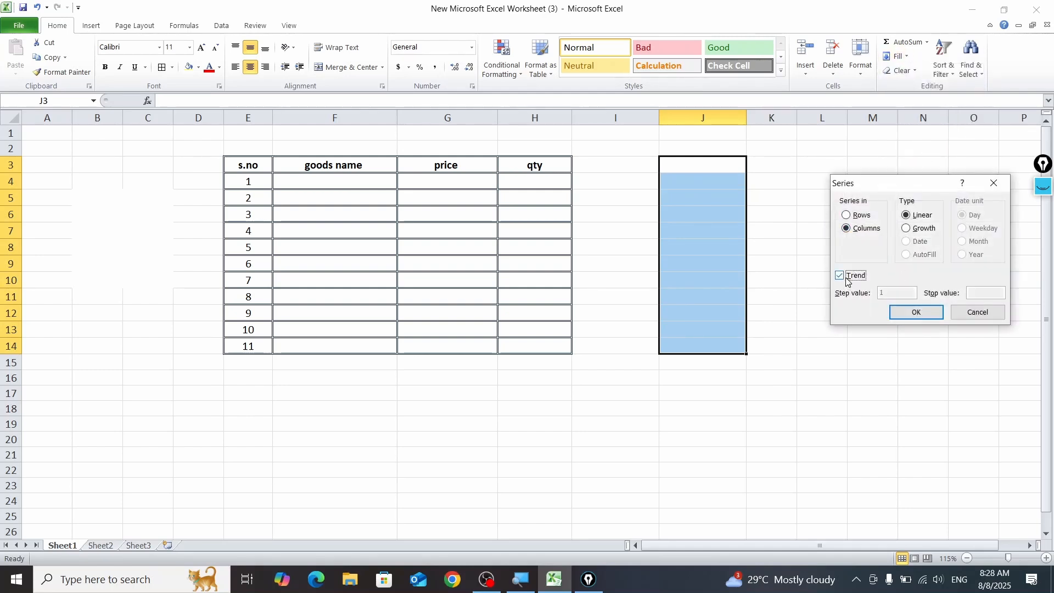
{"action": "left_click", "coordinate": [847, 279]}
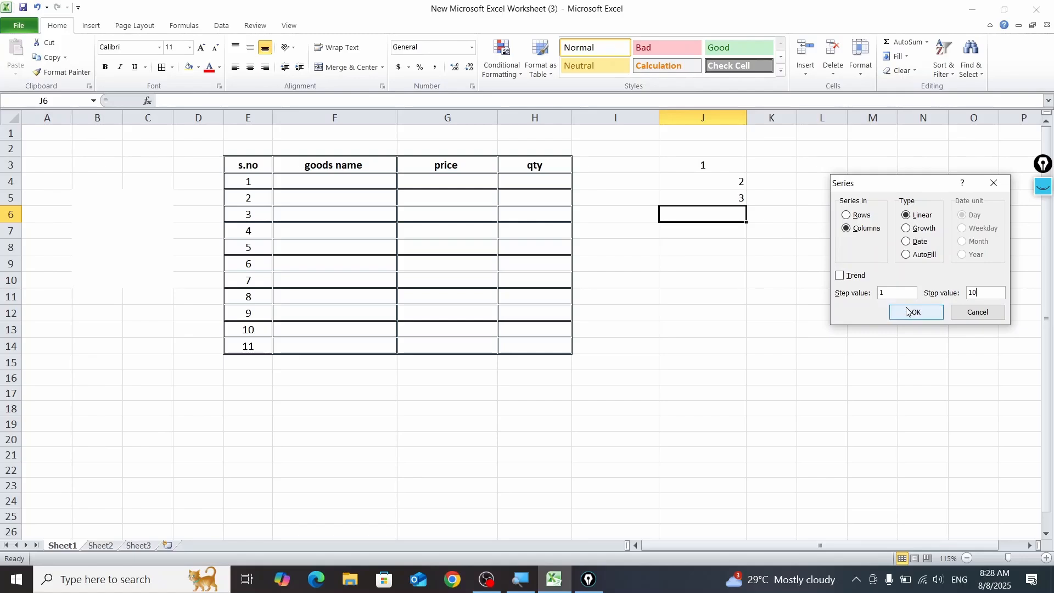
Step: Try a linear column series from J6 with step value 1 and stop value 10, and clear the numbers in J3:J9
{"action": "left_click", "coordinate": [907, 311]}
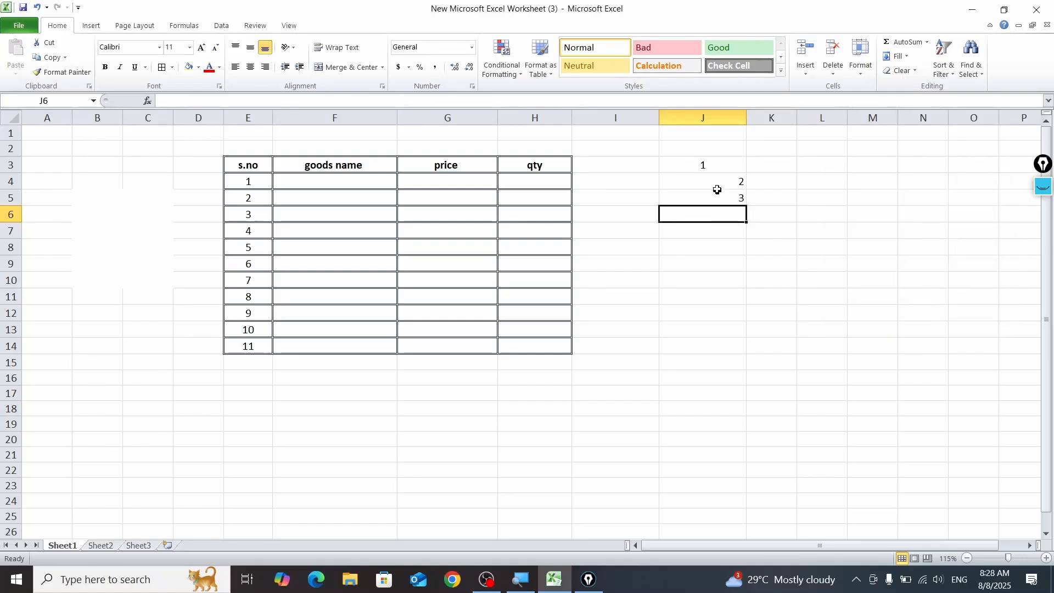
{"action": "left_click_drag", "start_coordinate": [706, 165], "coordinate": [724, 263]}
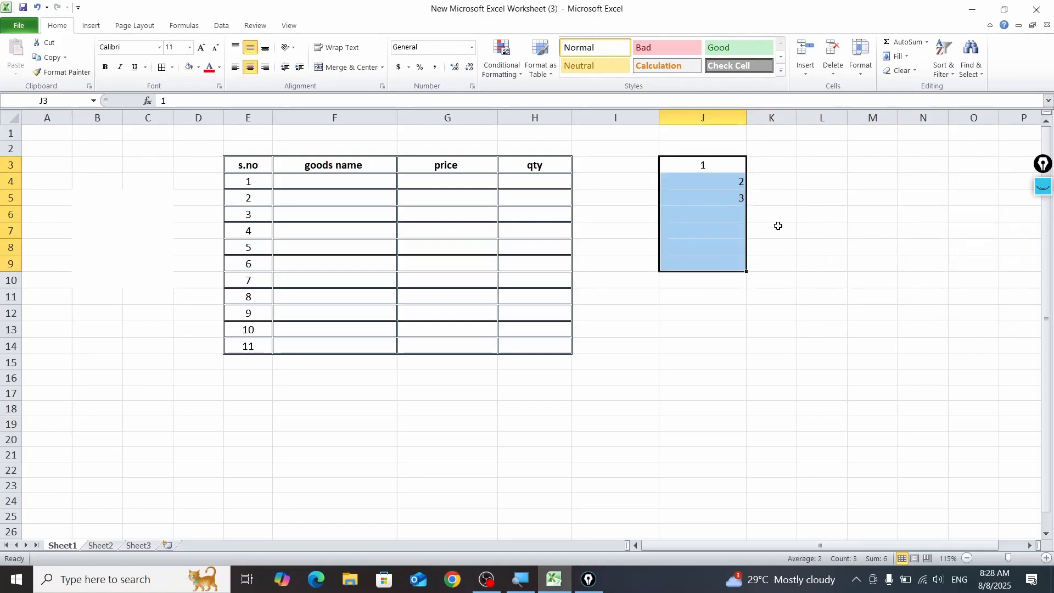
{"action": "key", "text": "Delete"}
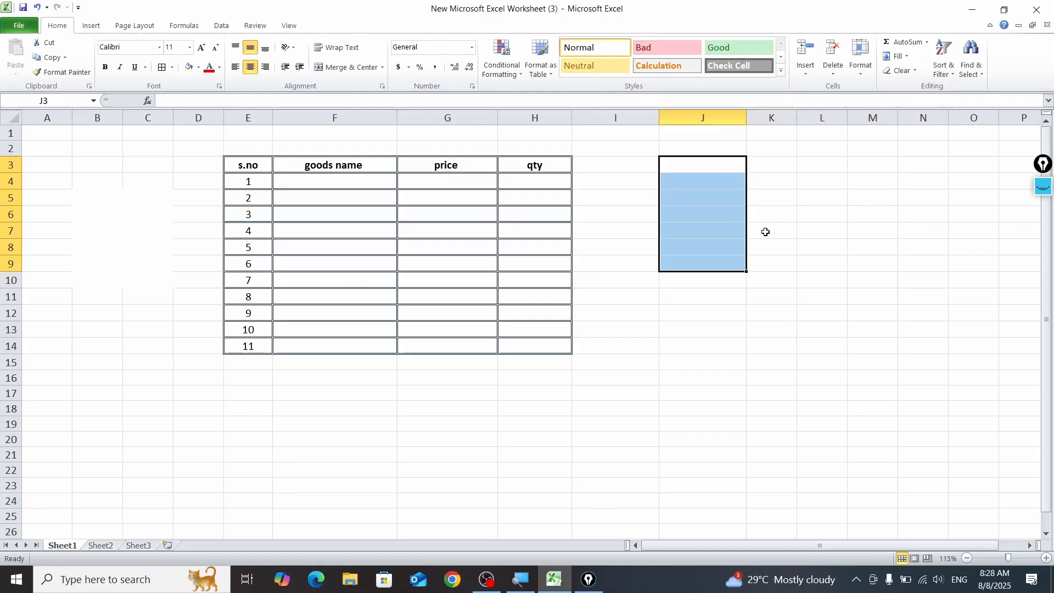
Step: Enter 1 in J3 and fill J3:J14 with a linear column series using step value 1 and stop value 10
{"action": "left_click", "coordinate": [703, 168]}
{"action": "type", "text": "1"}
{"action": "key", "text": "Return"}
{"action": "left_click", "coordinate": [724, 164]}
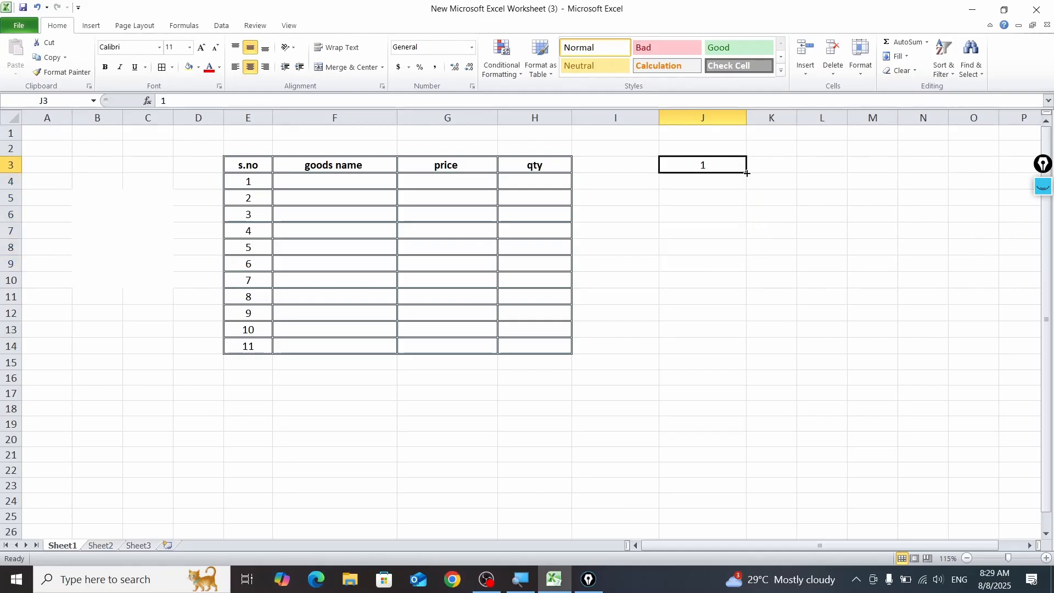
{"action": "left_click_drag", "start_coordinate": [742, 171], "coordinate": [730, 347]}
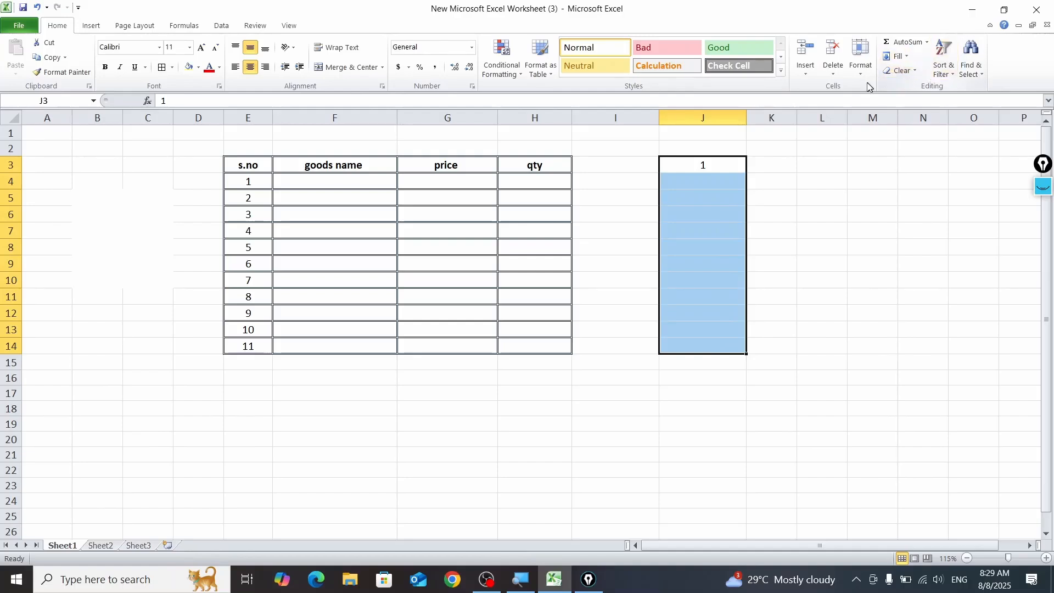
{"action": "left_click", "coordinate": [898, 56]}
{"action": "left_click", "coordinate": [922, 147]}
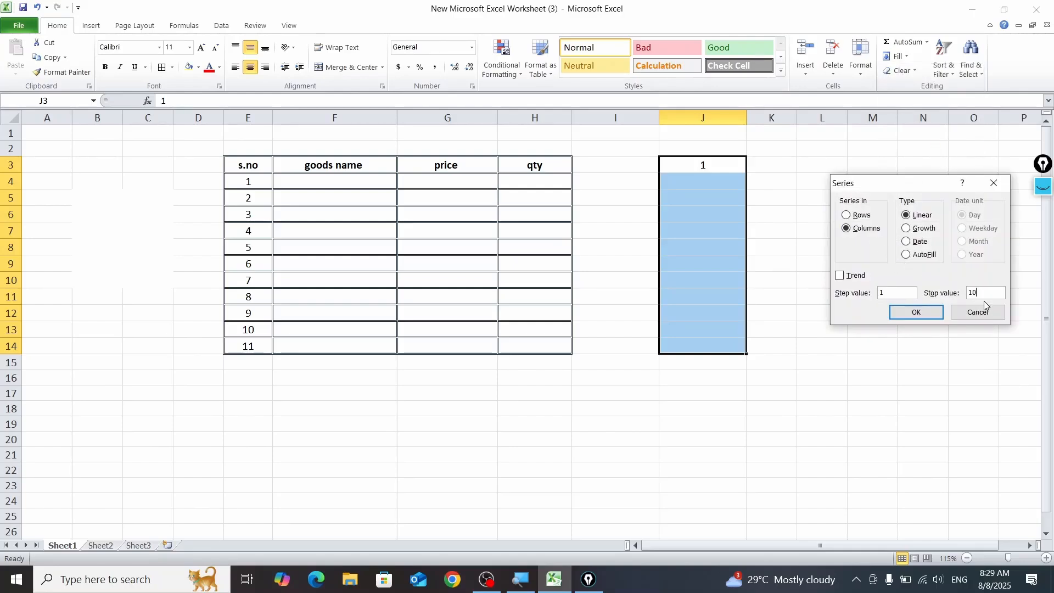
{"action": "left_click", "coordinate": [916, 312]}
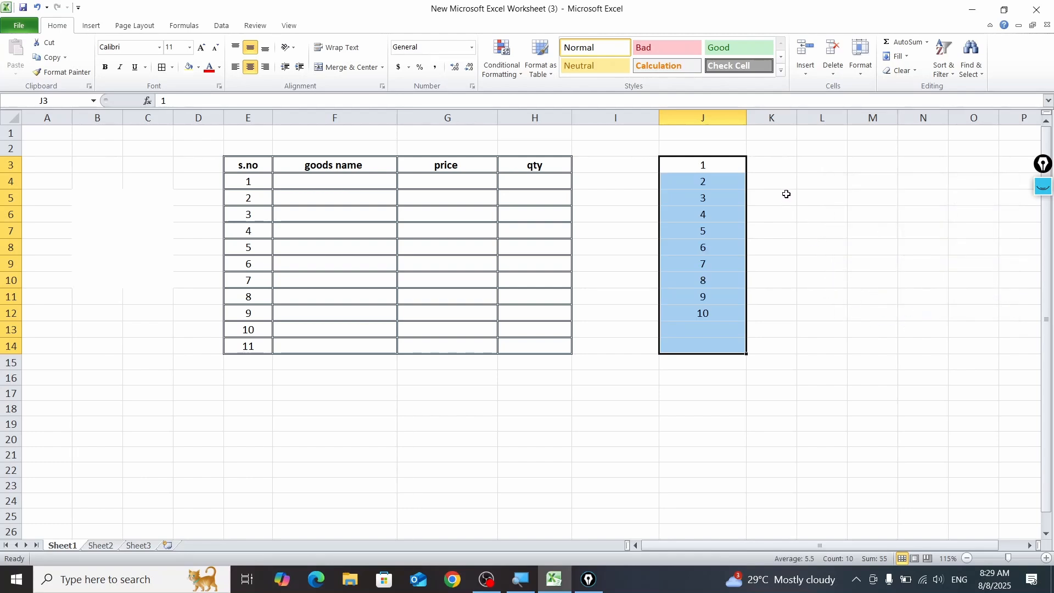
Step: Clear the filled series numbers in J3:J12
{"action": "left_click_drag", "start_coordinate": [728, 165], "coordinate": [734, 308]}
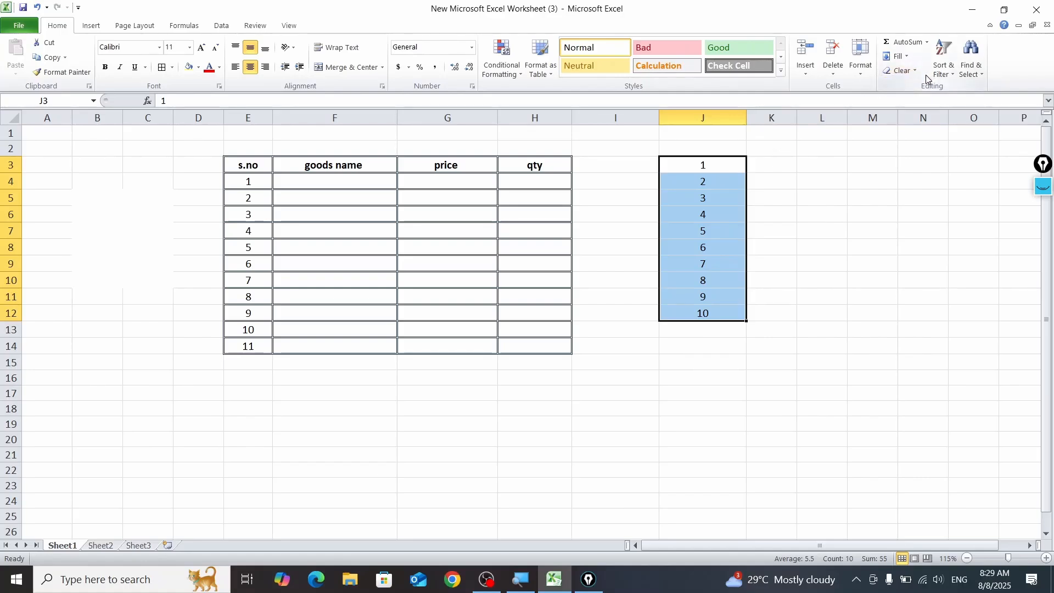
{"action": "left_click_drag", "start_coordinate": [729, 171], "coordinate": [735, 309]}
{"action": "key", "text": "Delete"}
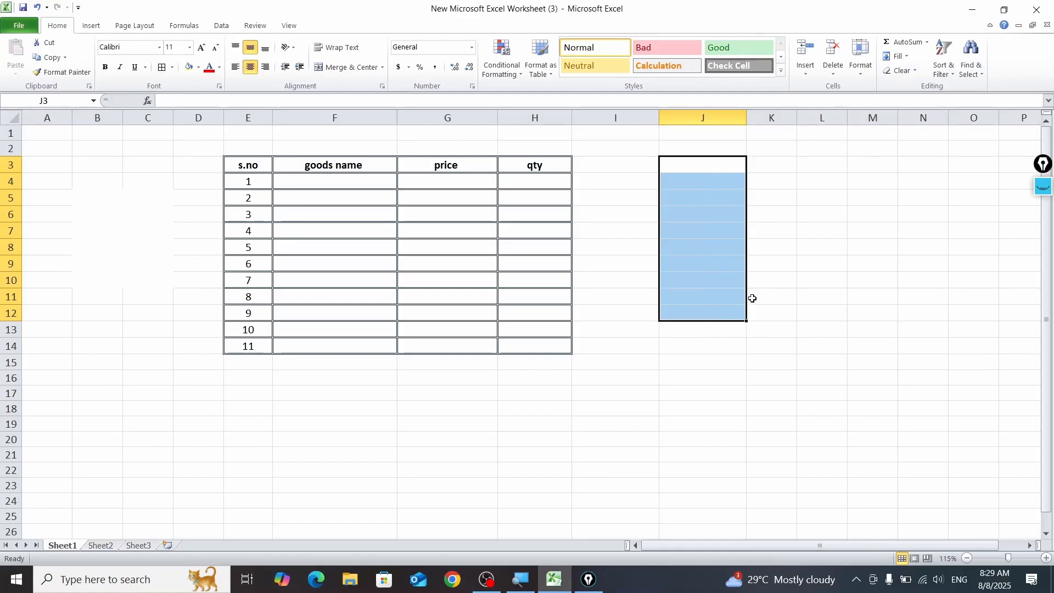
Step: Enter 2 in J3 and fill a linear series along the row with step value 2 and stop value 20
{"action": "left_click", "coordinate": [715, 167]}
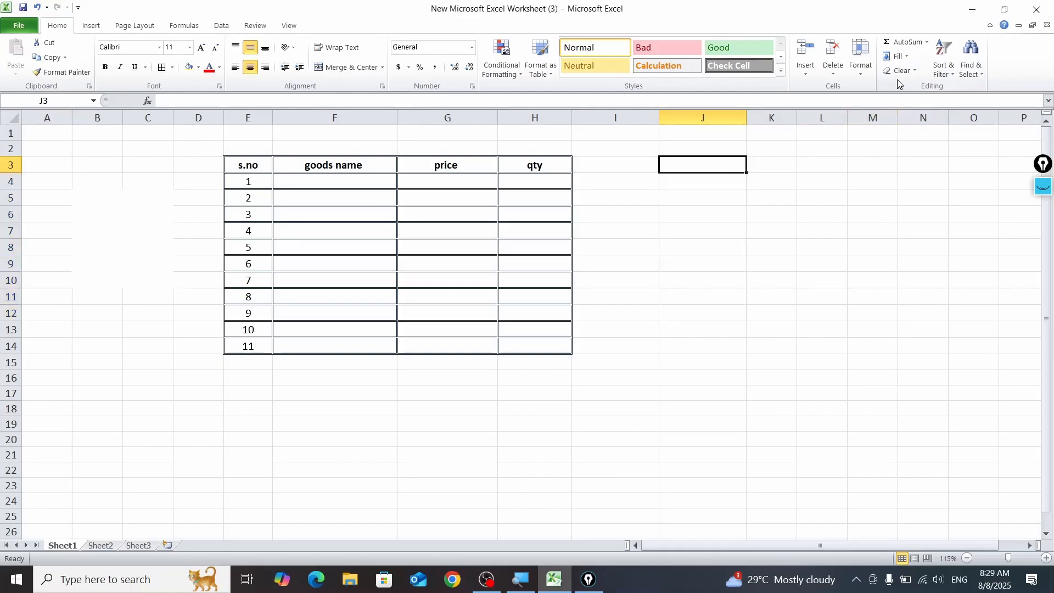
{"action": "type", "text": "2"}
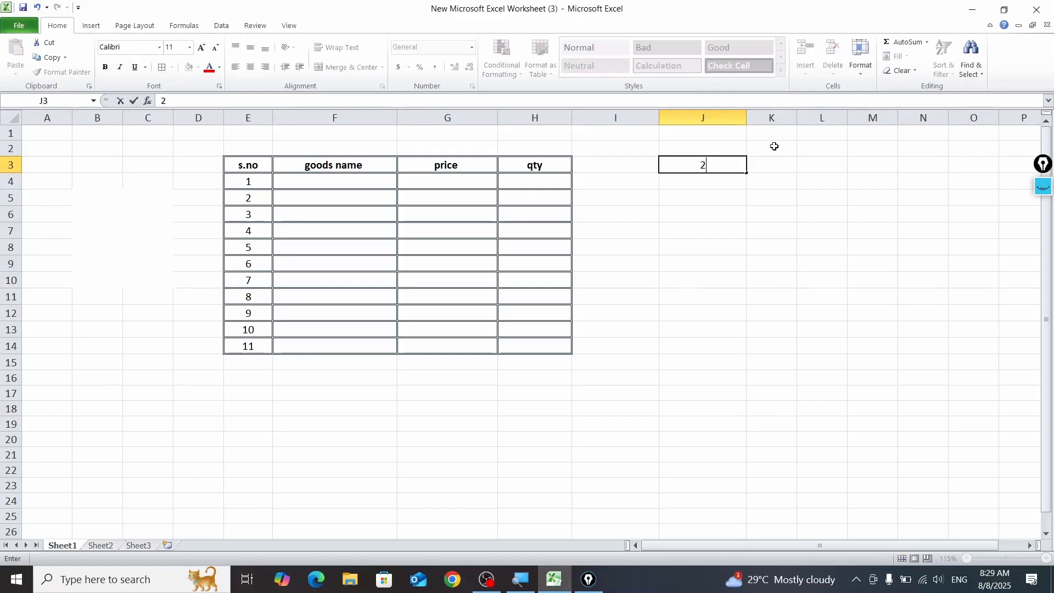
{"action": "key", "text": "Return"}
{"action": "key", "text": "Up"}
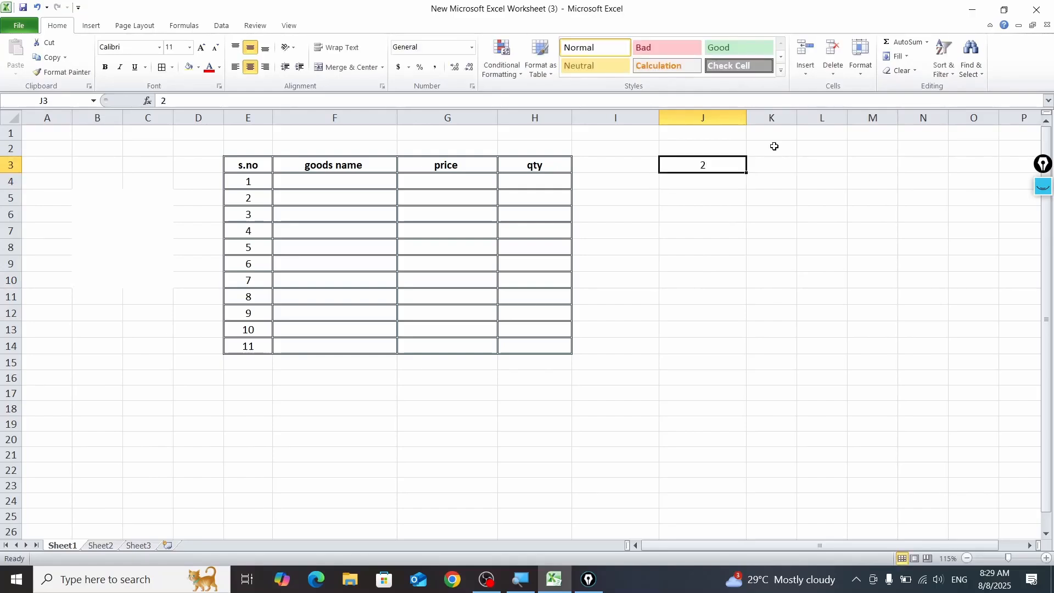
{"action": "left_click", "coordinate": [898, 57]}
{"action": "left_click", "coordinate": [913, 146]}
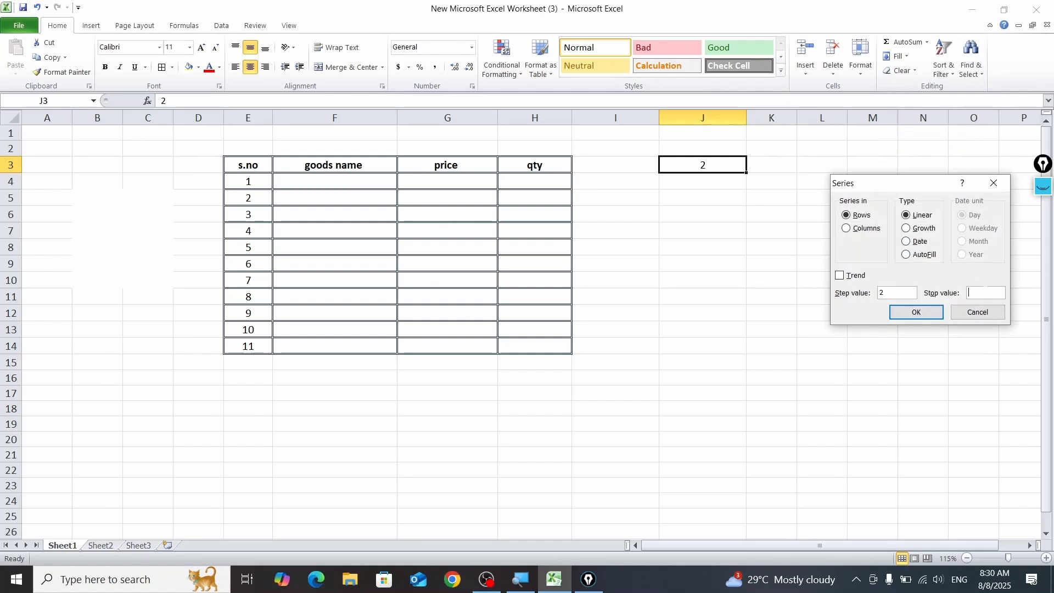
{"action": "left_click", "coordinate": [933, 314]}
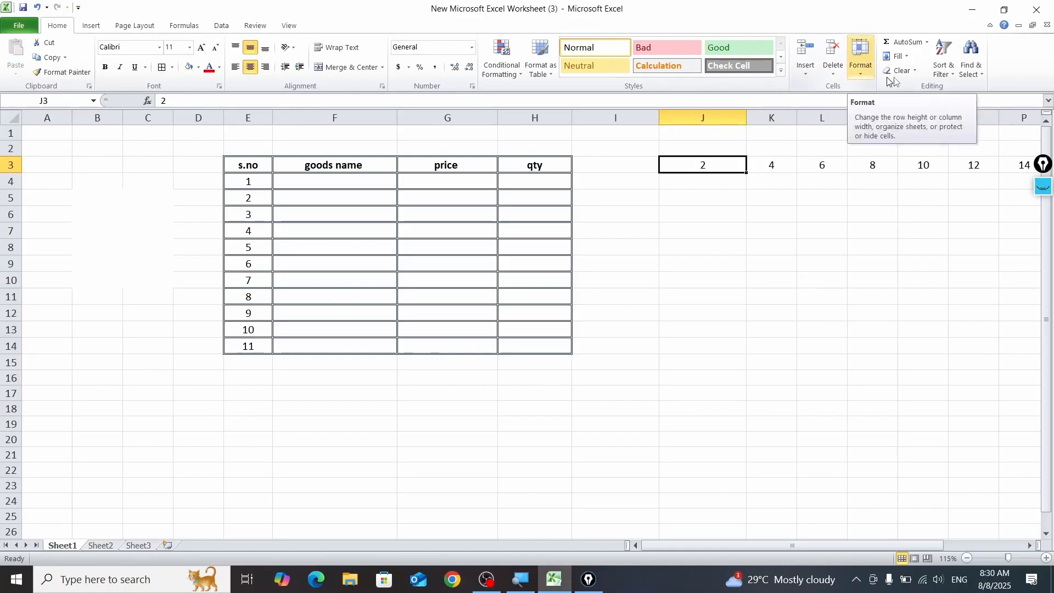
Step: Fill a linear series down the column from J3 with step value 2 and stop value 20
{"action": "left_click", "coordinate": [898, 56]}
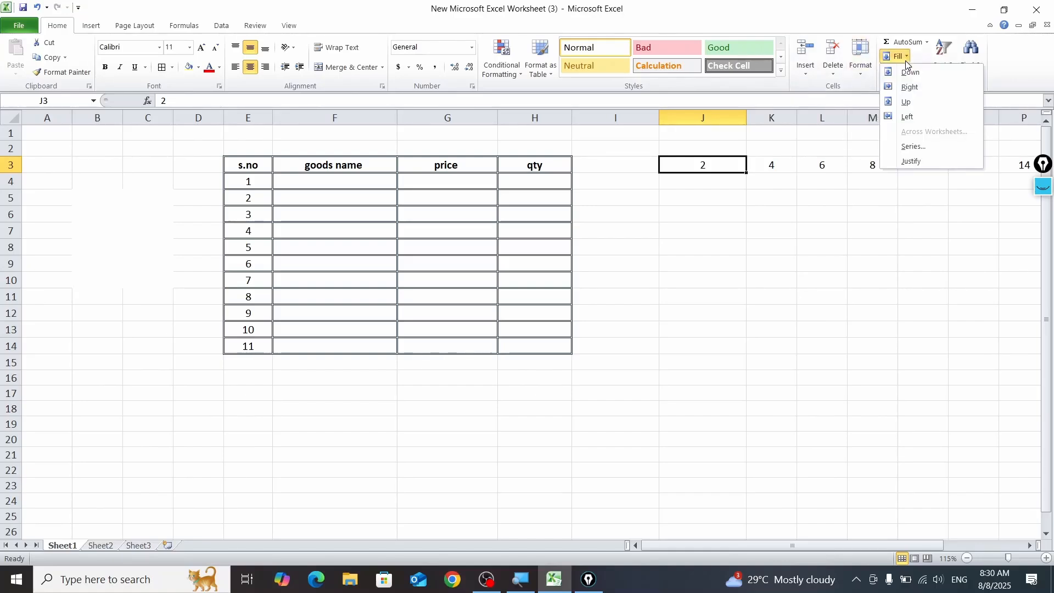
{"action": "left_click", "coordinate": [924, 145]}
{"action": "left_click", "coordinate": [862, 228]}
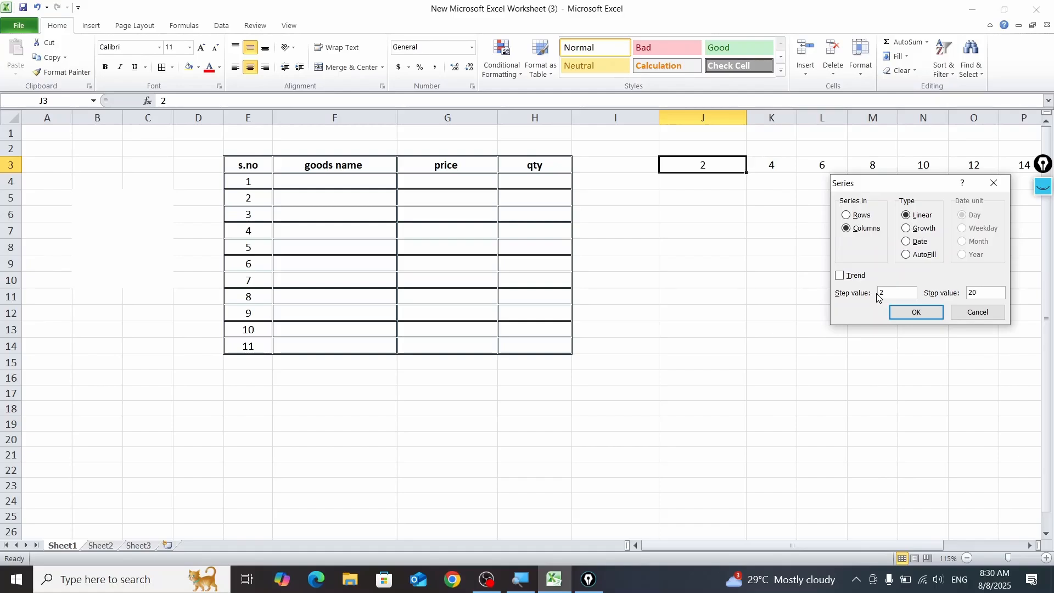
{"action": "left_click", "coordinate": [904, 311]}
{"action": "left_click", "coordinate": [845, 347]}
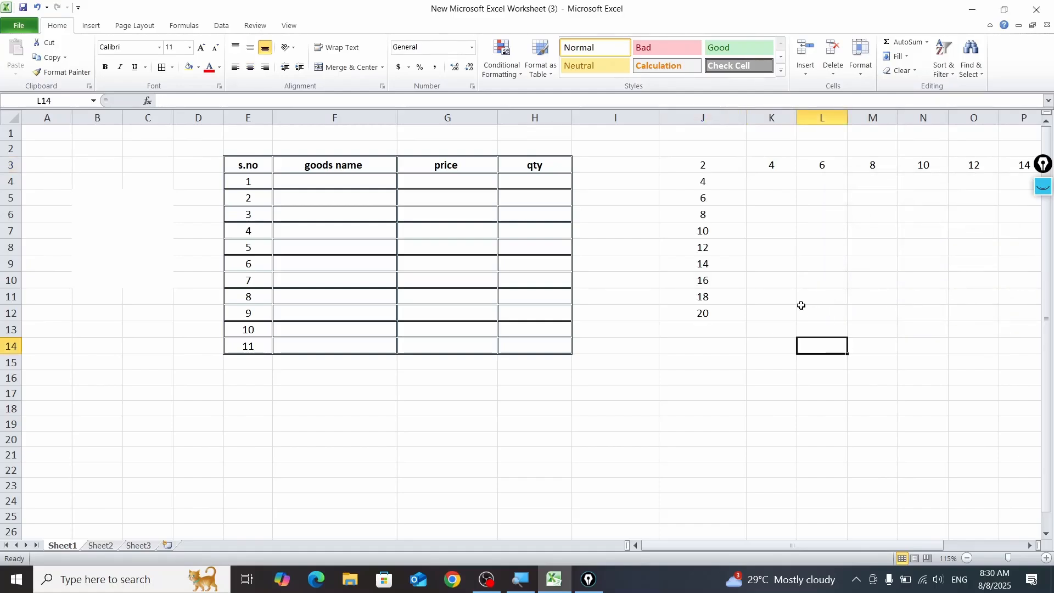
Step: Clear the row and column series numbers by emptying the range J2:S13
{"action": "left_click_drag", "start_coordinate": [672, 141], "coordinate": [996, 324]}
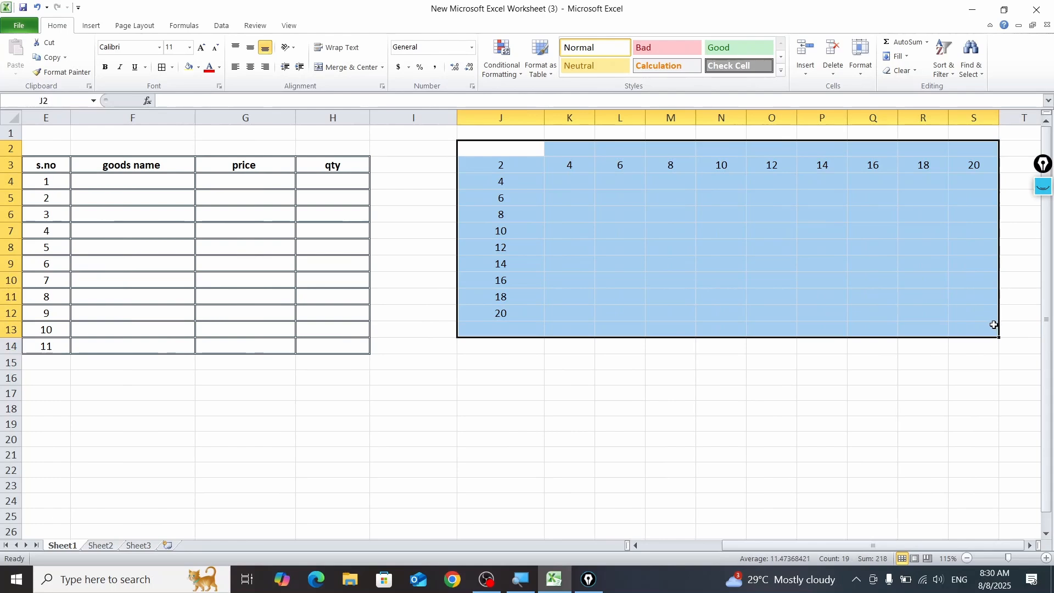
{"action": "key", "text": "Delete"}
{"action": "left_click_drag", "start_coordinate": [804, 545], "coordinate": [655, 546]}
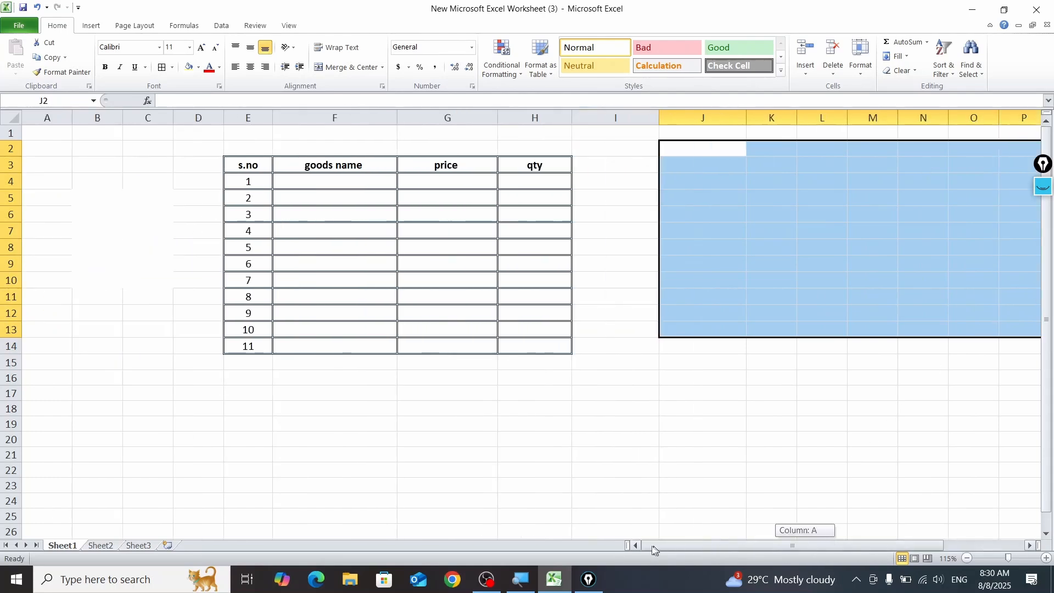
Step: Enter table, chair and fan as the first three goods names in F4:F6
{"action": "left_click", "coordinate": [324, 183]}
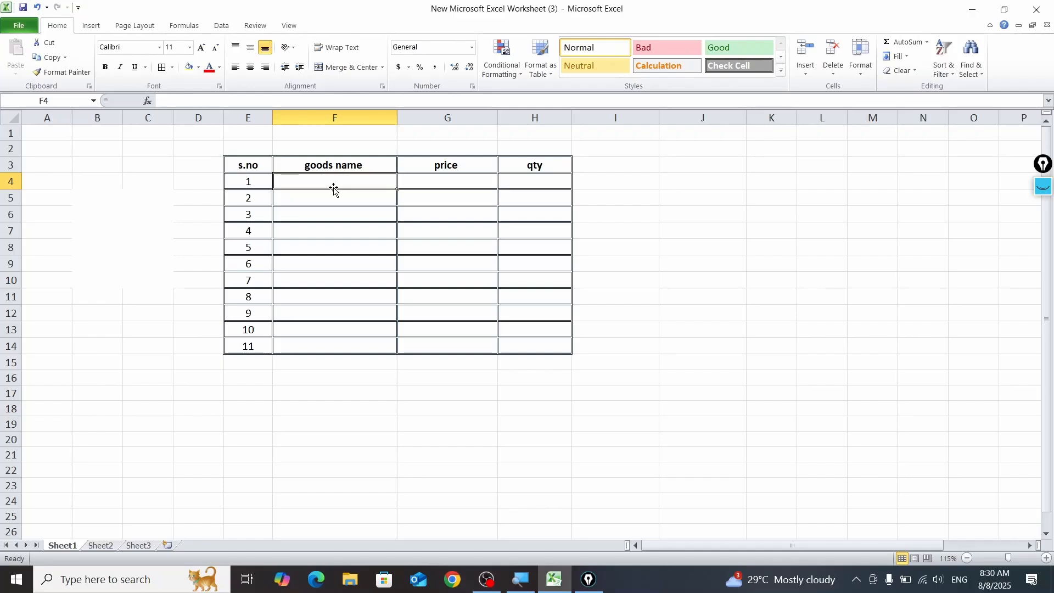
{"action": "type", "text": "table"}
{"action": "key", "text": "Return"}
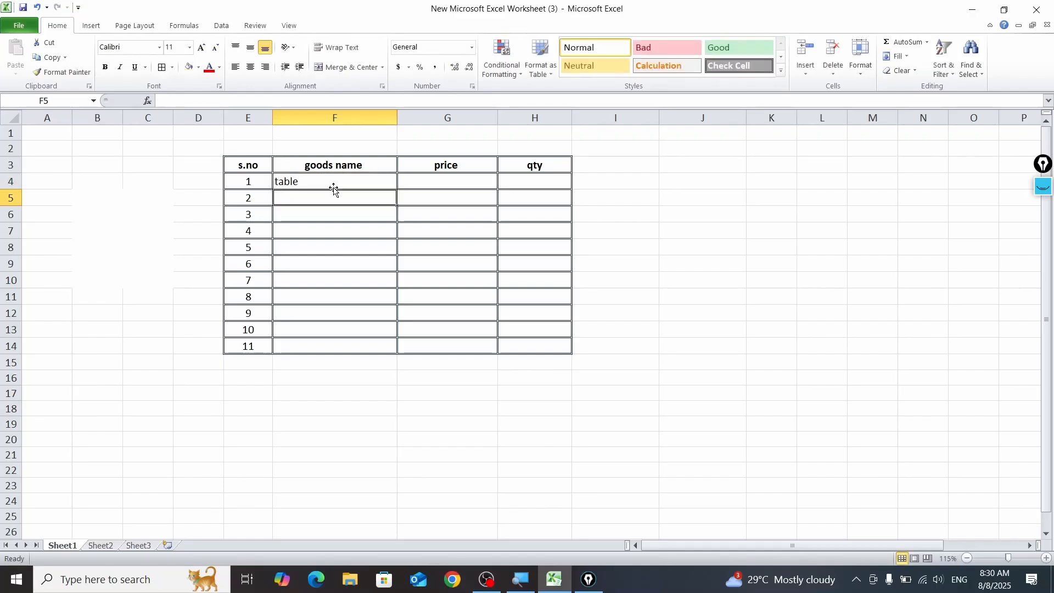
{"action": "type", "text": "chair"}
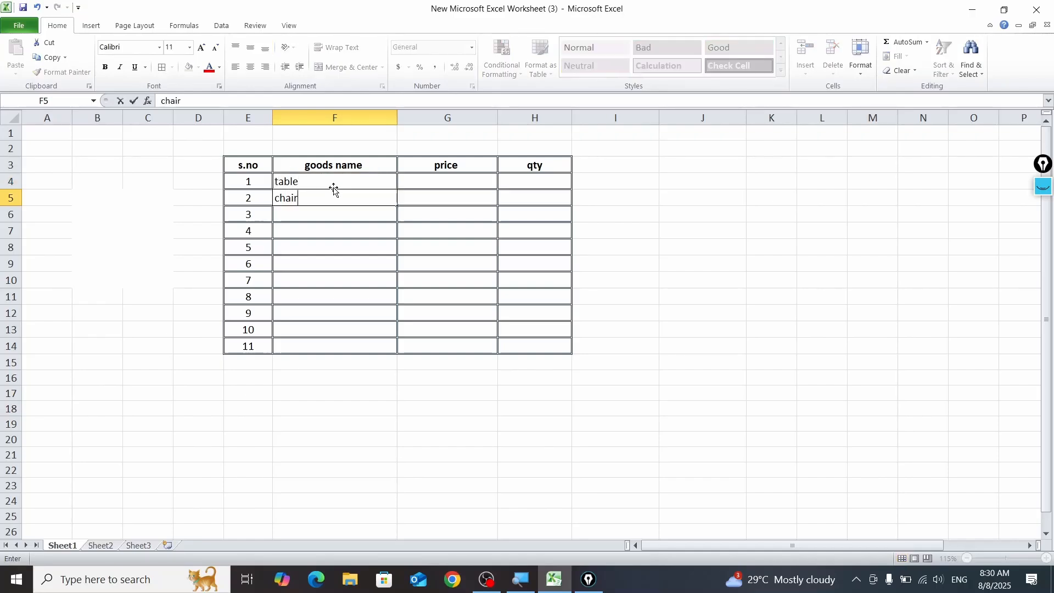
{"action": "type", "text": "fa"}
{"action": "key", "text": "BackSpace"}
{"action": "key", "text": "BackSpace"}
{"action": "key", "text": "Return"}
{"action": "type", "text": "fan"}
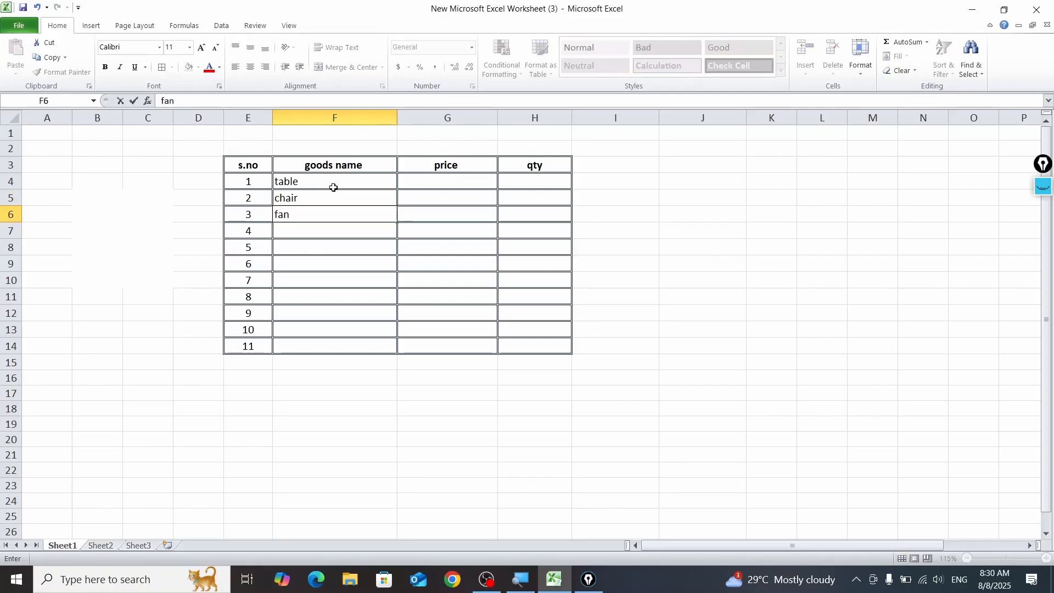
{"action": "key", "text": "Return"}
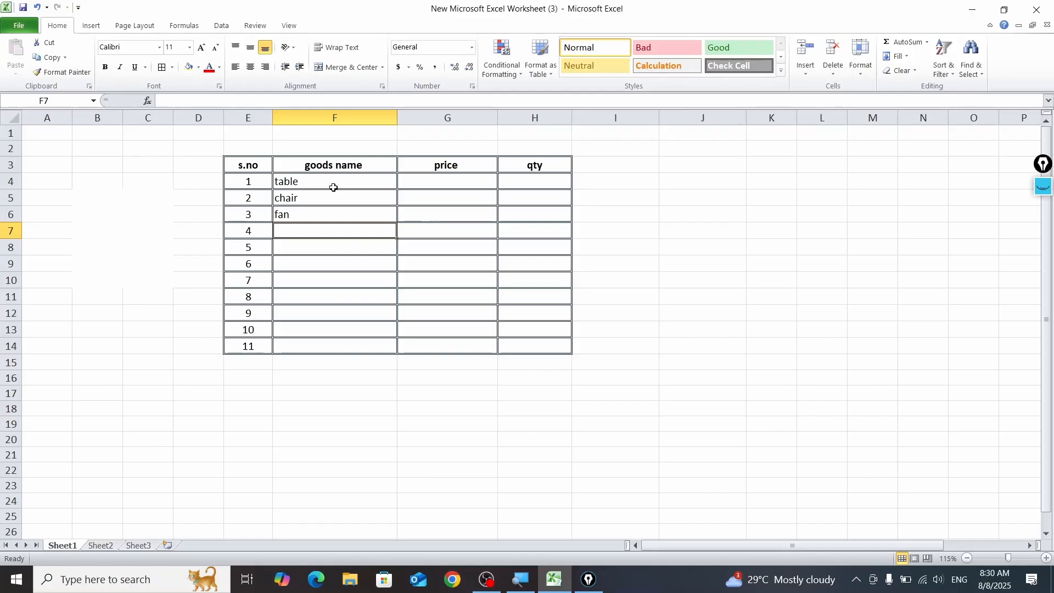
Step: Enter pen, copy, window and map as goods names in F7:F10
{"action": "type", "text": "pen"}
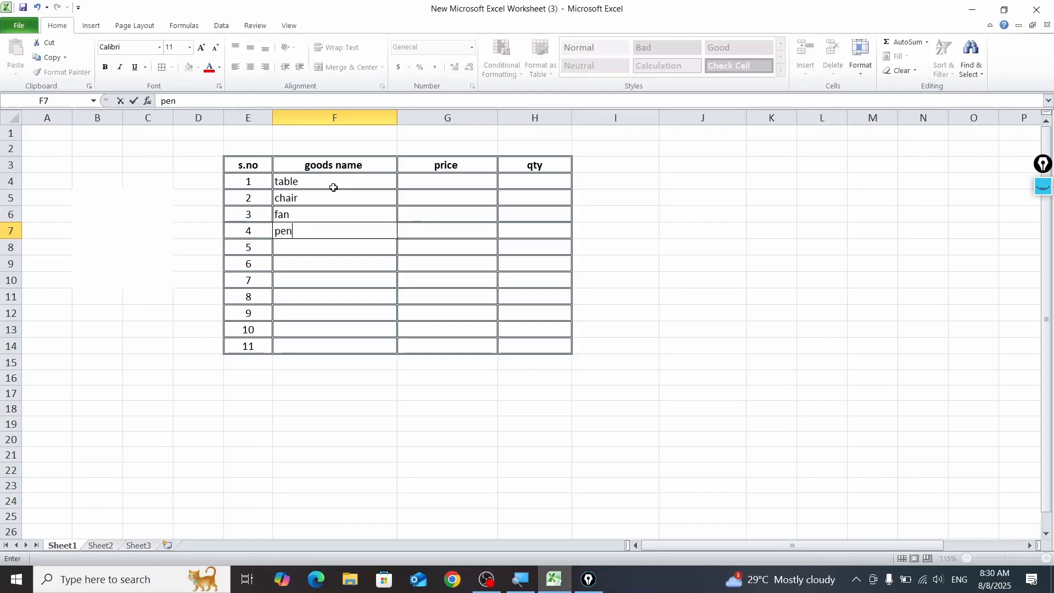
{"action": "key", "text": "Return"}
{"action": "type", "text": "copy"}
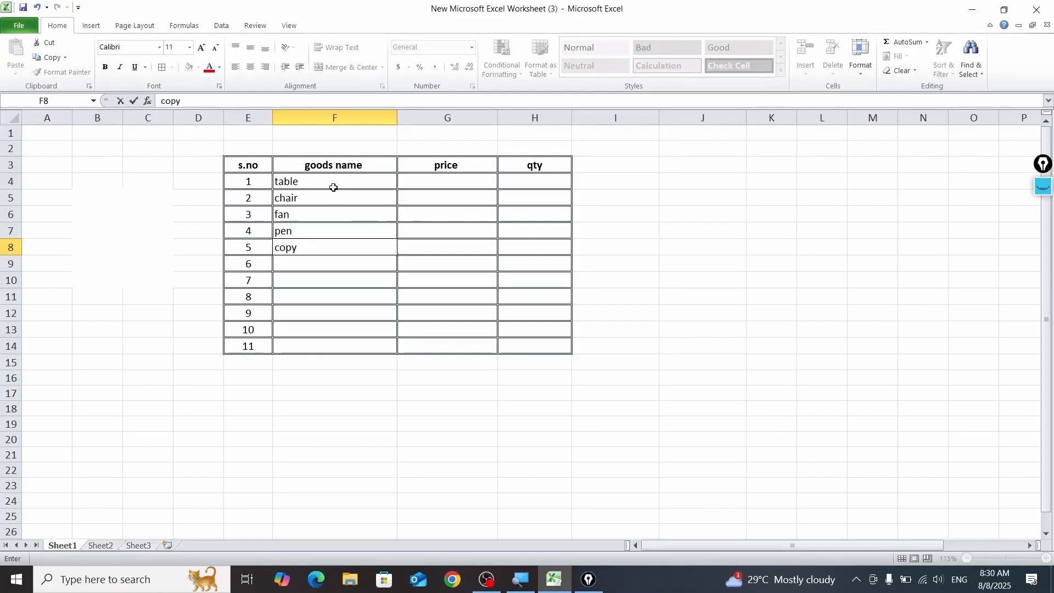
{"action": "key", "text": "Return"}
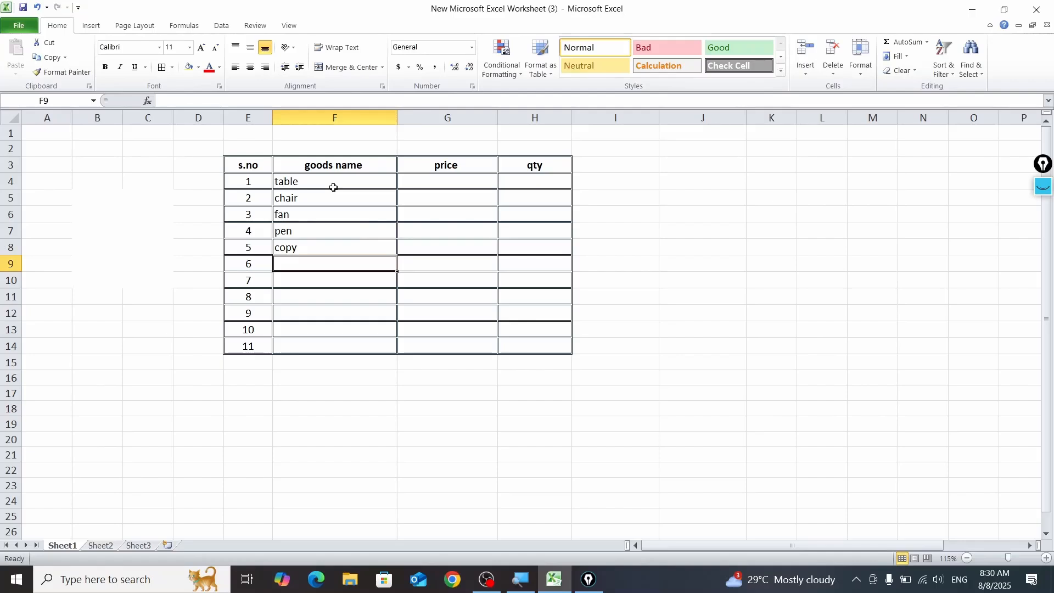
{"action": "type", "text": "window"}
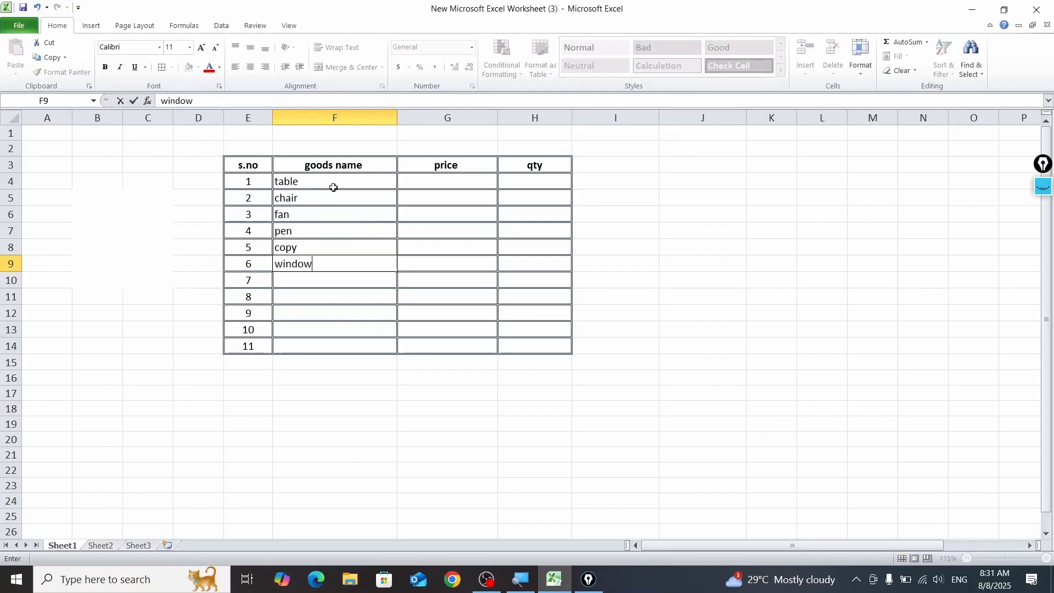
{"action": "key", "text": "Return"}
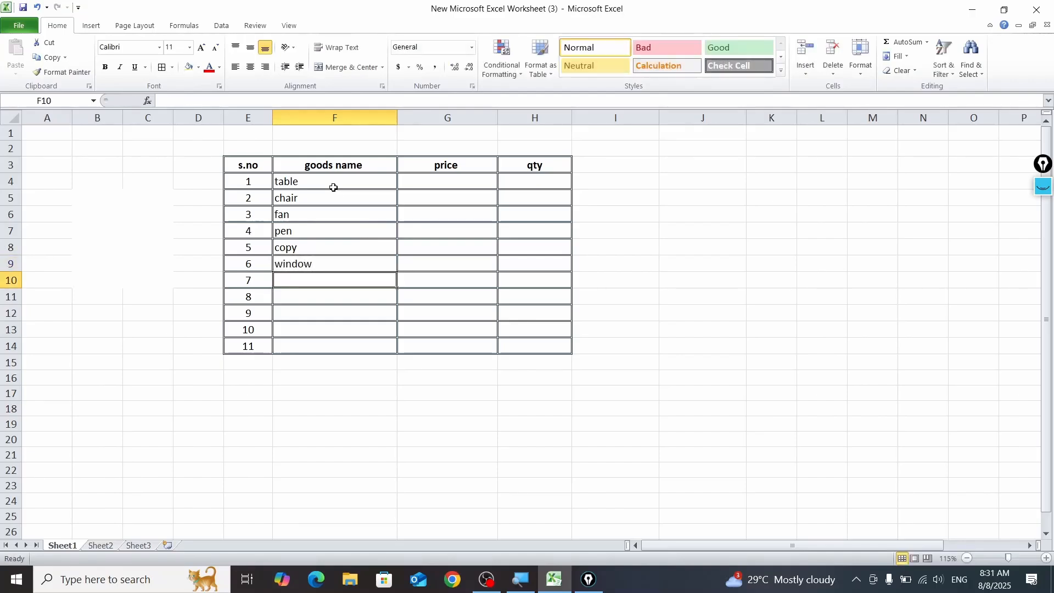
{"action": "type", "text": "map"}
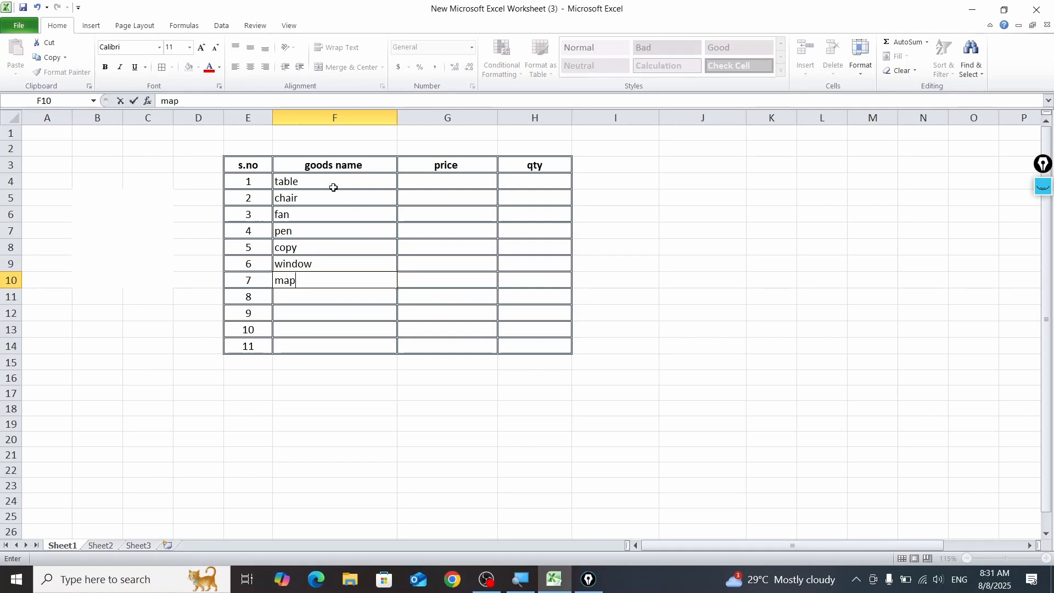
{"action": "key", "text": "Return"}
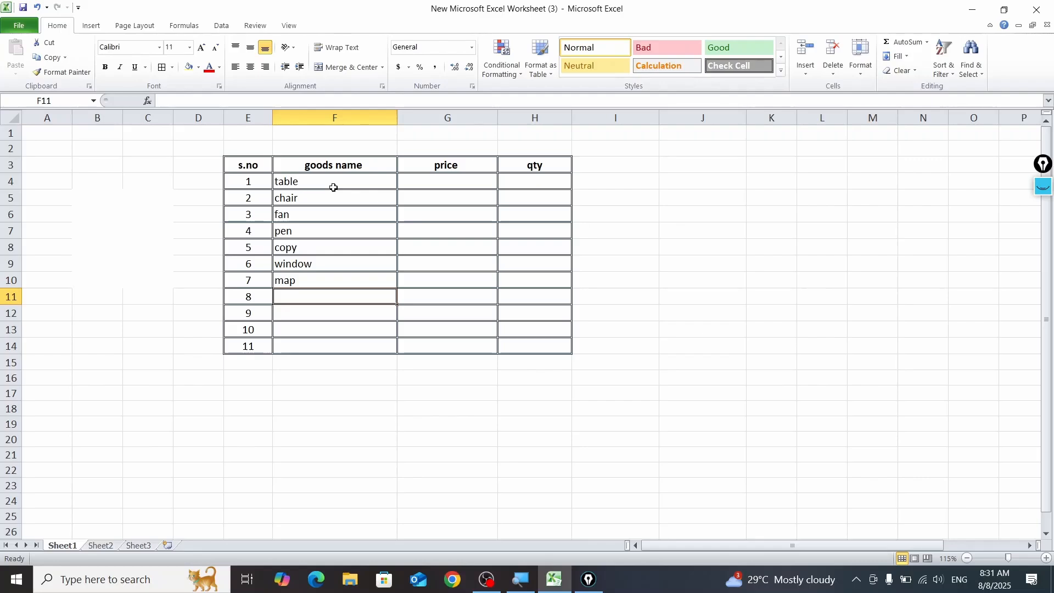
Step: Enter curtain, calender and bulb as goods names in F11:F13
{"action": "type", "text": "curta"}
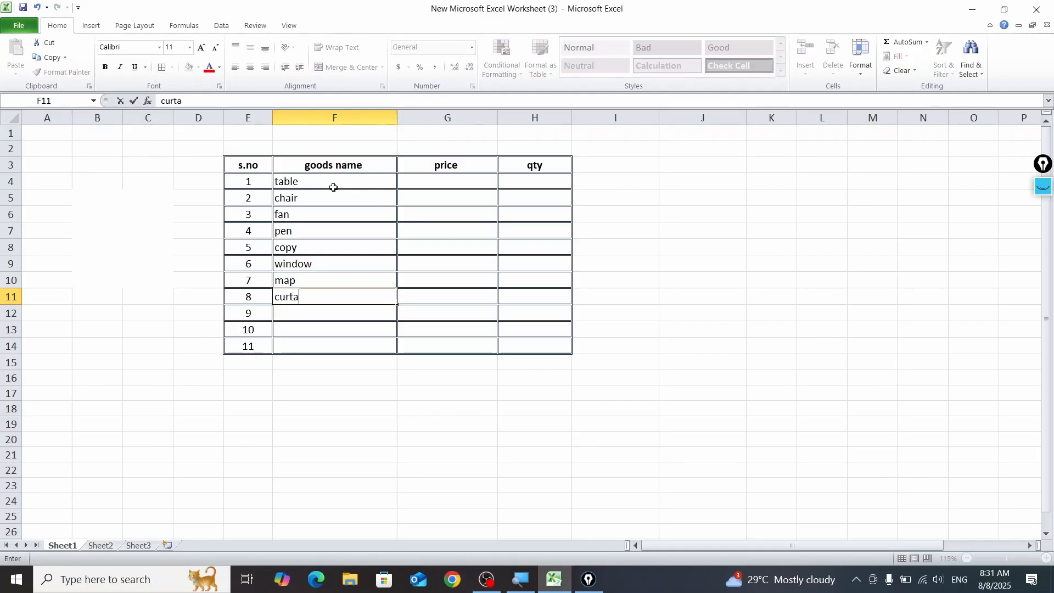
{"action": "type", "text": "in"}
{"action": "key", "text": "Return"}
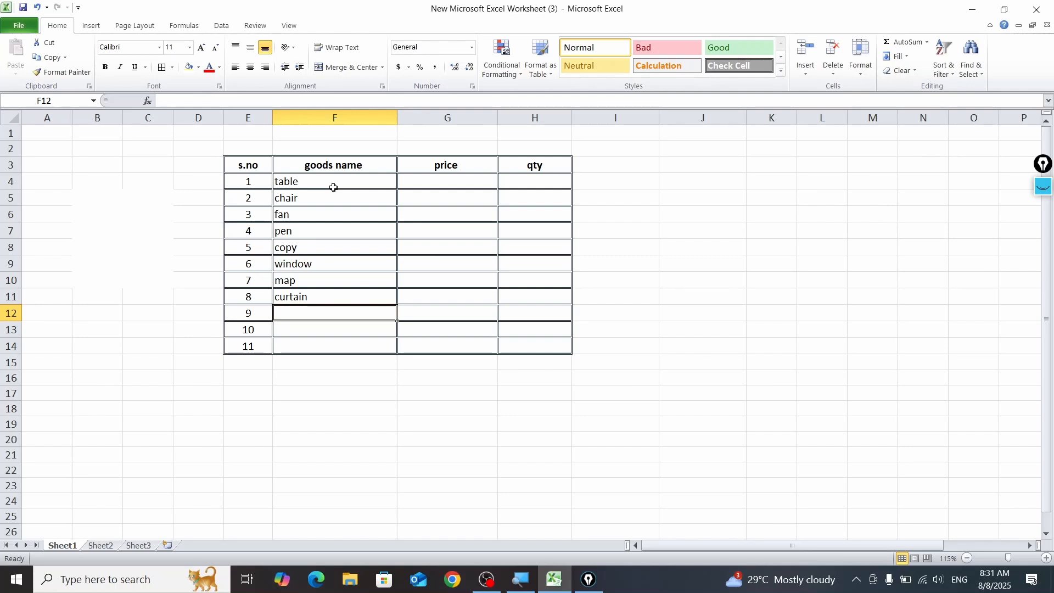
{"action": "type", "text": "calender"}
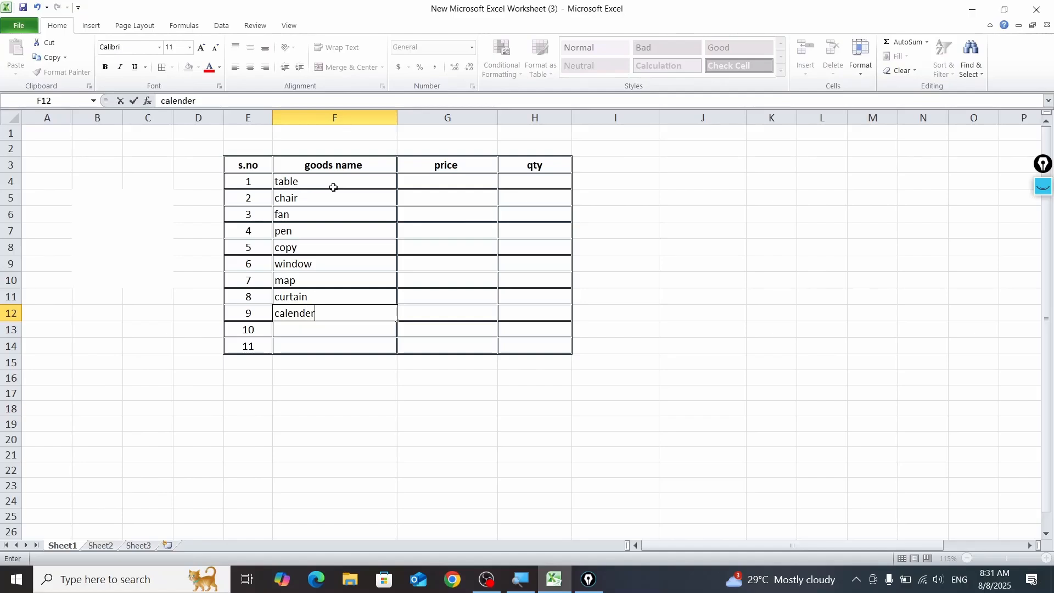
{"action": "key", "text": "Return"}
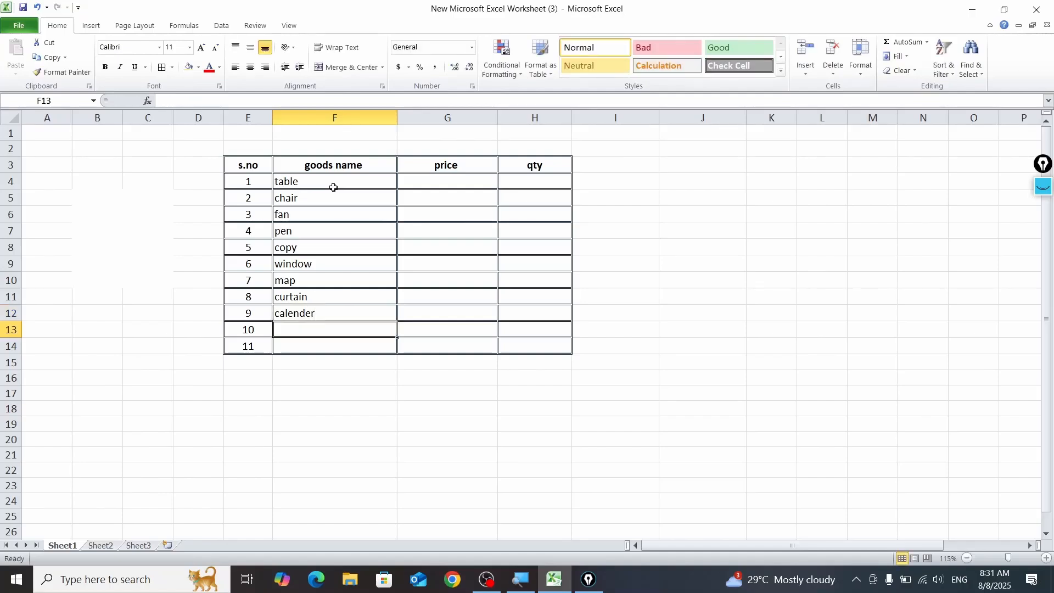
{"action": "type", "text": "bulb"}
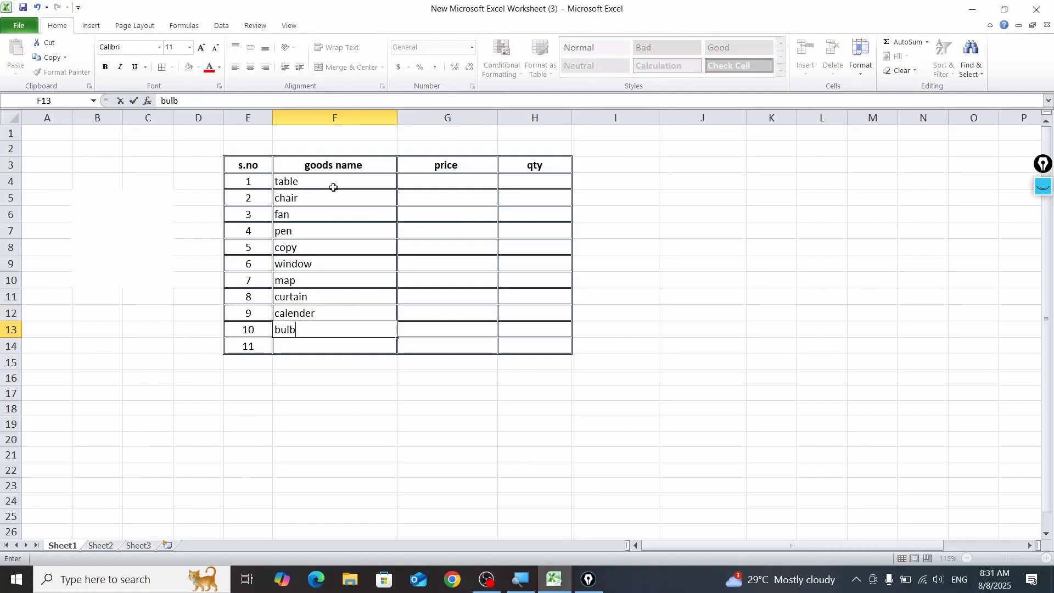
{"action": "key", "text": "Return"}
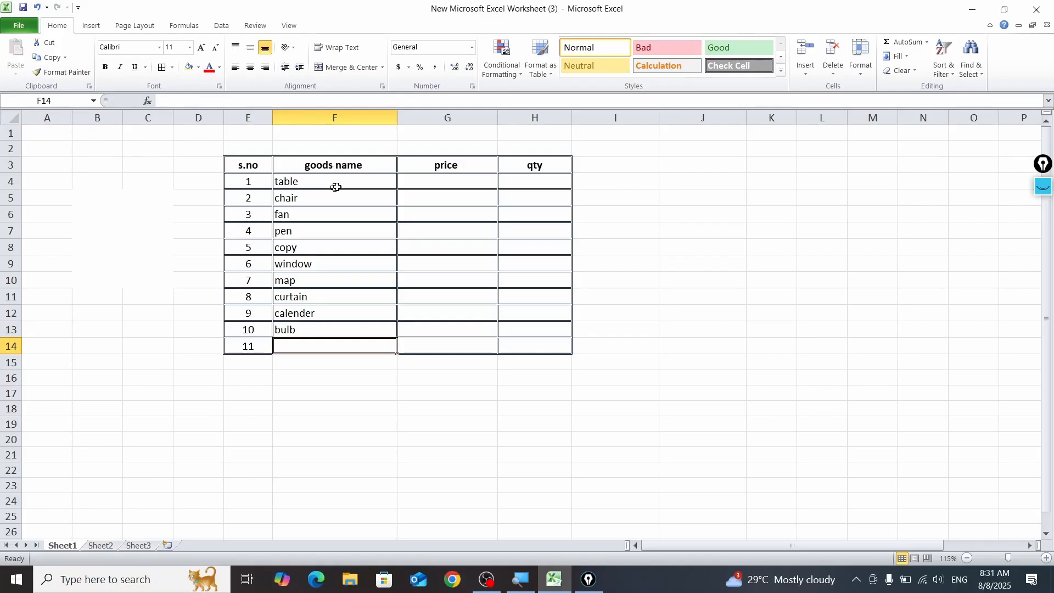
Step: Delete sheet row 14, the table row without a goods name
{"action": "left_click", "coordinate": [13, 349]}
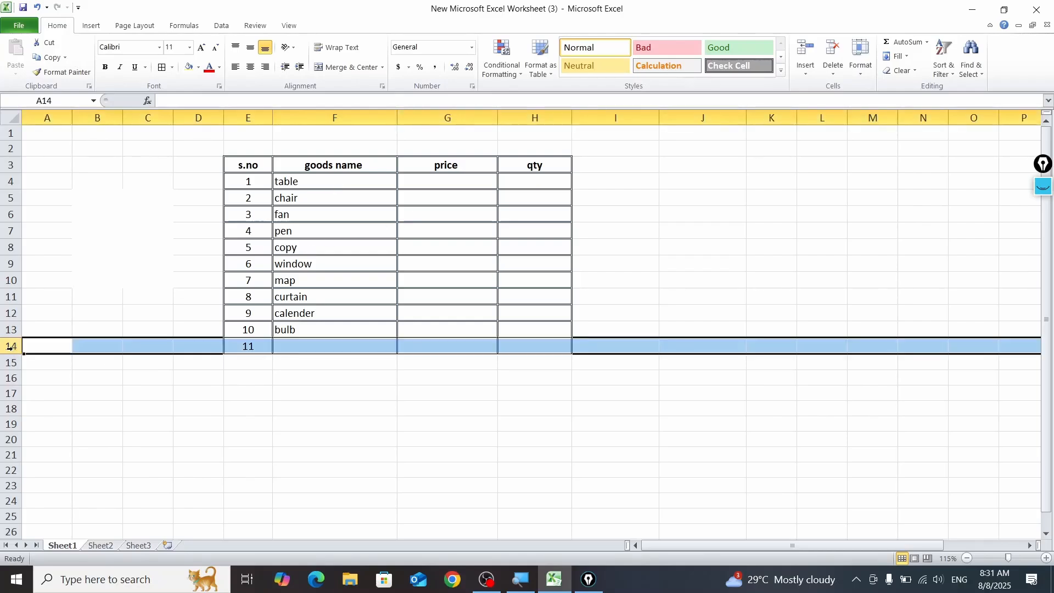
{"action": "right_click", "coordinate": [13, 349]}
{"action": "left_click", "coordinate": [45, 451]}
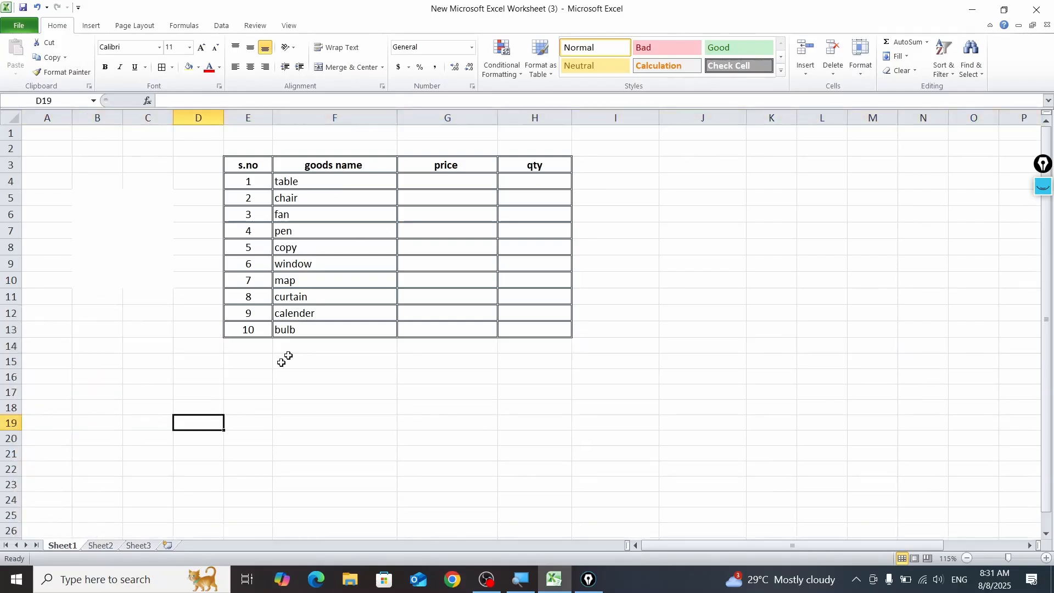
Step: Enter =RANDBETWEEN(100,500) in G4 as the price of the first item
{"action": "left_click", "coordinate": [449, 186]}
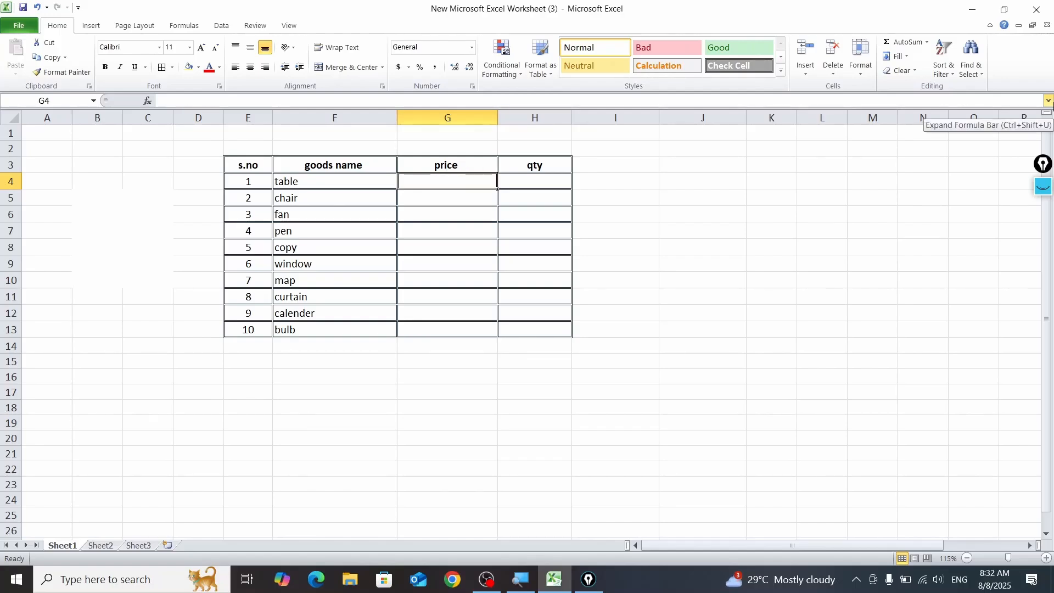
{"action": "type", "text": "=r"}
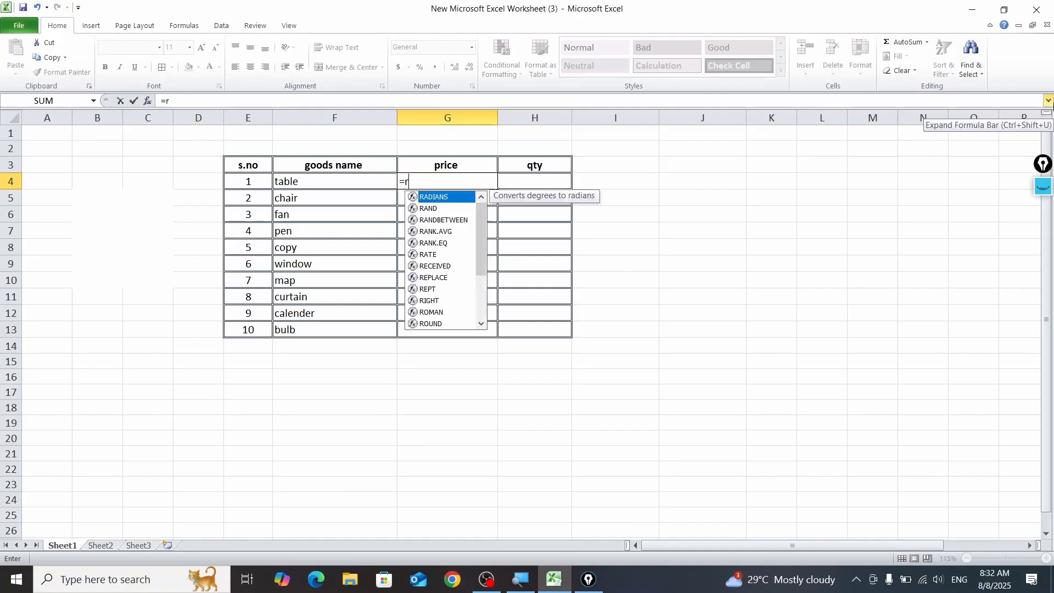
{"action": "type", "text": "and"}
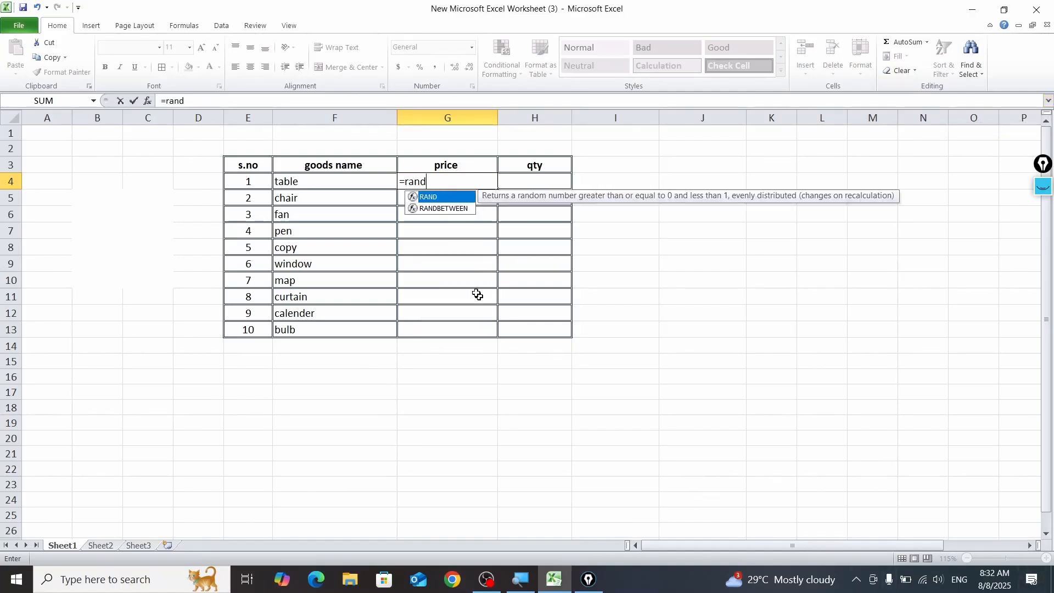
{"action": "double_click", "coordinate": [448, 209]}
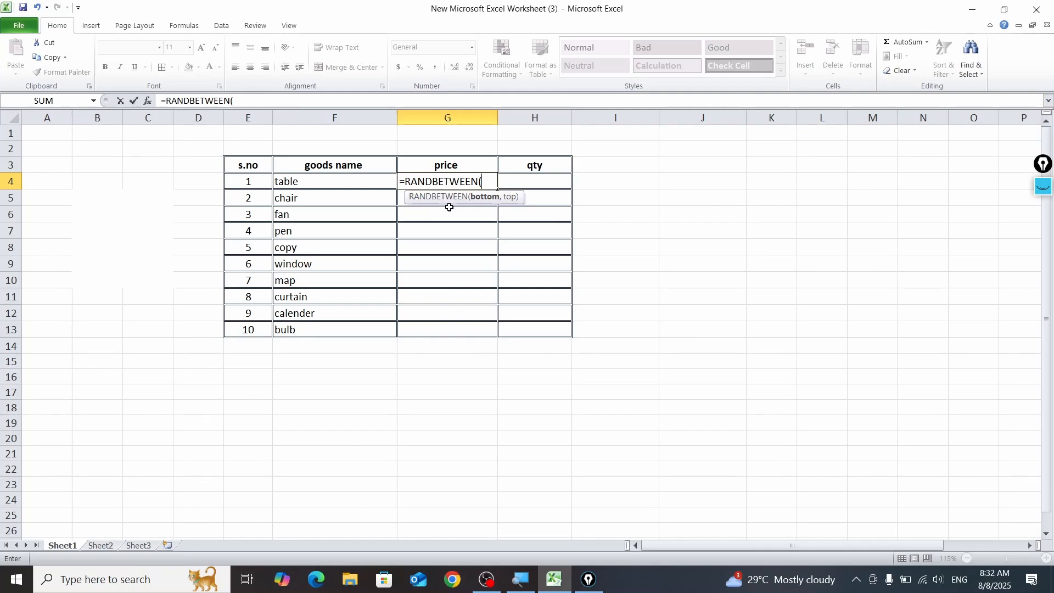
{"action": "type", "text": "100,"}
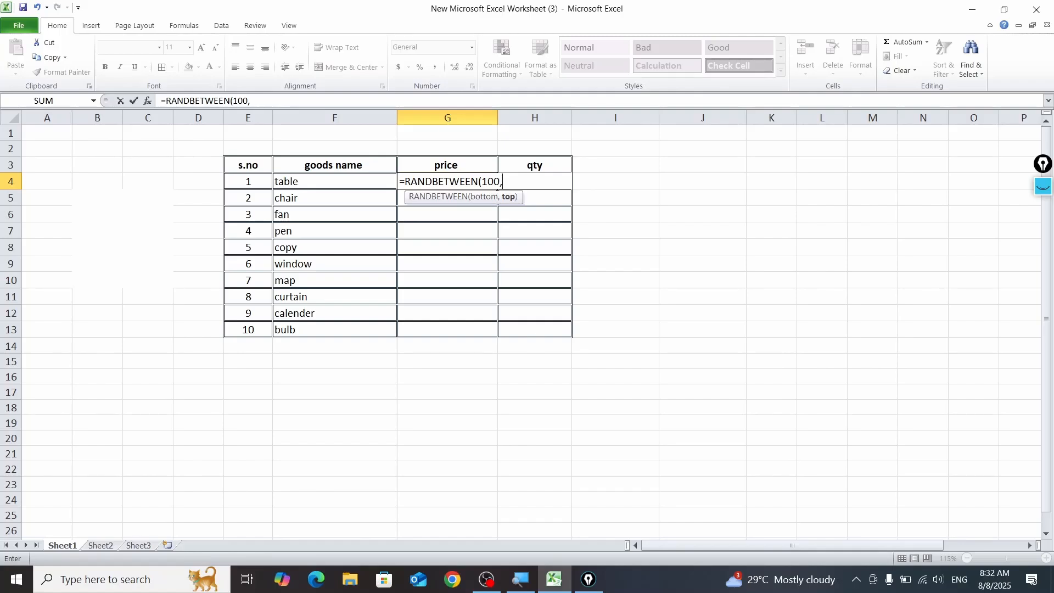
{"action": "type", "text": "500)"}
{"action": "key", "text": "Return"}
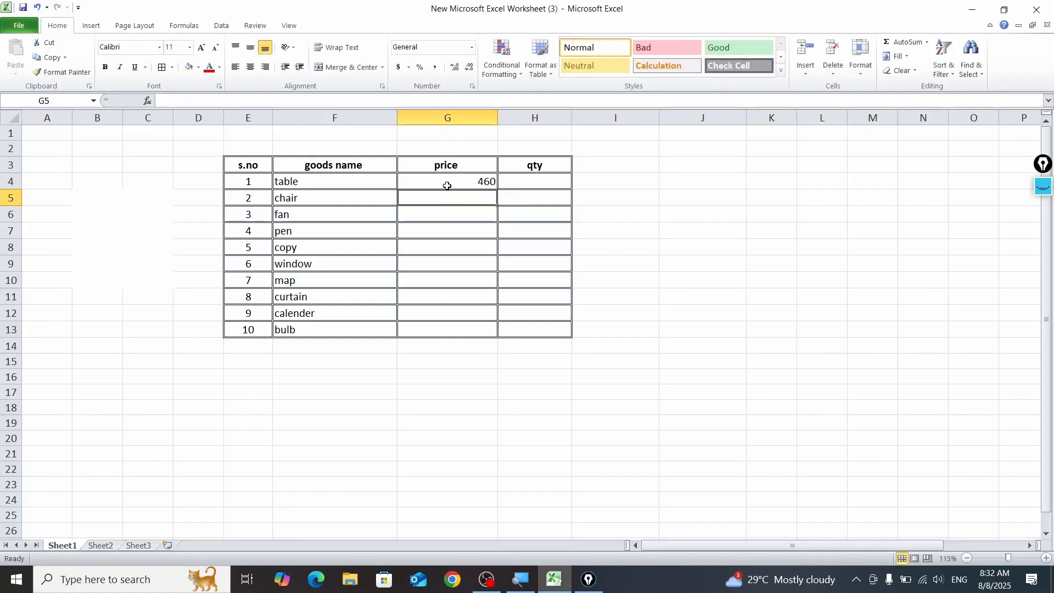
Step: Fill the G4 price formula down to G13 and centre the price values
{"action": "left_click", "coordinate": [448, 186]}
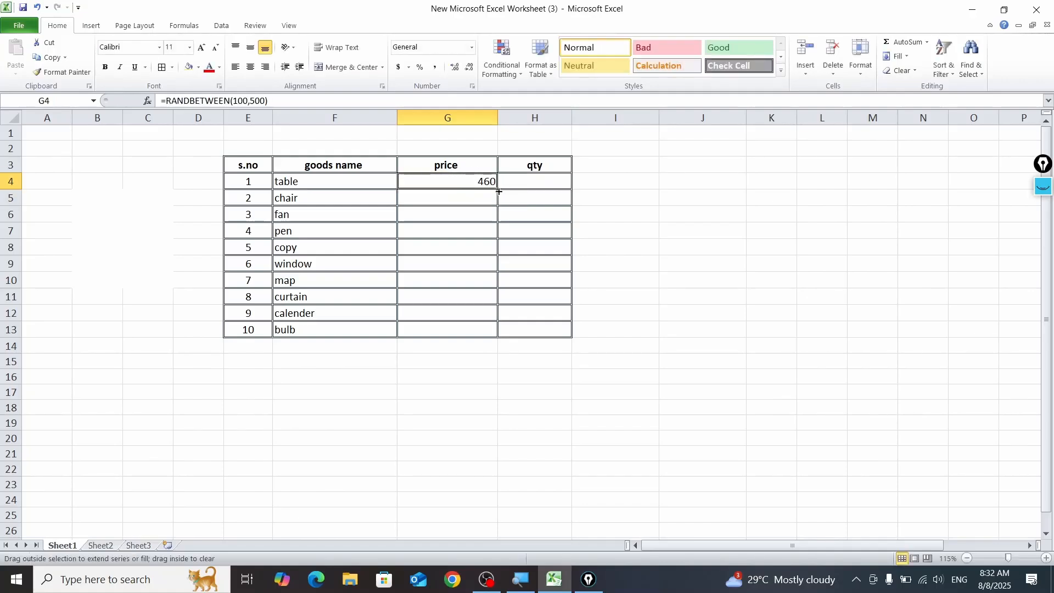
{"action": "left_click_drag", "start_coordinate": [497, 191], "coordinate": [489, 344]}
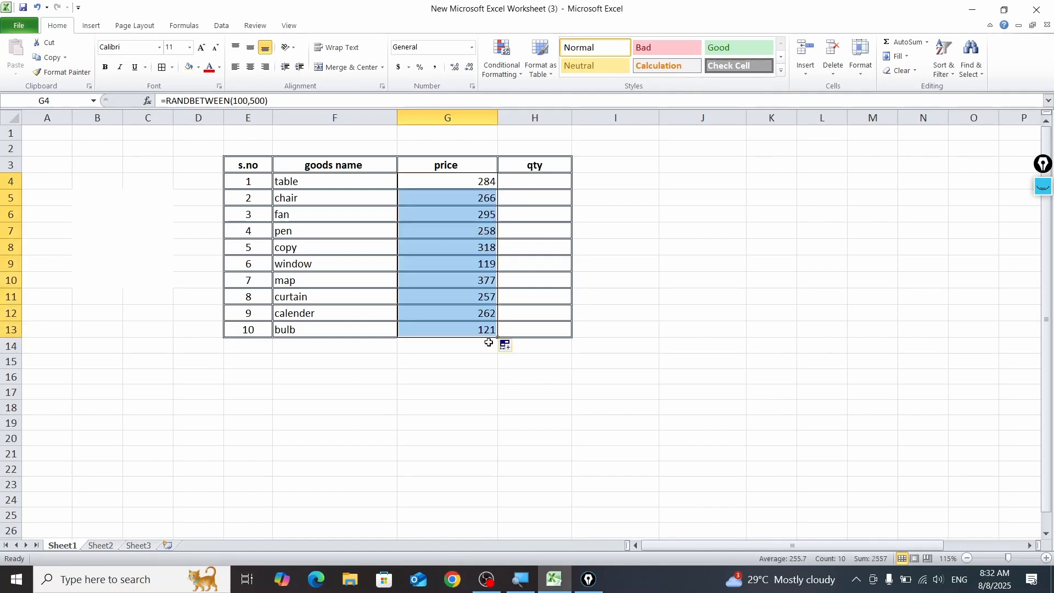
{"action": "left_click", "coordinate": [250, 66]}
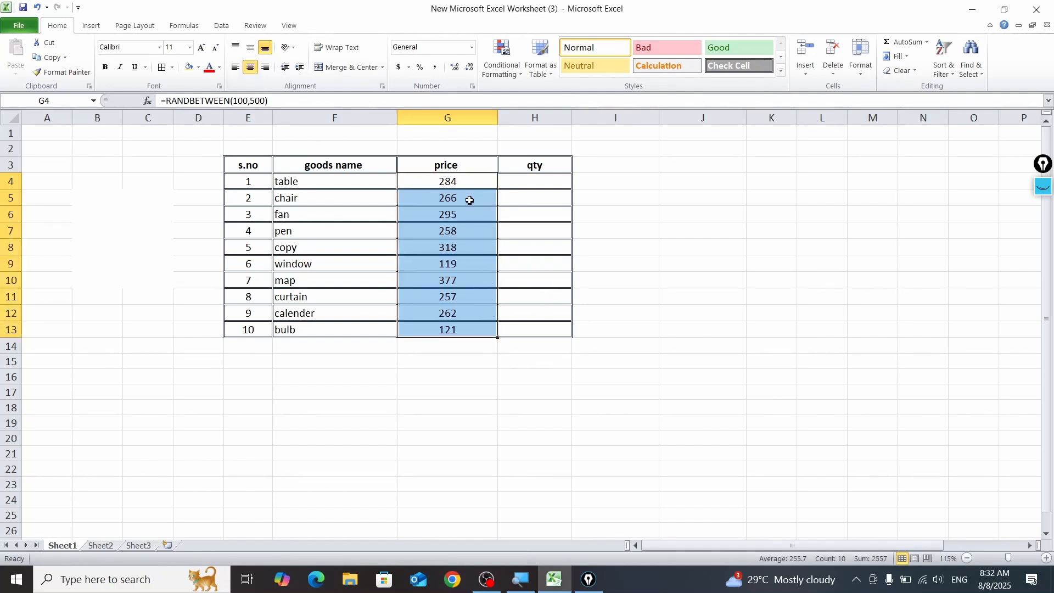
Step: Clear the prices in G5:G13 and autofill them again from G4 down to the last table row
{"action": "left_click_drag", "start_coordinate": [469, 201], "coordinate": [476, 332]}
{"action": "key", "text": "Delete"}
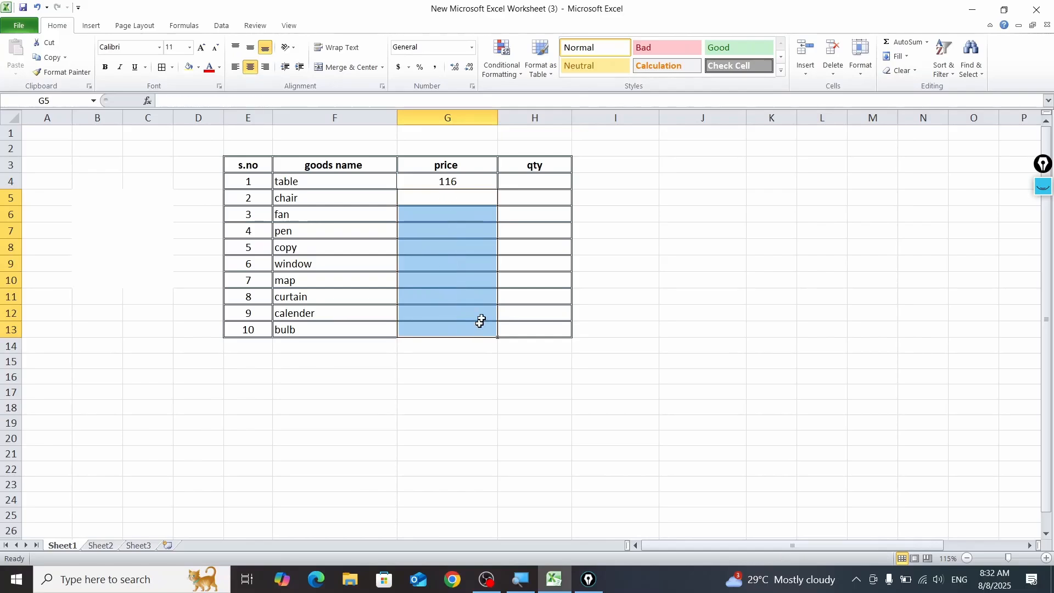
{"action": "left_click", "coordinate": [470, 186]}
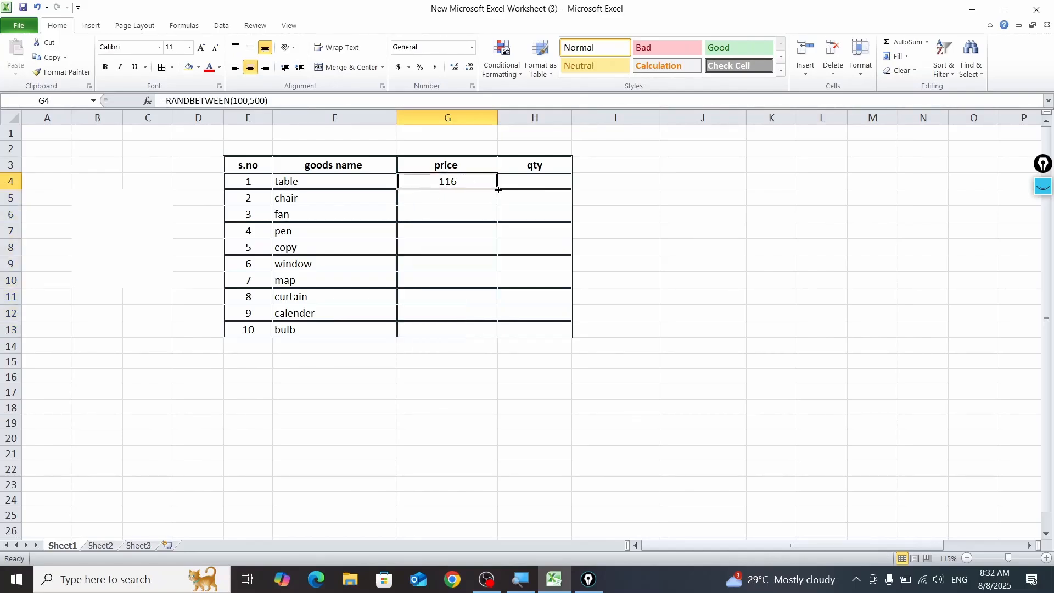
{"action": "double_click", "coordinate": [497, 189]}
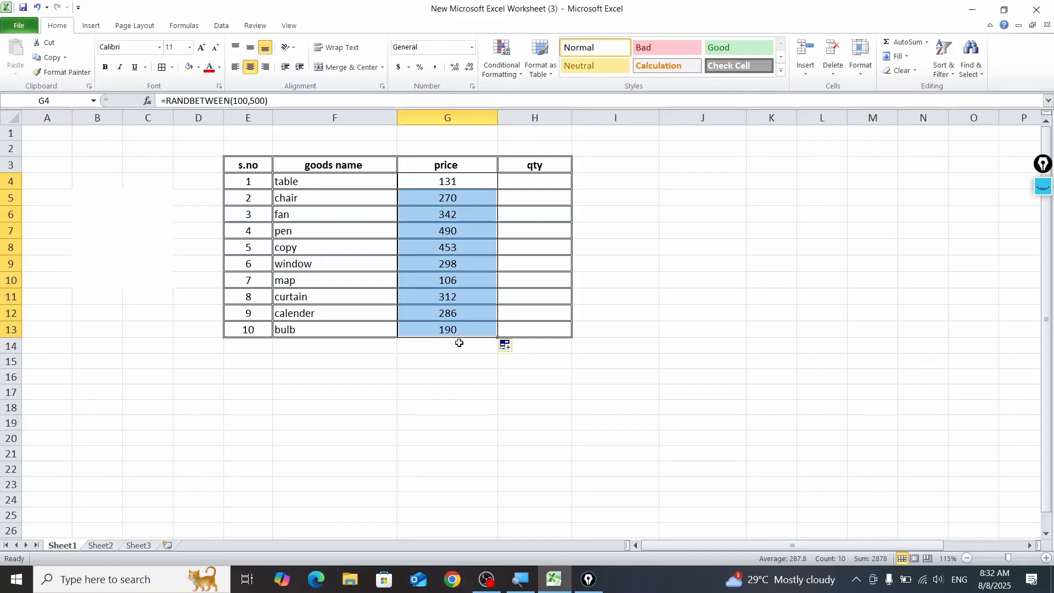
Step: Enter =RANDBETWEEN(1,10) in H4 as the quantity of the first item
{"action": "left_click", "coordinate": [524, 184]}
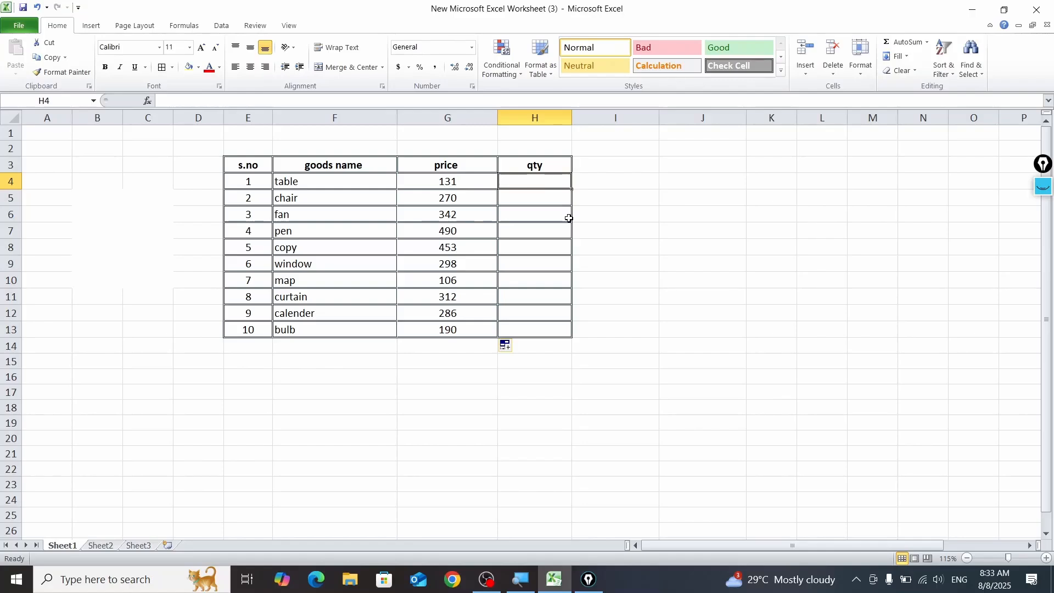
{"action": "type", "text": "="}
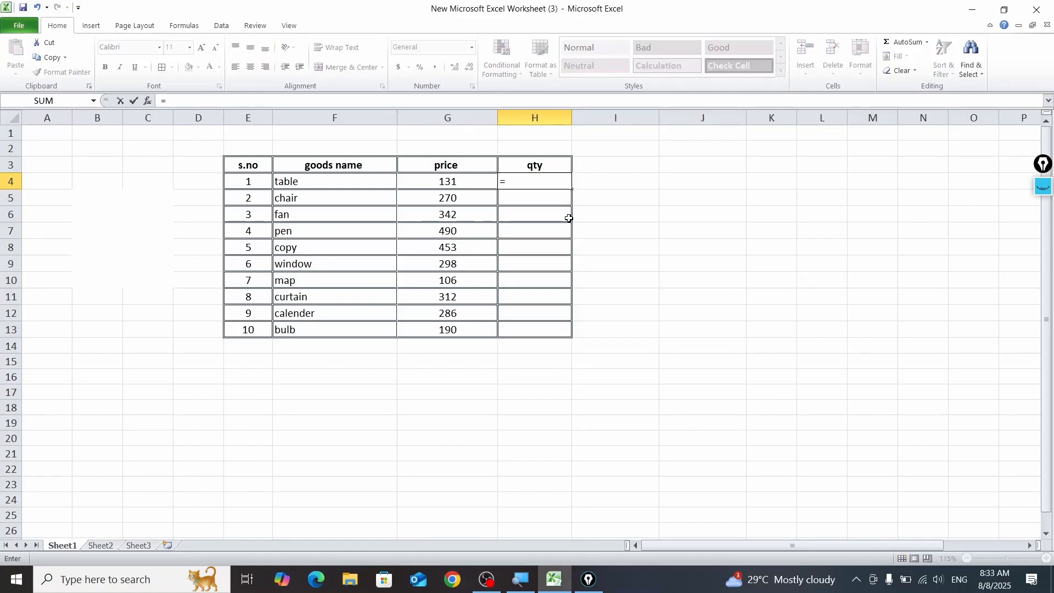
{"action": "type", "text": "rand"}
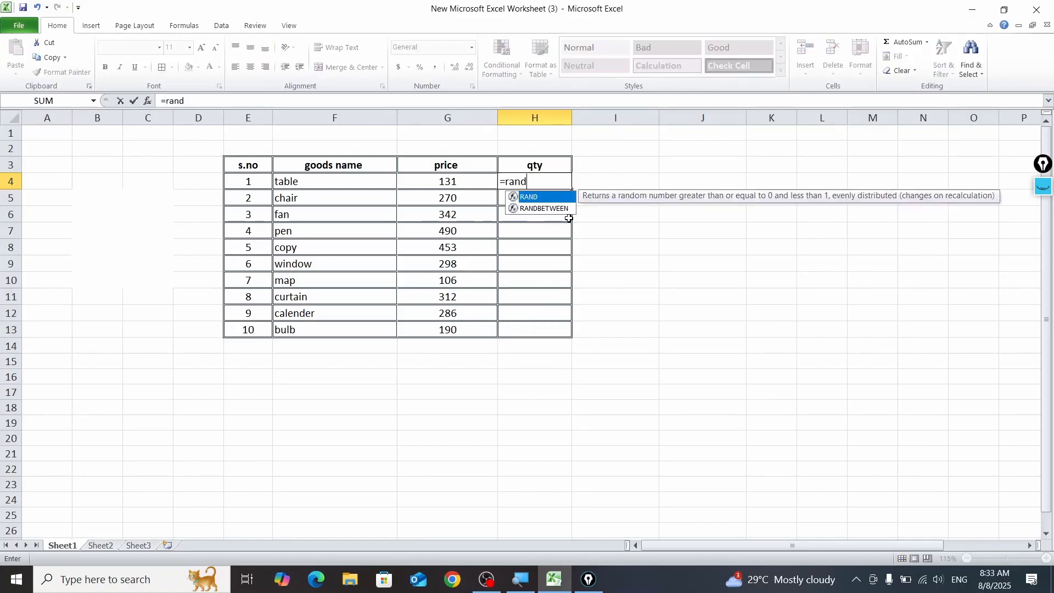
{"action": "double_click", "coordinate": [556, 209]}
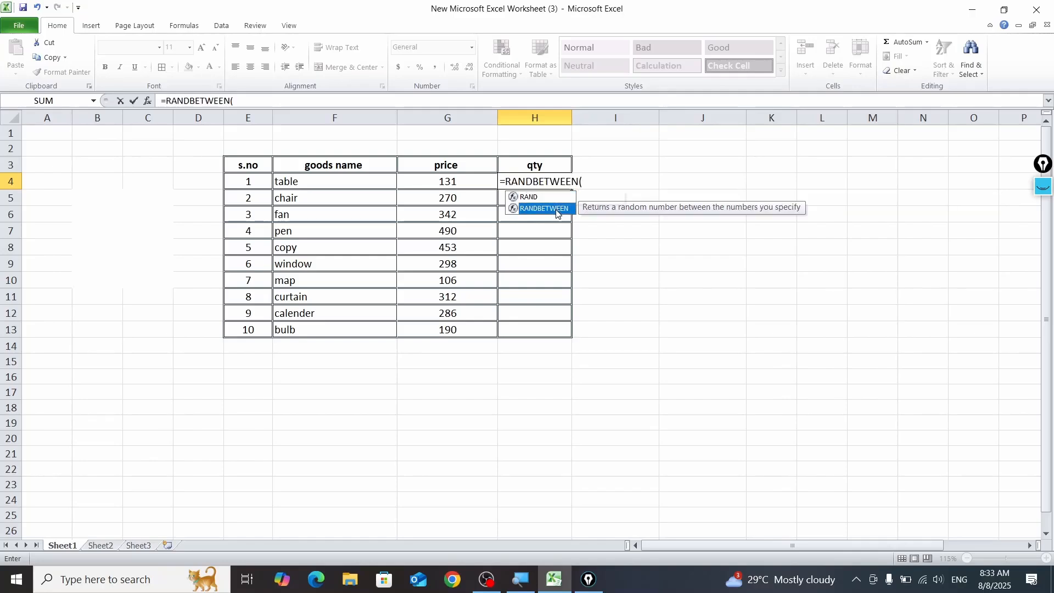
{"action": "type", "text": "1"}
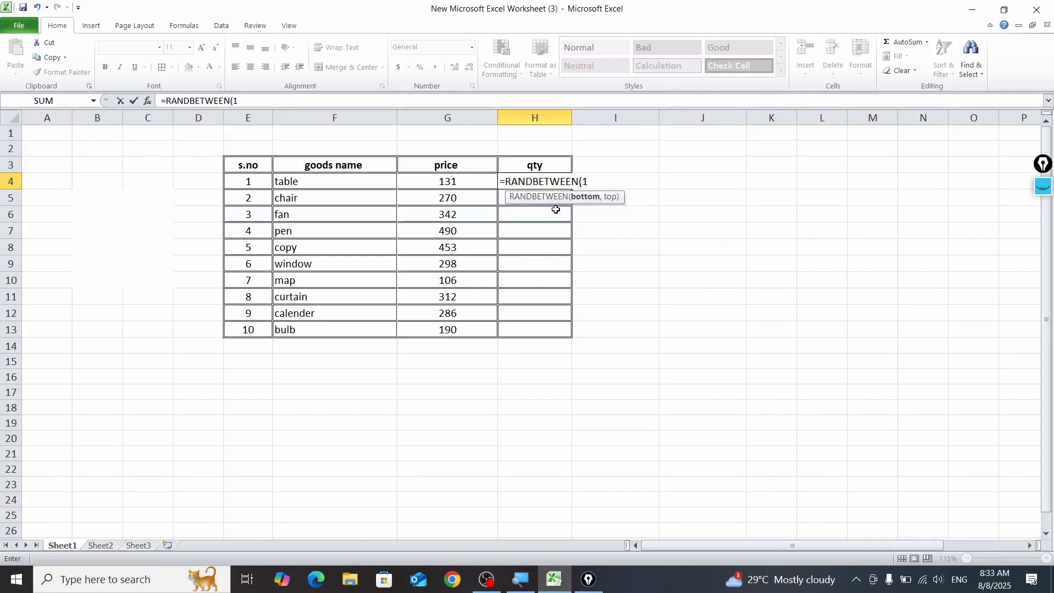
{"action": "type", "text": ",10"}
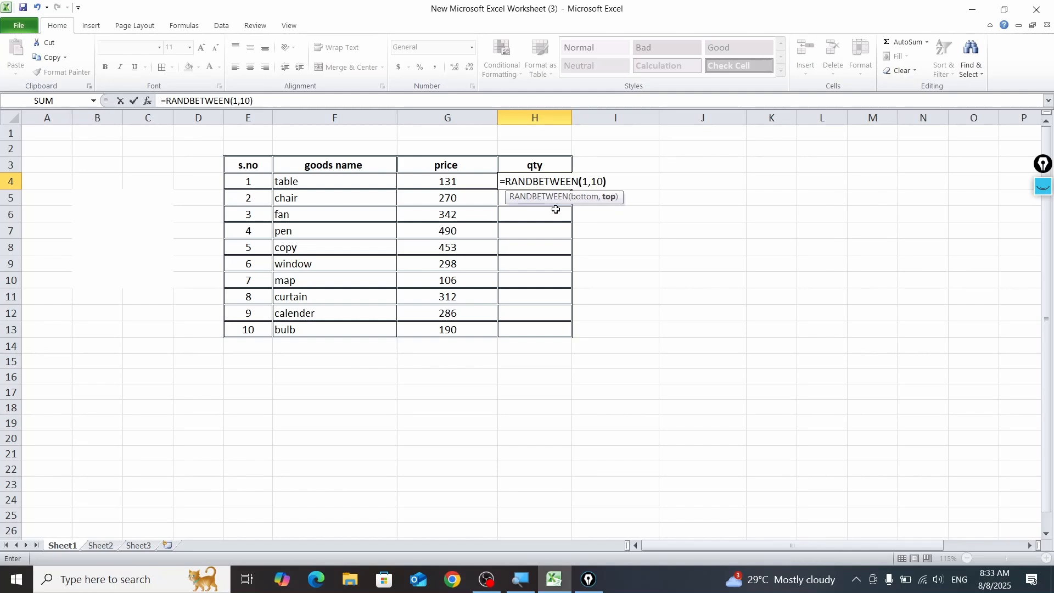
{"action": "key", "text": "Return"}
Step: Autofill the quantity formula from H4 down to H13
{"action": "left_click", "coordinate": [556, 184]}
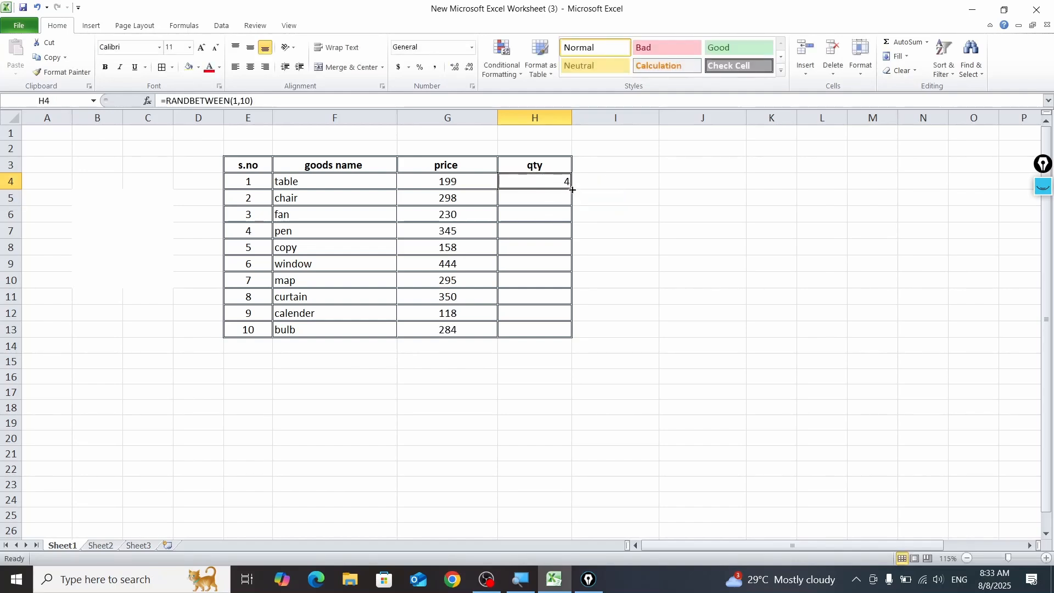
{"action": "left_click_drag", "start_coordinate": [573, 190], "coordinate": [572, 189]}
{"action": "double_click", "coordinate": [573, 189]}
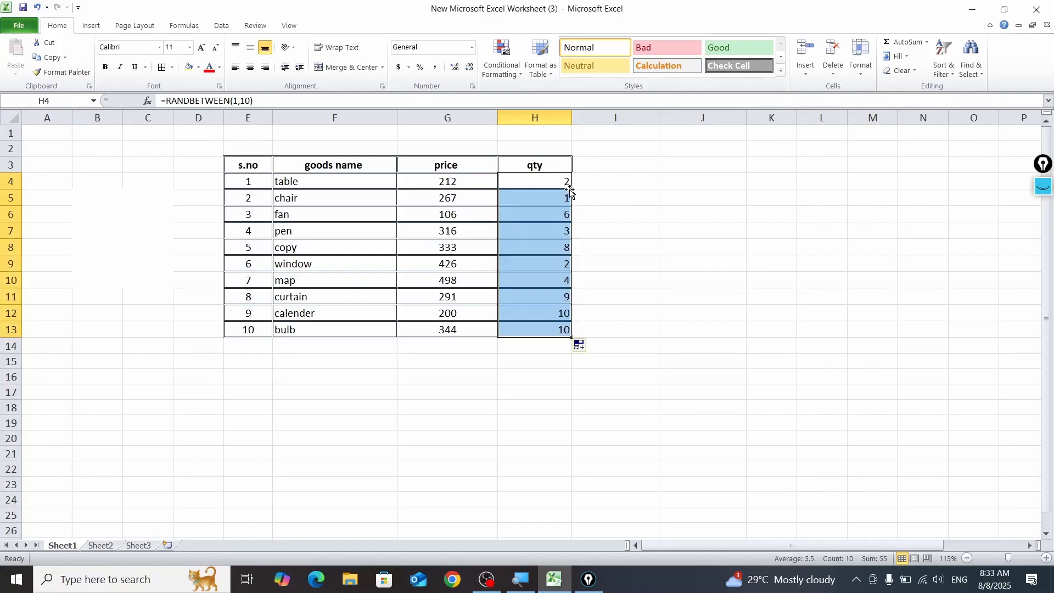
Step: Extend the qty header formatting to I3, name the new column "total amount" and begin a formula in I4
{"action": "left_click", "coordinate": [595, 165]}
{"action": "left_click", "coordinate": [548, 165]}
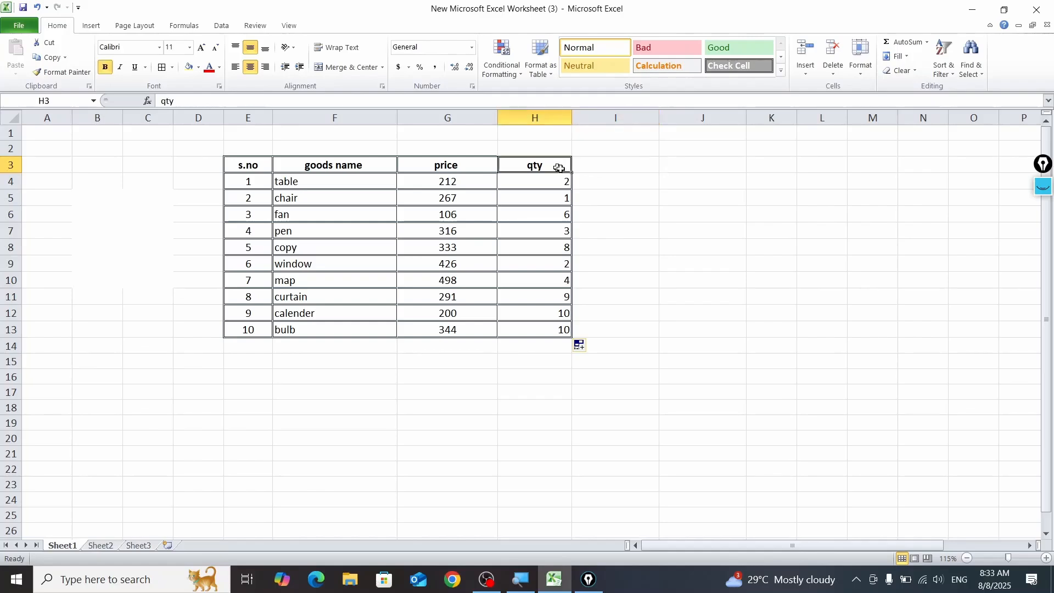
{"action": "left_click_drag", "start_coordinate": [572, 173], "coordinate": [614, 173]}
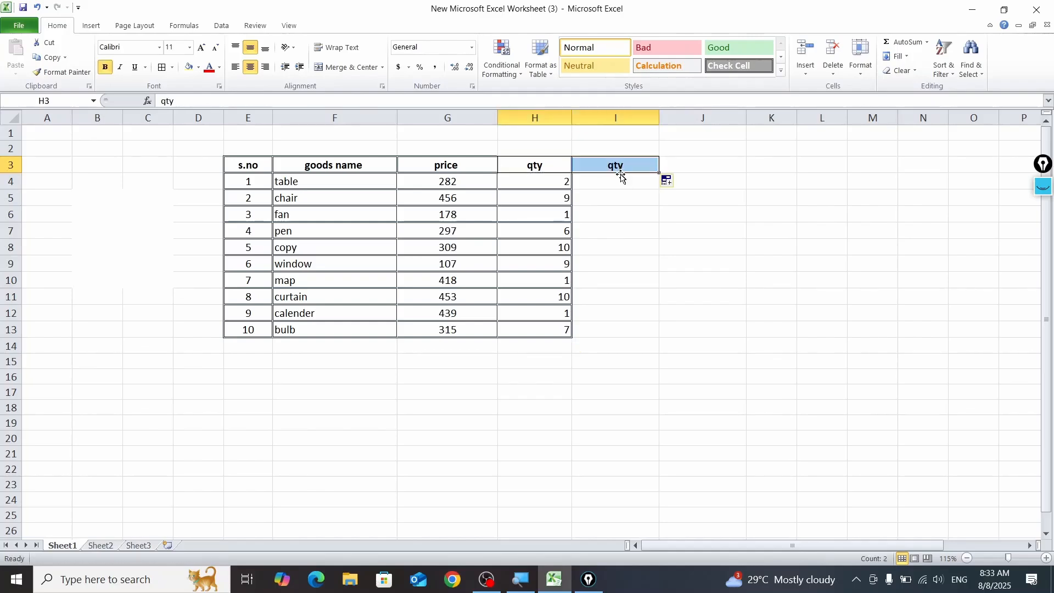
{"action": "left_click", "coordinate": [611, 170]}
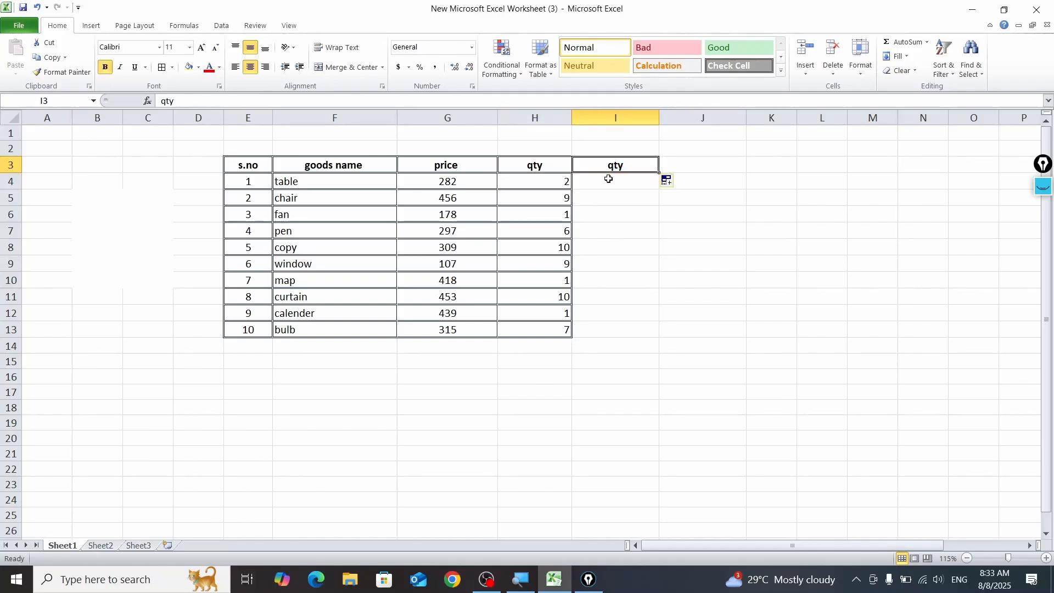
{"action": "type", "text": "to"}
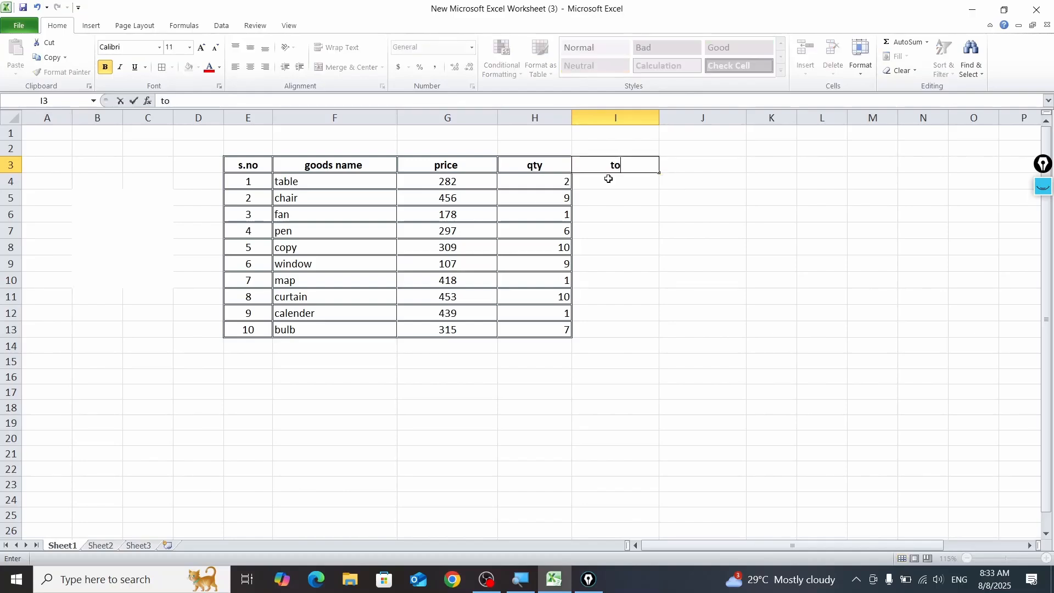
{"action": "type", "text": "tal amount"}
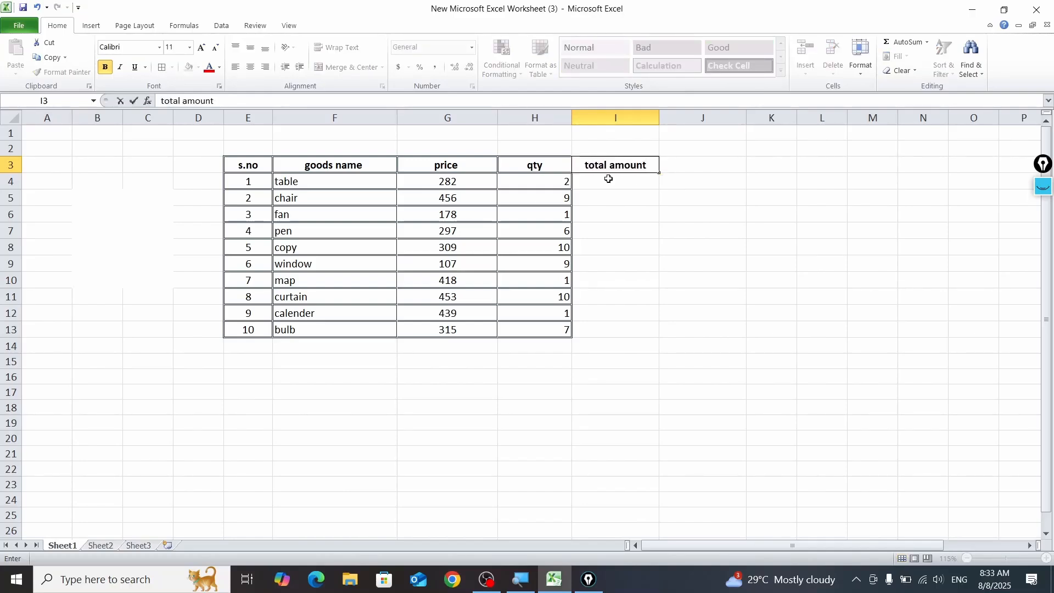
{"action": "key", "text": "Return"}
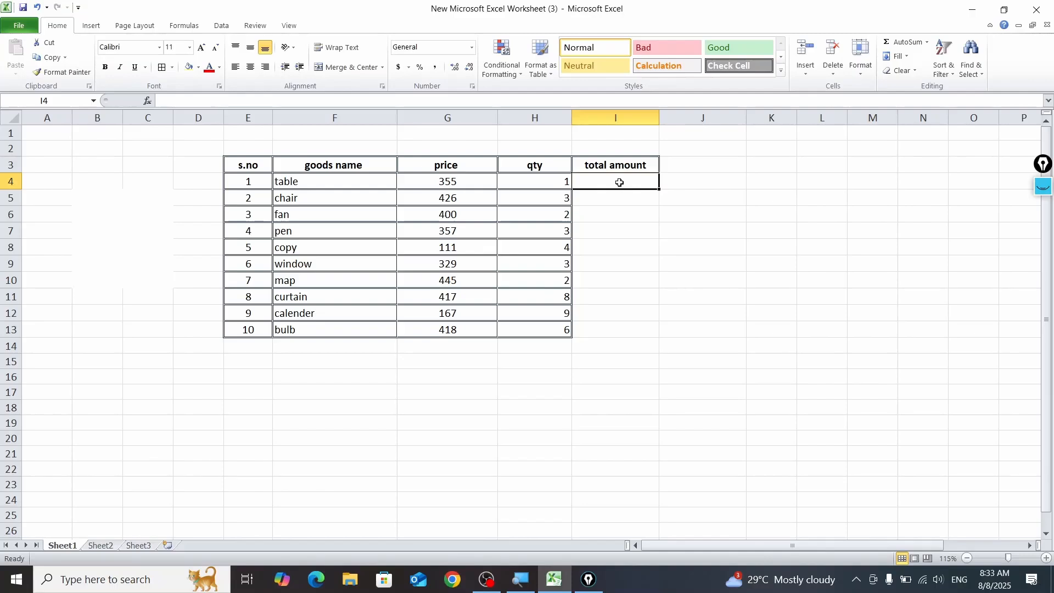
{"action": "type", "text": "="}
{"action": "left_click", "coordinate": [472, 181]}
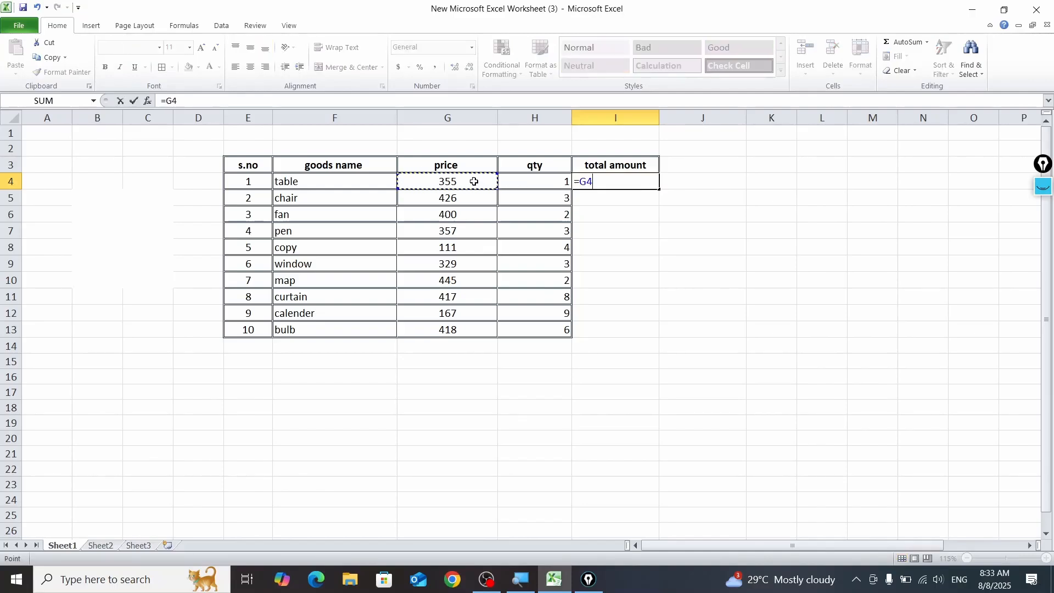
{"action": "type", "text": "*"}
{"action": "left_click", "coordinate": [540, 181]}
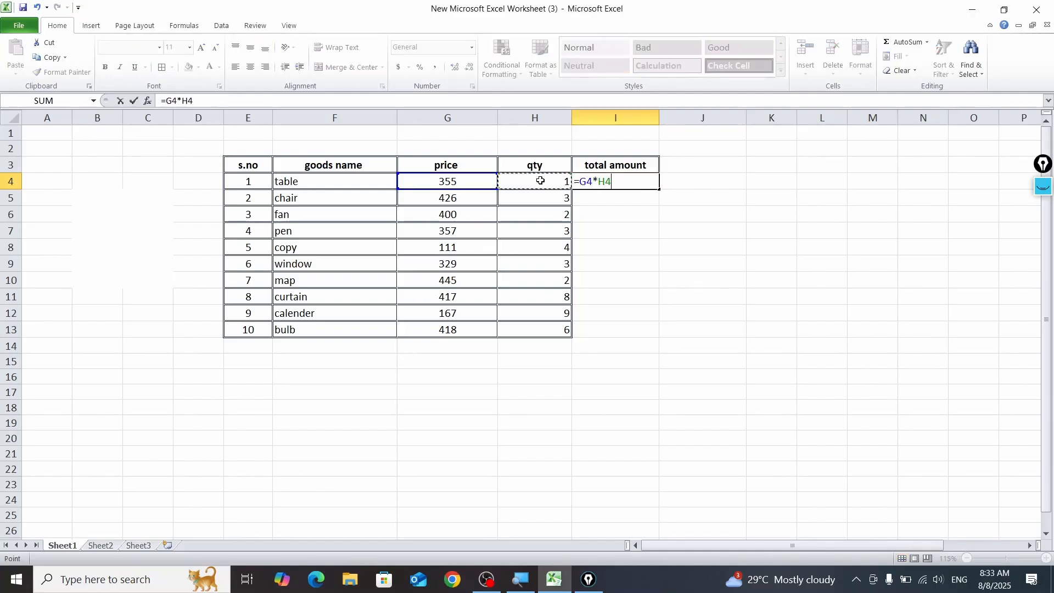
{"action": "key", "text": "BackSpace"}
{"action": "key", "text": "BackSpace"}
{"action": "key", "text": "BackSpace"}
{"action": "key", "text": "BackSpace"}
{"action": "key", "text": "BackSpace"}
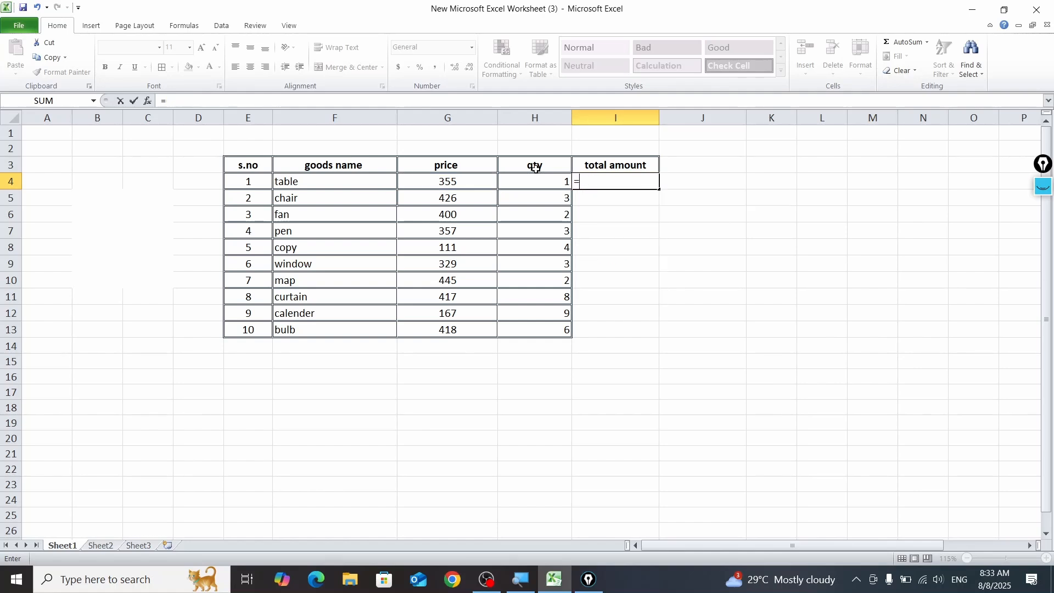
Step: Reference price cell G4 in the I4 formula and temporarily outline =G4 in the formula bar with a rectangle annotation
{"action": "left_click", "coordinate": [463, 185]}
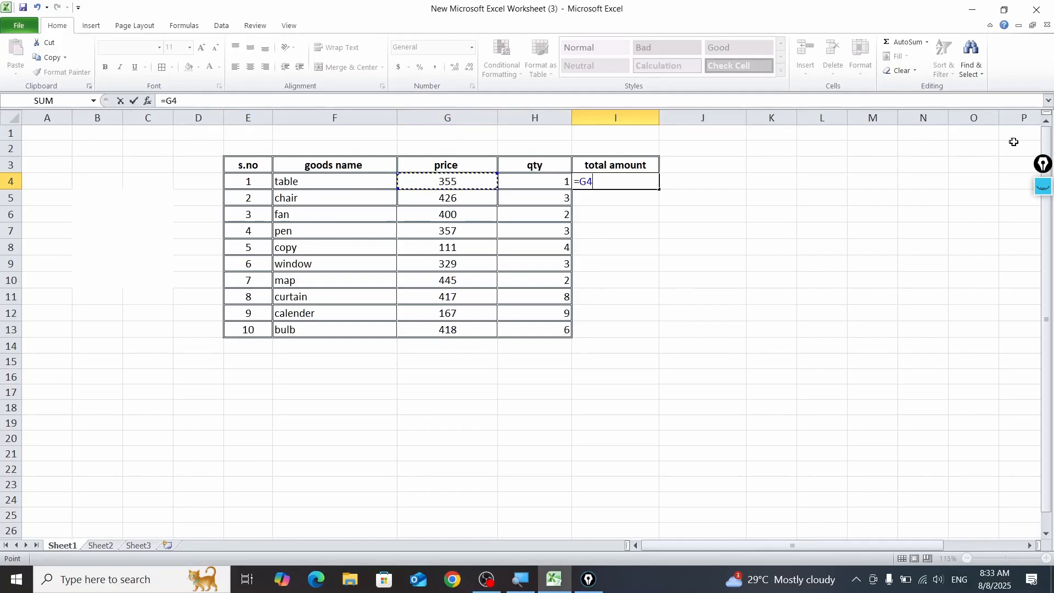
{"action": "left_click", "coordinate": [1043, 187]}
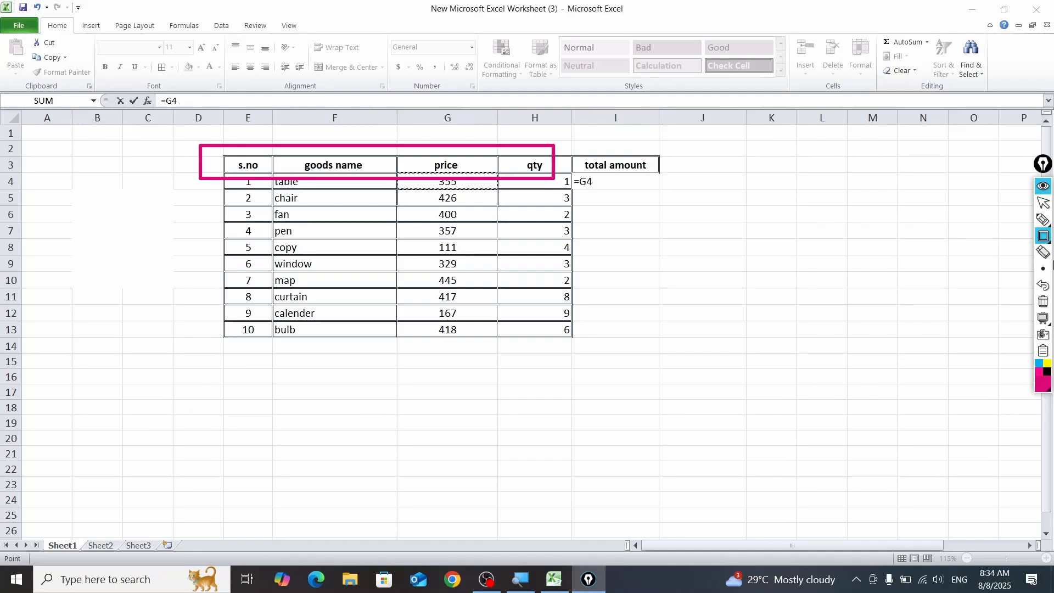
{"action": "left_click", "coordinate": [1042, 302]}
{"action": "left_click", "coordinate": [1042, 237]}
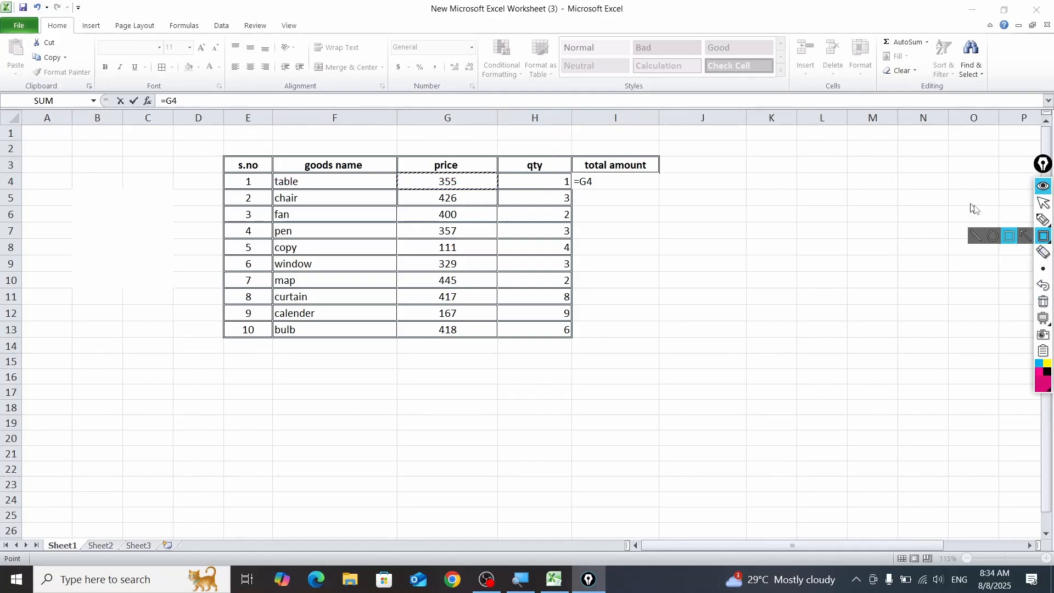
{"action": "left_click_drag", "start_coordinate": [152, 86], "coordinate": [212, 119]}
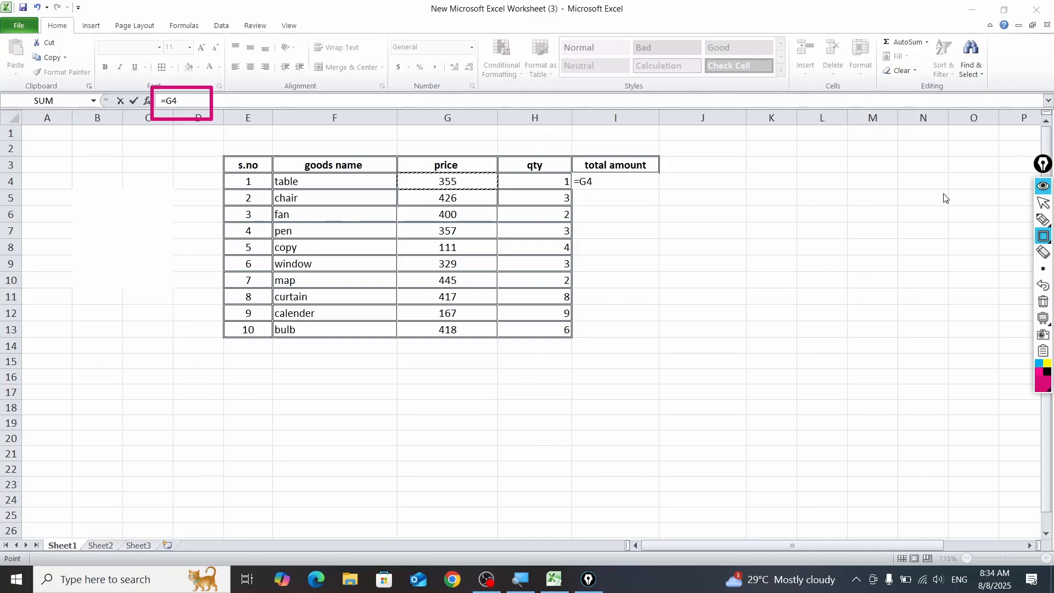
{"action": "left_click", "coordinate": [1042, 186]}
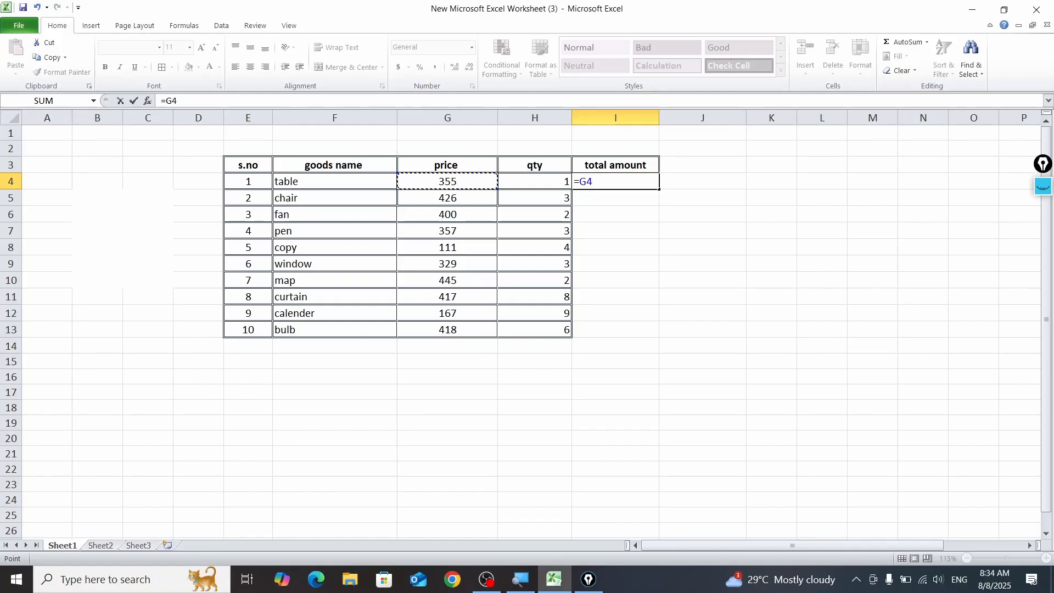
Step: Complete the I4 formula as =G4*H4 and autofill it down to I13
{"action": "type", "text": "*"}
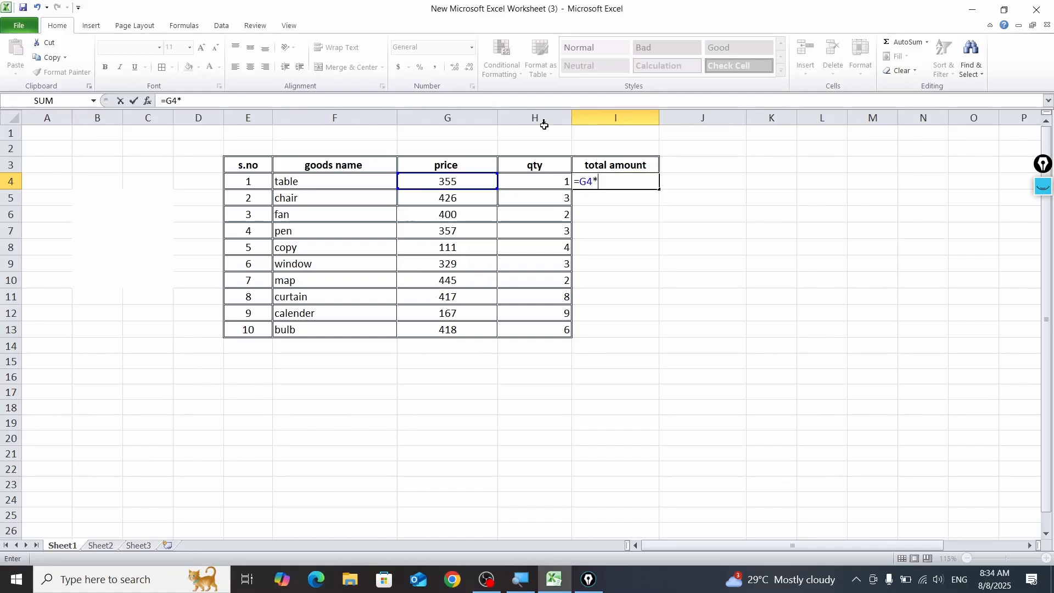
{"action": "left_click", "coordinate": [530, 180]}
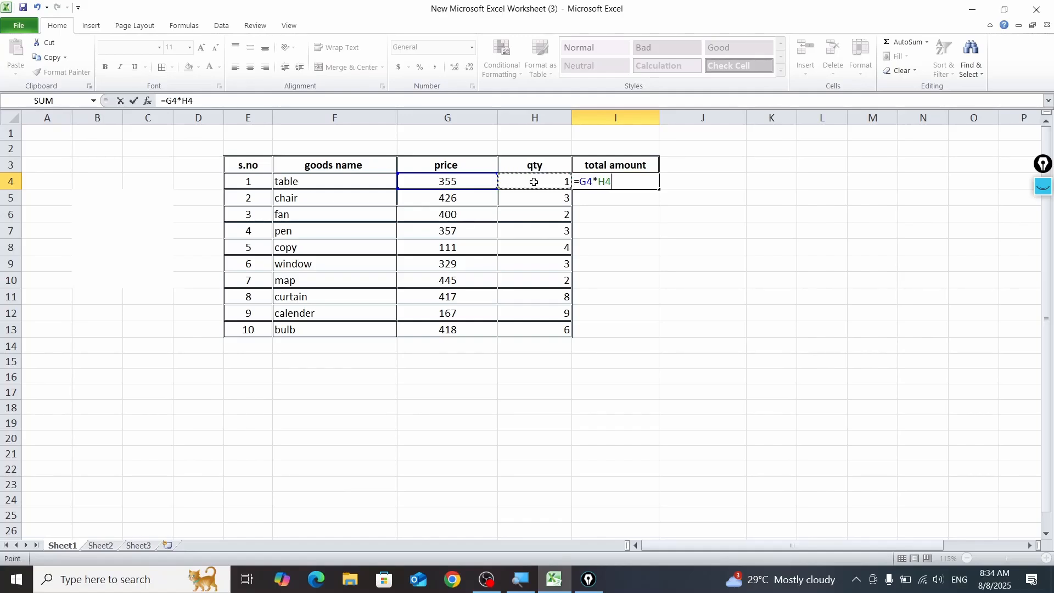
{"action": "key", "text": "Return"}
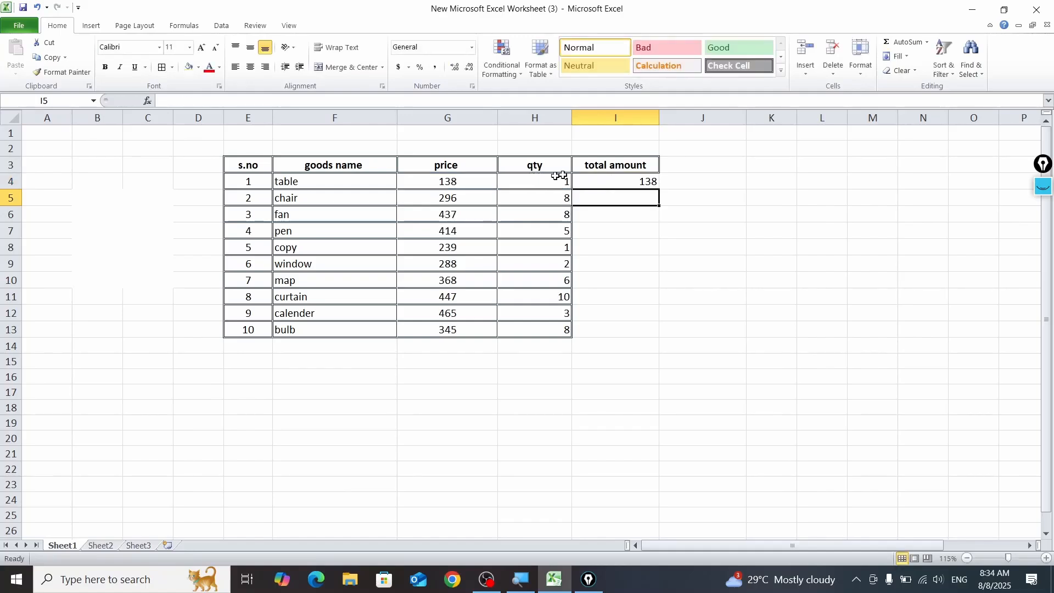
{"action": "left_click", "coordinate": [631, 179]}
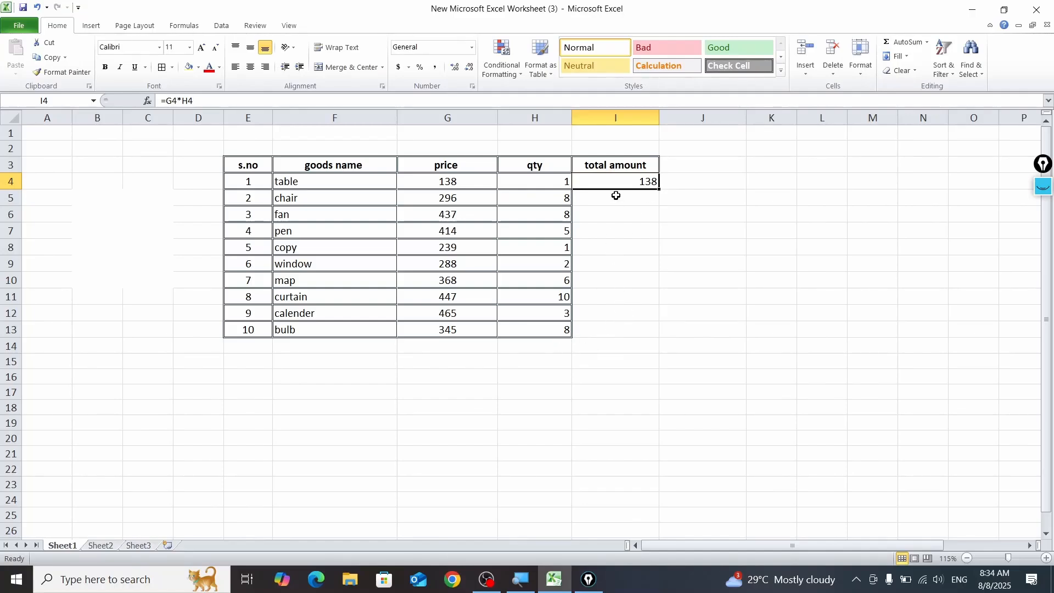
{"action": "double_click", "coordinate": [661, 191]}
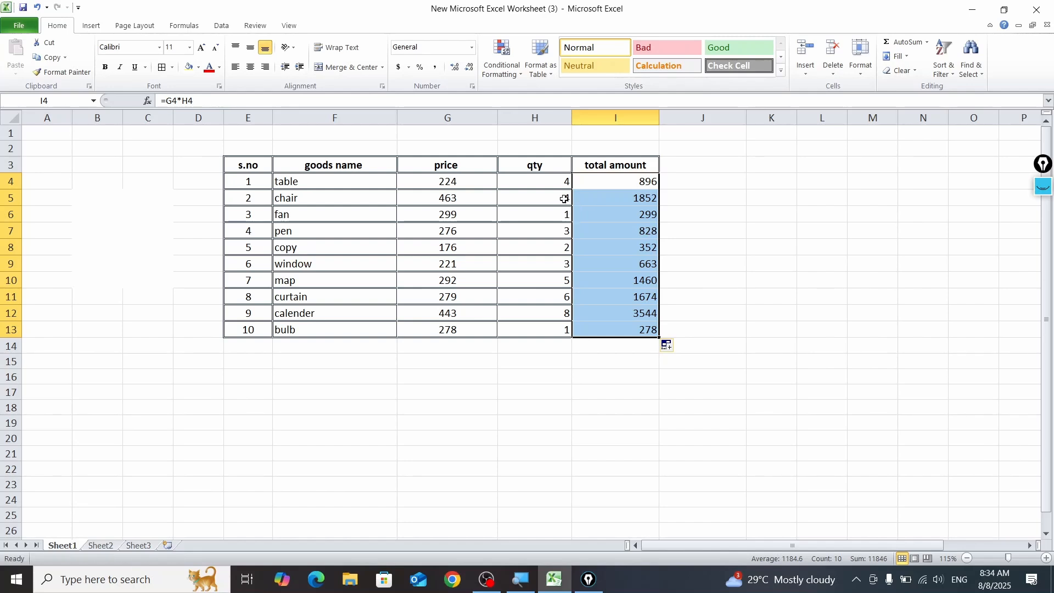
Step: Copy the bordered formatting of quantity cell H9 onto the total amounts in I4:I13 with Format Painter
{"action": "left_click", "coordinate": [538, 234]}
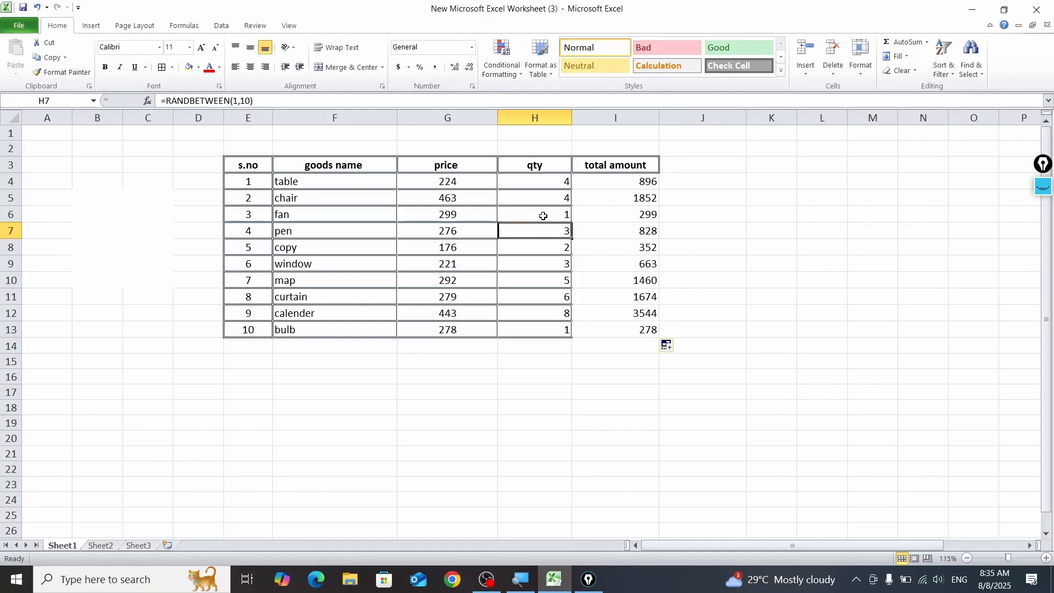
{"action": "left_click", "coordinate": [537, 271]}
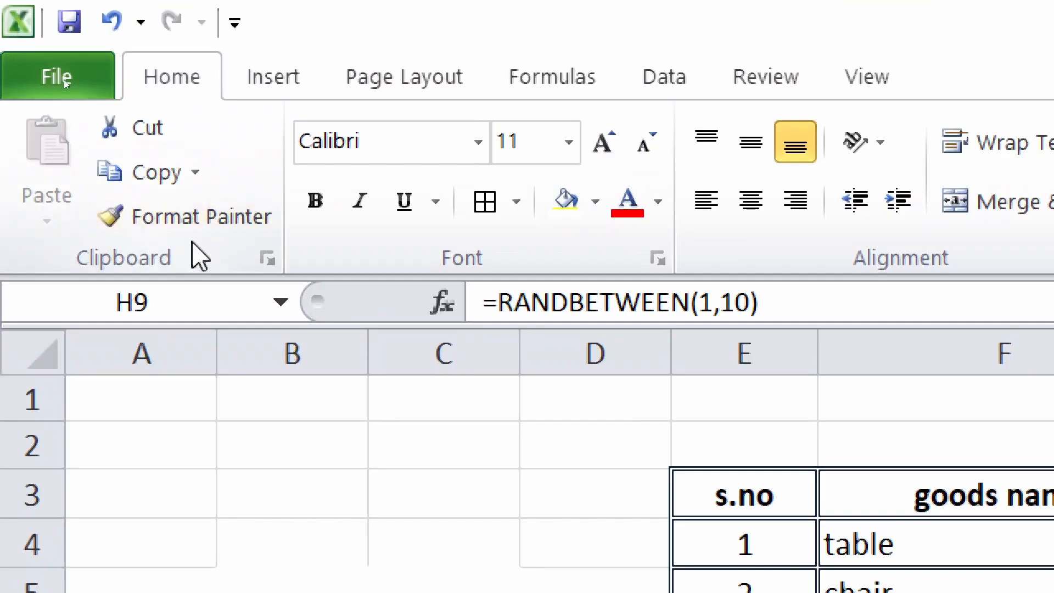
{"action": "left_click", "coordinate": [201, 233]}
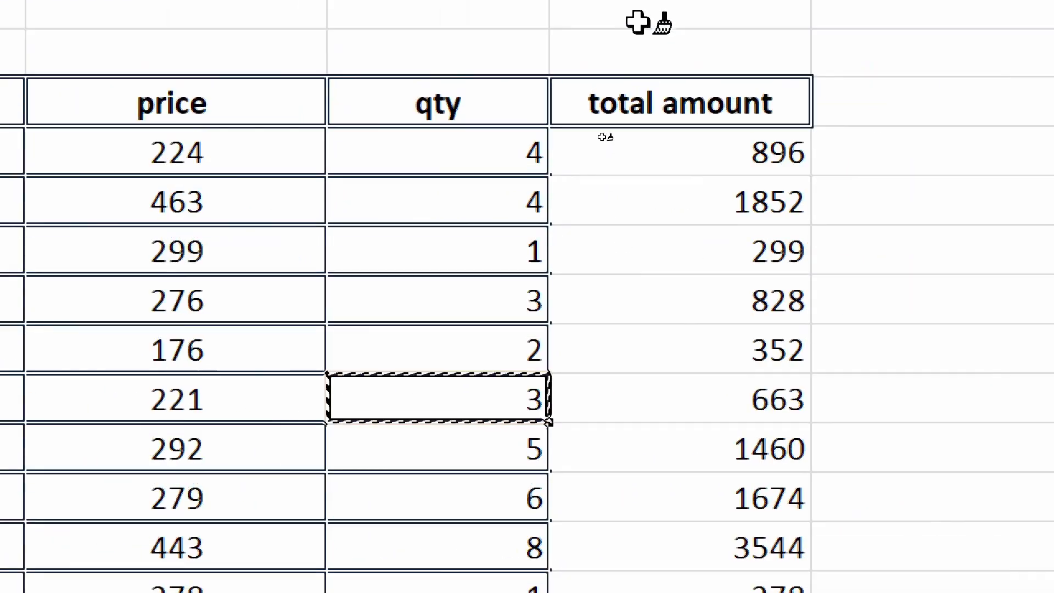
{"action": "mouse_move", "coordinate": [713, 200]}
{"action": "left_mouse_down"}
{"action": "mouse_move", "coordinate": [717, 592]}
{"action": "mouse_move", "coordinate": [717, 566]}
{"action": "left_mouse_up"}
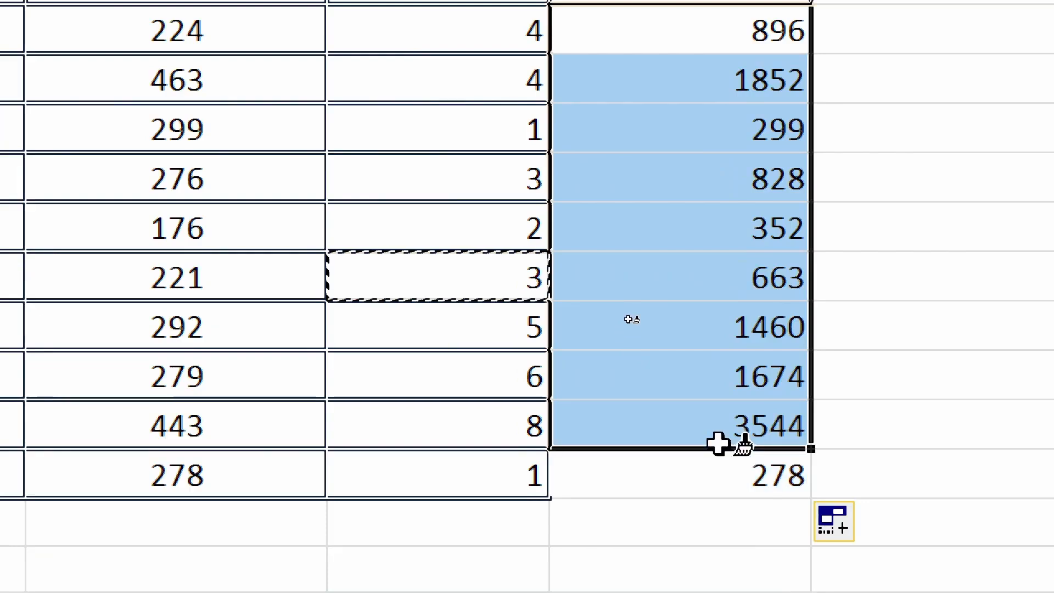
{"action": "left_click_drag", "start_coordinate": [718, 443], "coordinate": [732, 468]}
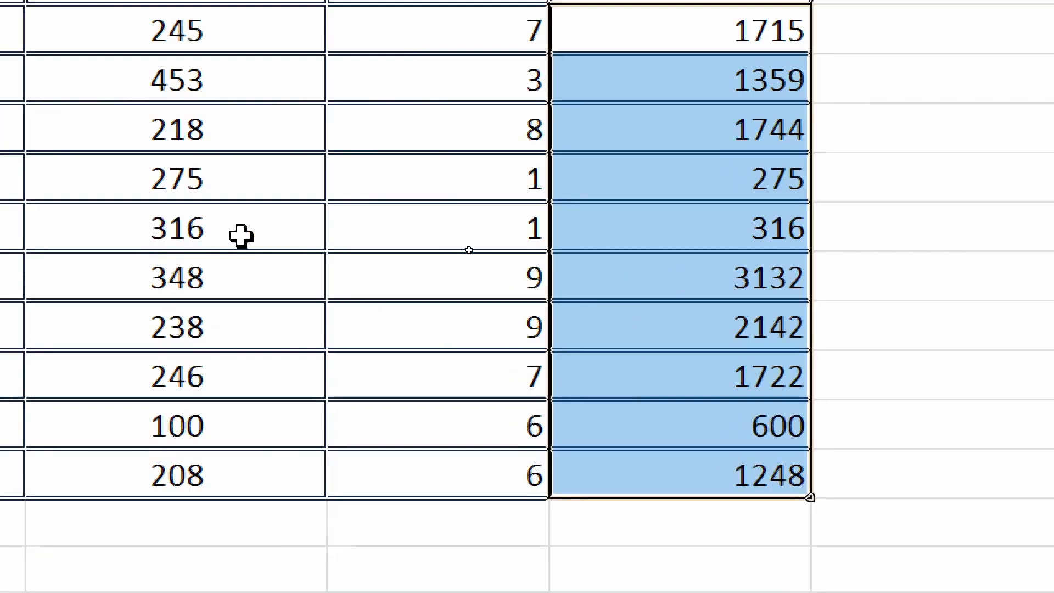
{"action": "key", "text": "super"}
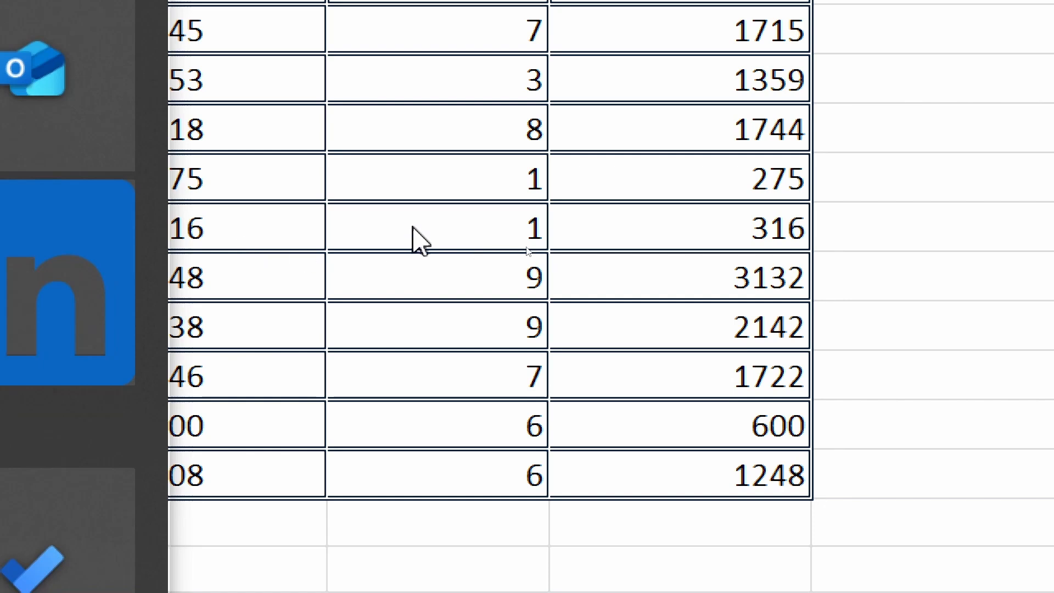
{"action": "key", "text": "super"}
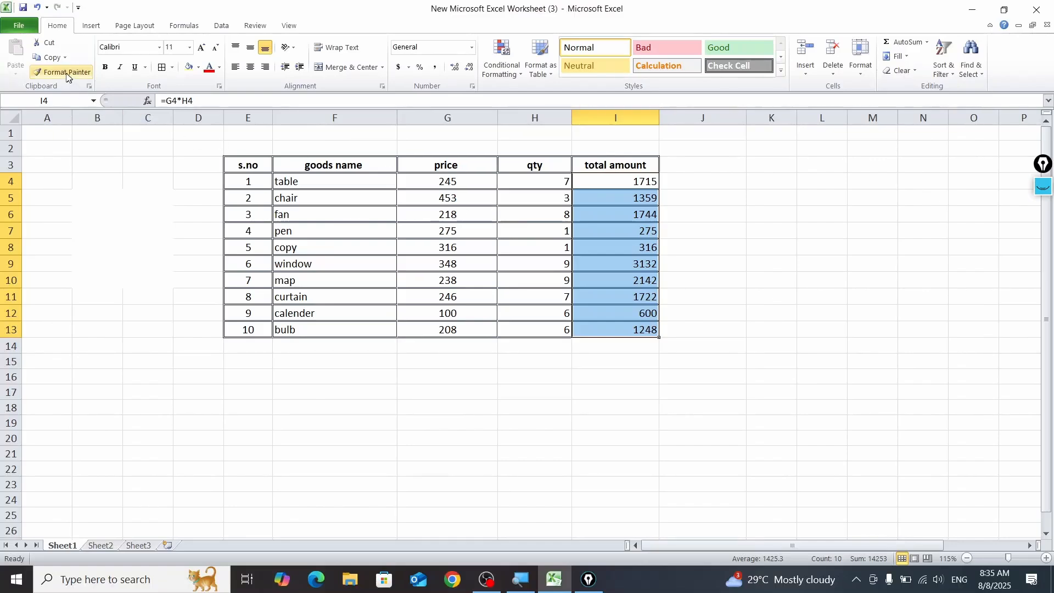
{"action": "left_click", "coordinate": [715, 220]}
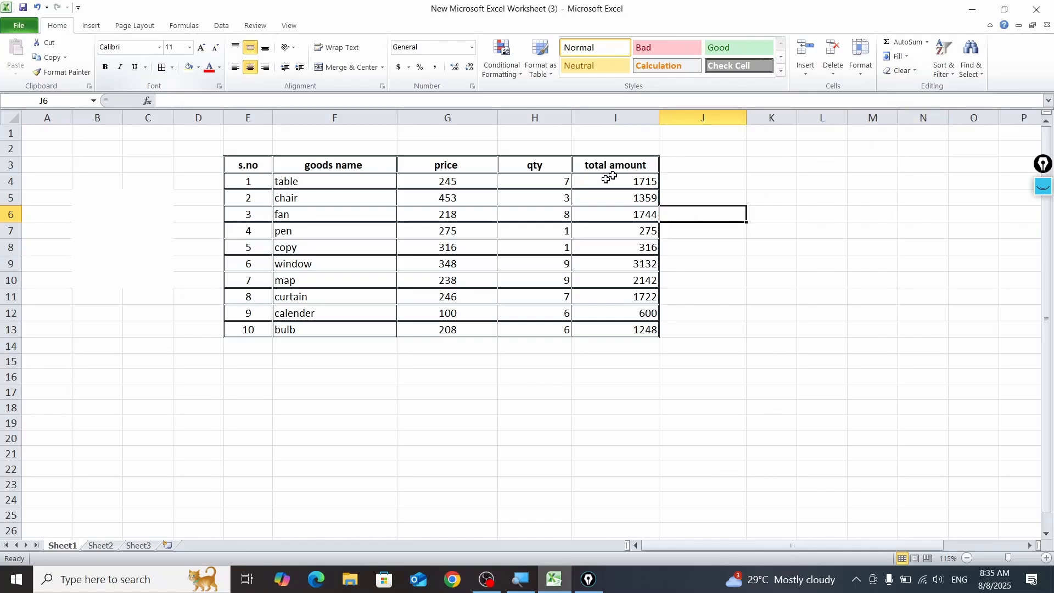
Step: Center the contents of the whole table E3:I13 horizontally
{"action": "left_click_drag", "start_coordinate": [261, 165], "coordinate": [631, 326]}
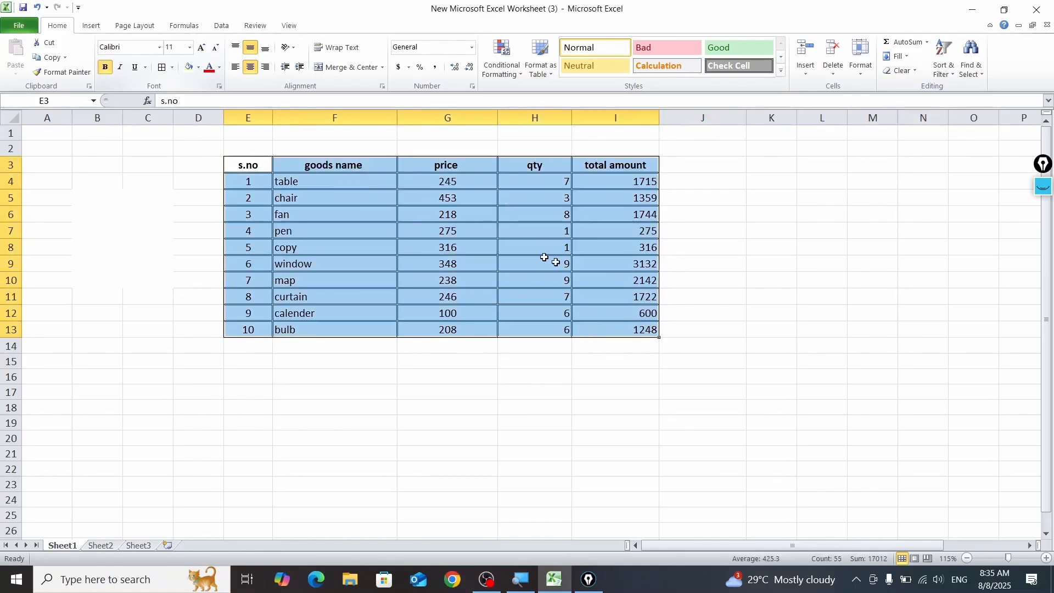
{"action": "left_click", "coordinate": [248, 70]}
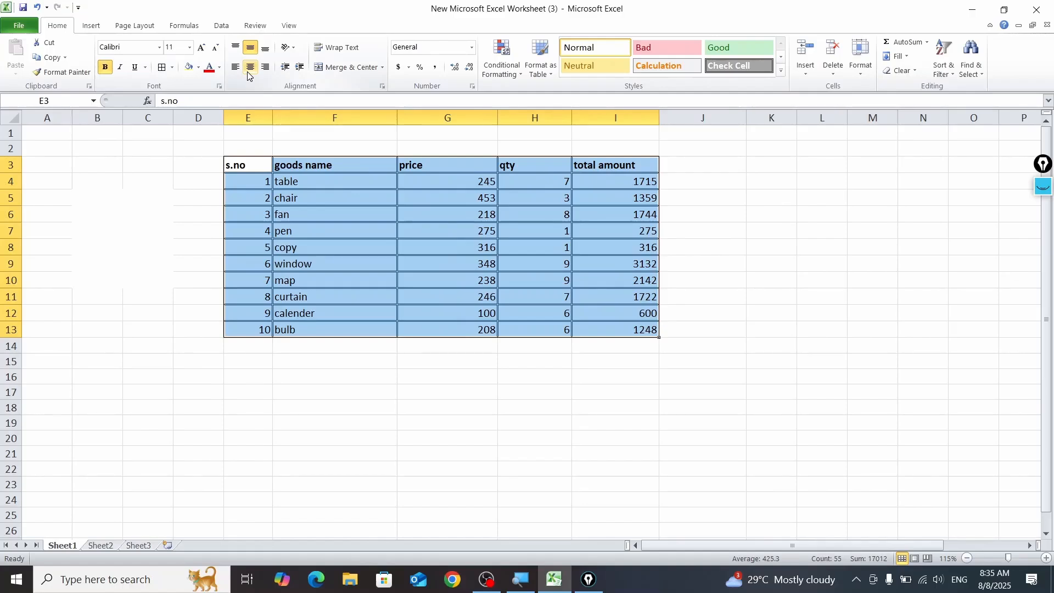
{"action": "left_click", "coordinate": [247, 71]}
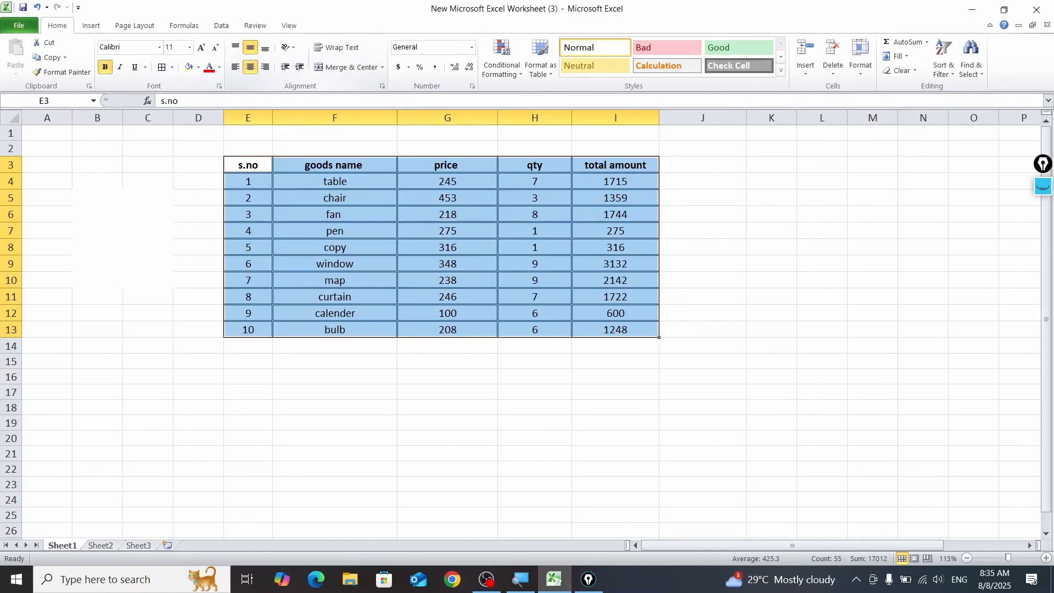
Step: Outline the text alignment controls with a rectangle annotation and hide the annotations again
{"action": "left_click", "coordinate": [1041, 188]}
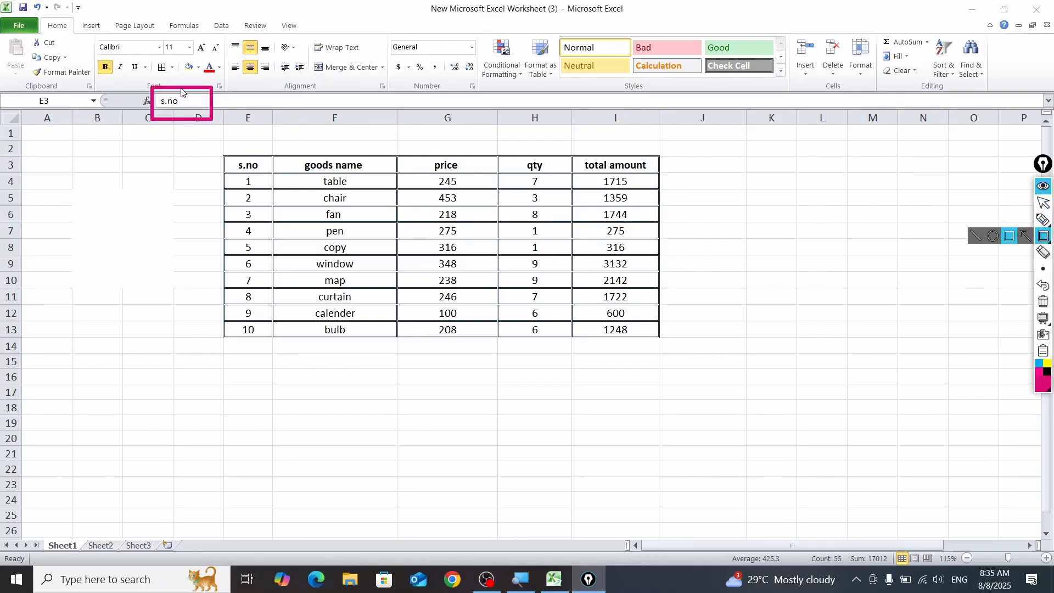
{"action": "mouse_move", "coordinate": [181, 88]}
{"action": "left_mouse_down"}
{"action": "mouse_move", "coordinate": [183, 31]}
{"action": "mouse_move", "coordinate": [295, 34]}
{"action": "left_mouse_up"}
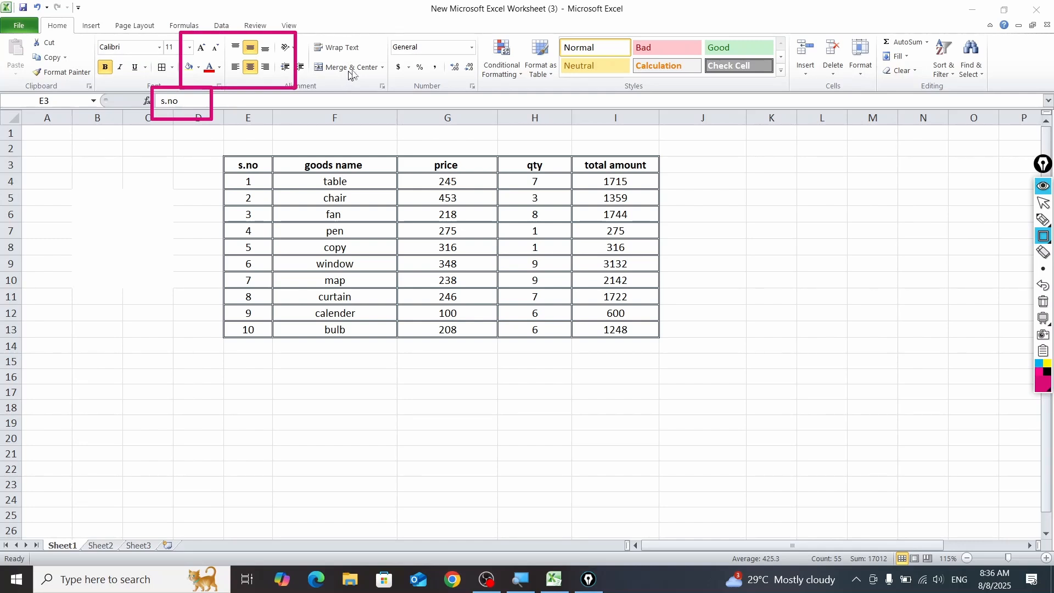
{"action": "left_click", "coordinate": [1043, 187]}
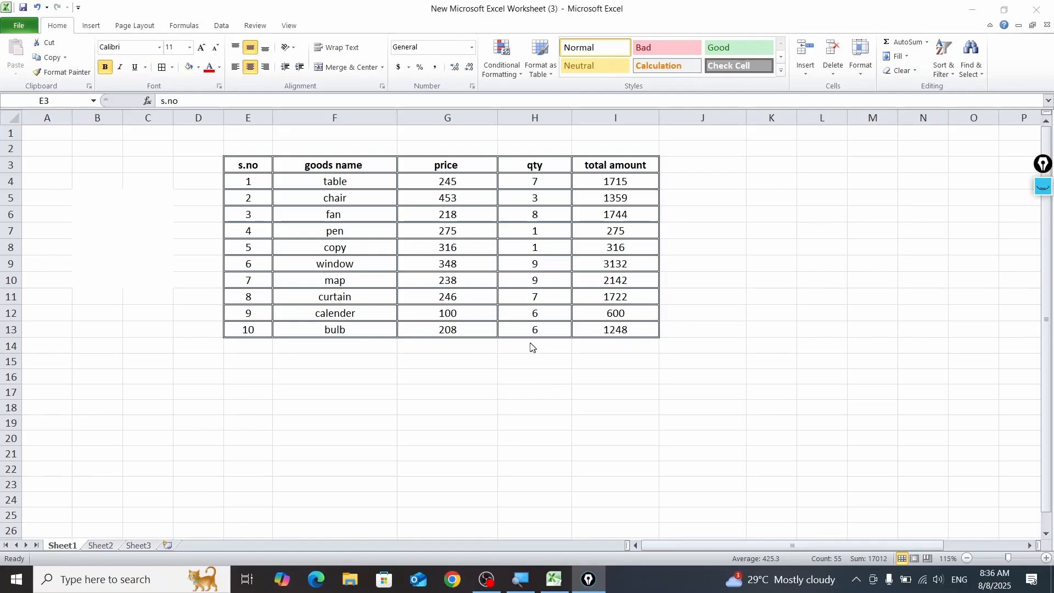
Step: Enter the label "total=" in G14 below the price column
{"action": "left_click", "coordinate": [450, 350]}
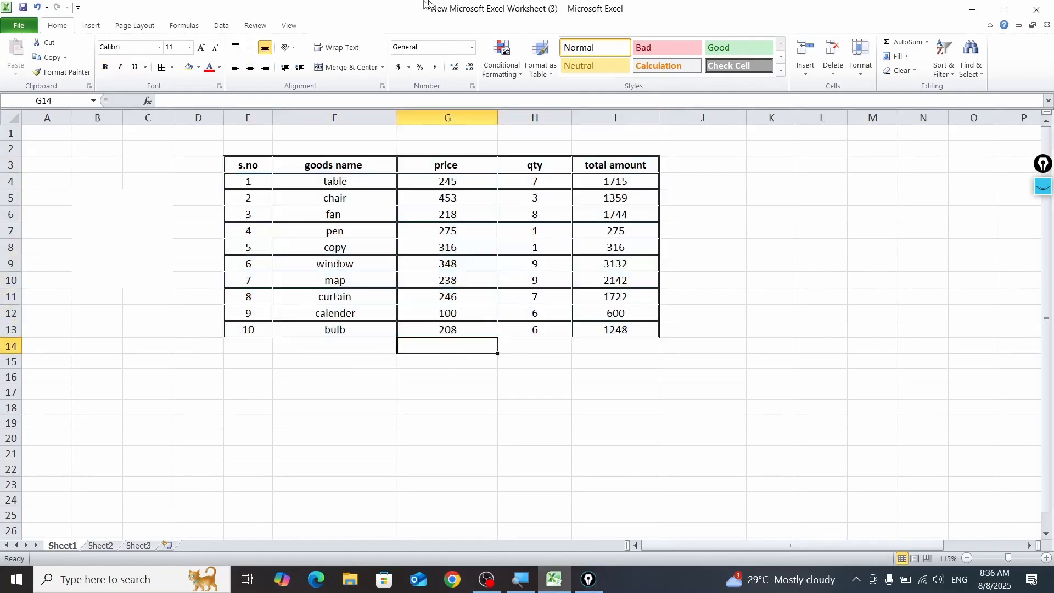
{"action": "type", "text": "total="}
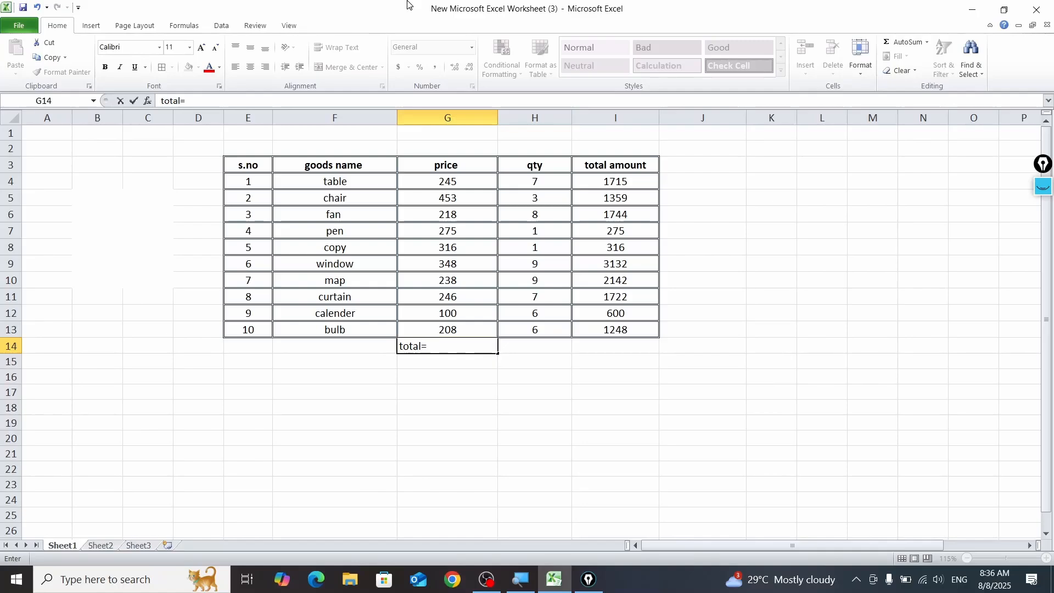
{"action": "left_click", "coordinate": [545, 343]}
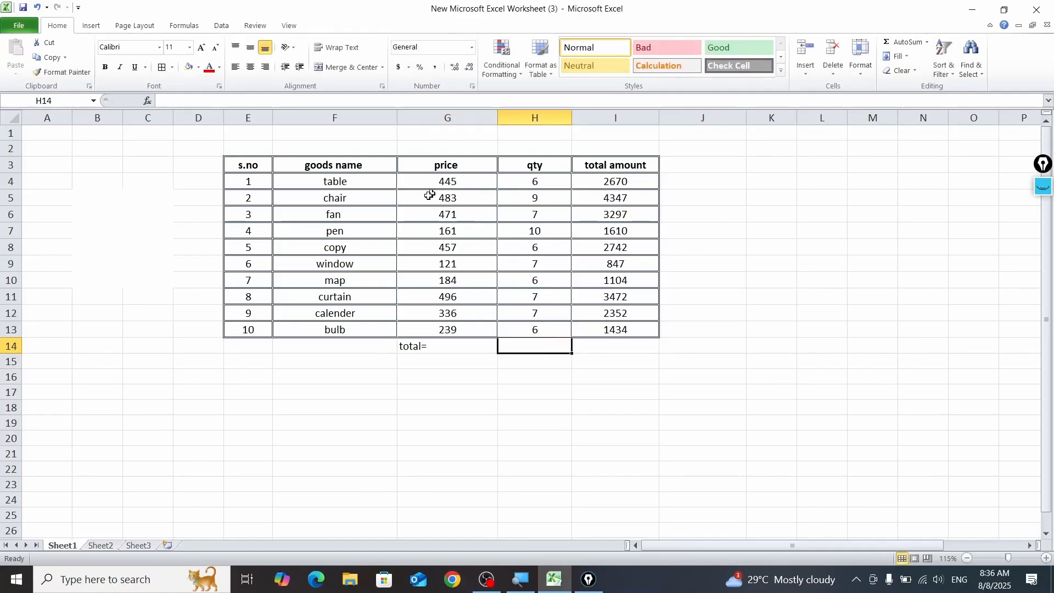
{"action": "left_click", "coordinate": [467, 183]}
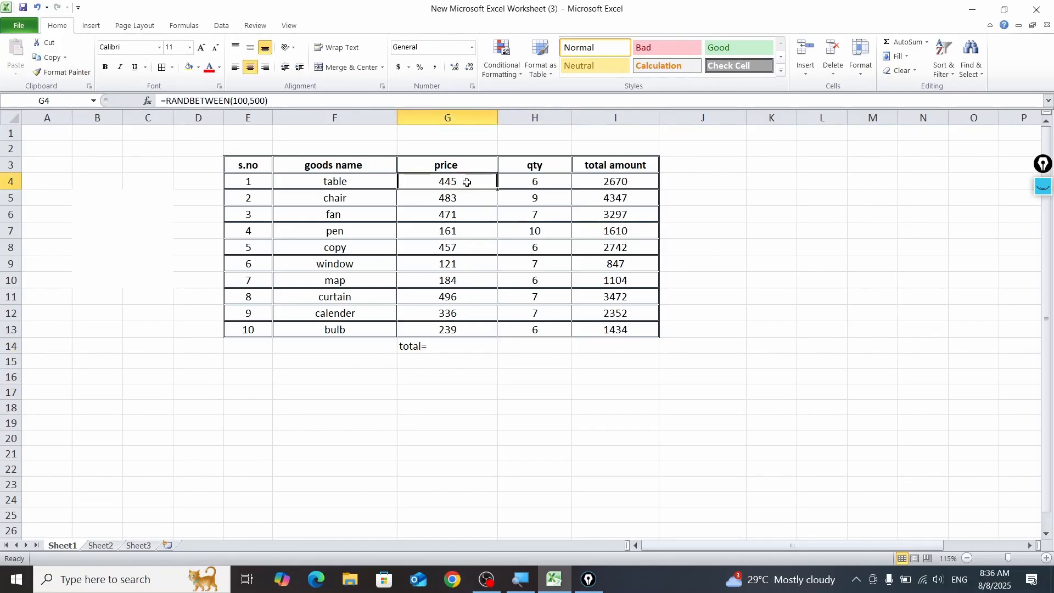
{"action": "left_click", "coordinate": [455, 212]}
{"action": "left_click", "coordinate": [501, 251]}
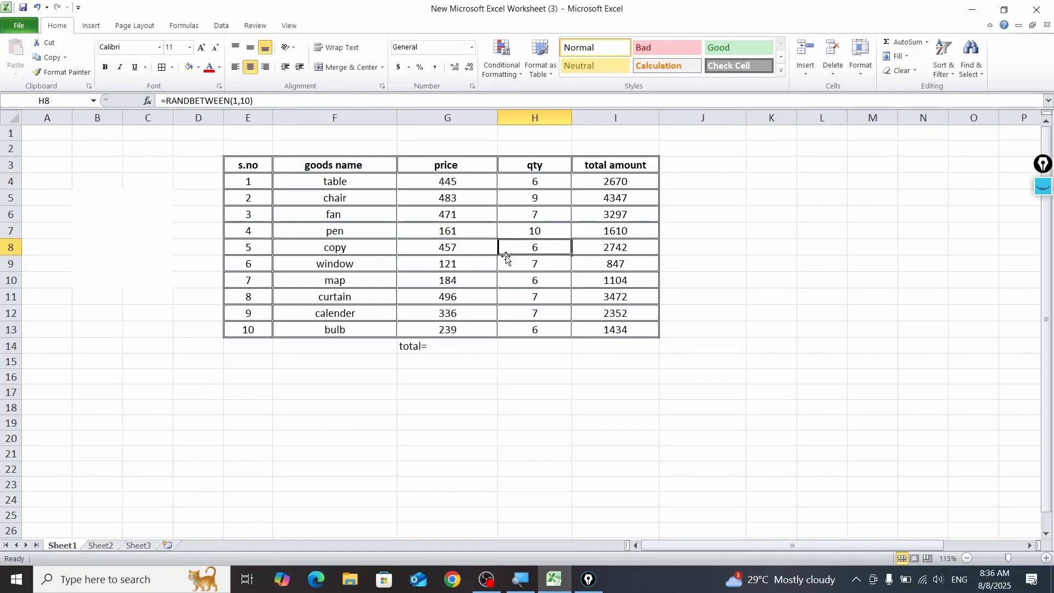
{"action": "key", "text": "ctrl+Down"}
{"action": "left_click", "coordinate": [713, 258]}
{"action": "left_click", "coordinate": [569, 243]}
{"action": "key", "text": "ctrl+Down"}
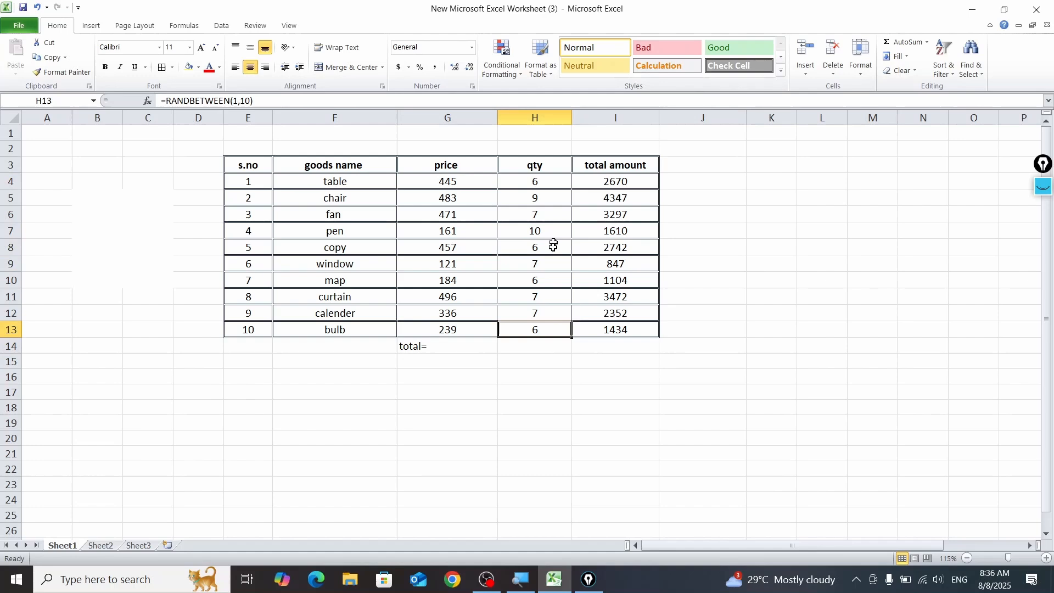
{"action": "left_click", "coordinate": [482, 346]}
{"action": "left_click", "coordinate": [601, 357]}
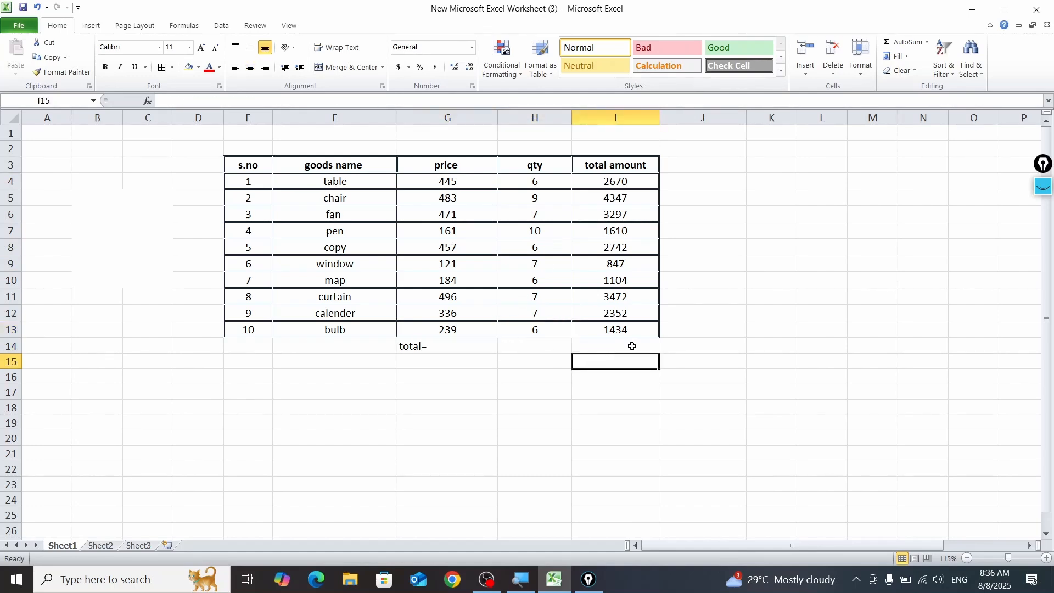
{"action": "left_click", "coordinate": [632, 346]}
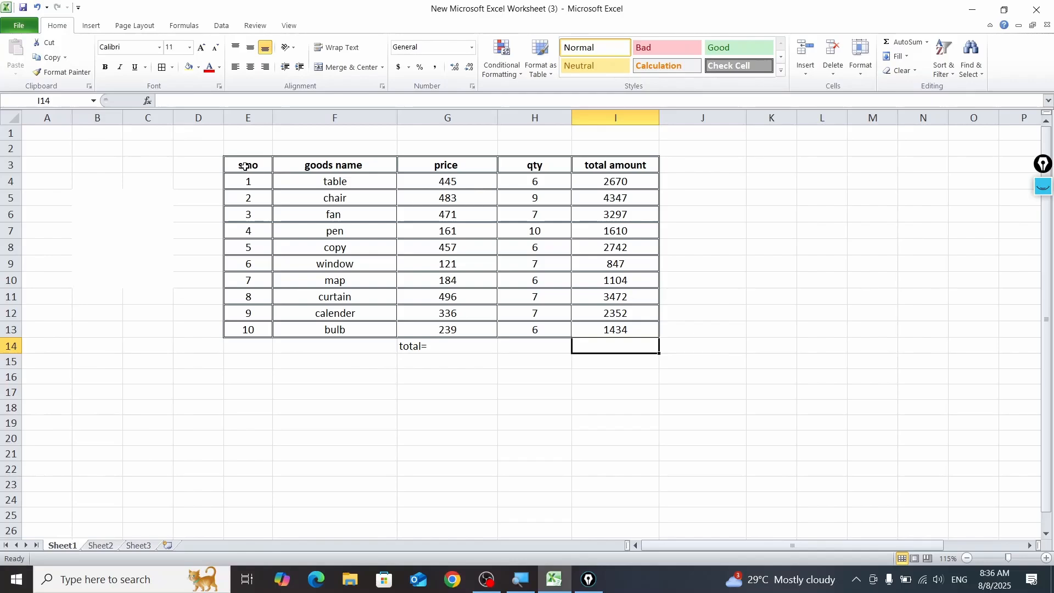
Step: Copy the table range E3:I14 and temporarily outline the Sheet1 and Sheet2 names with a rectangle annotation
{"action": "left_click_drag", "start_coordinate": [245, 164], "coordinate": [628, 339]}
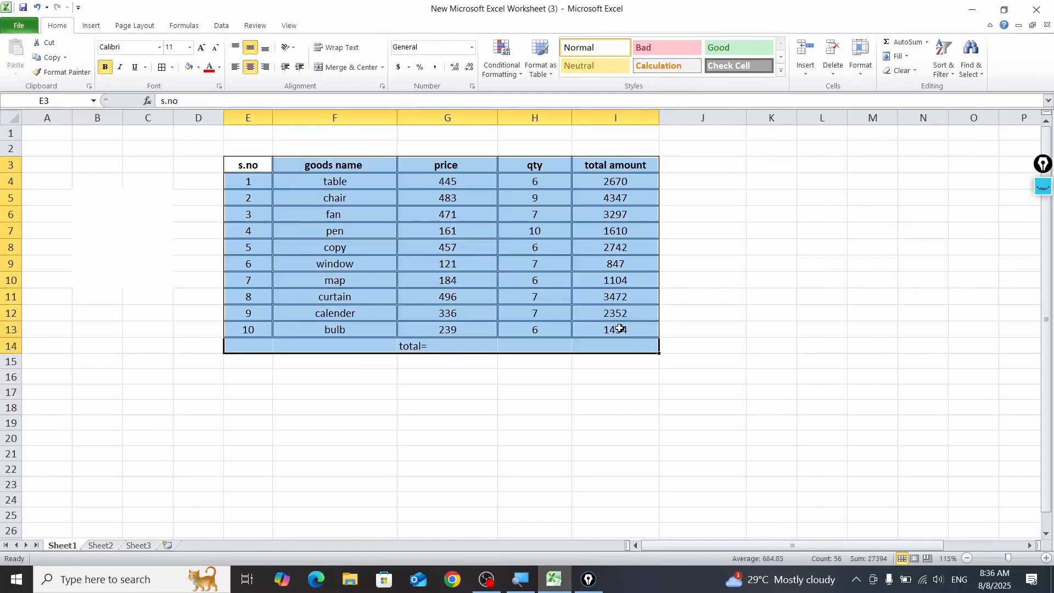
{"action": "key", "text": "ctrl+c"}
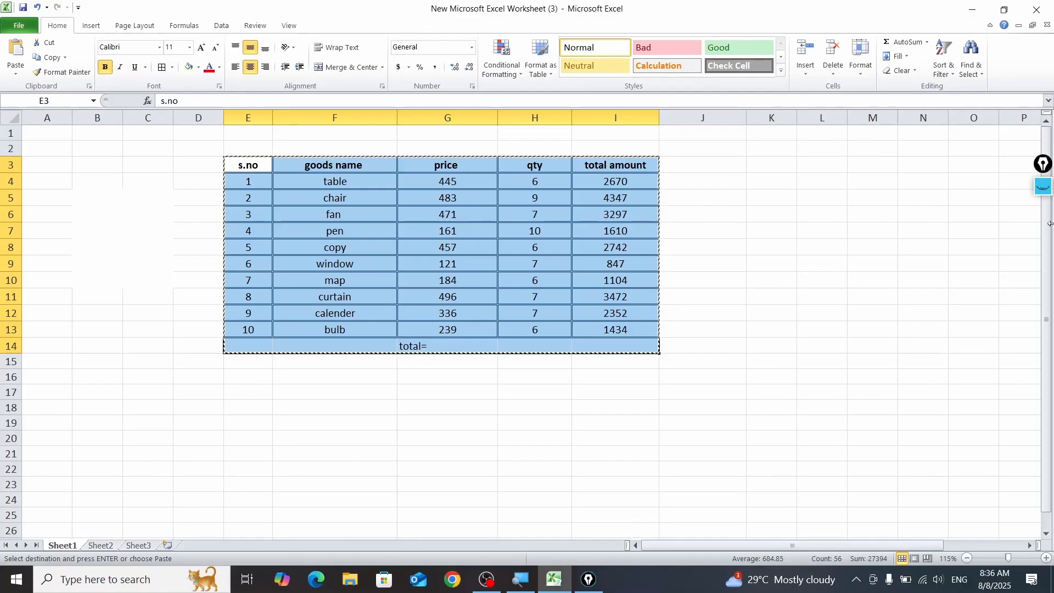
{"action": "left_click", "coordinate": [1042, 189]}
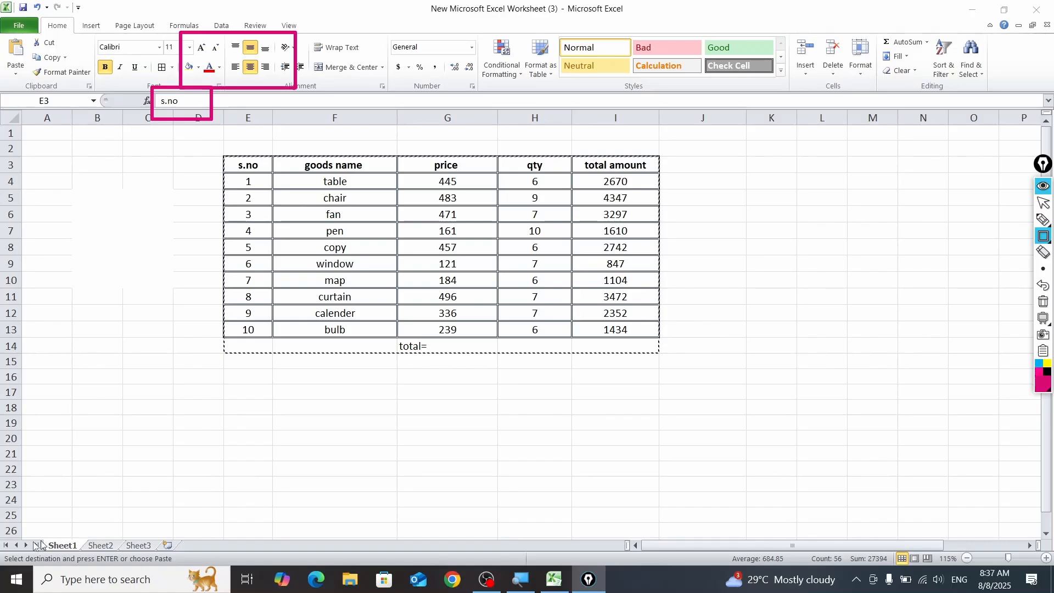
{"action": "left_click_drag", "start_coordinate": [25, 527], "coordinate": [119, 557]}
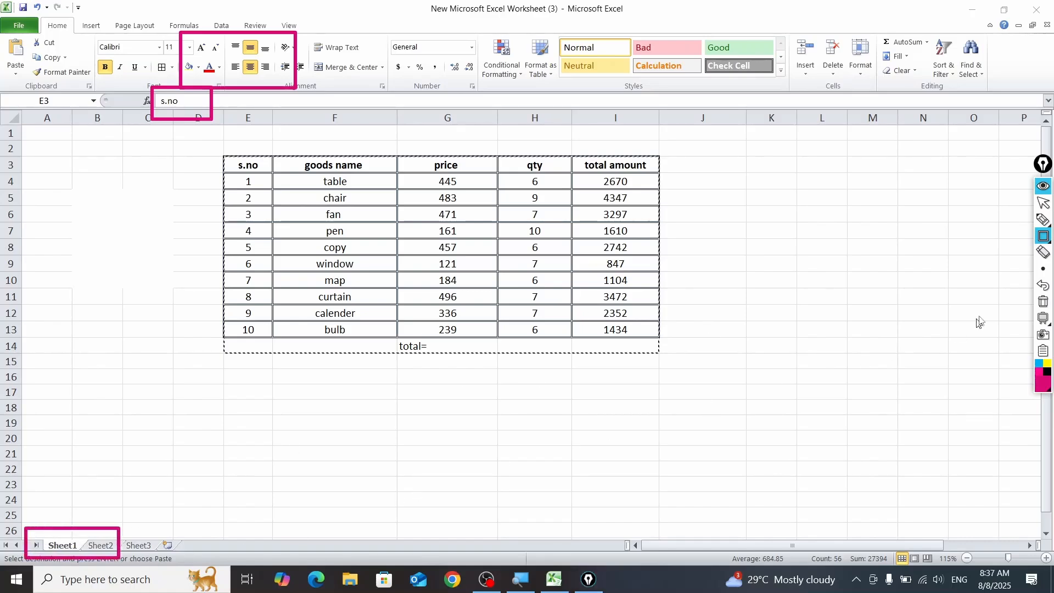
{"action": "left_click", "coordinate": [1042, 186]}
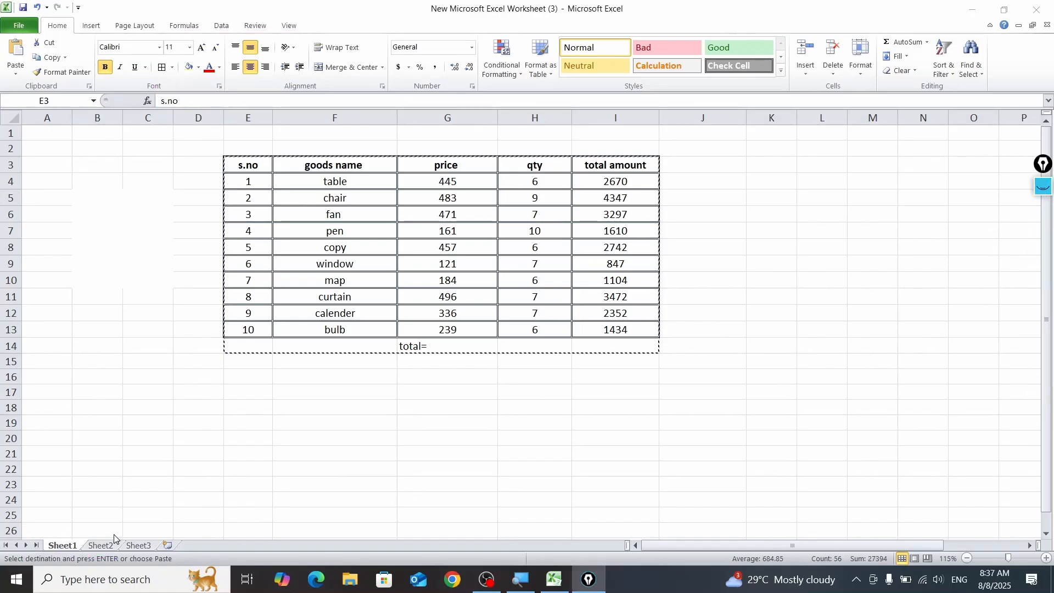
Step: Paste the copied goods table into Sheet2 starting at E4, keeping only the values
{"action": "left_click", "coordinate": [100, 545]}
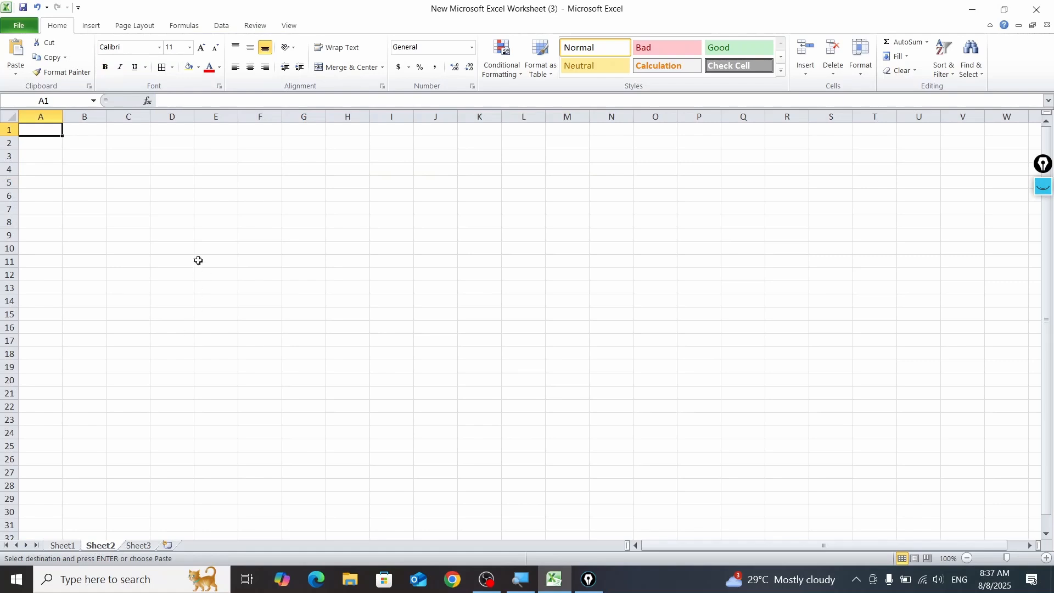
{"action": "left_click", "coordinate": [206, 171]}
{"action": "key", "text": "ctrl+v"}
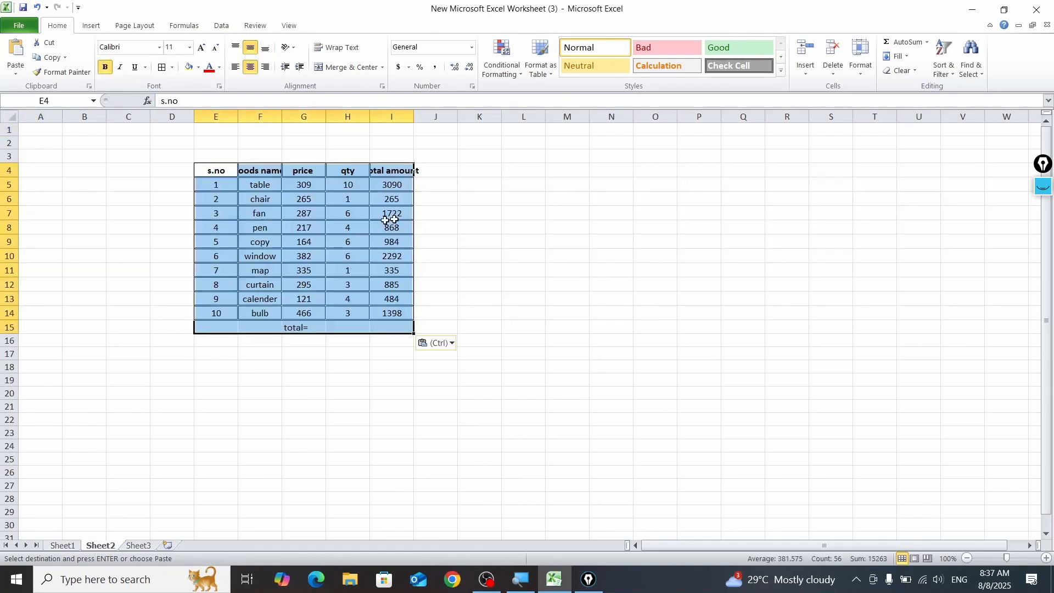
{"action": "left_click", "coordinate": [431, 344]}
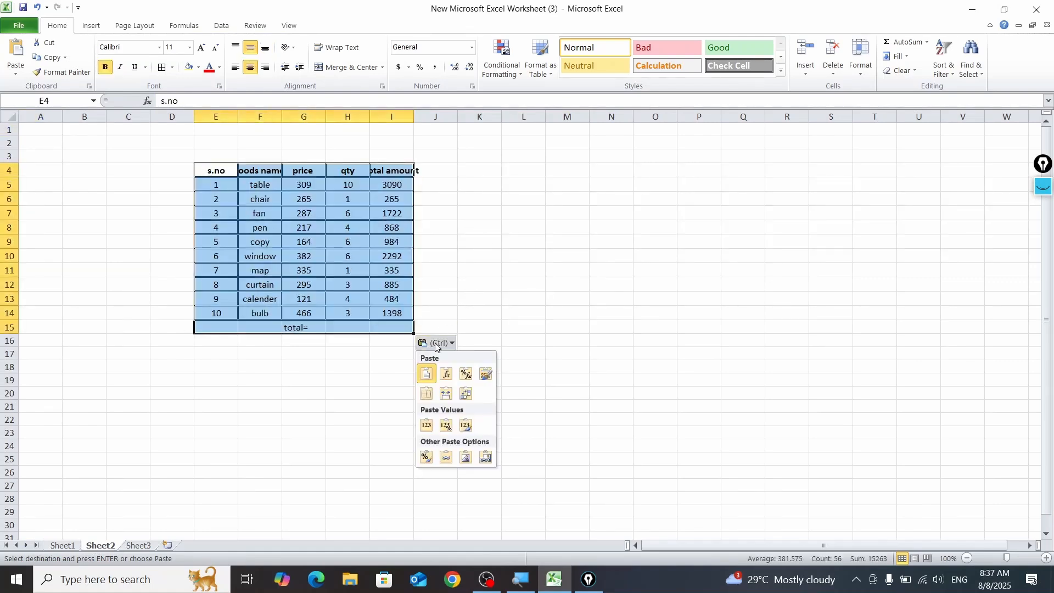
{"action": "left_click", "coordinate": [427, 424]}
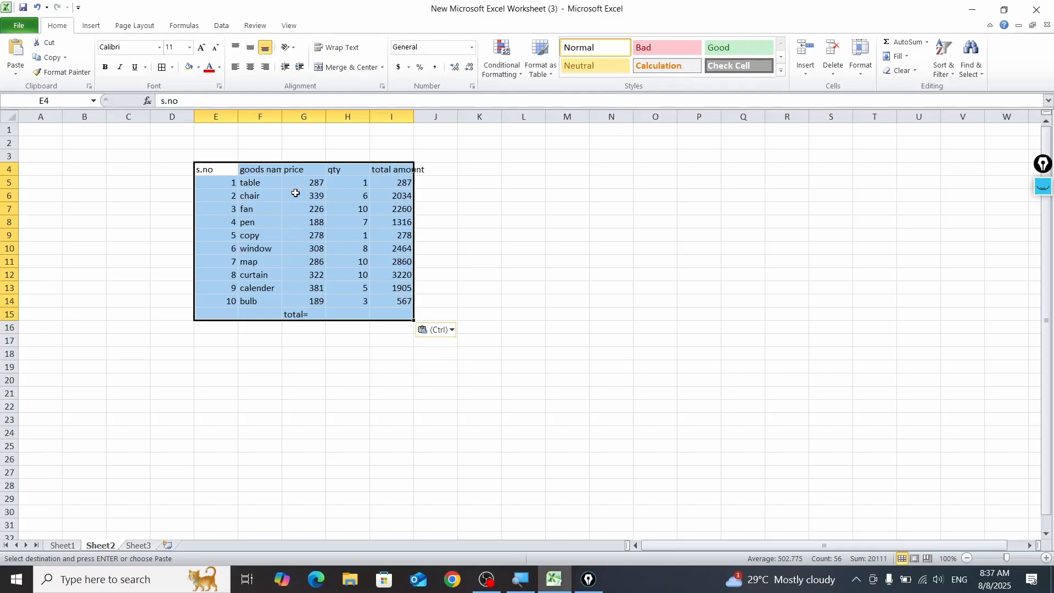
Step: Add two new blank worksheets, Sheet4 and Sheet5, after Sheet3
{"action": "left_click", "coordinate": [53, 546]}
{"action": "left_click", "coordinate": [99, 546]}
{"action": "left_click", "coordinate": [167, 545]}
{"action": "left_click", "coordinate": [205, 545]}
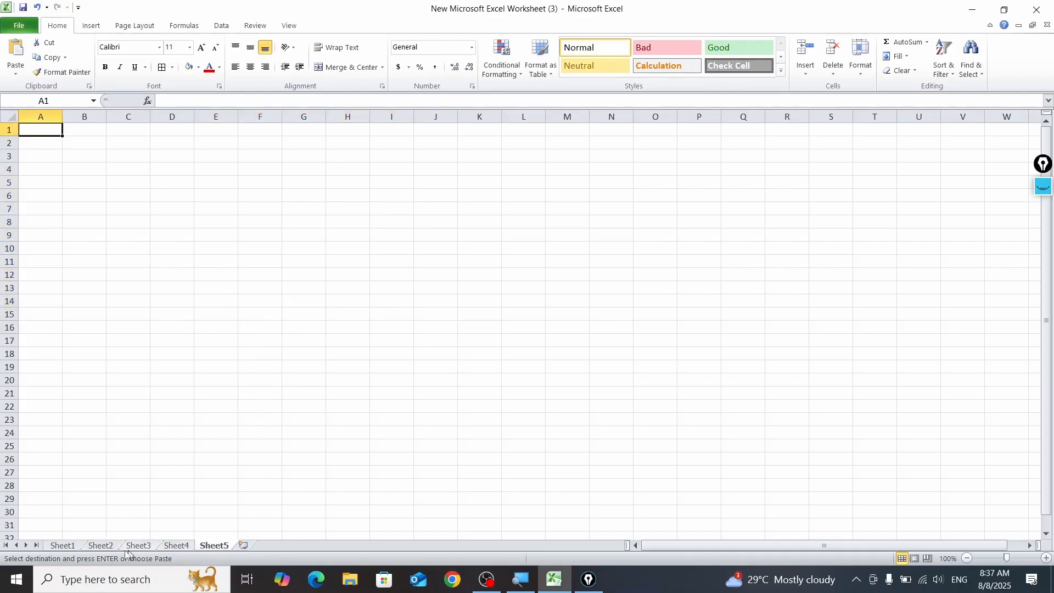
Step: Return to Sheet2 by way of Sheet1 and apply borders to the pasted table E4:I15
{"action": "left_click", "coordinate": [76, 546]}
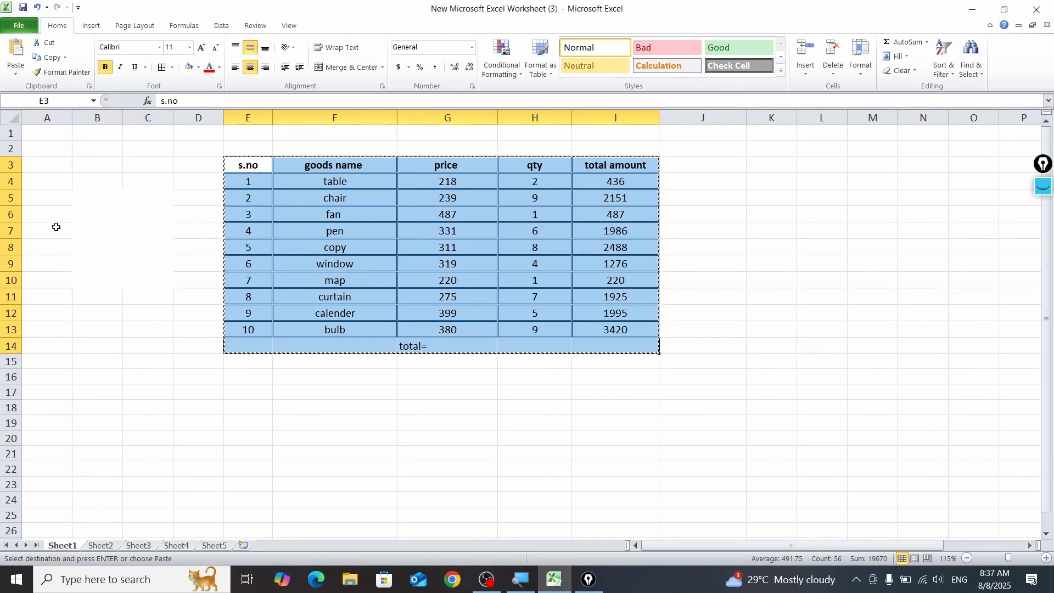
{"action": "left_click", "coordinate": [101, 547]}
{"action": "key", "text": "ctrl+v"}
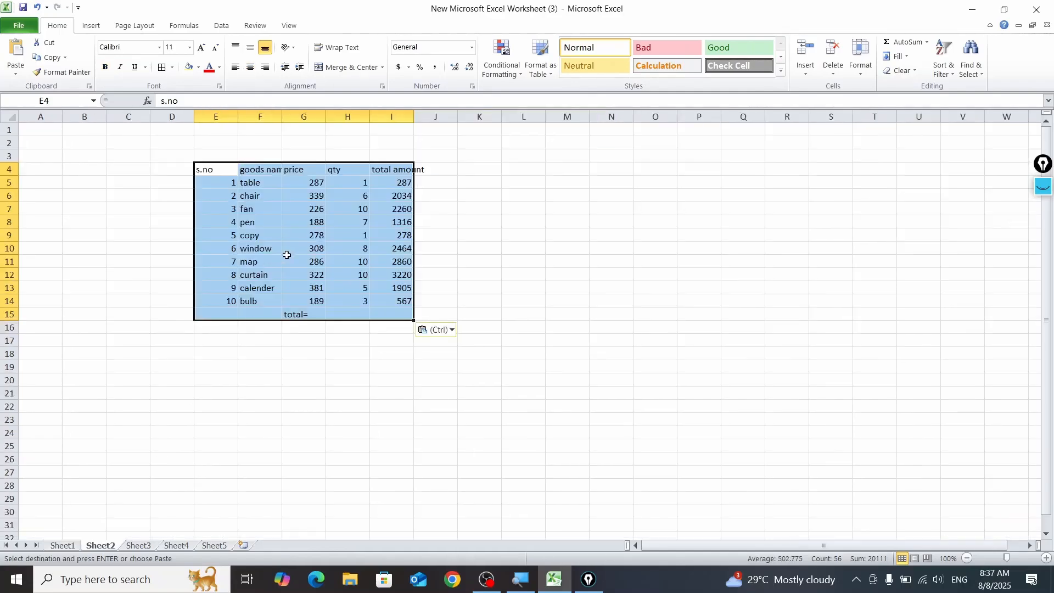
{"action": "left_click", "coordinate": [162, 67]}
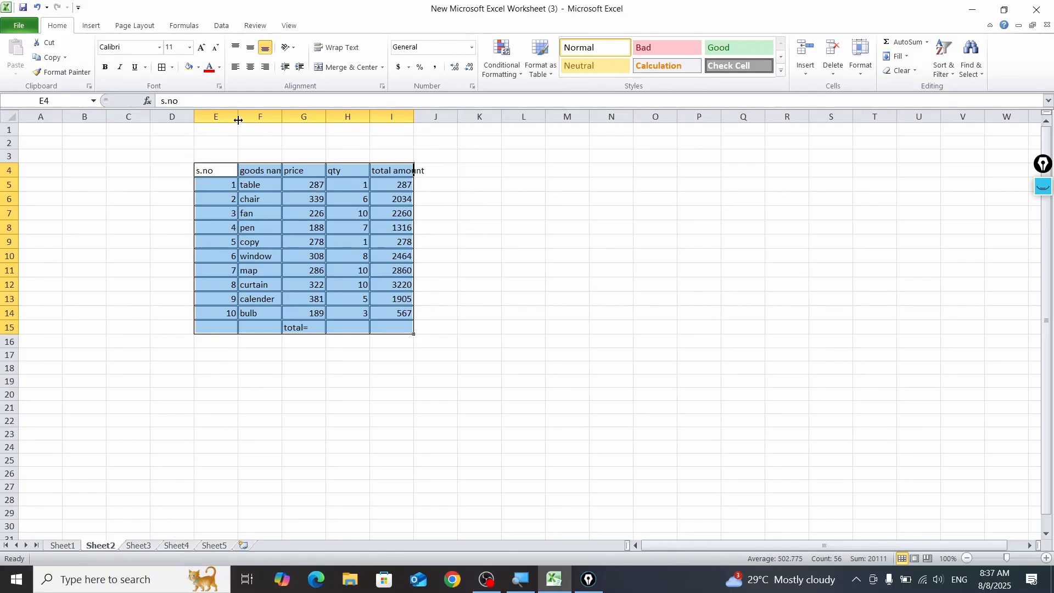
Step: Try widening the Sheet2 table columns by hand, and undo the last width changes
{"action": "left_click_drag", "start_coordinate": [240, 119], "coordinate": [361, 117]}
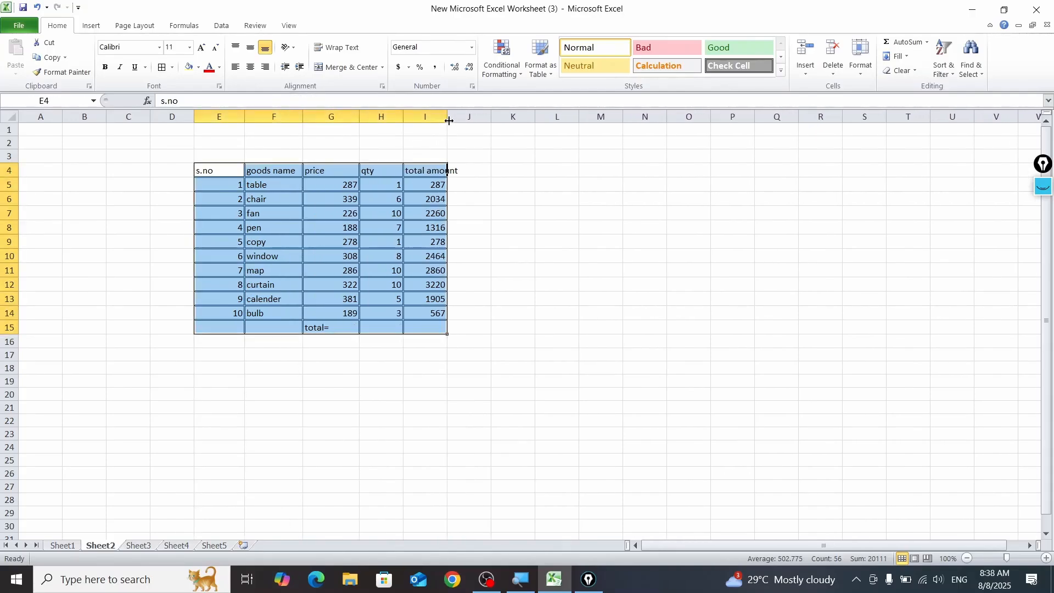
{"action": "left_click_drag", "start_coordinate": [448, 121], "coordinate": [457, 123]}
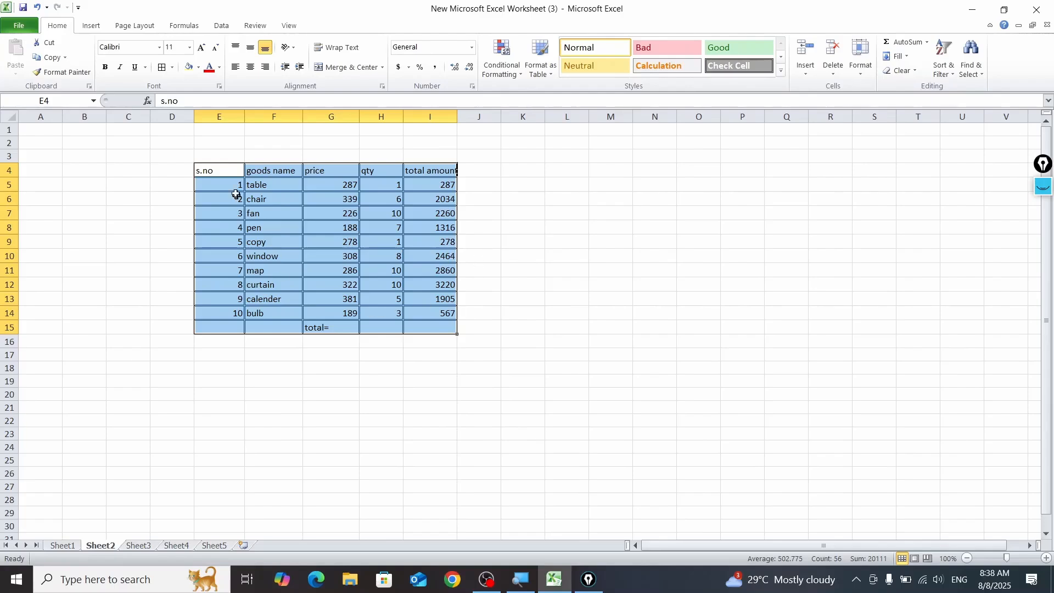
{"action": "key", "text": "ctrl+z"}
{"action": "key", "text": "ctrl+z"}
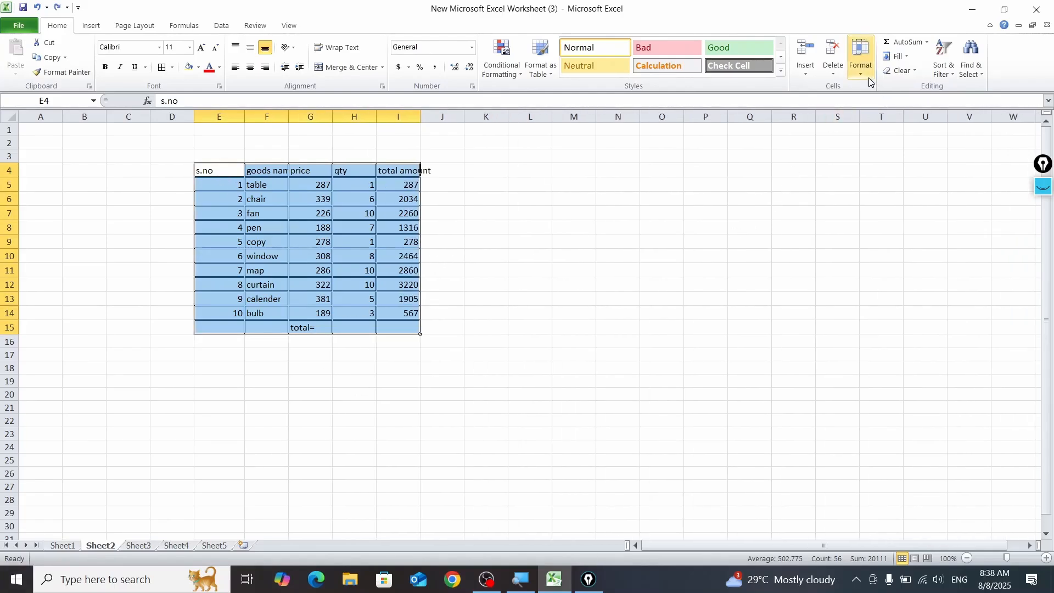
Step: Clear the old annotations, temporarily outline the Format command with a rectangle annotation, and erase it again
{"action": "left_click", "coordinate": [1047, 192]}
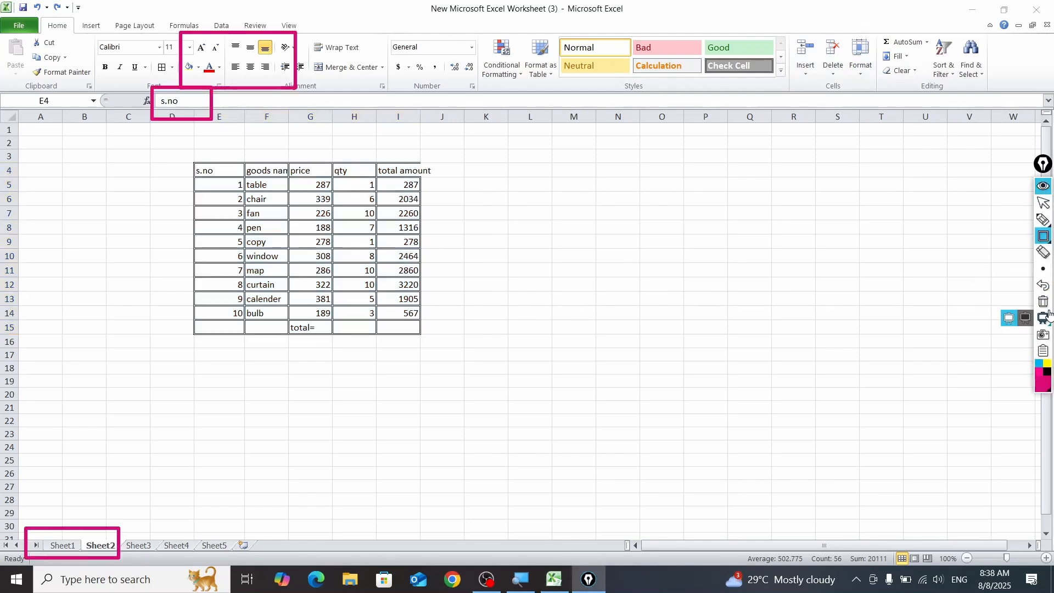
{"action": "left_click", "coordinate": [1046, 305]}
{"action": "left_click_drag", "start_coordinate": [843, 36], "coordinate": [881, 89]}
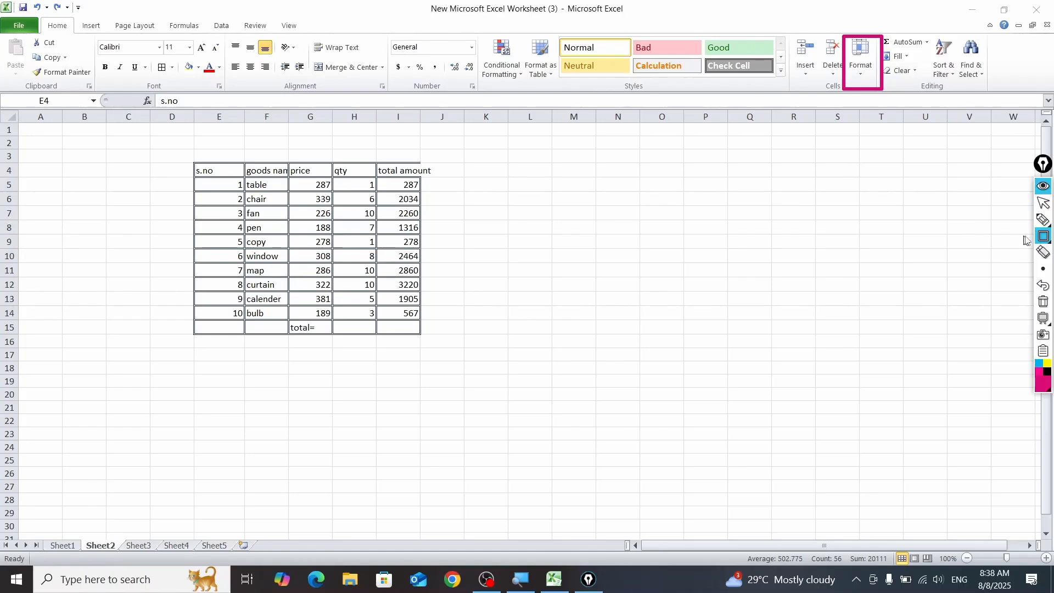
{"action": "left_click", "coordinate": [1045, 304]}
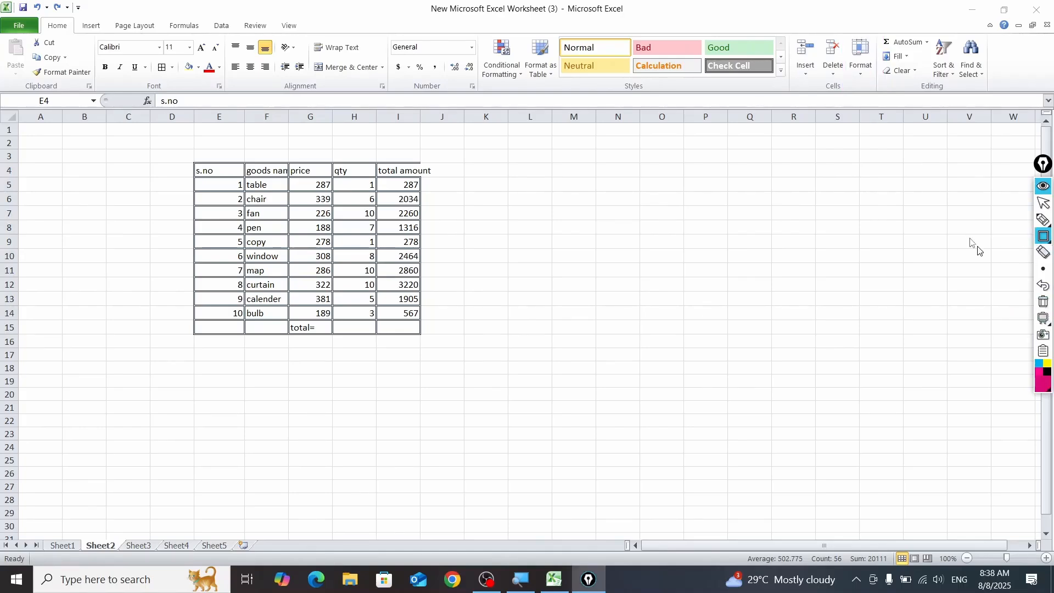
Step: AutoFit the row heights and column widths of the whole table E4:I15
{"action": "key", "text": "ctrl+a"}
{"action": "left_click", "coordinate": [866, 77]}
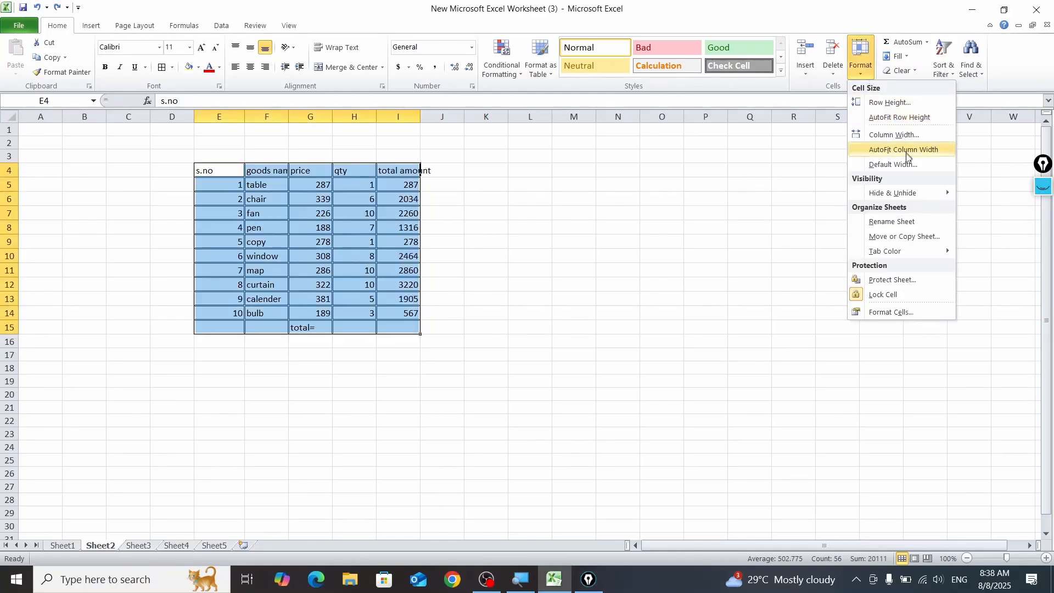
{"action": "left_click", "coordinate": [898, 118]}
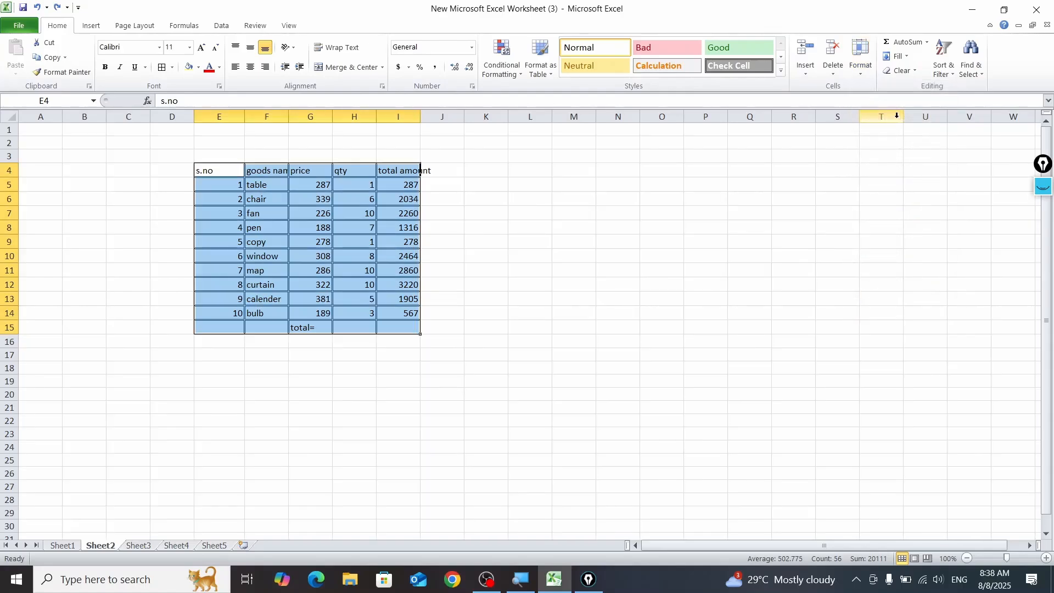
{"action": "left_click", "coordinate": [860, 60]}
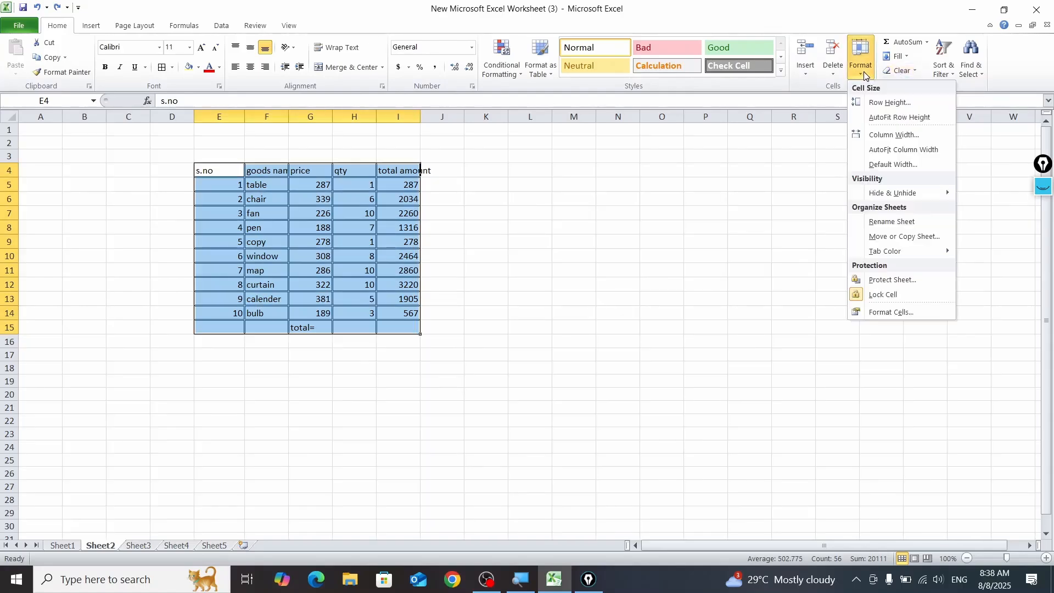
{"action": "left_click", "coordinate": [909, 150]}
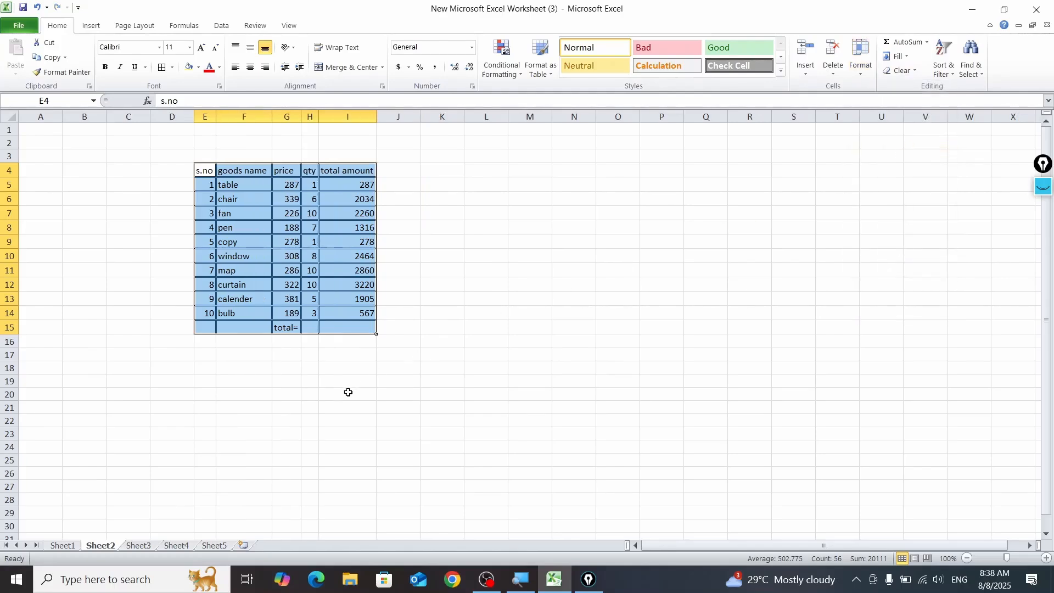
{"action": "left_click", "coordinate": [331, 413]}
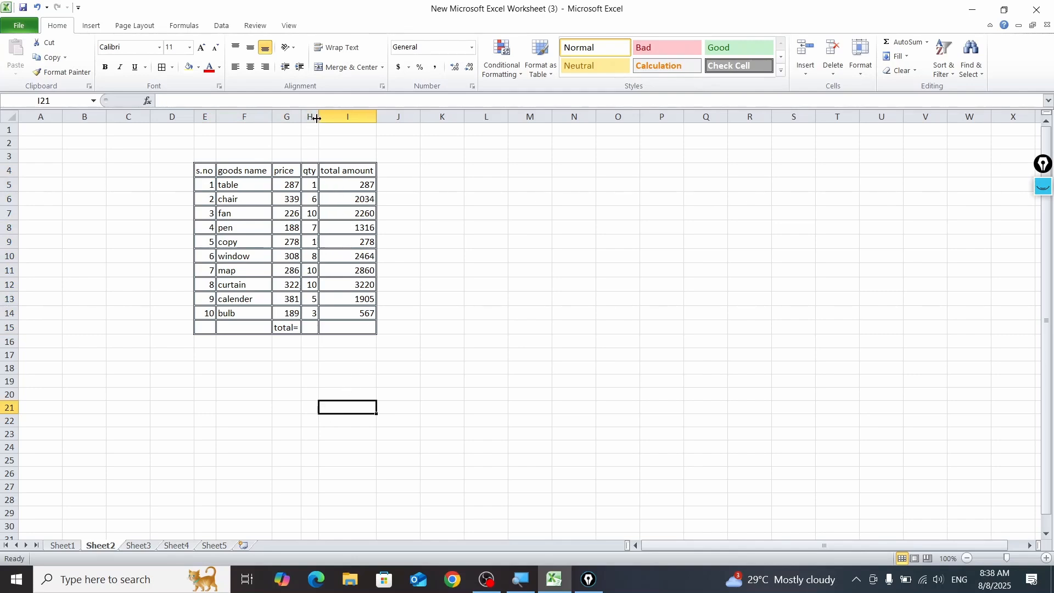
Step: Make the header row E4:I4 bold and enlarge its font size to 20
{"action": "left_click_drag", "start_coordinate": [209, 171], "coordinate": [377, 172]}
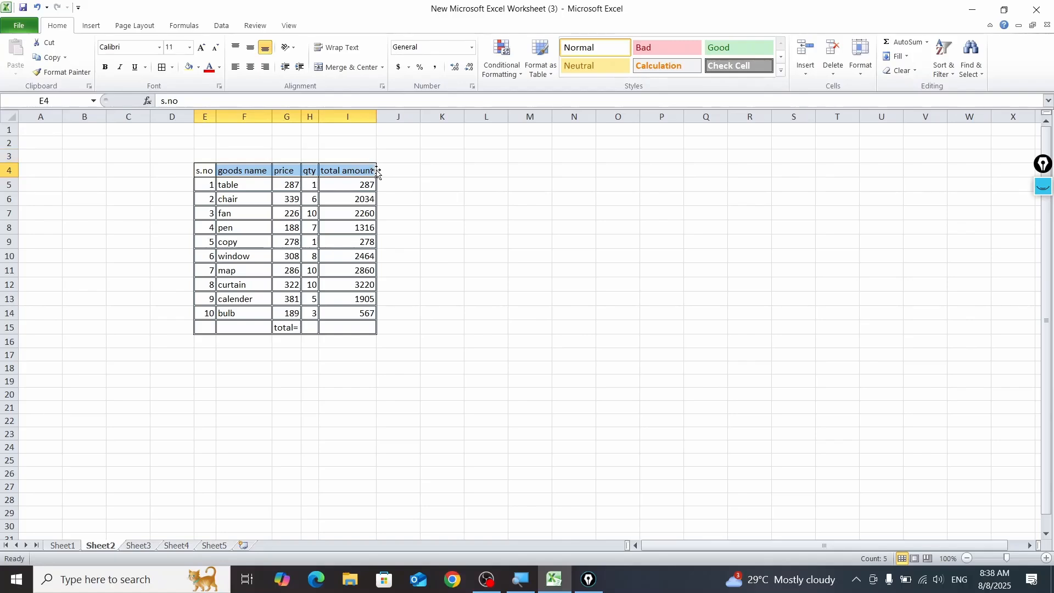
{"action": "left_click", "coordinate": [105, 67]}
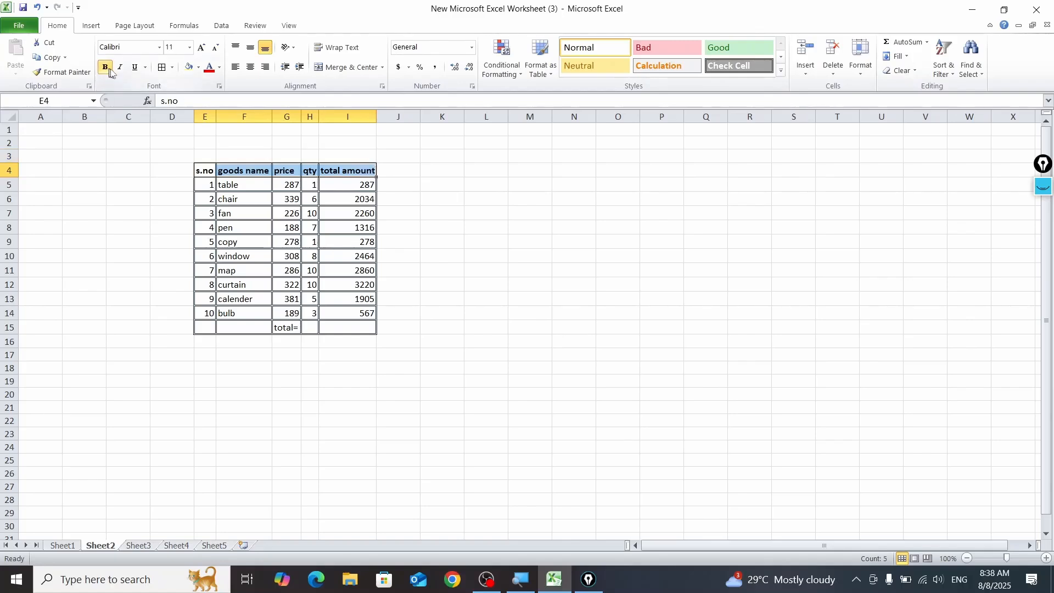
{"action": "left_click", "coordinate": [202, 48]}
{"action": "left_click", "coordinate": [201, 48]}
{"action": "left_click", "coordinate": [201, 49]}
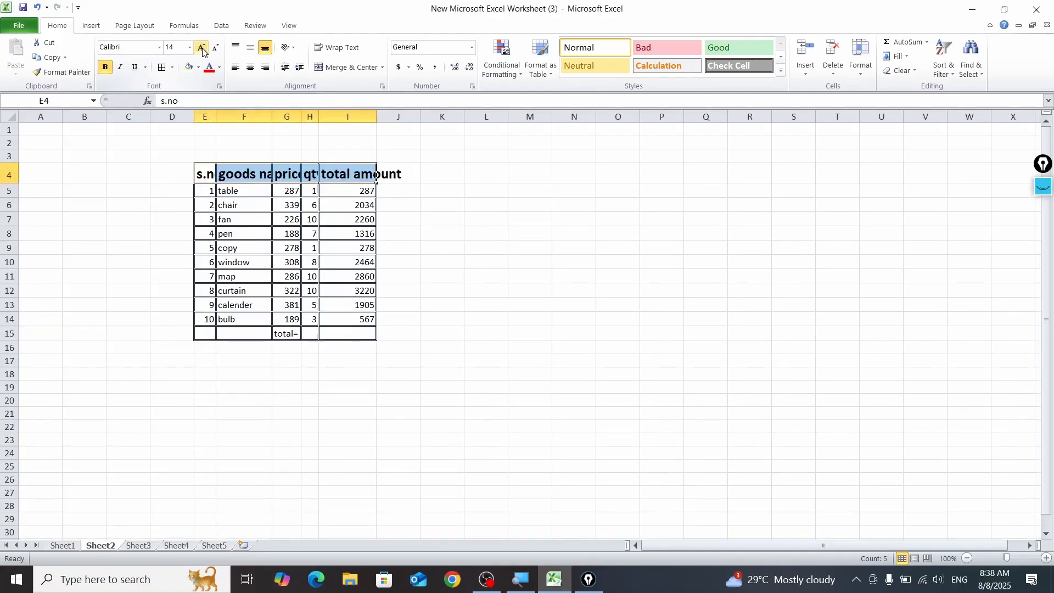
{"action": "left_click", "coordinate": [201, 48]}
{"action": "left_click", "coordinate": [202, 48]}
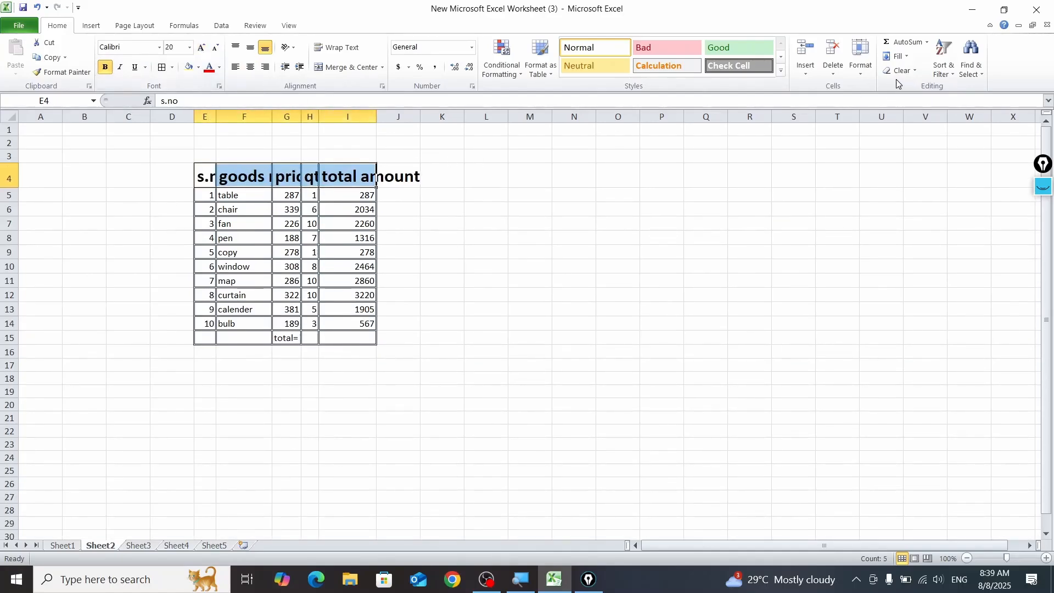
Step: AutoFit the column widths to the enlarged header row
{"action": "left_click", "coordinate": [860, 57]}
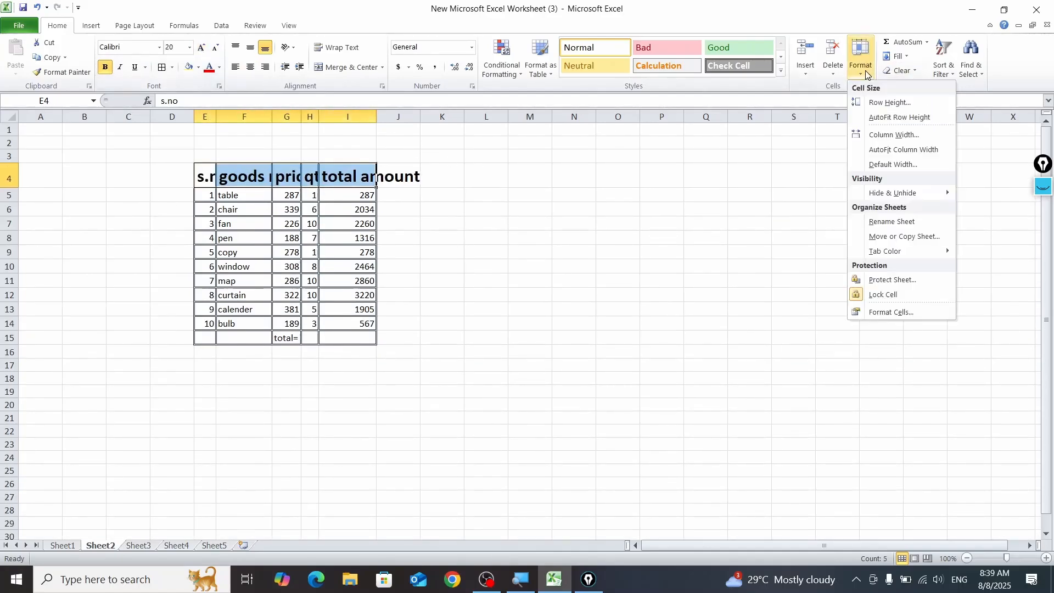
{"action": "left_click", "coordinate": [898, 152]}
{"action": "left_click", "coordinate": [711, 309]}
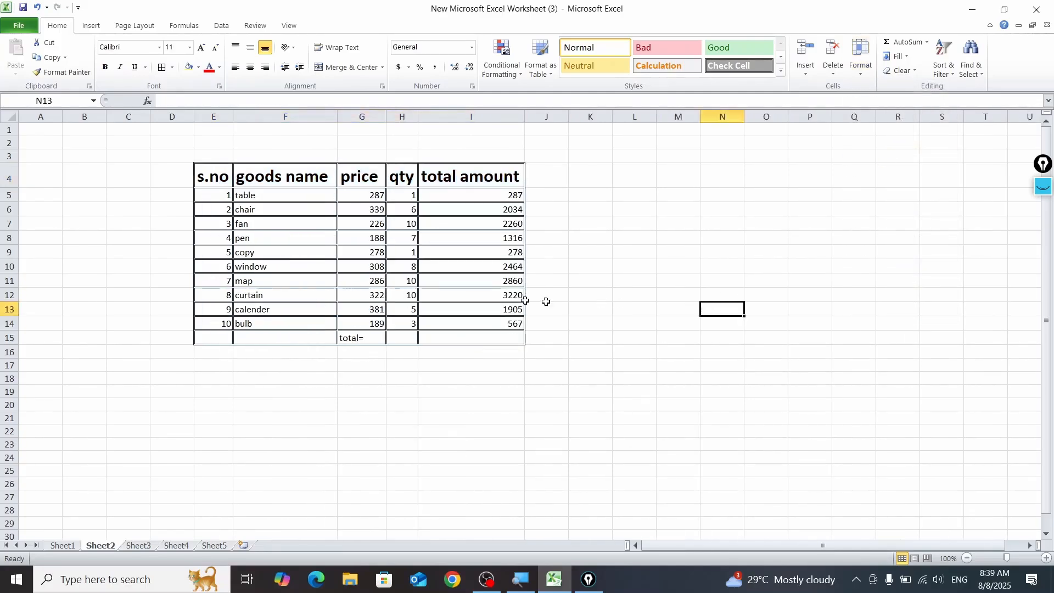
Step: Select the table E4:I15, outline the text alignment controls with a rectangle annotation, and hide the annotations
{"action": "left_click_drag", "start_coordinate": [218, 172], "coordinate": [481, 336]}
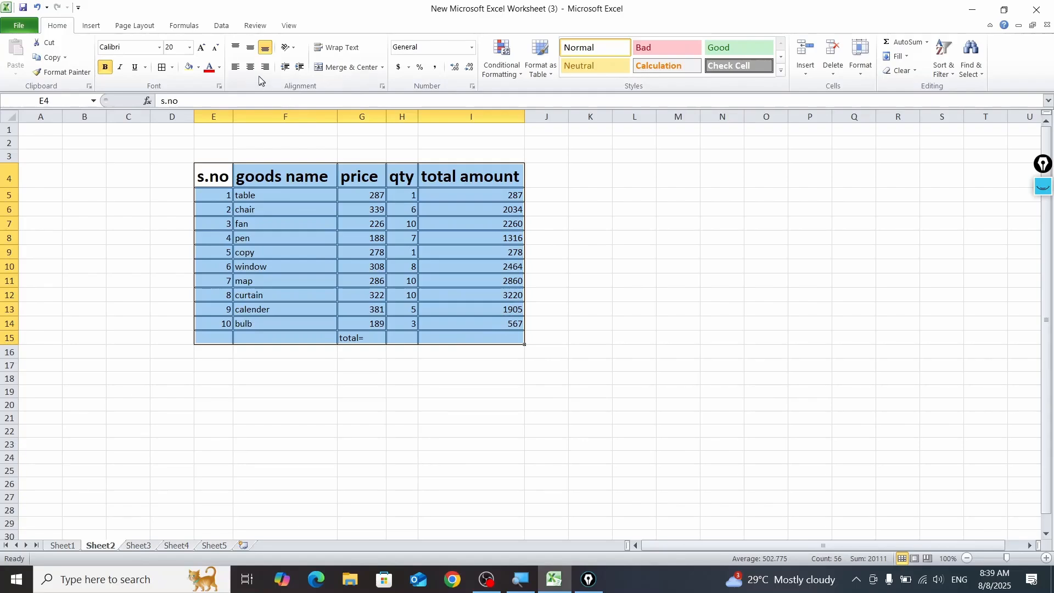
{"action": "left_click", "coordinate": [1043, 185]}
{"action": "left_click", "coordinate": [1044, 237]}
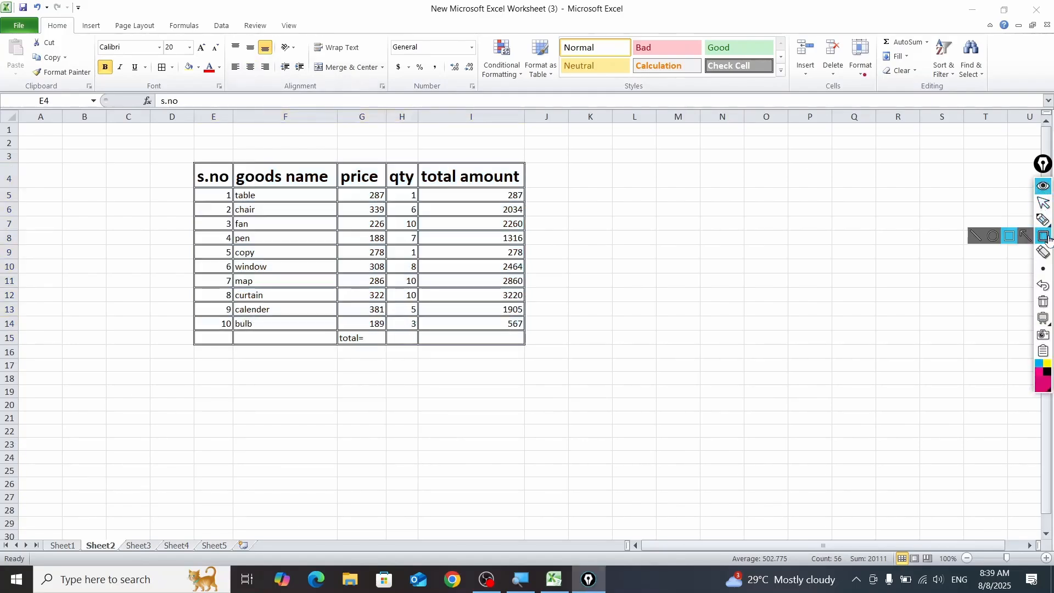
{"action": "mouse_move", "coordinate": [227, 33]}
{"action": "left_mouse_down"}
{"action": "mouse_move", "coordinate": [299, 88]}
{"action": "mouse_move", "coordinate": [278, 82]}
{"action": "left_mouse_up"}
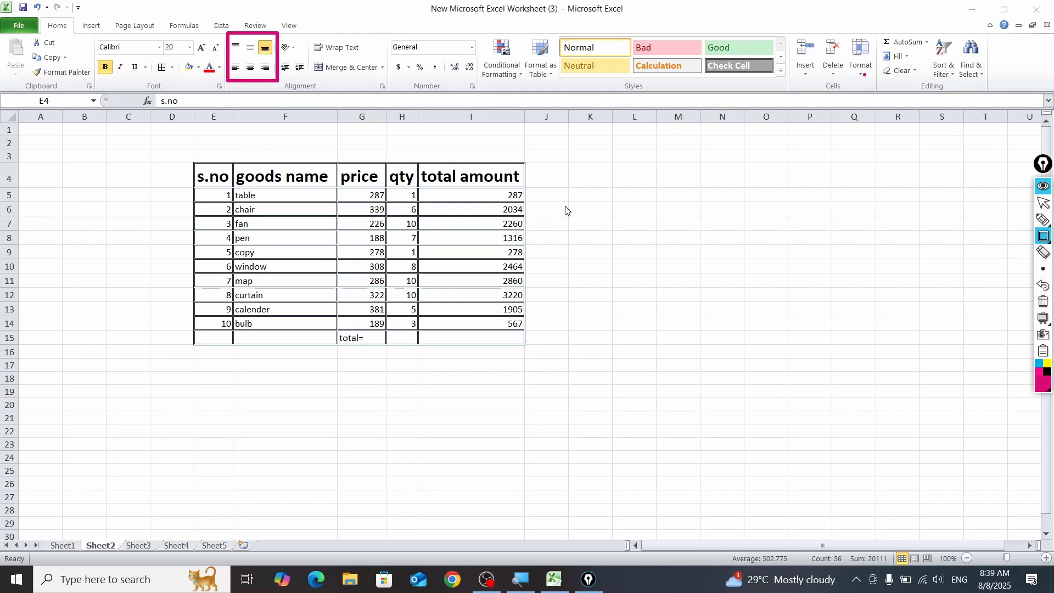
{"action": "left_click", "coordinate": [1036, 187]}
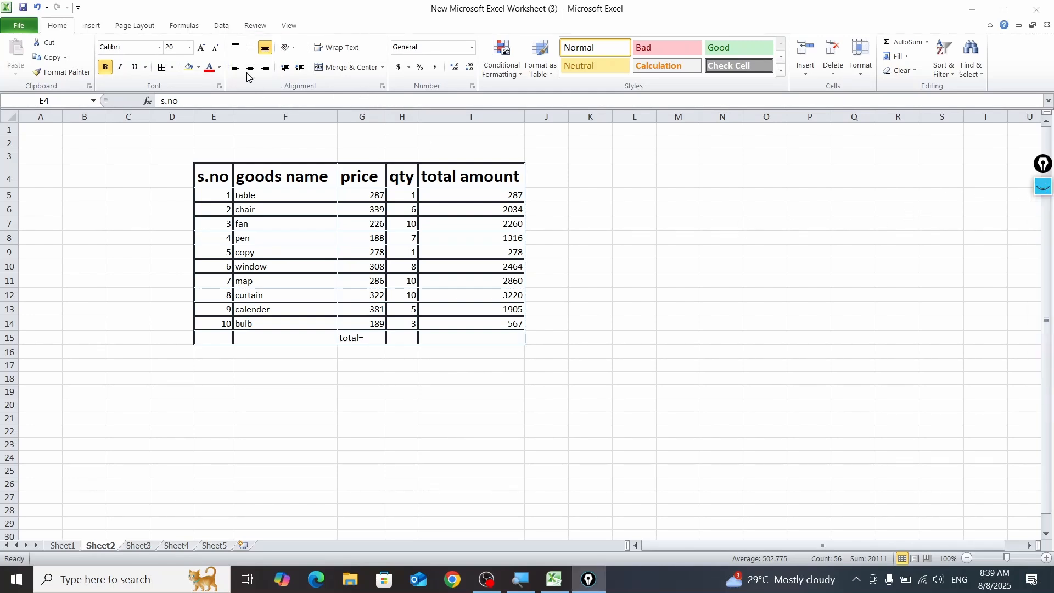
Step: Center the contents of the whole table E4:I15 both horizontally and vertically
{"action": "key", "text": "ctrl+a"}
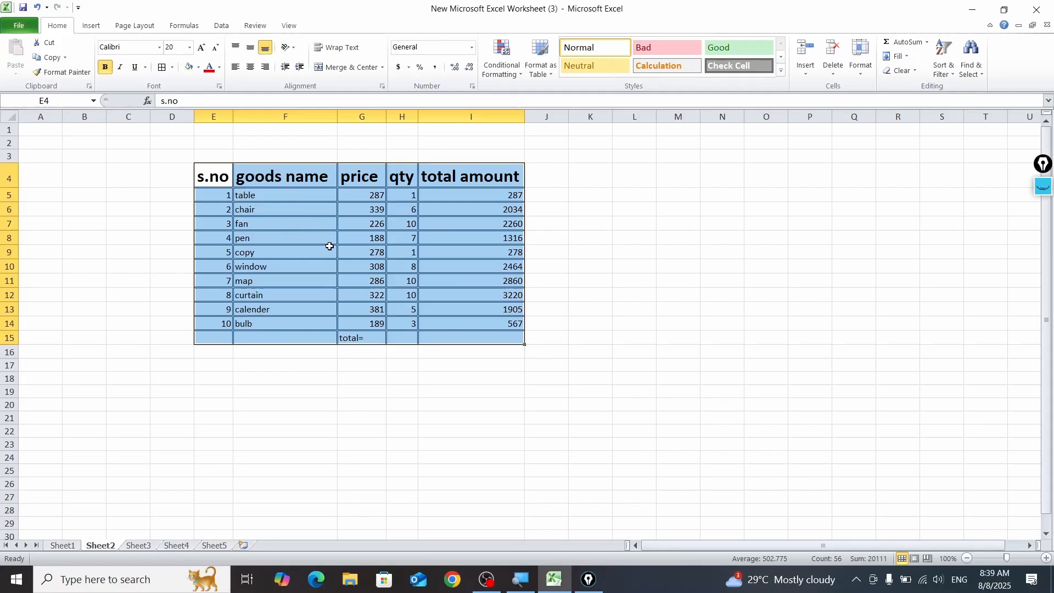
{"action": "left_click", "coordinate": [250, 66]}
{"action": "left_click", "coordinate": [250, 48]}
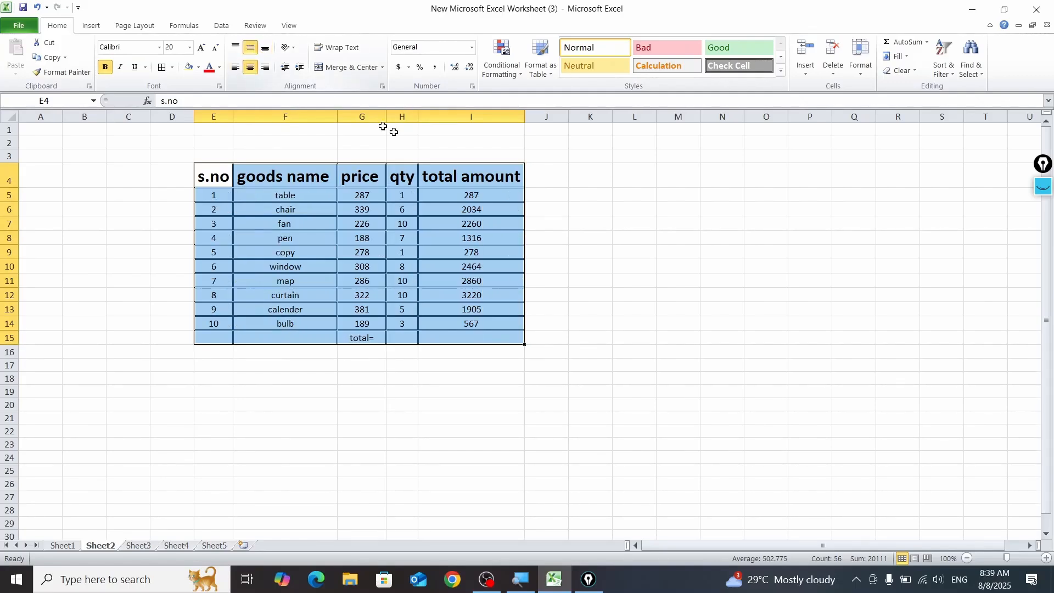
{"action": "left_click", "coordinate": [546, 391]}
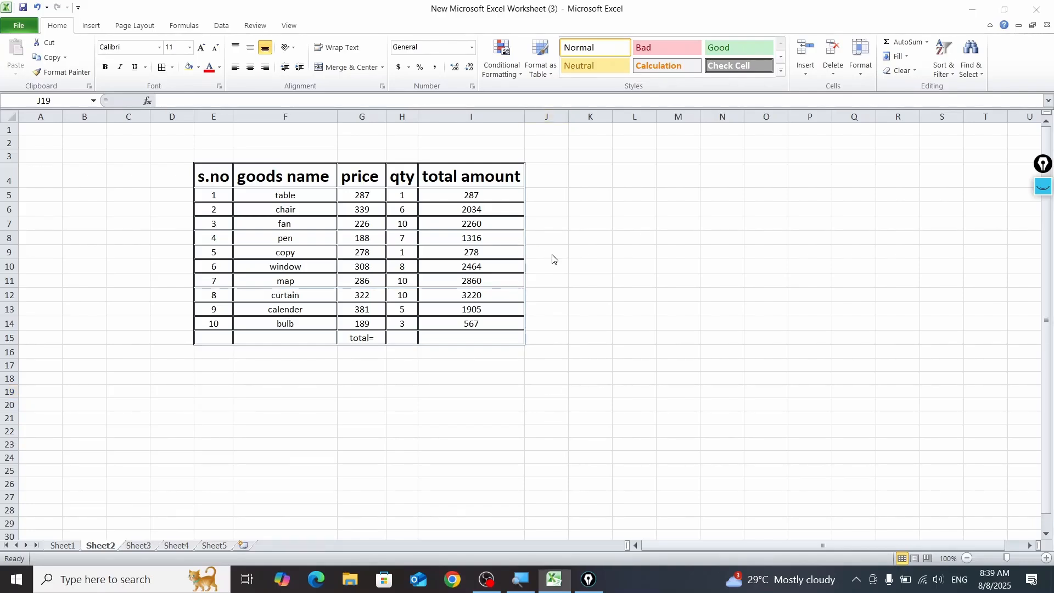
Step: Total the quantities in H15 with a formula that adds each cell from H5 through H14 individually
{"action": "key", "text": "super"}
{"action": "left_click", "coordinate": [591, 341]}
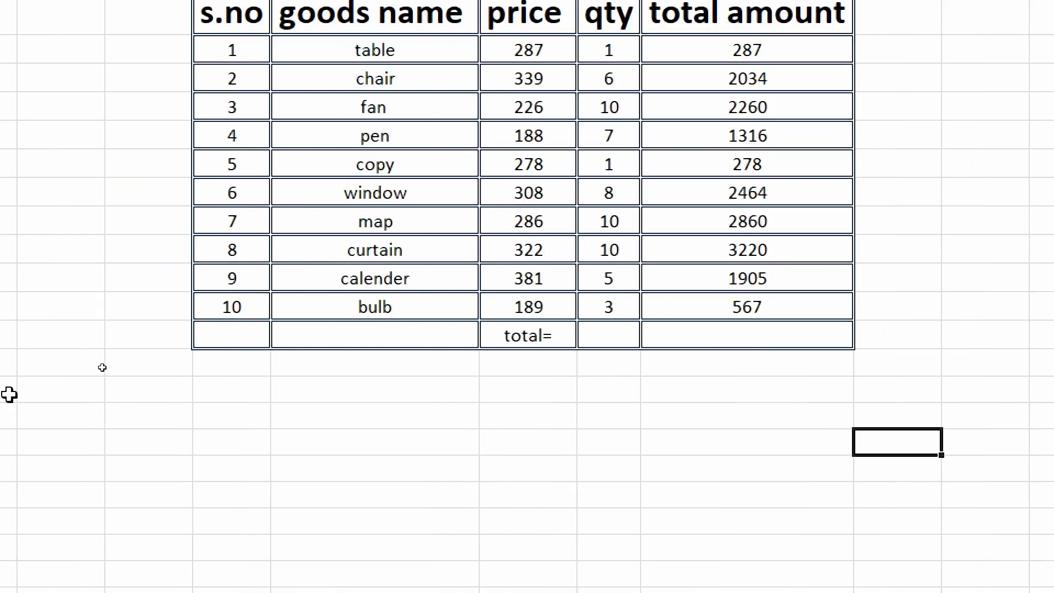
{"action": "left_click", "coordinate": [644, 333]}
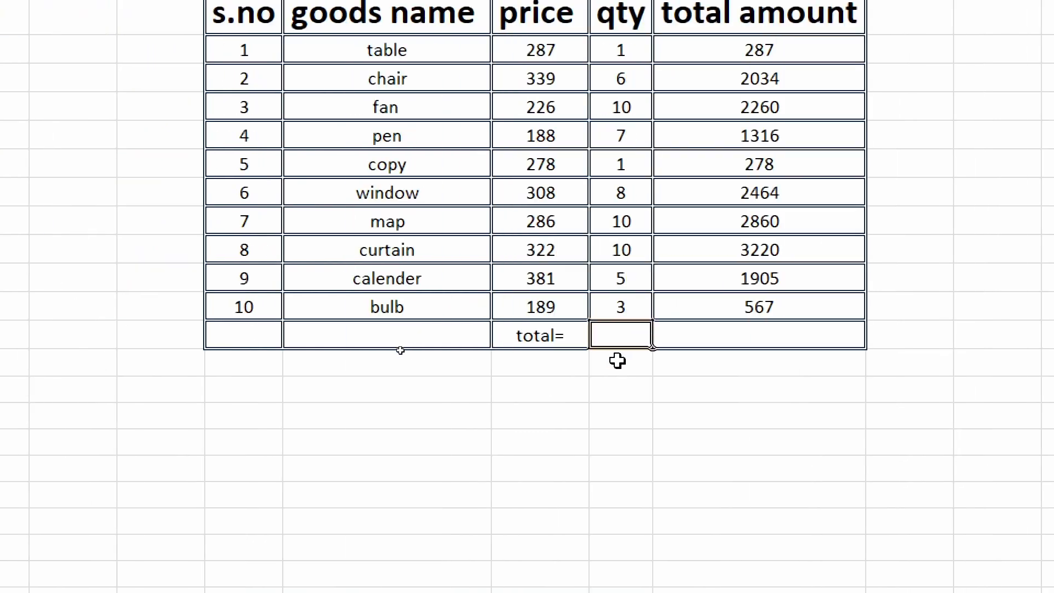
{"action": "type", "text": "="}
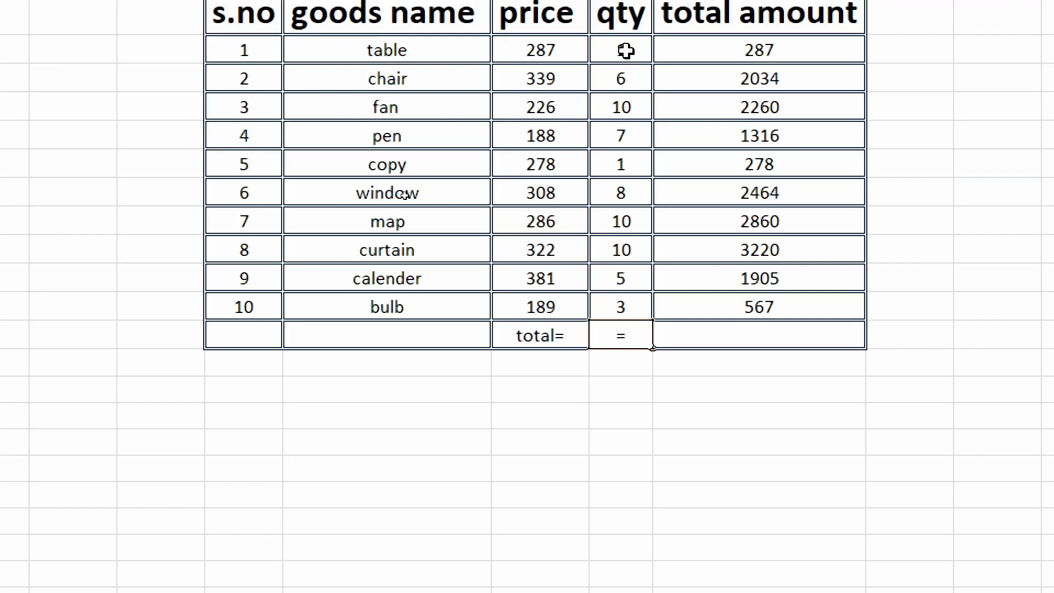
{"action": "left_click", "coordinate": [626, 50]}
{"action": "type", "text": "+"}
{"action": "left_click", "coordinate": [623, 78]}
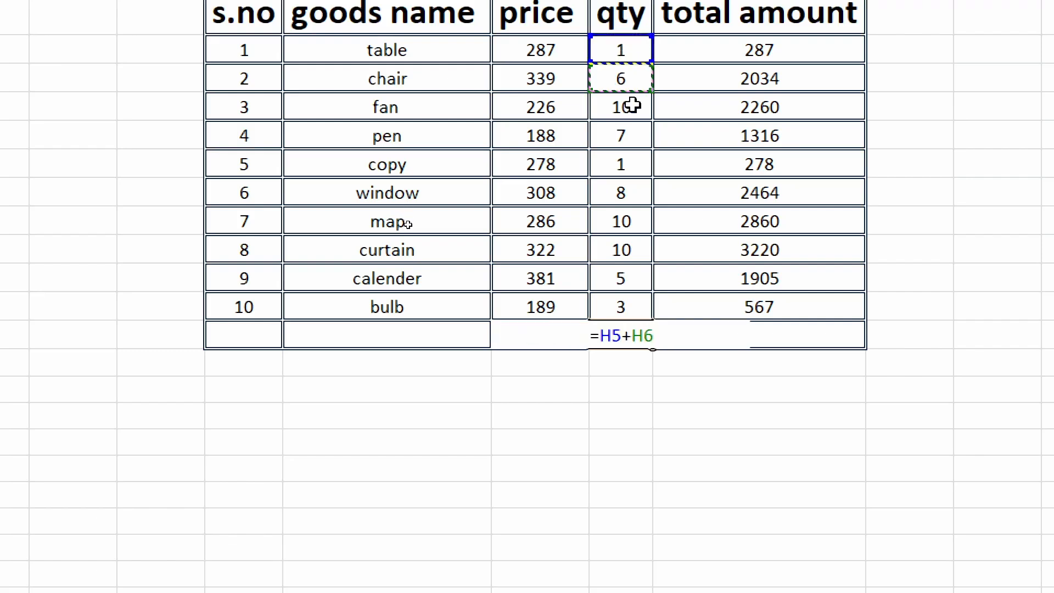
{"action": "type", "text": "+"}
{"action": "left_click", "coordinate": [631, 106]}
{"action": "type", "text": "+"}
{"action": "left_click", "coordinate": [635, 141]}
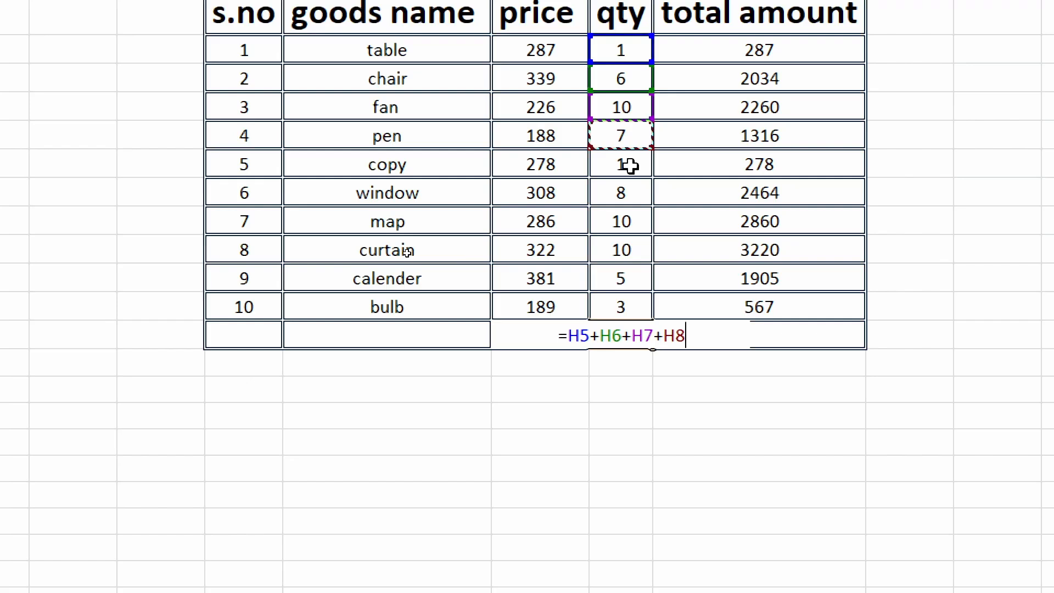
{"action": "type", "text": "+"}
{"action": "left_click", "coordinate": [630, 193]}
{"action": "type", "text": "+"}
{"action": "left_click", "coordinate": [631, 164]}
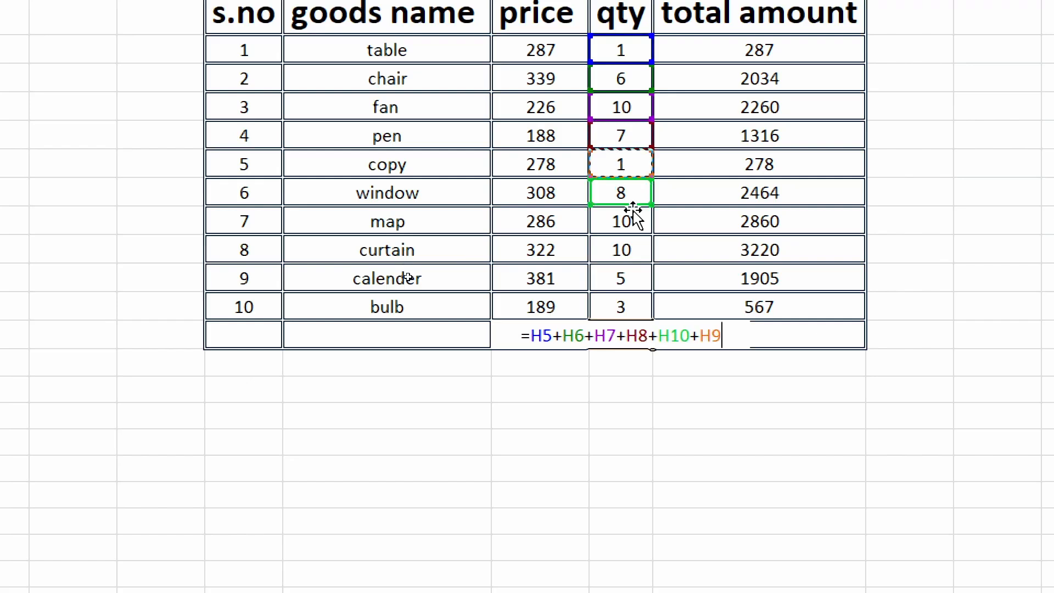
{"action": "type", "text": "+"}
{"action": "left_click", "coordinate": [631, 222]}
{"action": "type", "text": "+"}
{"action": "left_click", "coordinate": [635, 250]}
{"action": "type", "text": "+"}
{"action": "left_click", "coordinate": [640, 279]}
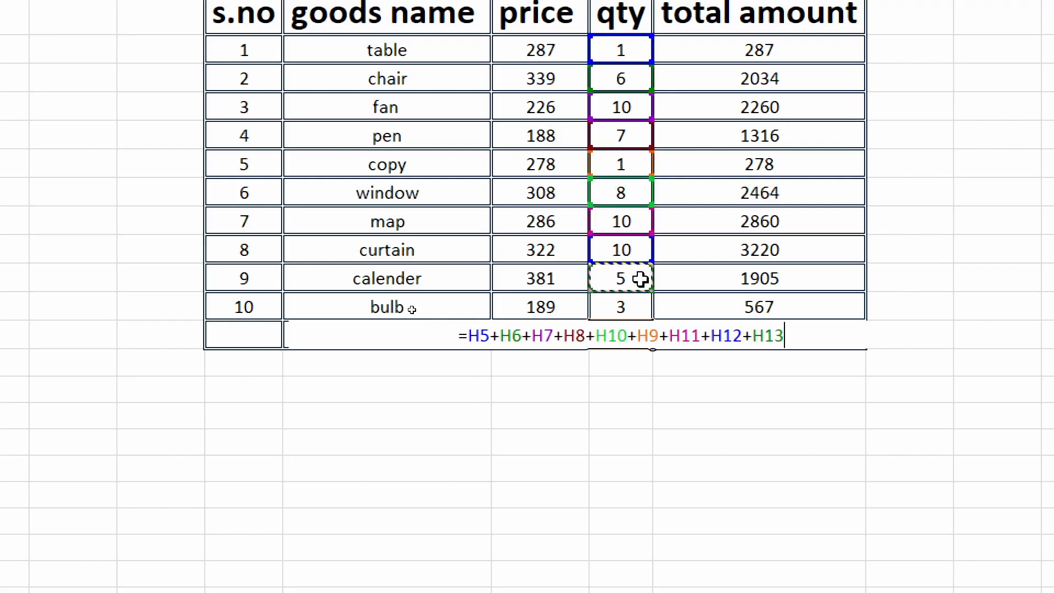
{"action": "type", "text": "+"}
{"action": "left_click", "coordinate": [635, 304]}
{"action": "key", "text": "Return"}
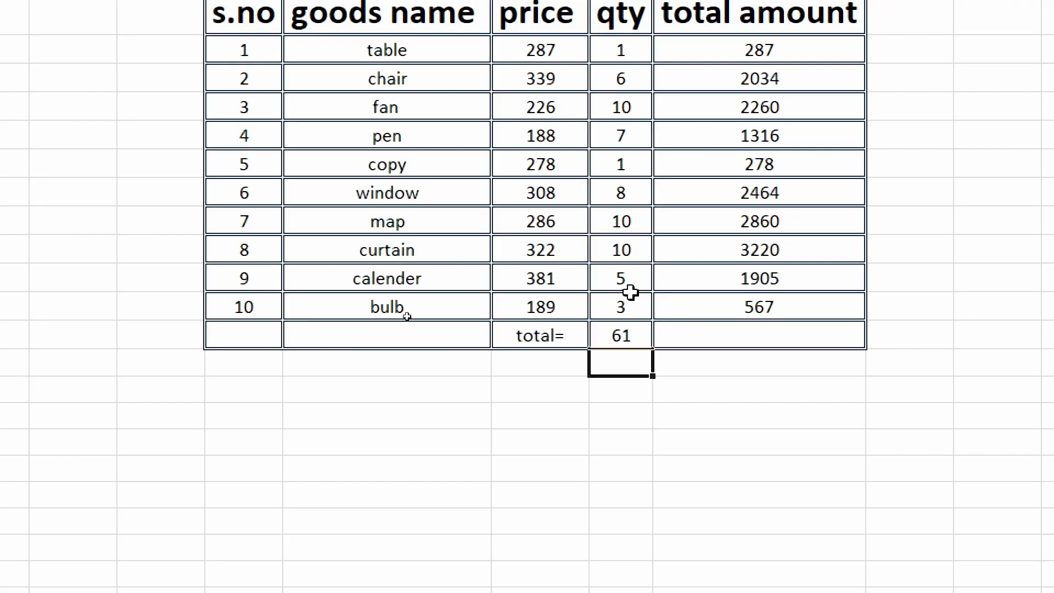
Step: Replace the formula in H15 with =sum(H5:H14) to total the quantities
{"action": "left_click", "coordinate": [626, 336]}
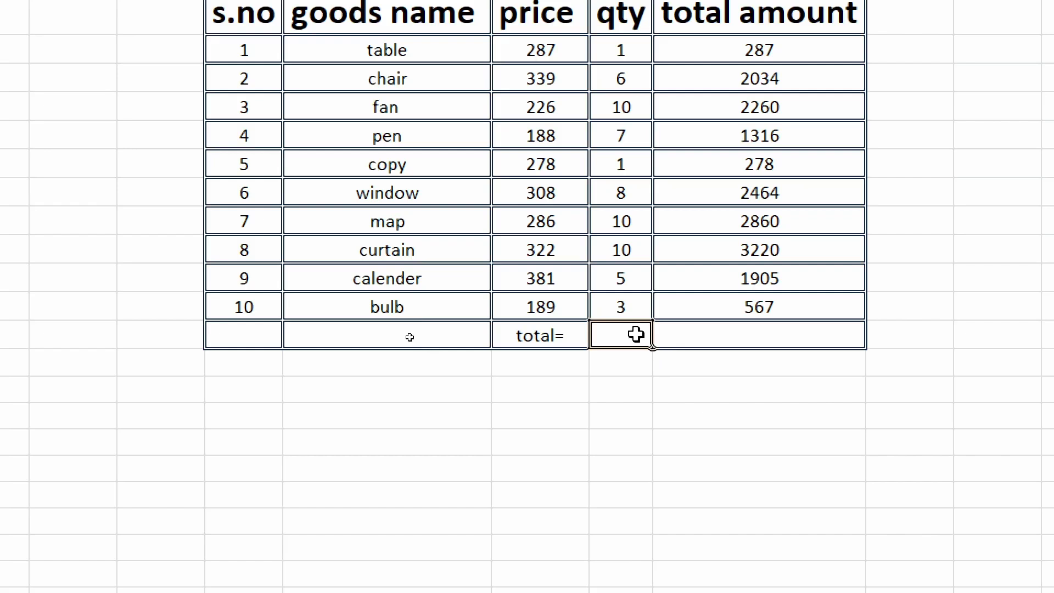
{"action": "type", "text": "="}
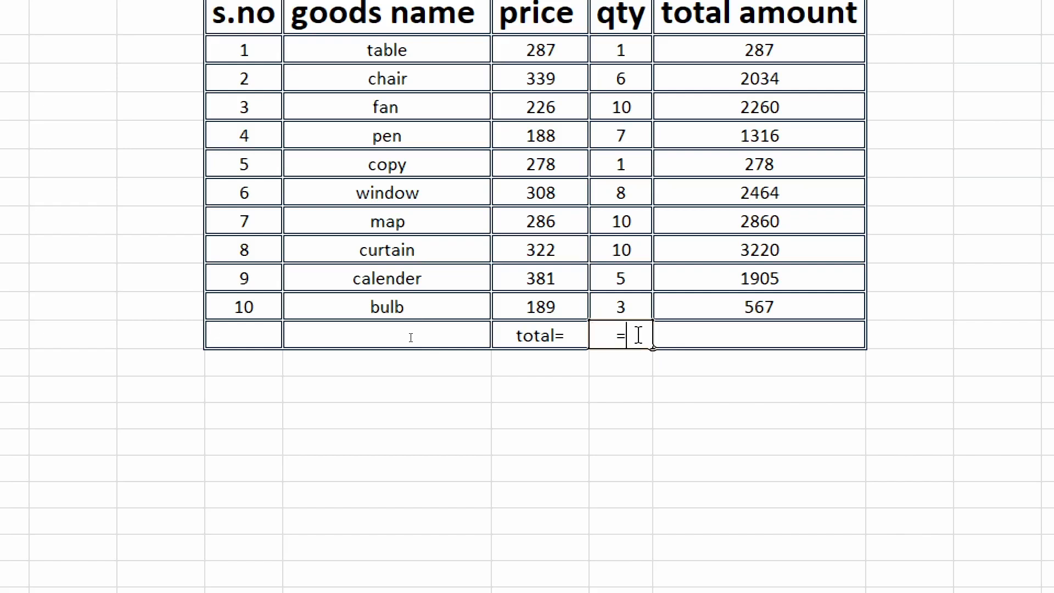
{"action": "type", "text": "sum"}
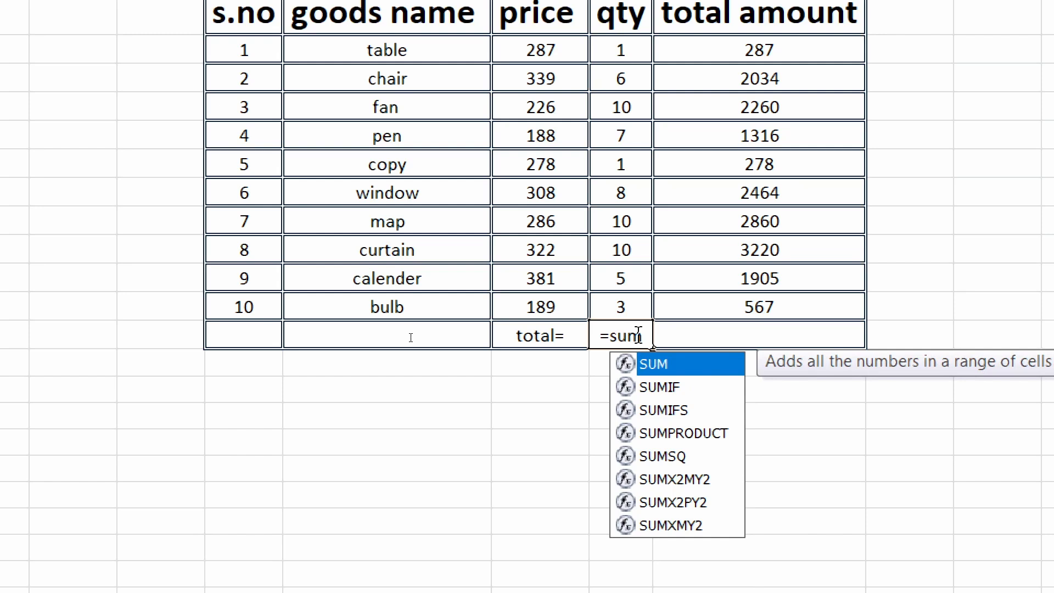
{"action": "type", "text": "("}
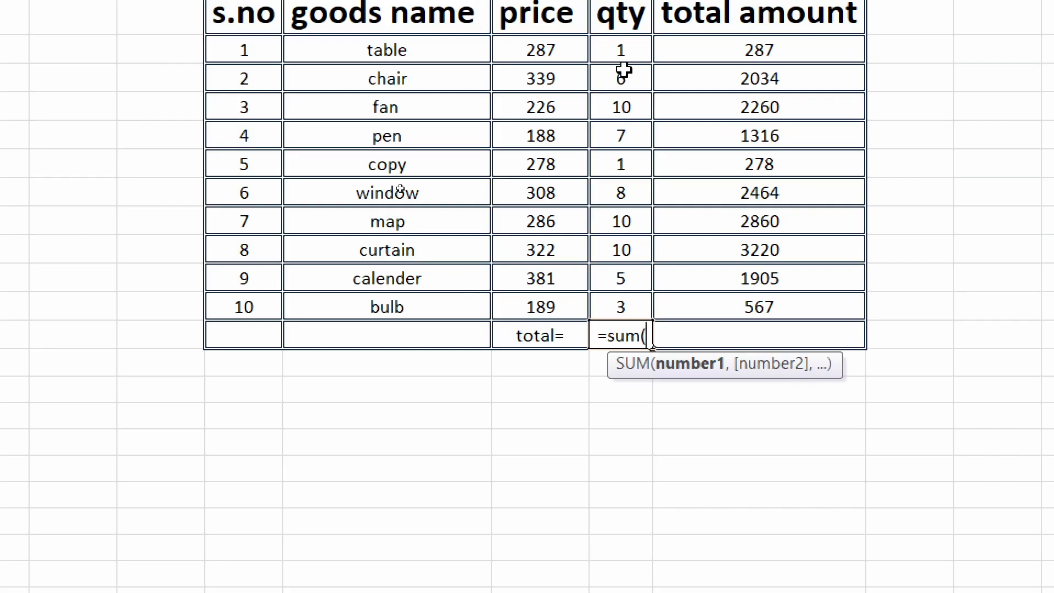
{"action": "left_click_drag", "start_coordinate": [622, 49], "coordinate": [640, 324]}
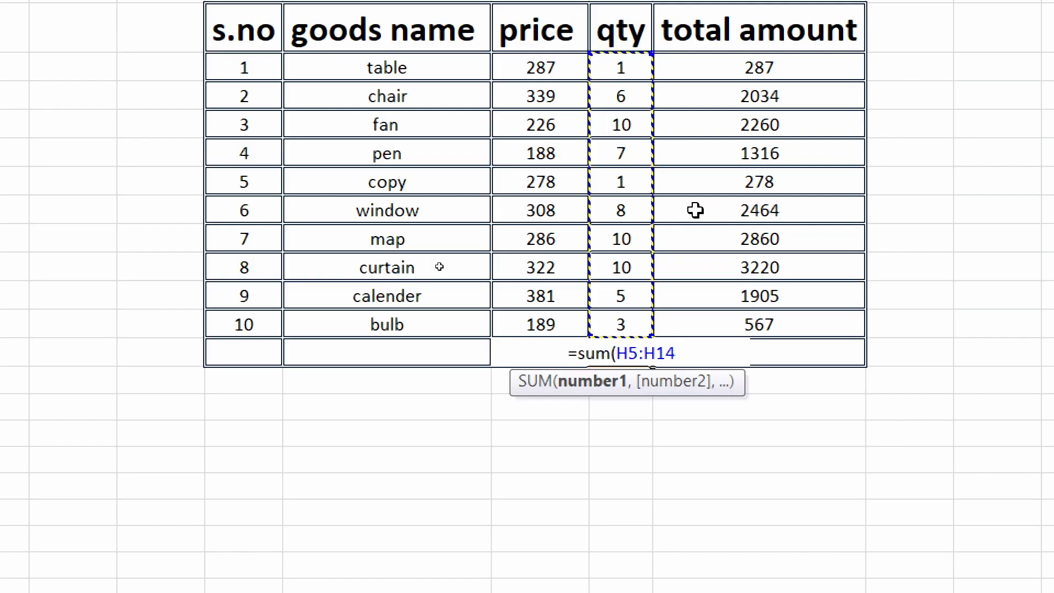
{"action": "type", "text": ")"}
{"action": "key", "text": "Return"}
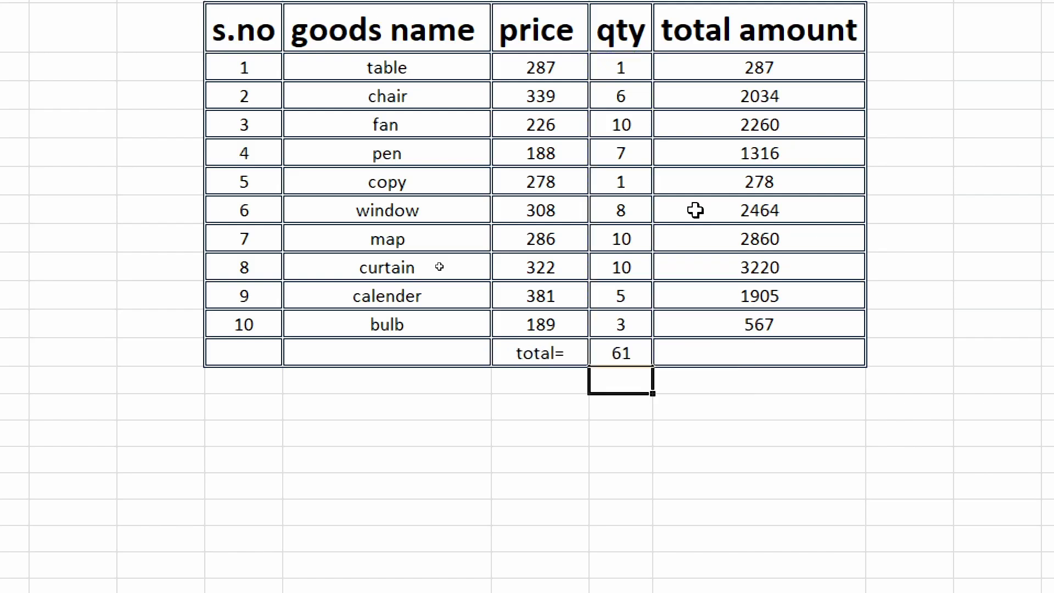
Step: Fill the quantity total formula from H15 across into I15, and clear the filled total amount cell
{"action": "left_click", "coordinate": [621, 354]}
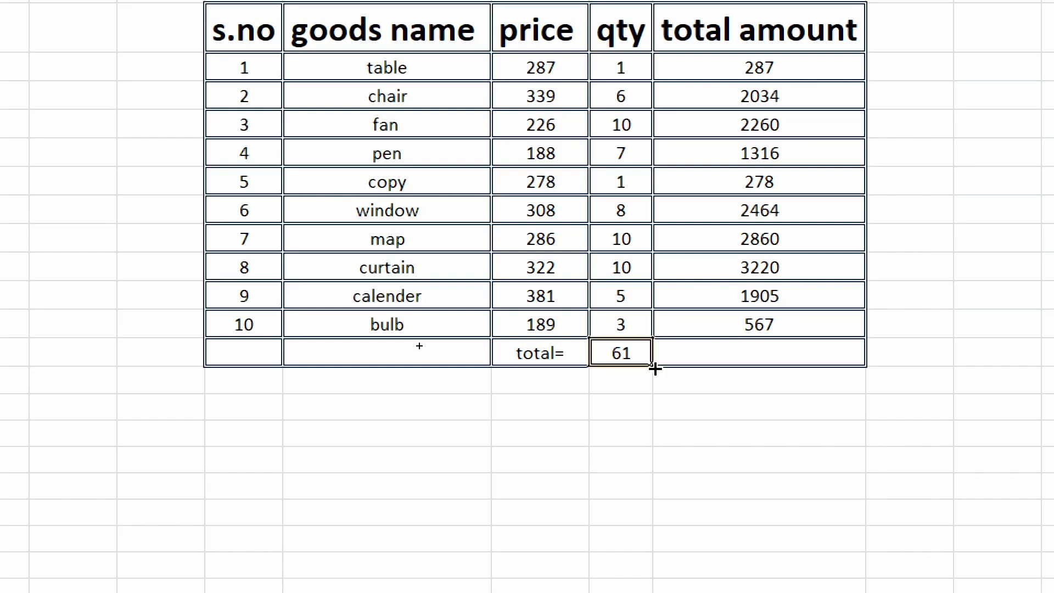
{"action": "left_click_drag", "start_coordinate": [654, 367], "coordinate": [809, 369]}
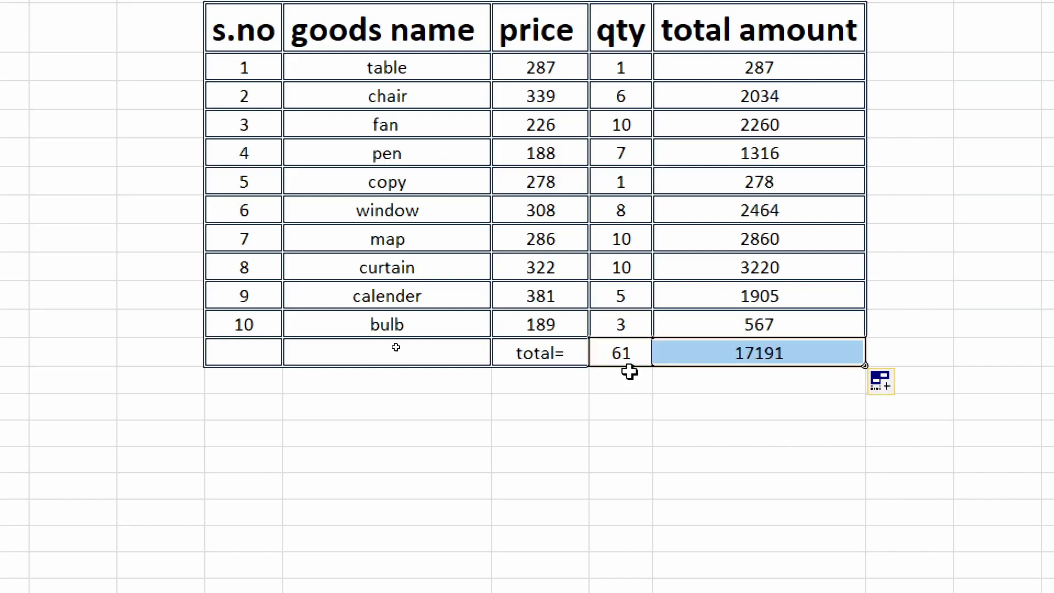
{"action": "key", "text": "Delete"}
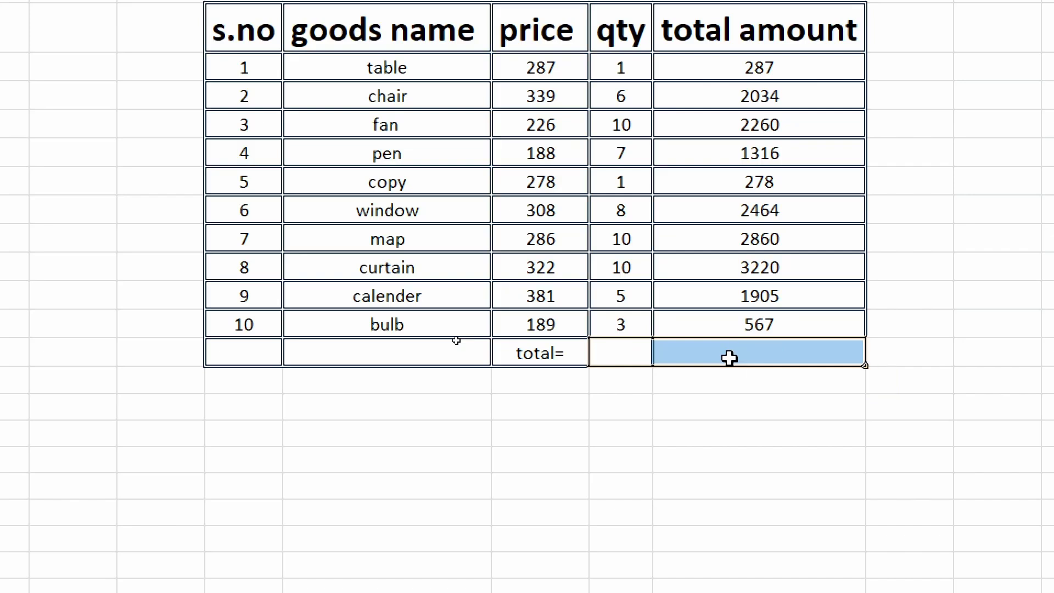
{"action": "key", "text": "ctrl+z"}
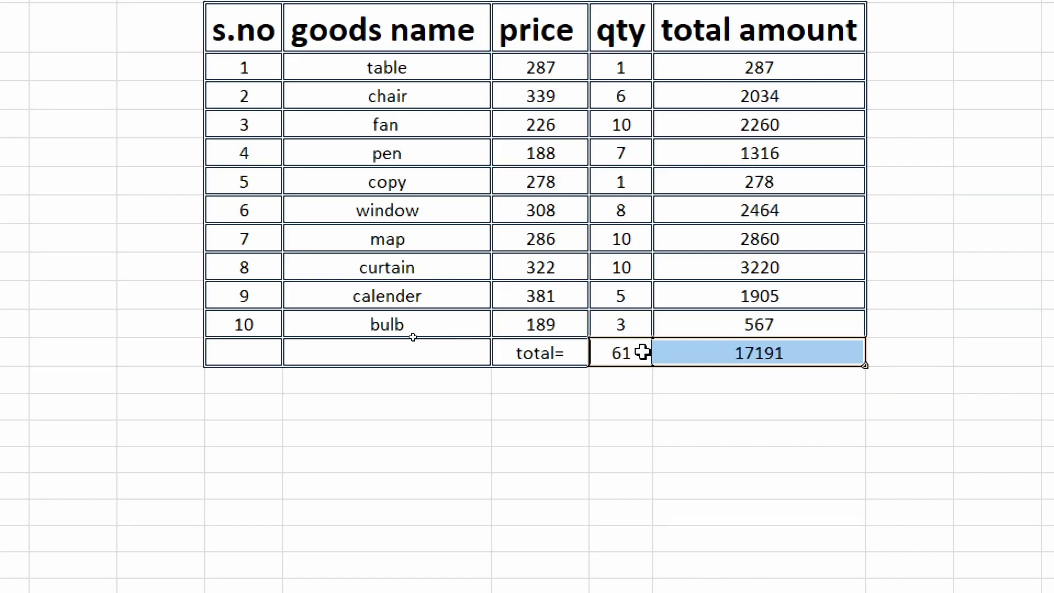
{"action": "left_click", "coordinate": [790, 349]}
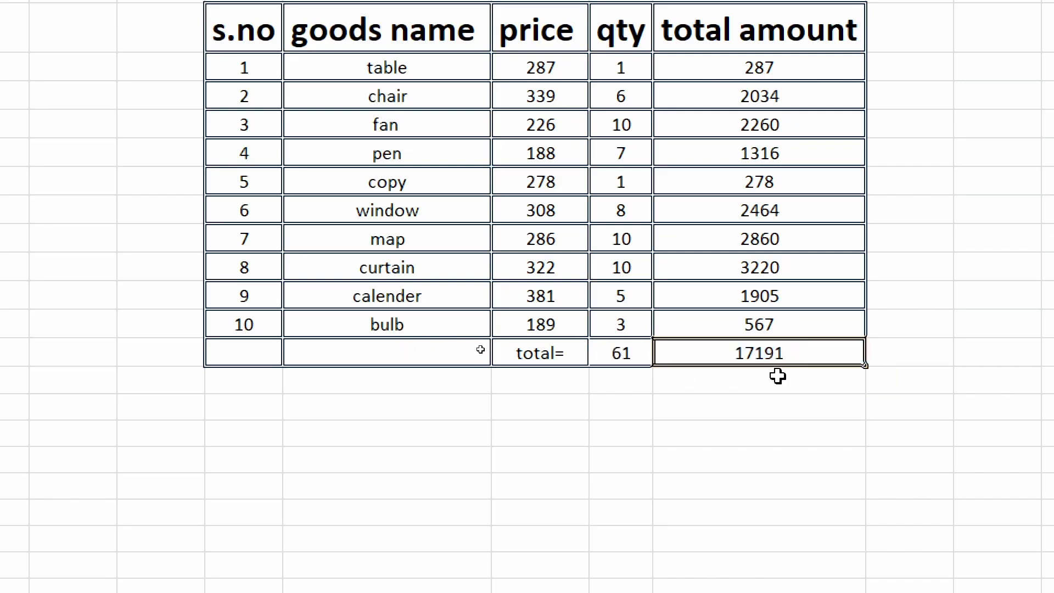
{"action": "key", "text": "Delete"}
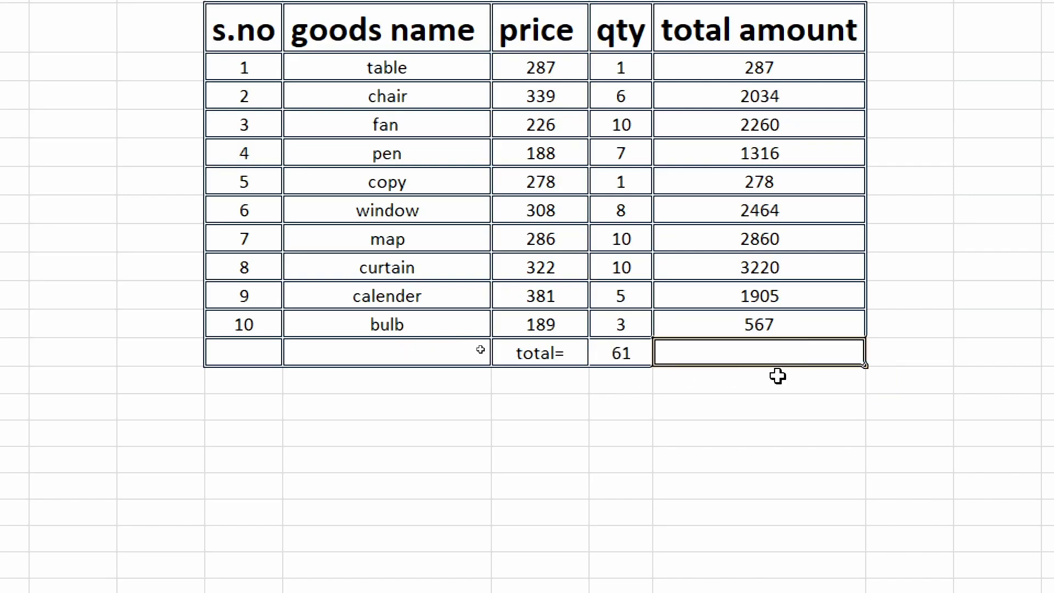
Step: Copy the quantity total from H15 and paste it into I15, then delete the pasted formula
{"action": "left_click", "coordinate": [613, 351]}
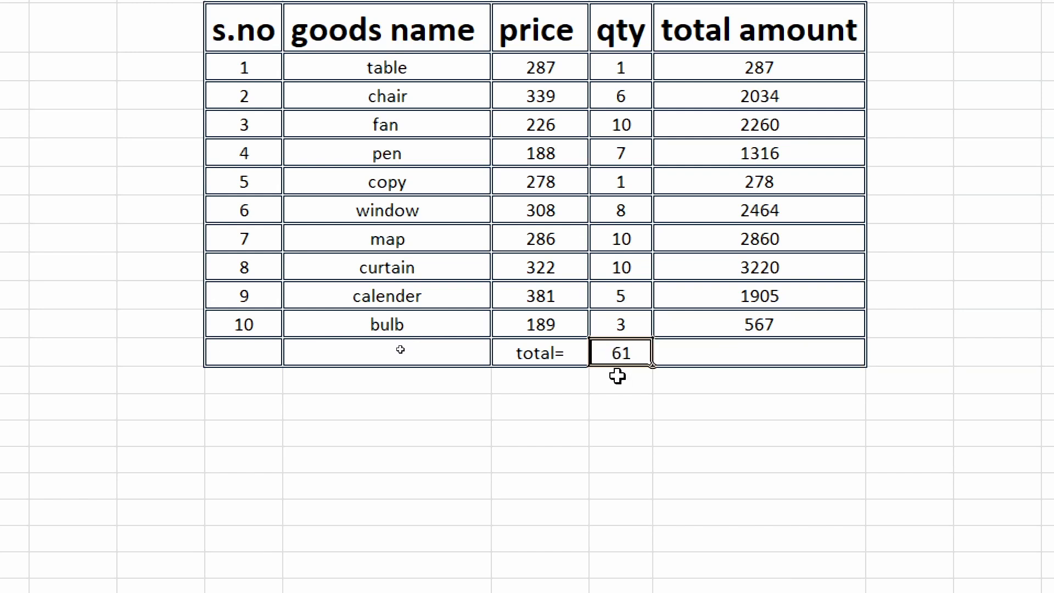
{"action": "left_click", "coordinate": [738, 348]}
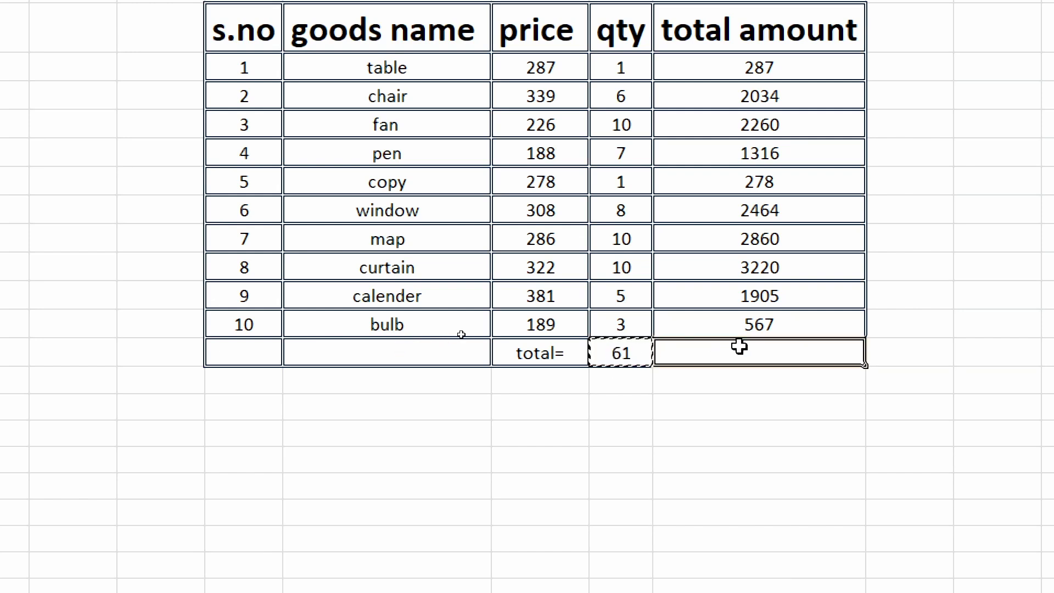
{"action": "type", "text": "17191"}
{"action": "left_click", "coordinate": [764, 426]}
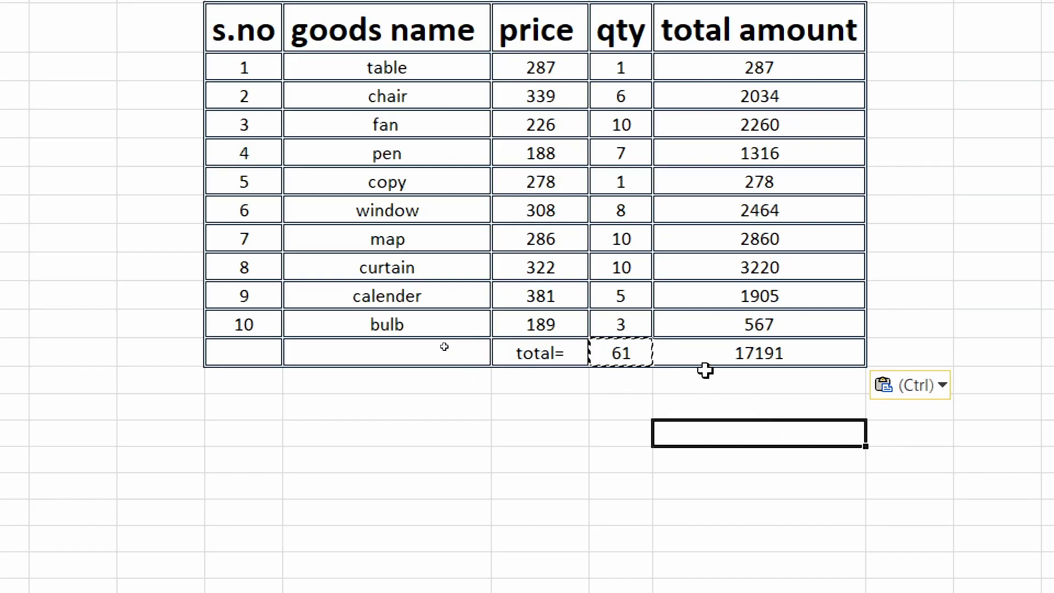
{"action": "left_click", "coordinate": [723, 357]}
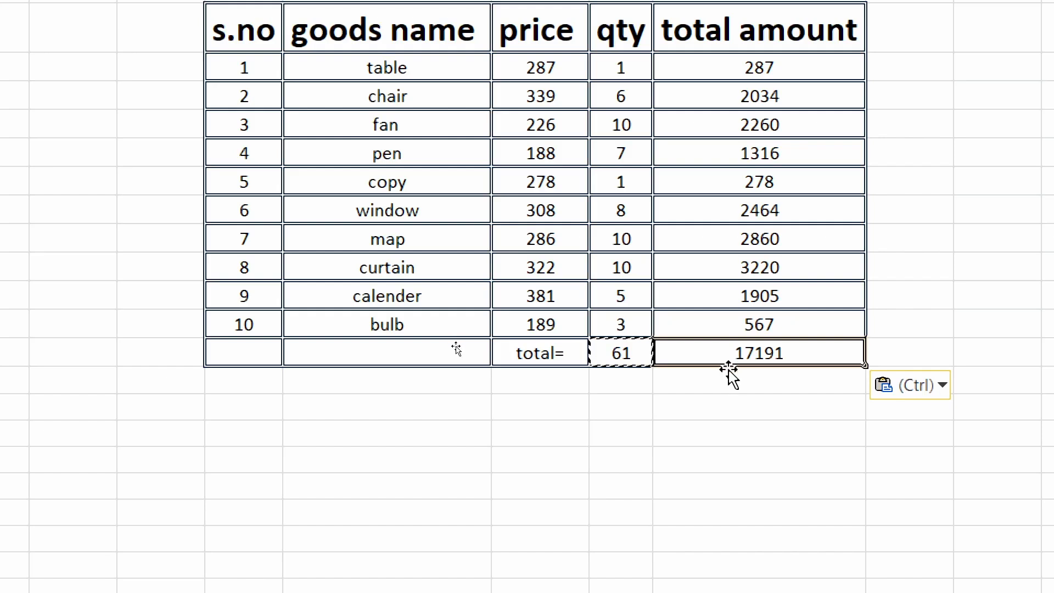
{"action": "key", "text": "Delete"}
Step: Autofill the sum formula from H15 to I15 once more and empty I15
{"action": "left_click", "coordinate": [623, 351]}
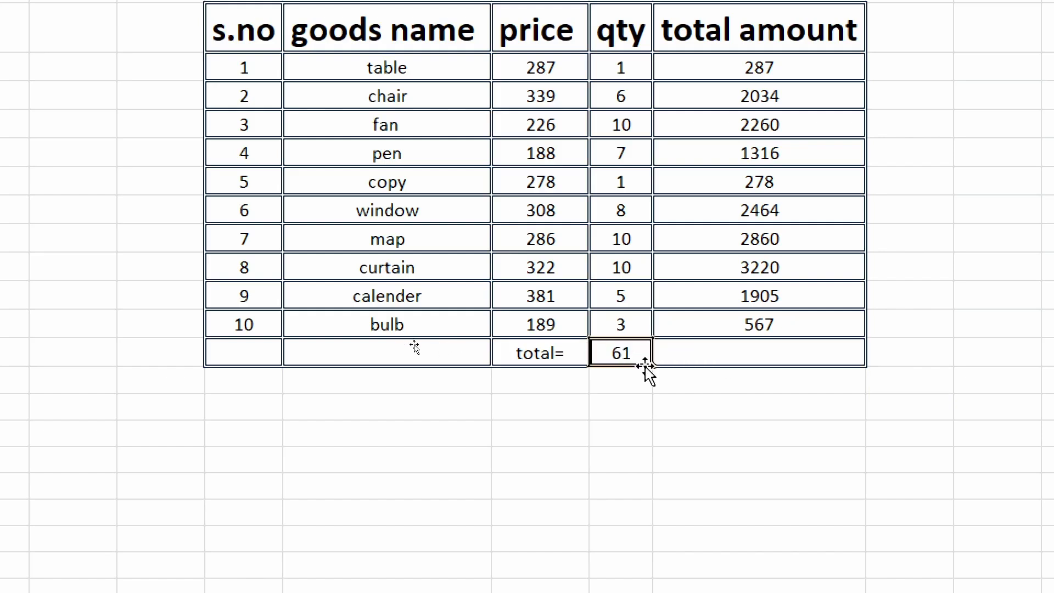
{"action": "left_click_drag", "start_coordinate": [661, 366], "coordinate": [790, 369]}
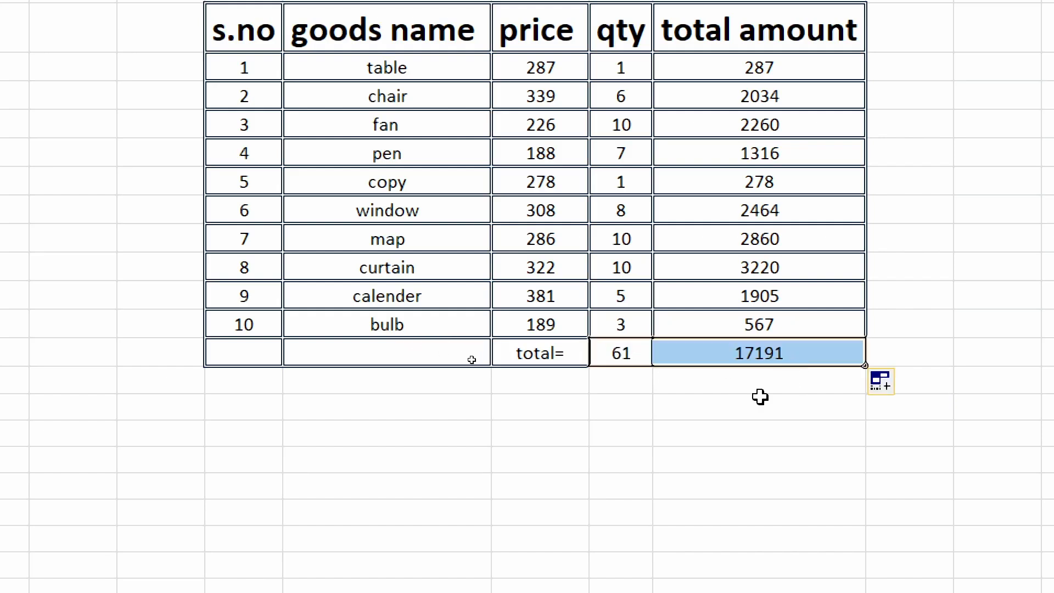
{"action": "left_click", "coordinate": [764, 354]}
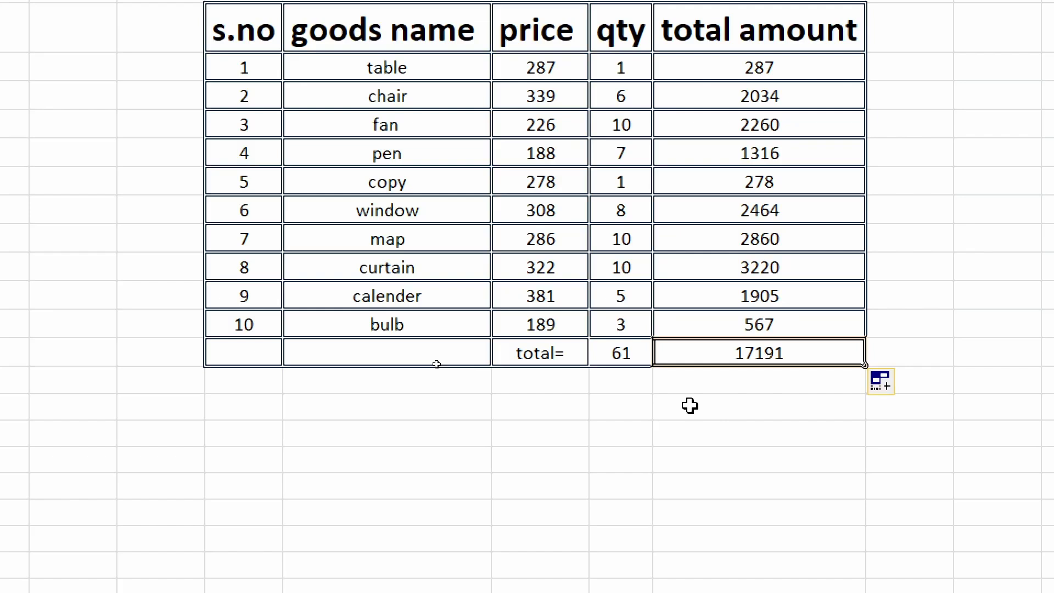
{"action": "key", "text": "Delete"}
Step: Paste a copy of the H15 sum formula into I15 again and remove it
{"action": "left_click", "coordinate": [617, 362]}
{"action": "key", "text": "ctrl+c"}
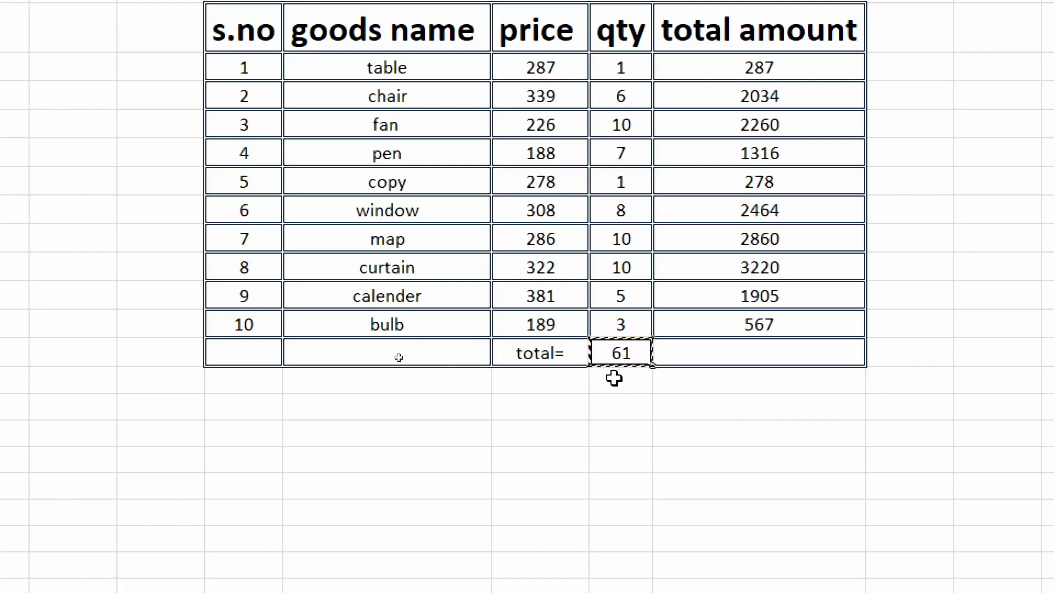
{"action": "left_click", "coordinate": [768, 341]}
{"action": "key", "text": "ctrl+v"}
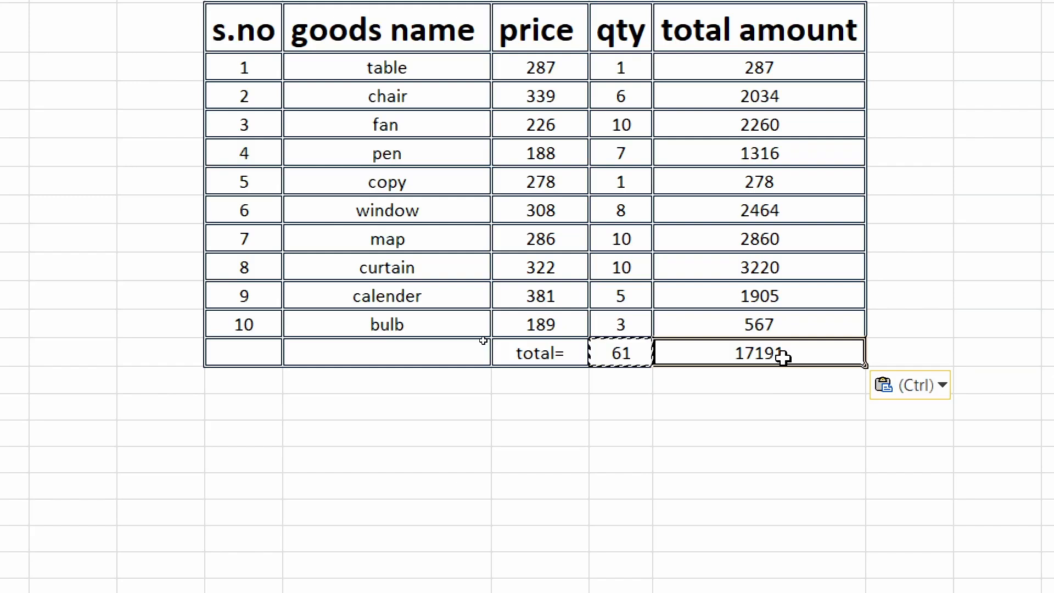
{"action": "key", "text": "Delete"}
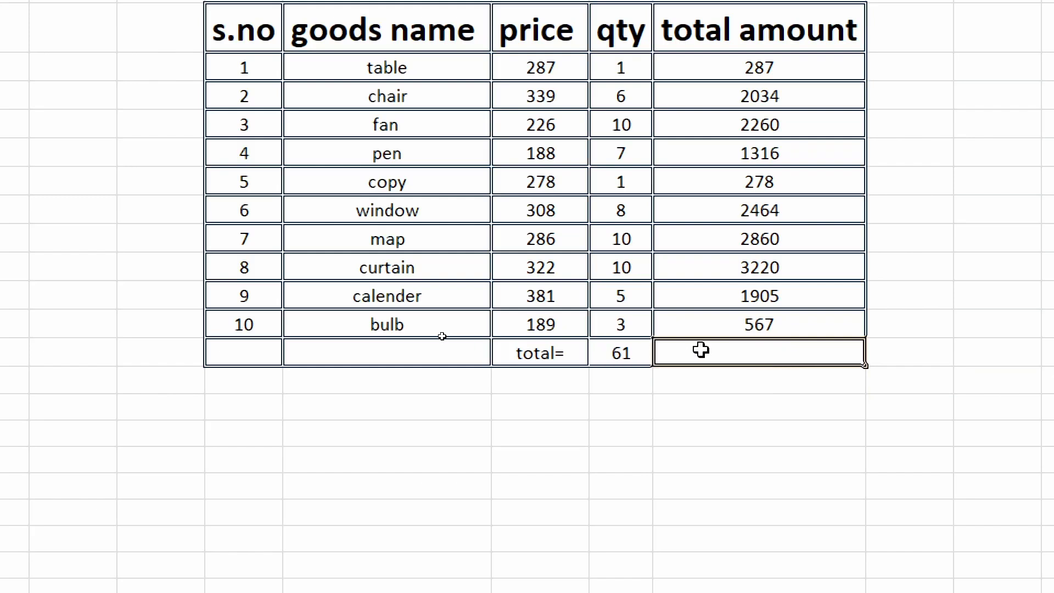
Step: Total the total amount column by entering =sum(I5:I14) in I15
{"action": "type", "text": "="}
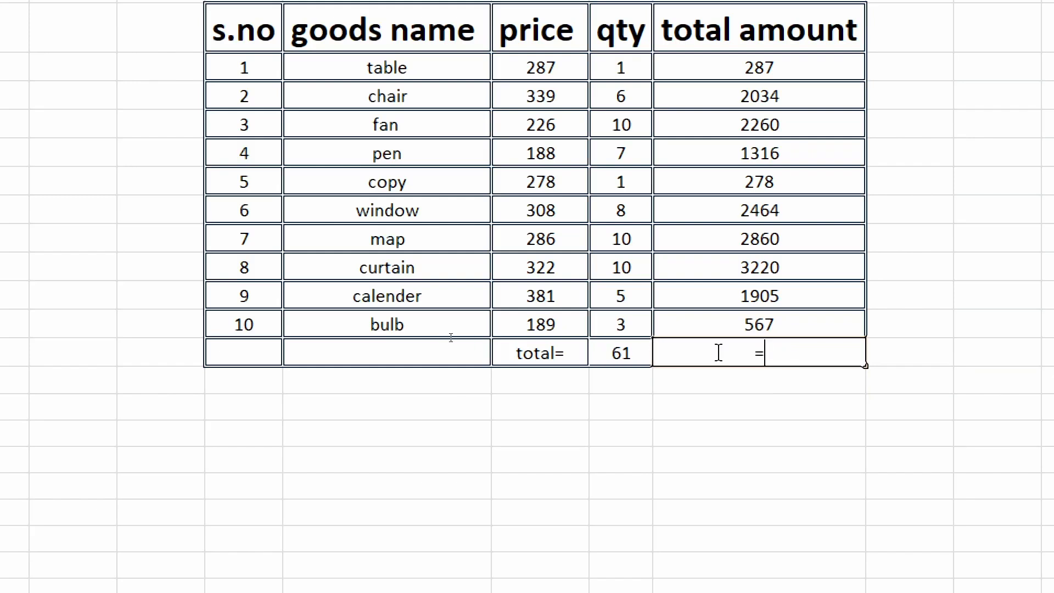
{"action": "type", "text": "sum"}
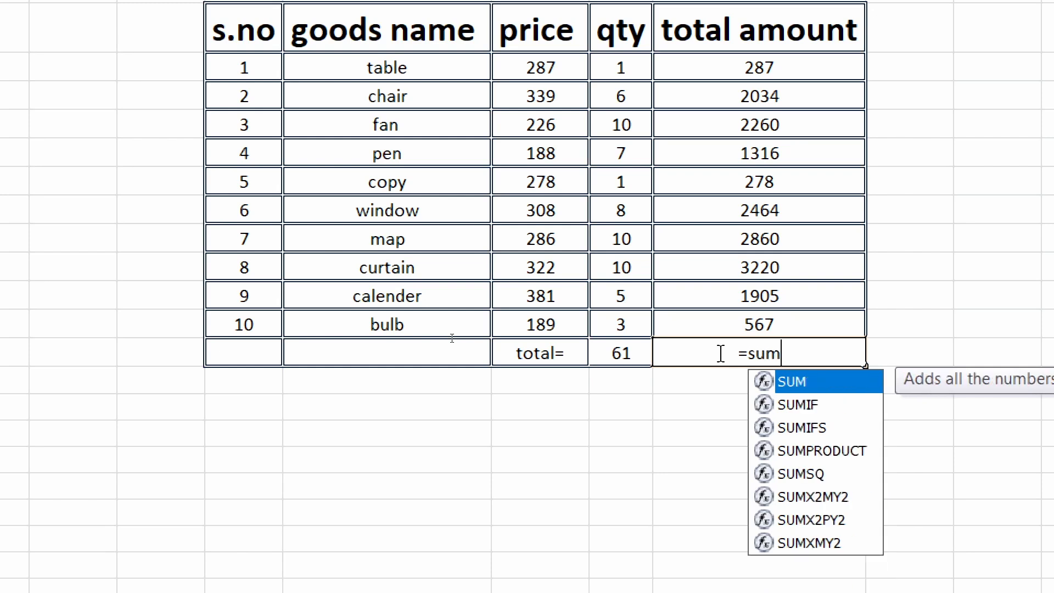
{"action": "type", "text": "("}
{"action": "left_click_drag", "start_coordinate": [791, 77], "coordinate": [800, 321]}
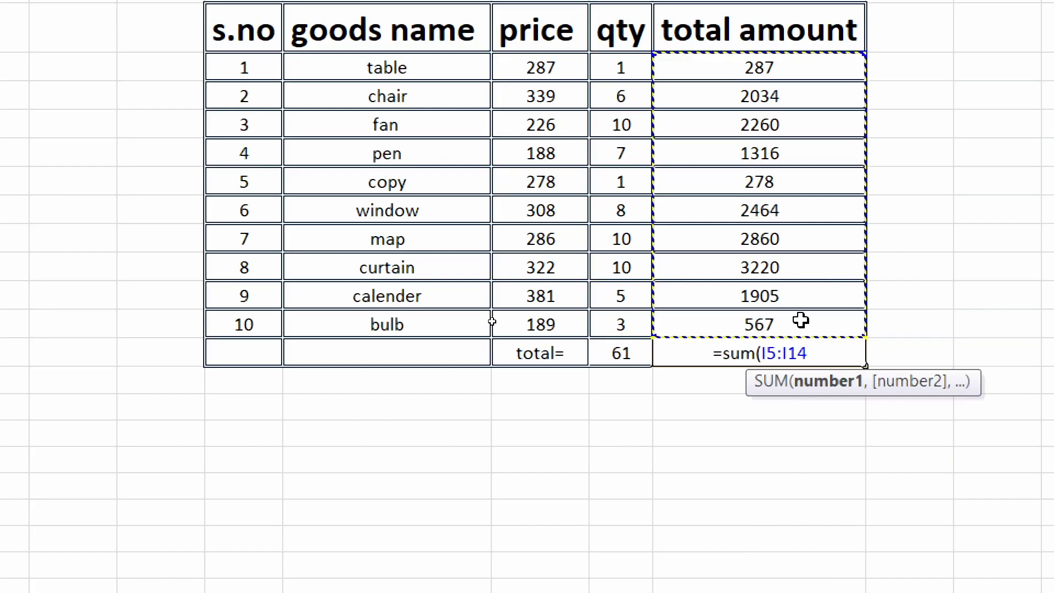
{"action": "type", "text": ")"}
{"action": "key", "text": "Return"}
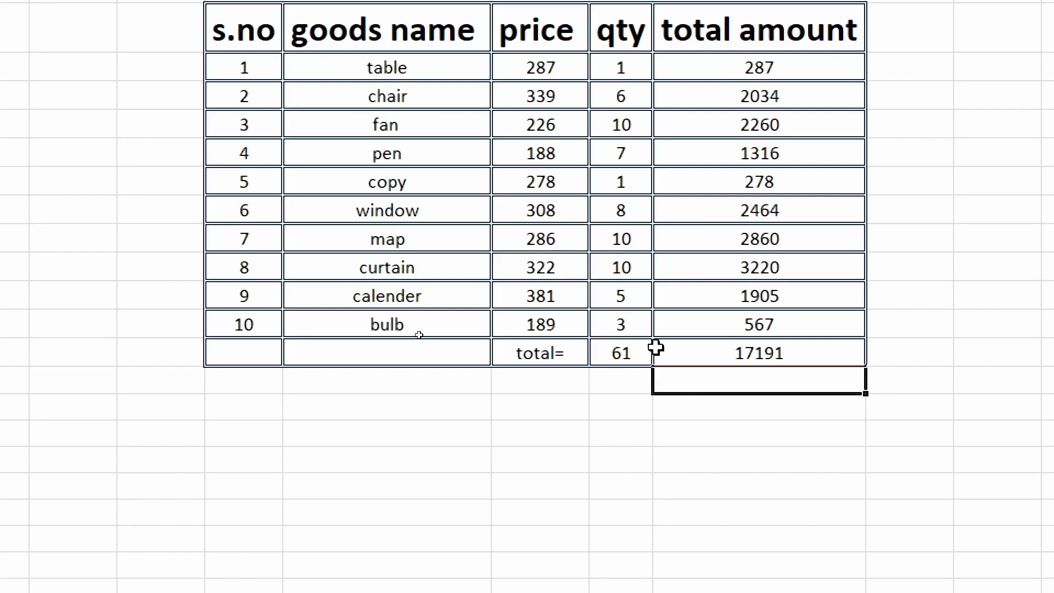
{"action": "left_click_drag", "start_coordinate": [631, 354], "coordinate": [760, 367]}
{"action": "left_click", "coordinate": [706, 439]}
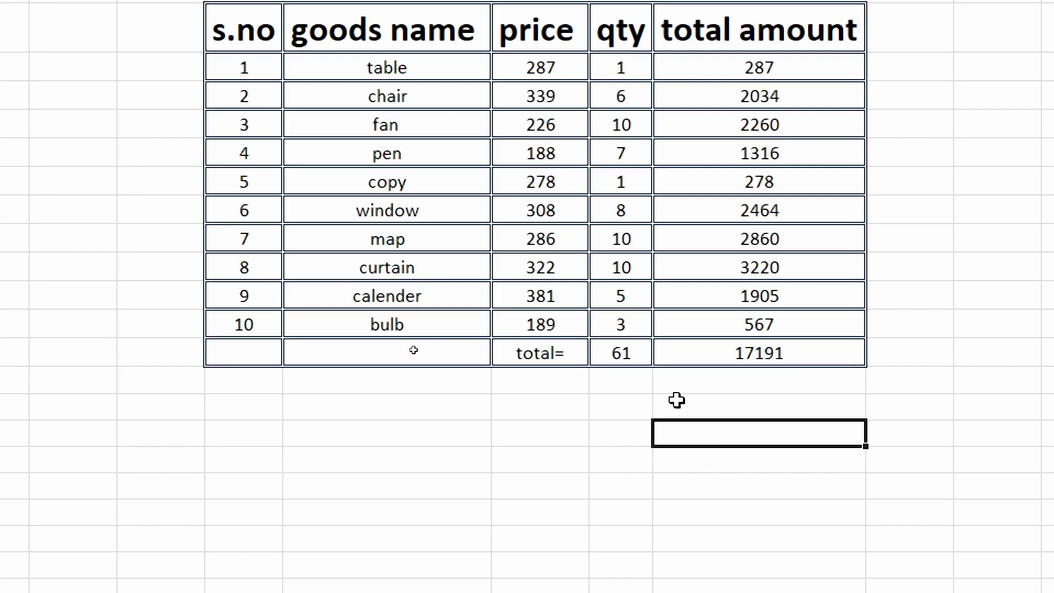
Step: Copy the quantity and amount totals in H15:I15 and paste them as values only into H16:I16
{"action": "left_click_drag", "start_coordinate": [631, 353], "coordinate": [661, 349]}
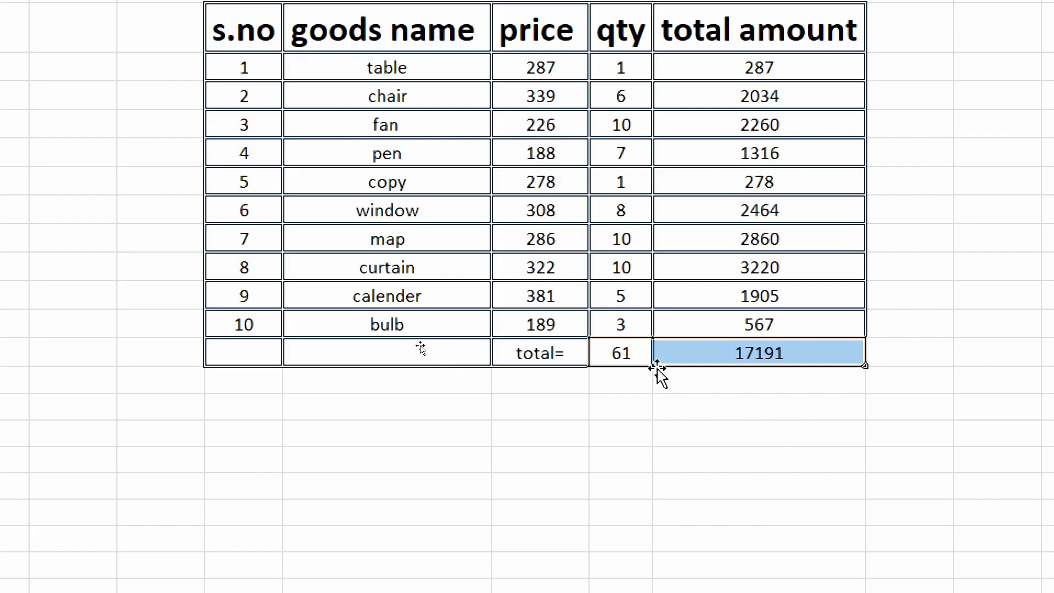
{"action": "key", "text": "ctrl+c"}
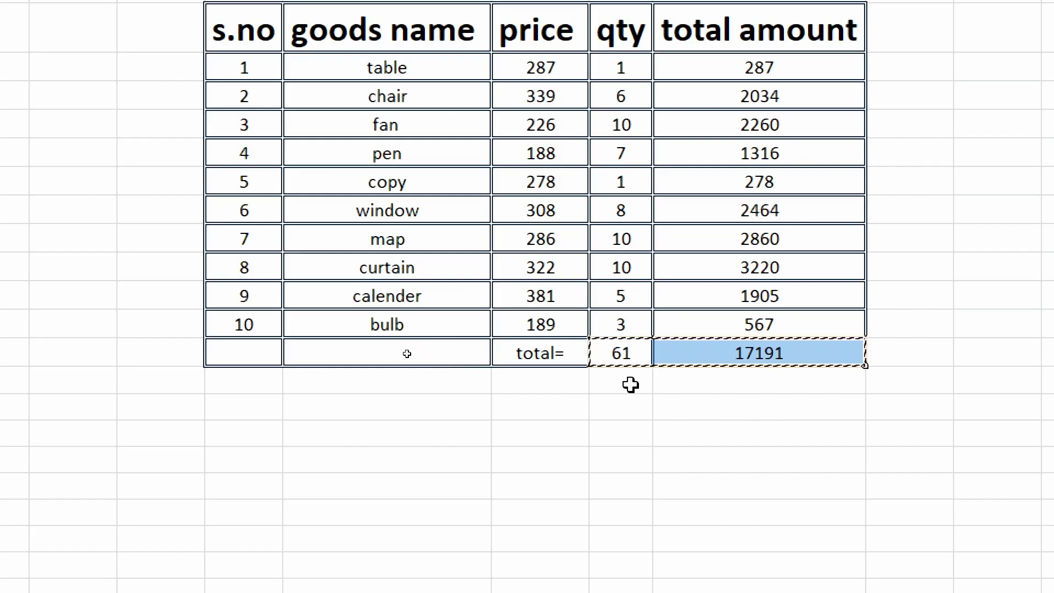
{"action": "left_click", "coordinate": [630, 383]}
{"action": "key", "text": "ctrl+v"}
{"action": "left_click", "coordinate": [760, 431]}
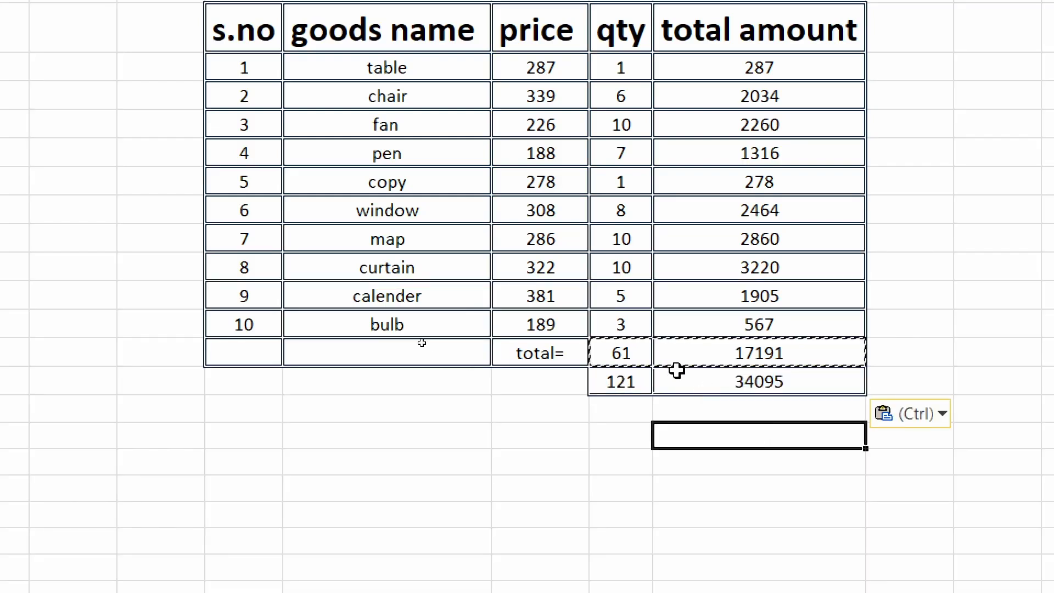
{"action": "left_click", "coordinate": [939, 414]}
{"action": "left_click", "coordinate": [893, 558]}
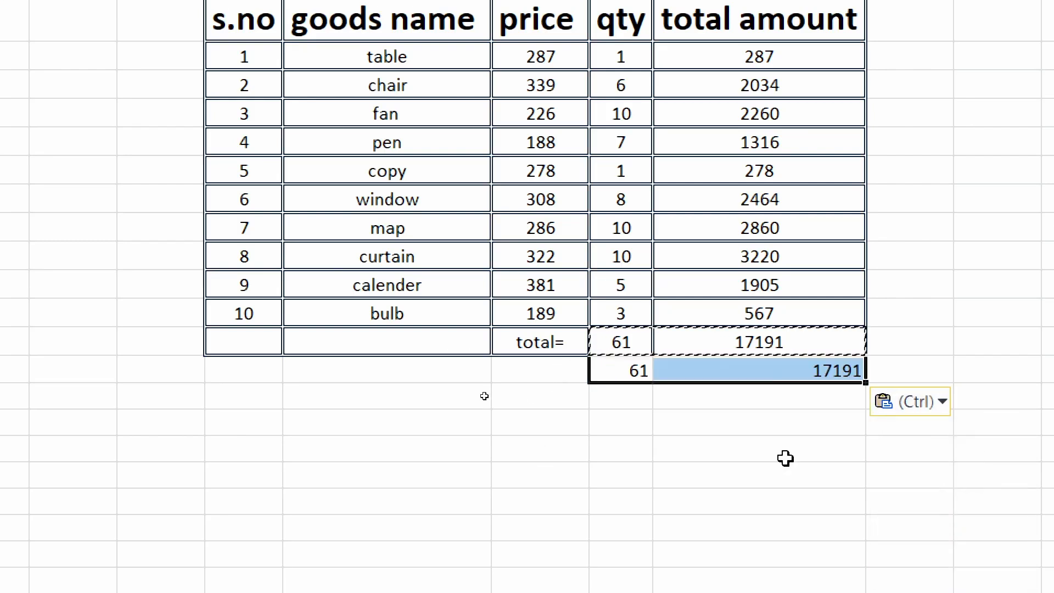
{"action": "left_click", "coordinate": [783, 456]}
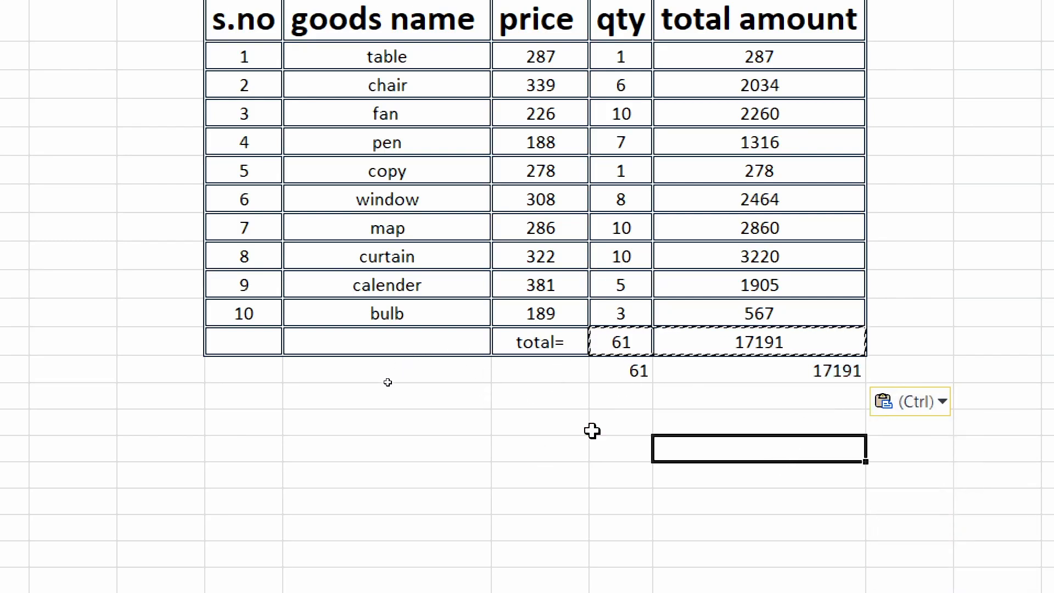
{"action": "key", "text": "Escape"}
{"action": "key", "text": "Escape"}
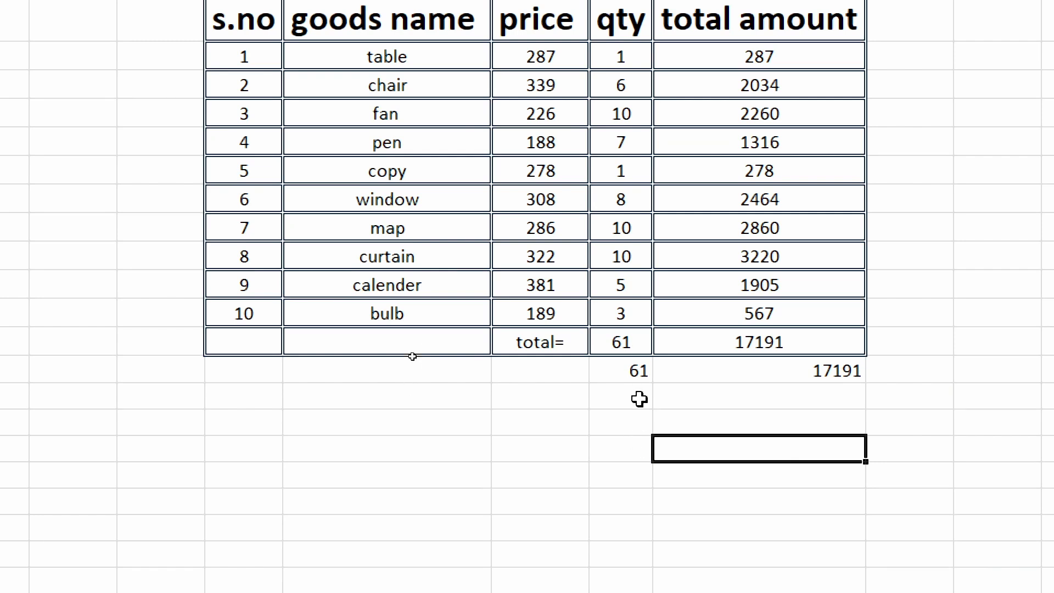
Step: Clear the quantity and amount totals from H15:I15 in the table's total row
{"action": "left_click_drag", "start_coordinate": [642, 340], "coordinate": [669, 341]}
{"action": "key", "text": "Delete"}
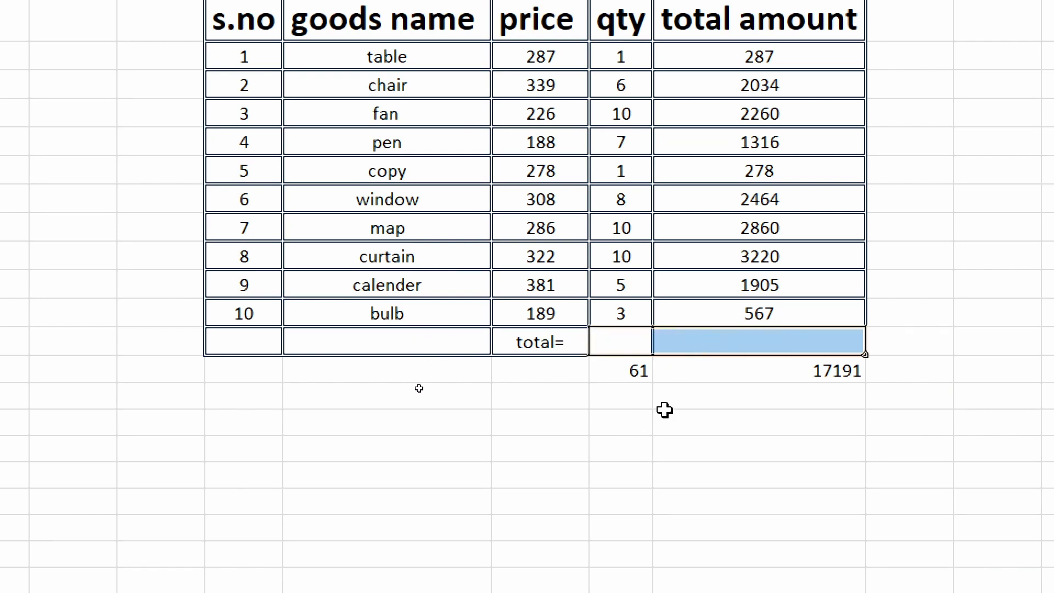
{"action": "left_click", "coordinate": [647, 448]}
{"action": "left_click", "coordinate": [638, 335]}
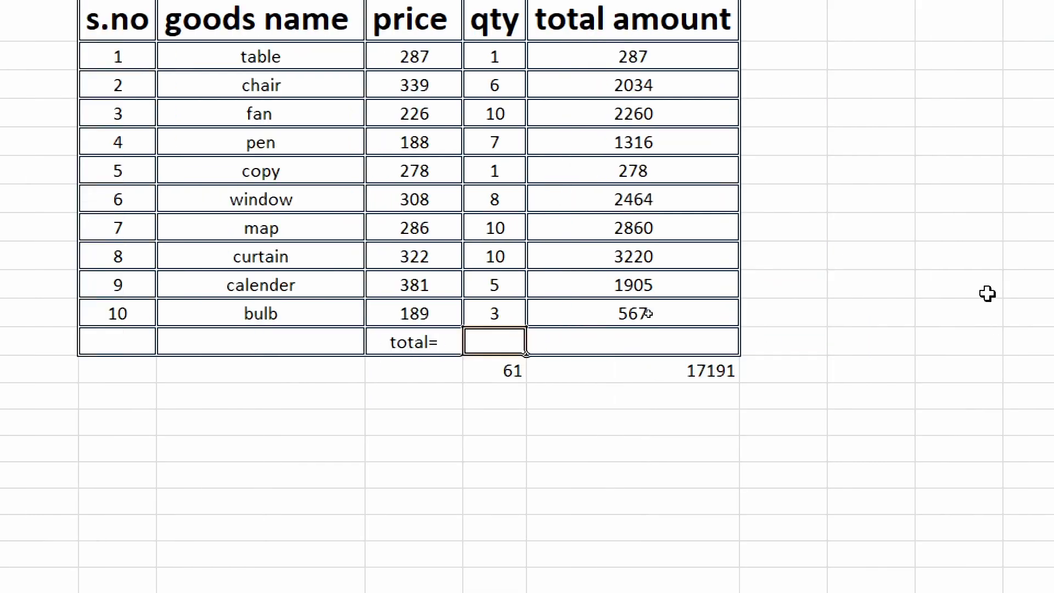
Step: Enter the note ALT+= in cell G19 below the table's price column
{"action": "left_click", "coordinate": [415, 450]}
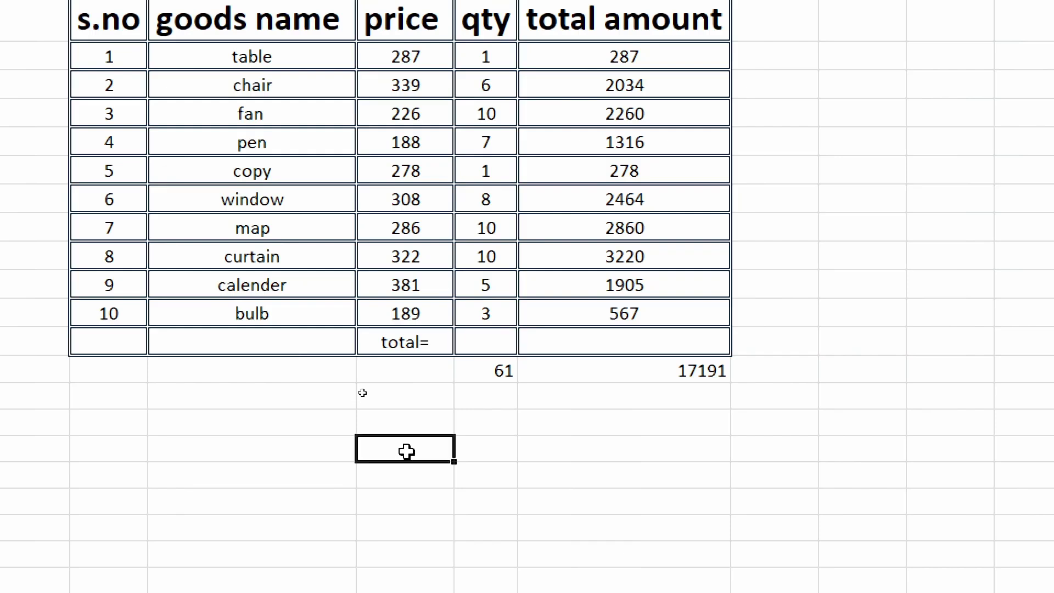
{"action": "type", "text": "a"}
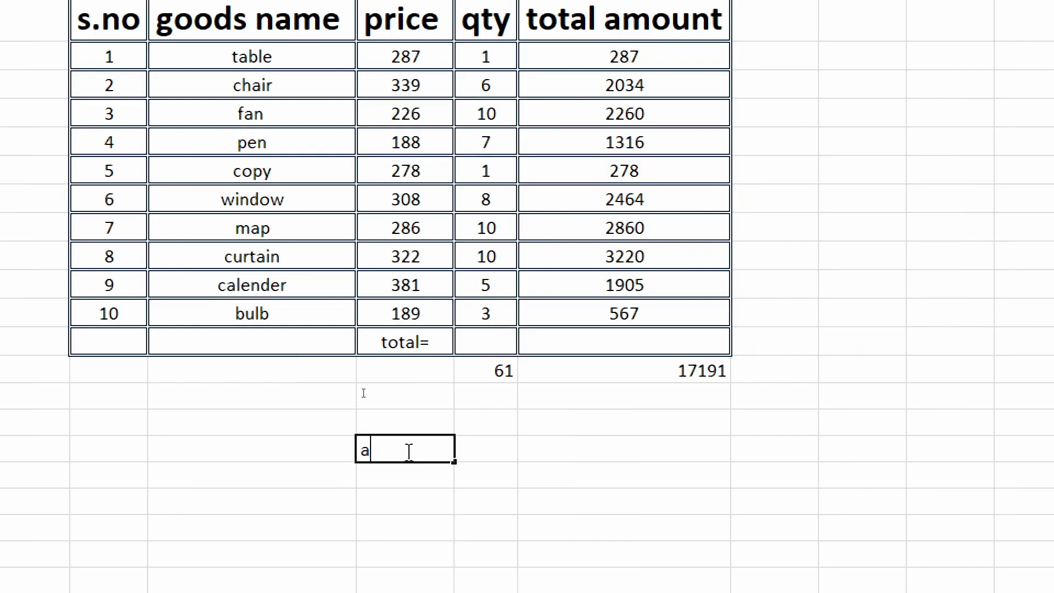
{"action": "key", "text": "BackSpace"}
{"action": "type", "text": "ALT++"}
{"action": "key", "text": "BackSpace"}
{"action": "type", "text": "="}
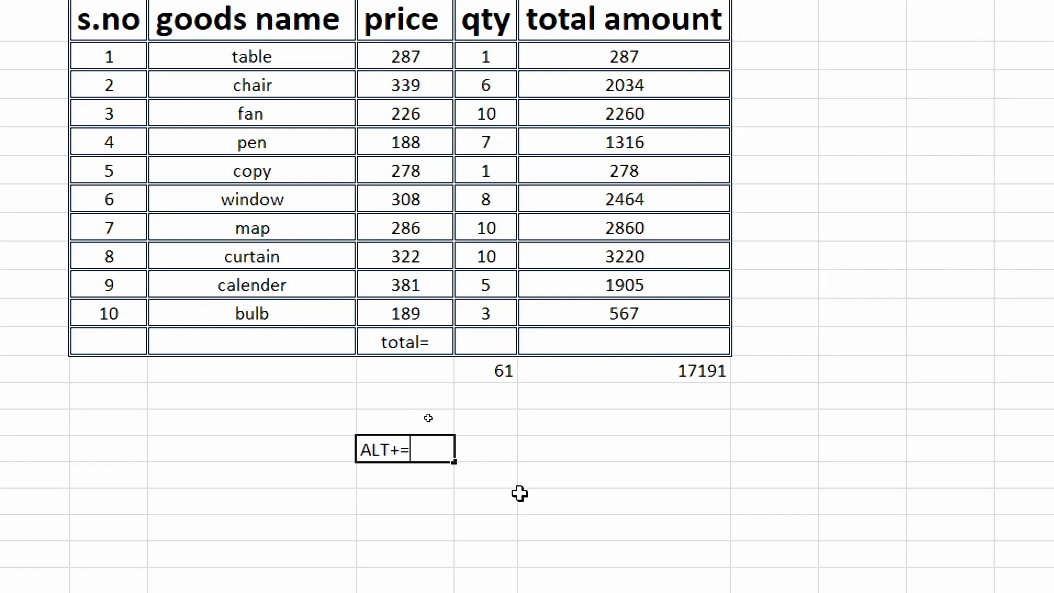
{"action": "left_click", "coordinate": [537, 506]}
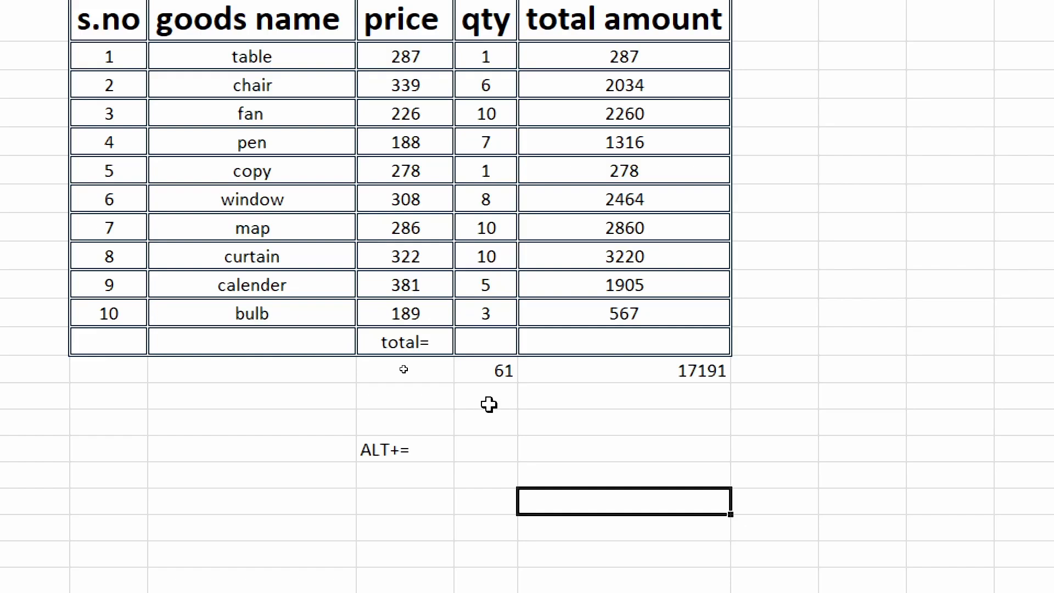
Step: Use AutoSum to total the quantity column in H15 with =SUM(H5:H14) and the total amount column in I15
{"action": "left_click", "coordinate": [494, 353]}
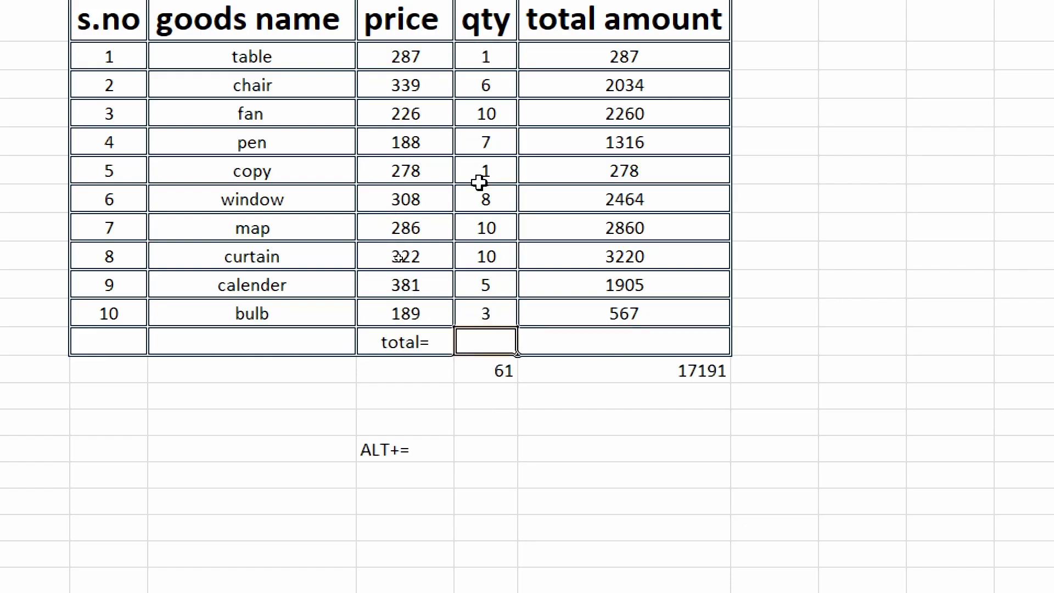
{"action": "key", "text": "alt+equal"}
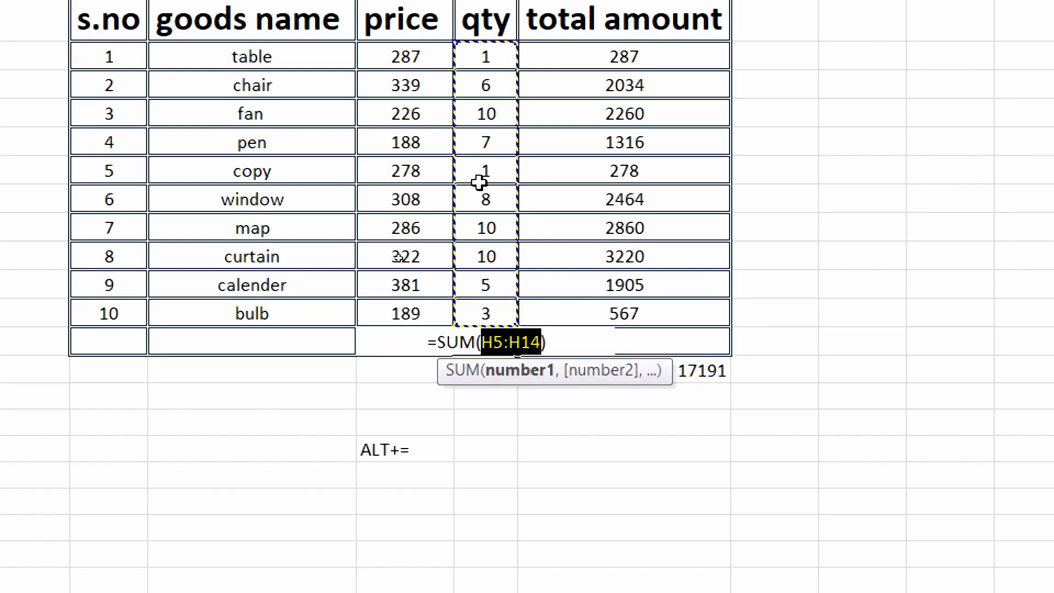
{"action": "key", "text": "Return"}
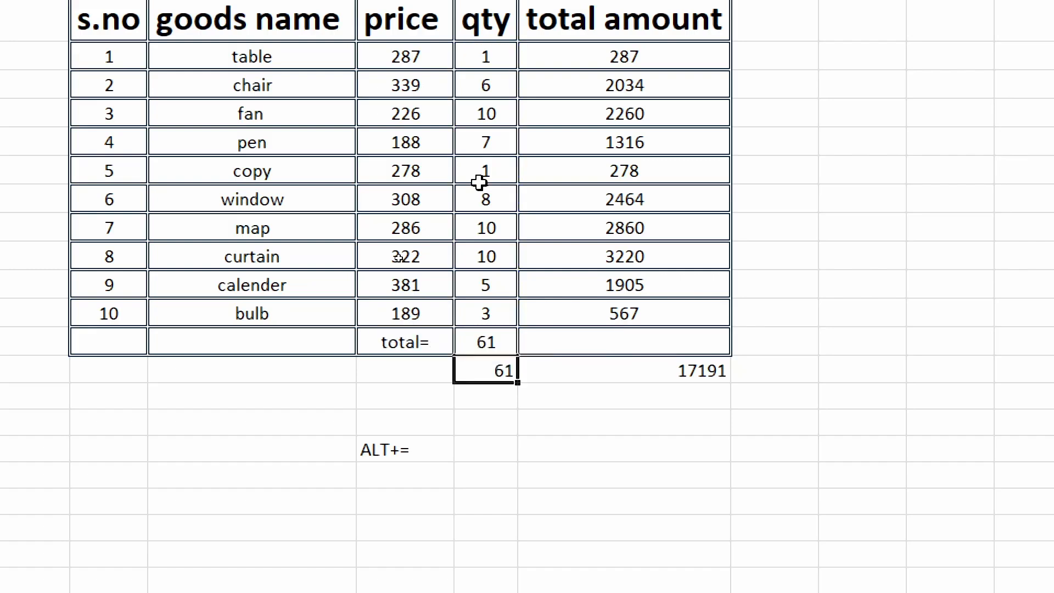
{"action": "left_click", "coordinate": [582, 343]}
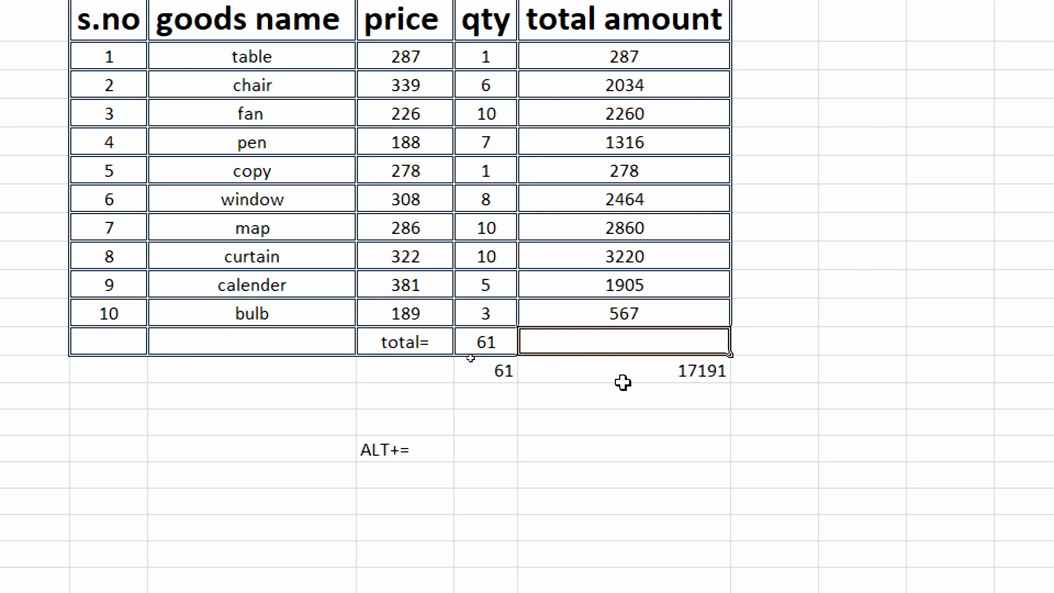
{"action": "key", "text": "alt+equal"}
{"action": "key", "text": "Return"}
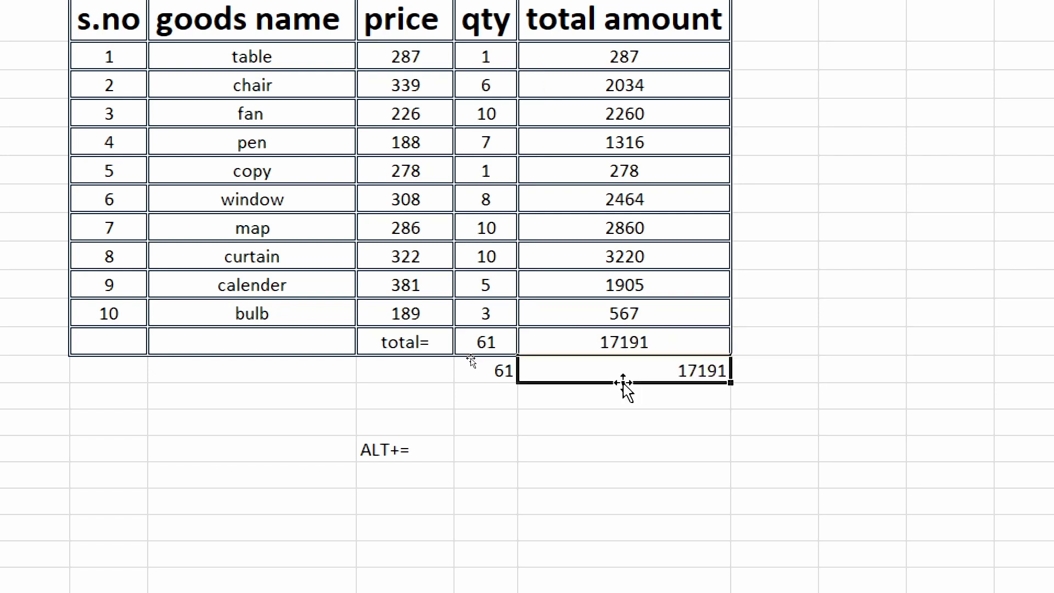
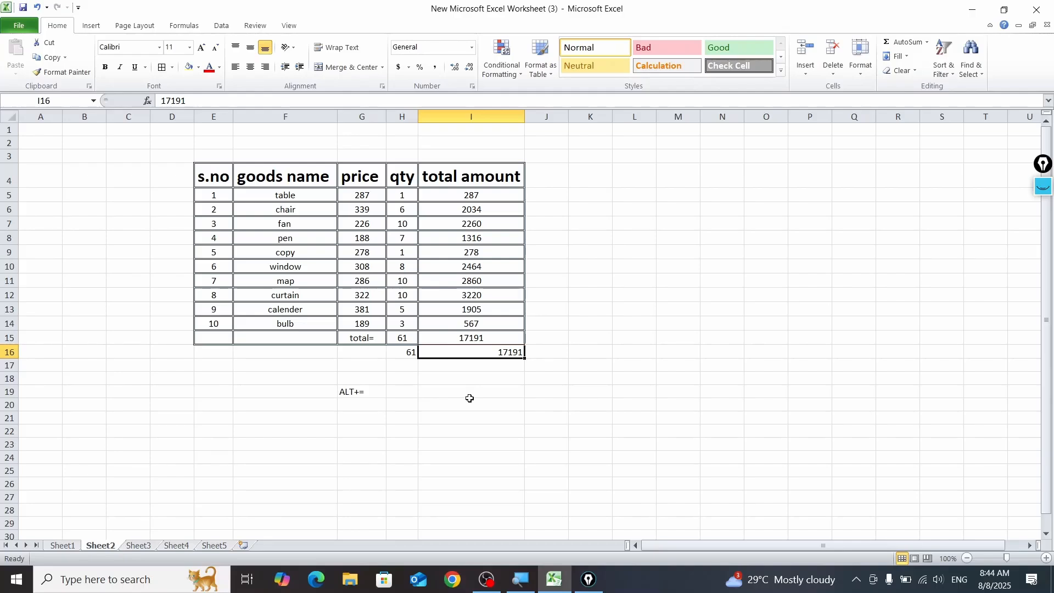
Step: Set the goods table's printout to A4 paper and fit all columns on one page
{"action": "left_click_drag", "start_coordinate": [214, 175], "coordinate": [521, 351]}
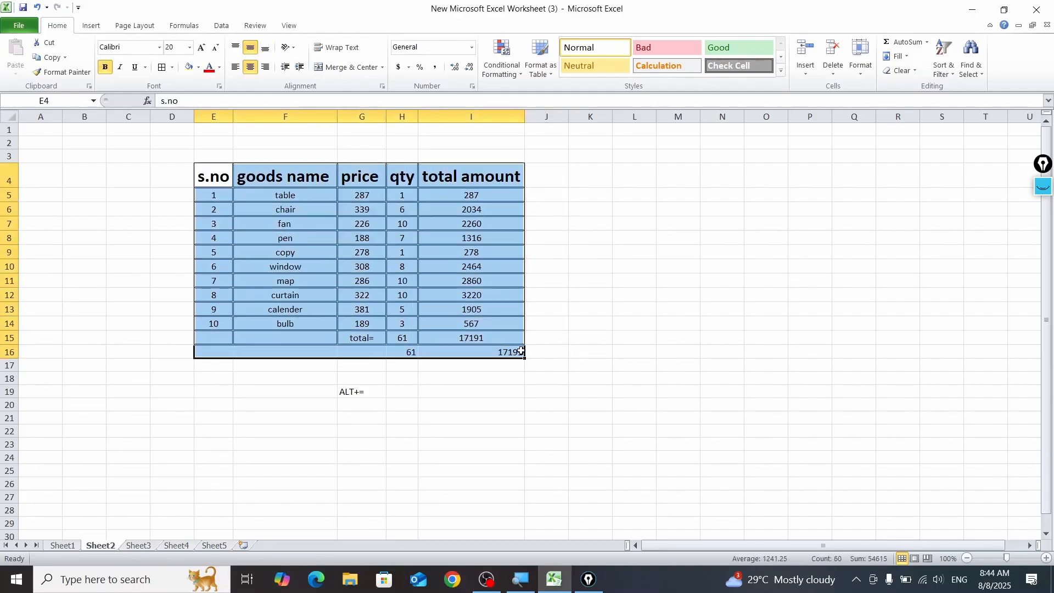
{"action": "key", "text": "ctrl+p"}
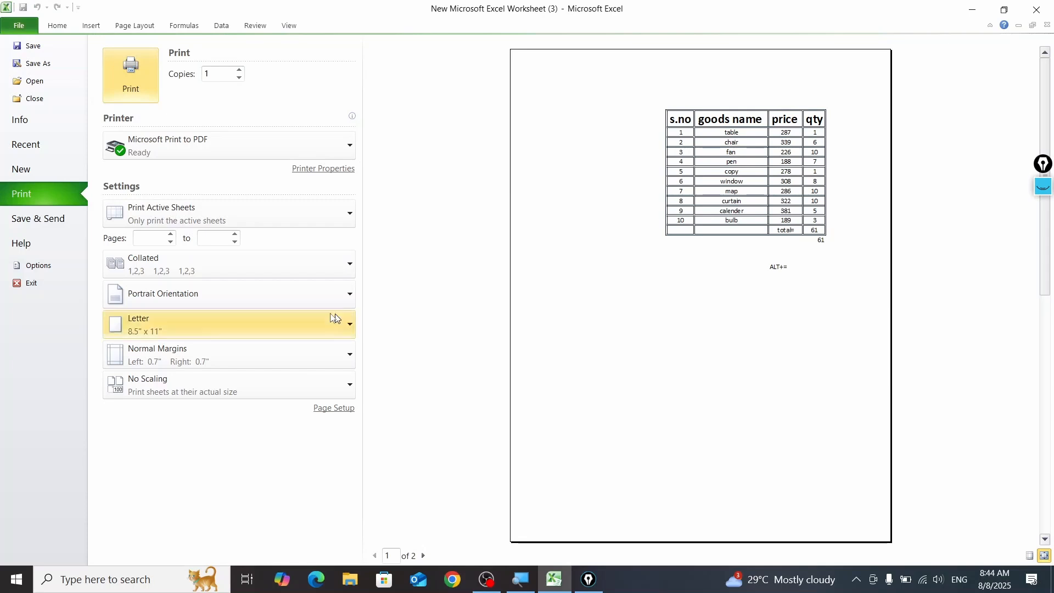
{"action": "left_click", "coordinate": [238, 321]}
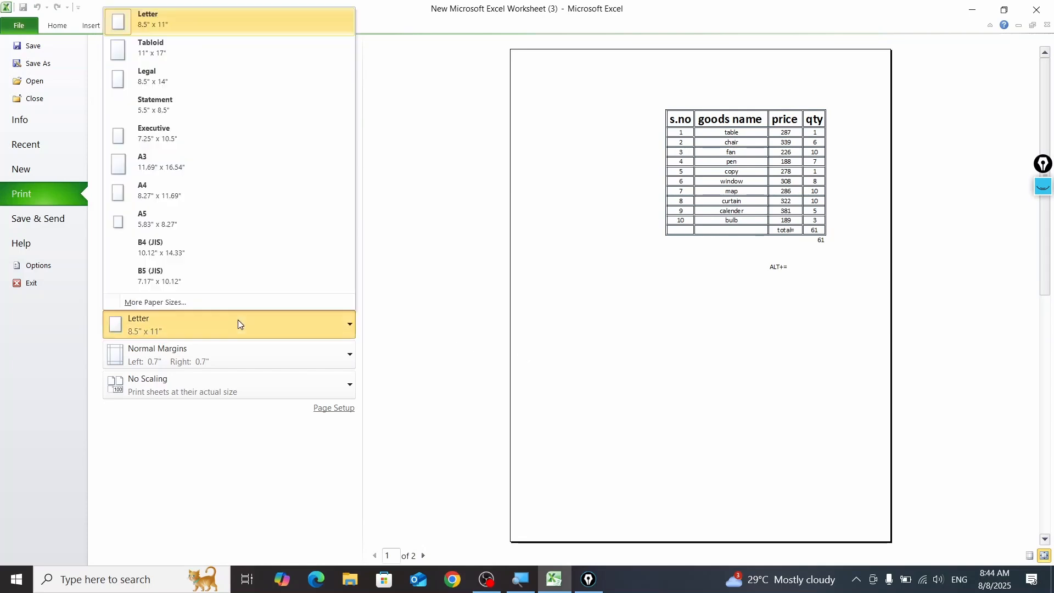
{"action": "left_click", "coordinate": [214, 192]}
{"action": "left_click", "coordinate": [207, 390]}
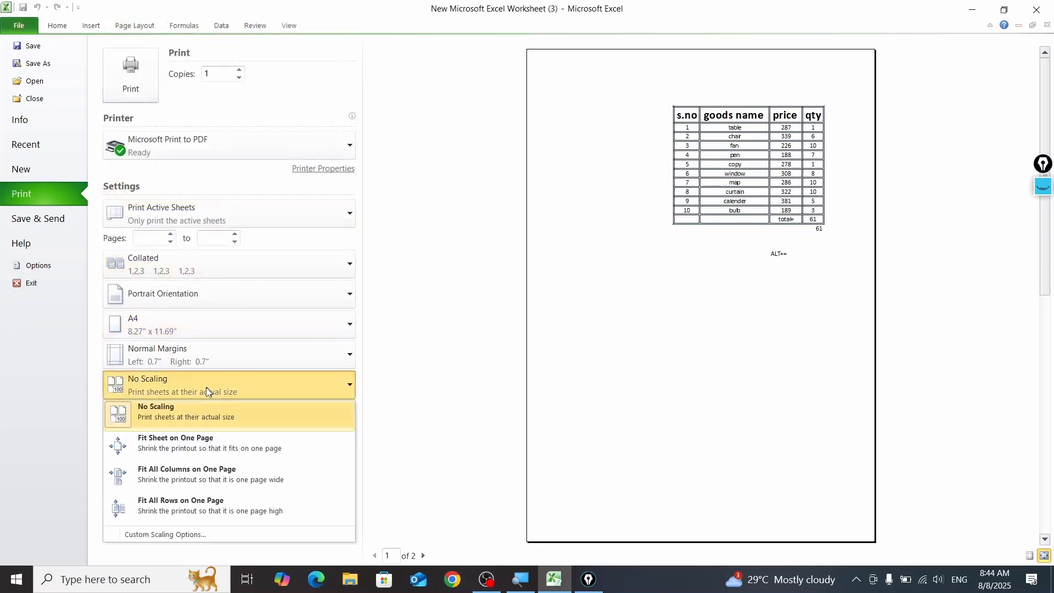
{"action": "left_click", "coordinate": [207, 475]}
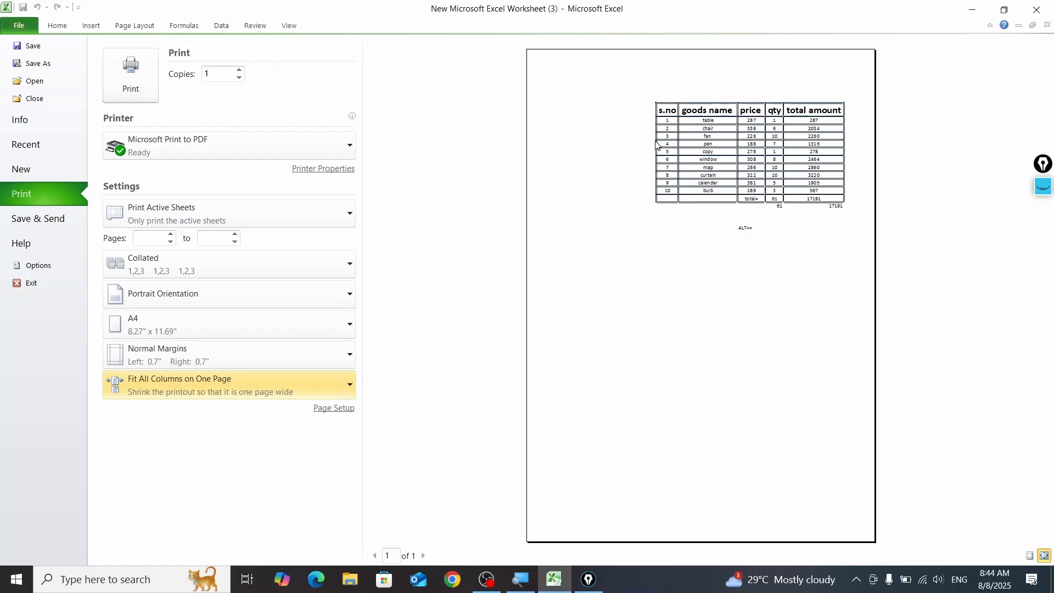
Step: Adjust the print scaling to 100% of normal size and return to the worksheet without exiting the program
{"action": "left_click", "coordinate": [334, 407]}
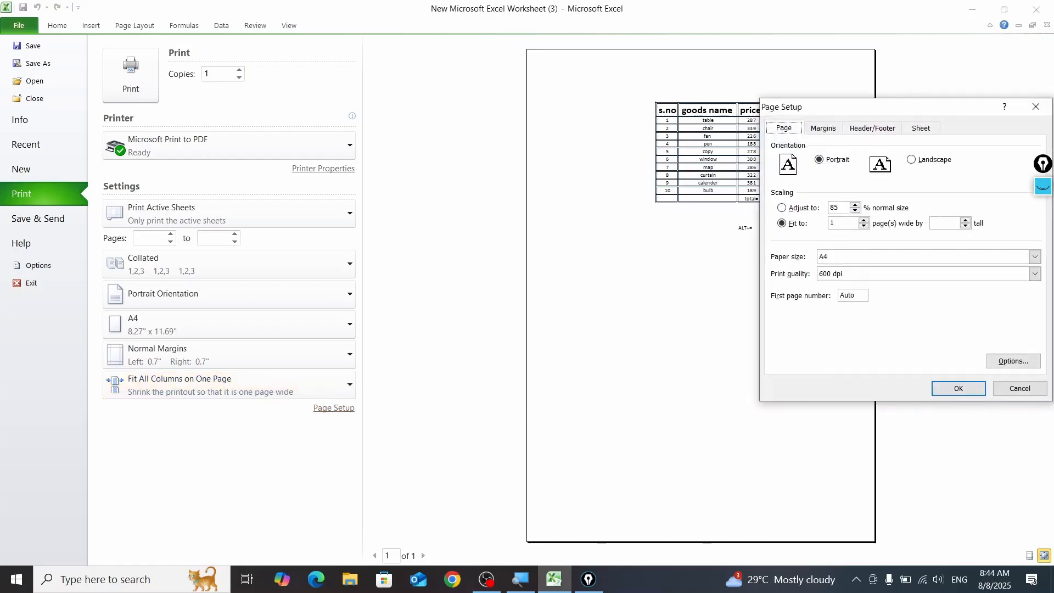
{"action": "left_click_drag", "start_coordinate": [845, 207], "coordinate": [826, 209]}
{"action": "type", "text": "100"}
{"action": "left_click", "coordinate": [957, 387]}
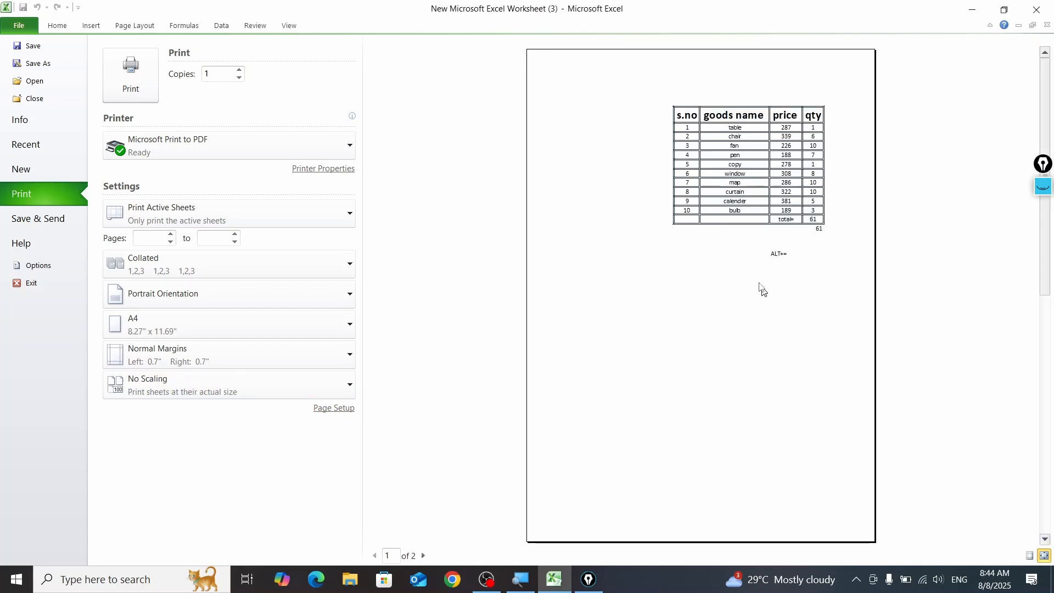
{"action": "left_click", "coordinate": [38, 282]}
{"action": "left_click", "coordinate": [581, 320]}
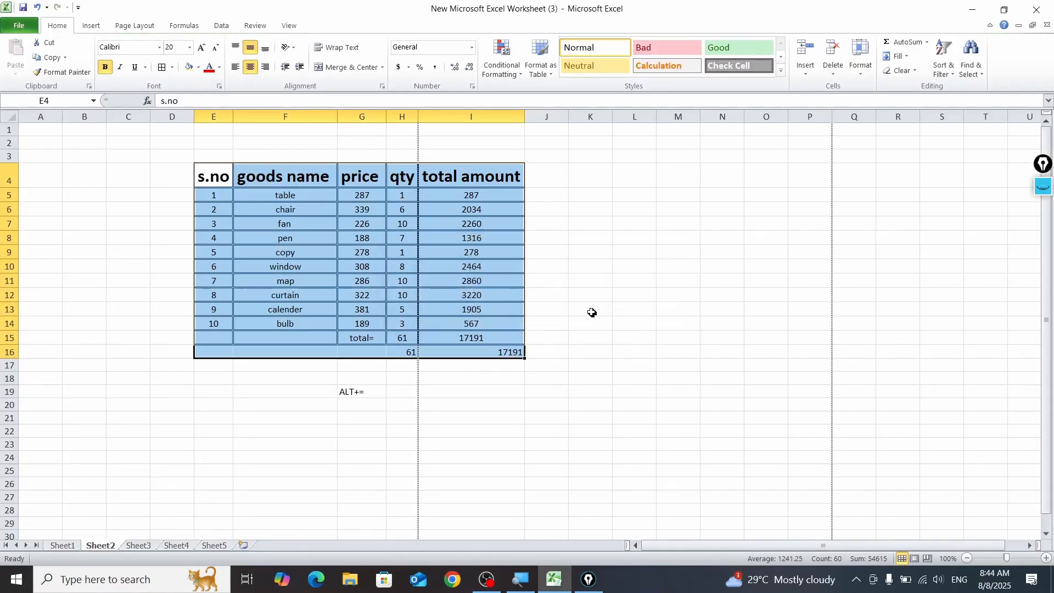
Step: View the whole sheet at 25% zoom to examine where the page breaks cross the goods table, and return to 100%
{"action": "scroll", "coordinate": [536, 354], "scroll_direction": "down", "scroll_amount": 2}
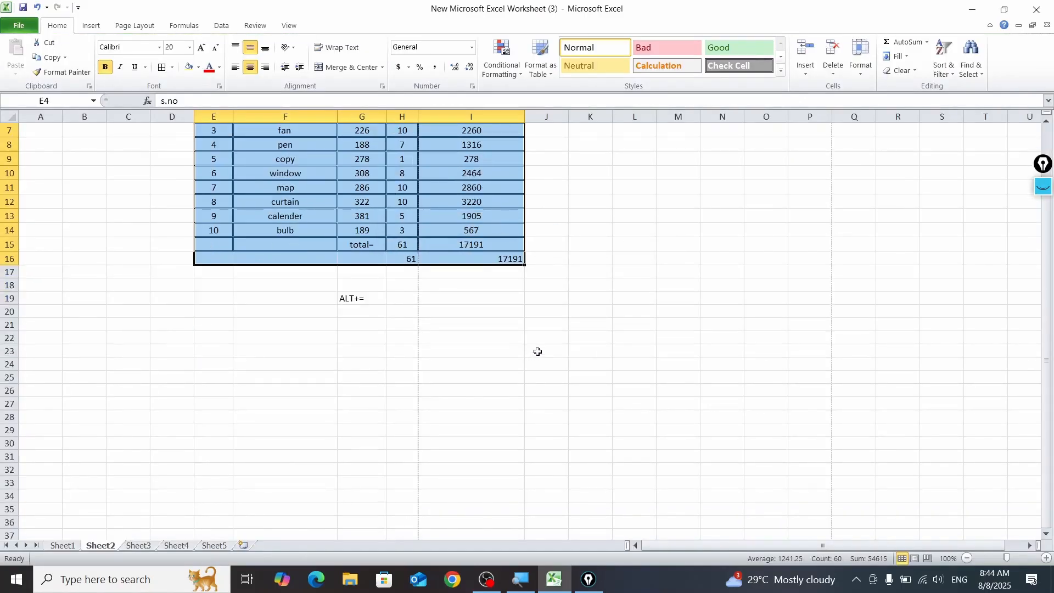
{"action": "scroll", "coordinate": [537, 351], "scroll_direction": "up", "scroll_amount": 2}
{"action": "key", "text": "ctrl+minus"}
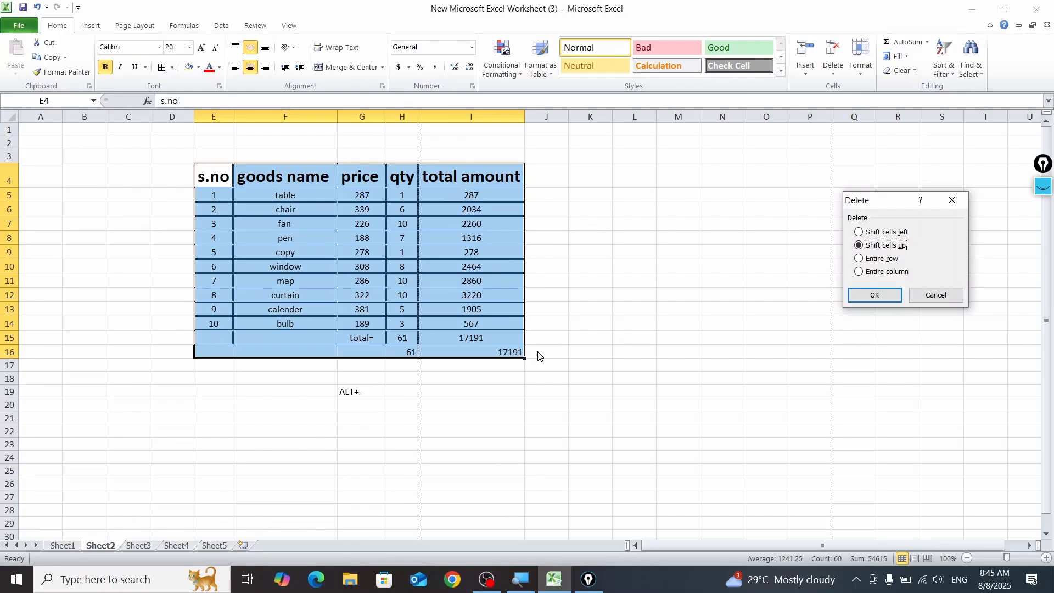
{"action": "left_click", "coordinate": [935, 295]}
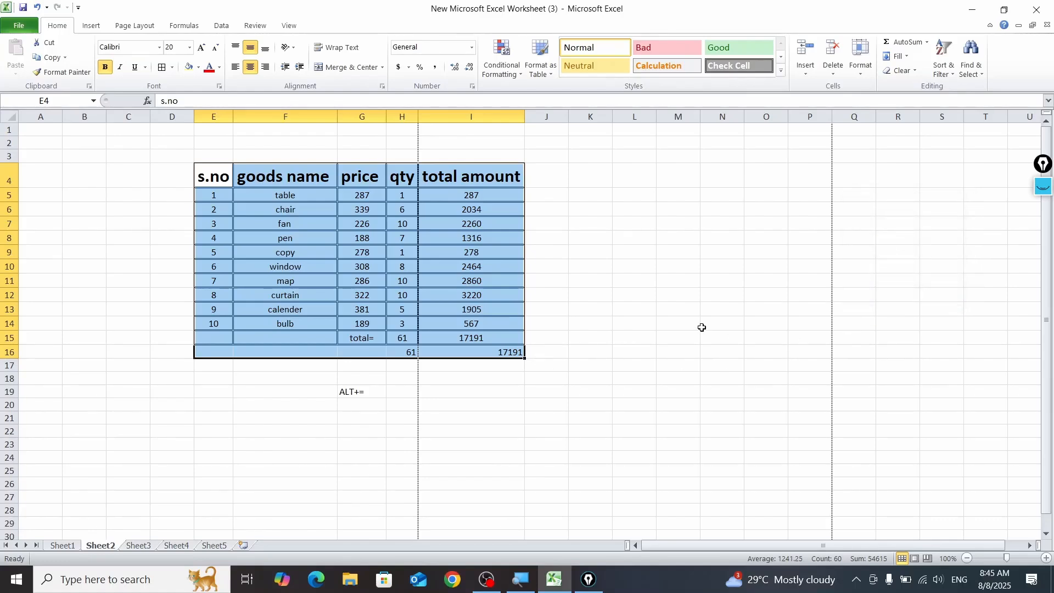
{"action": "scroll", "coordinate": [700, 327], "scroll_direction": "down", "scroll_amount": 5, "text": "ctrl"}
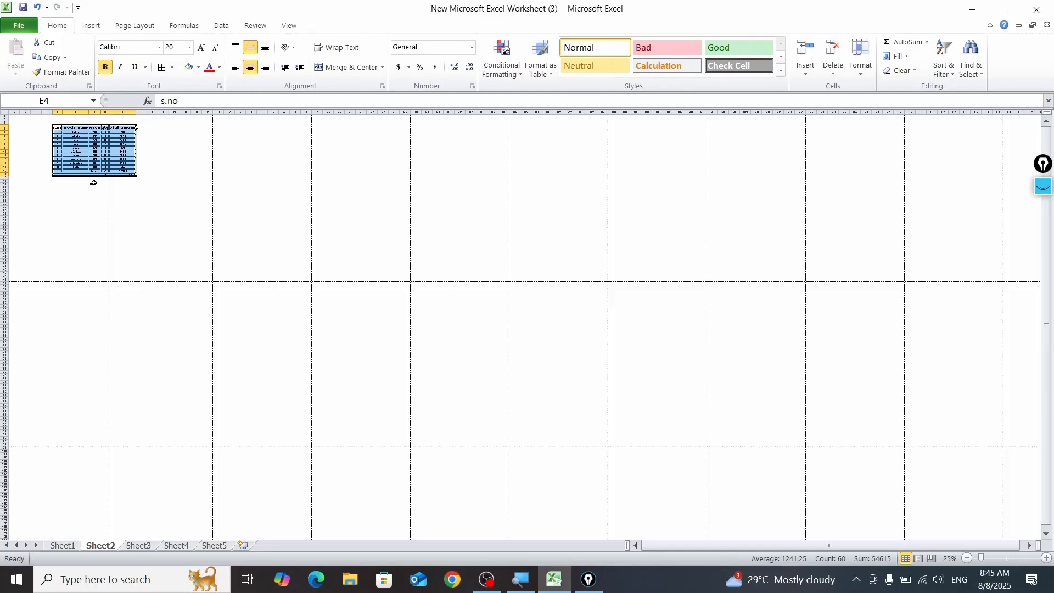
{"action": "scroll", "coordinate": [255, 270], "scroll_direction": "up", "scroll_amount": 3, "text": "ctrl"}
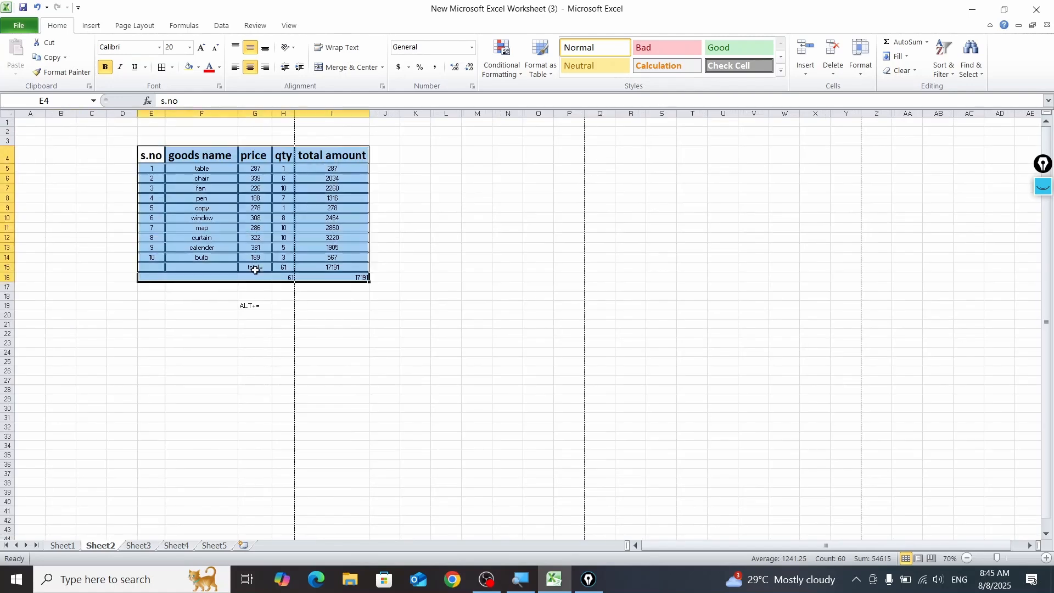
{"action": "scroll", "coordinate": [255, 270], "scroll_direction": "up", "scroll_amount": 2, "text": "ctrl"}
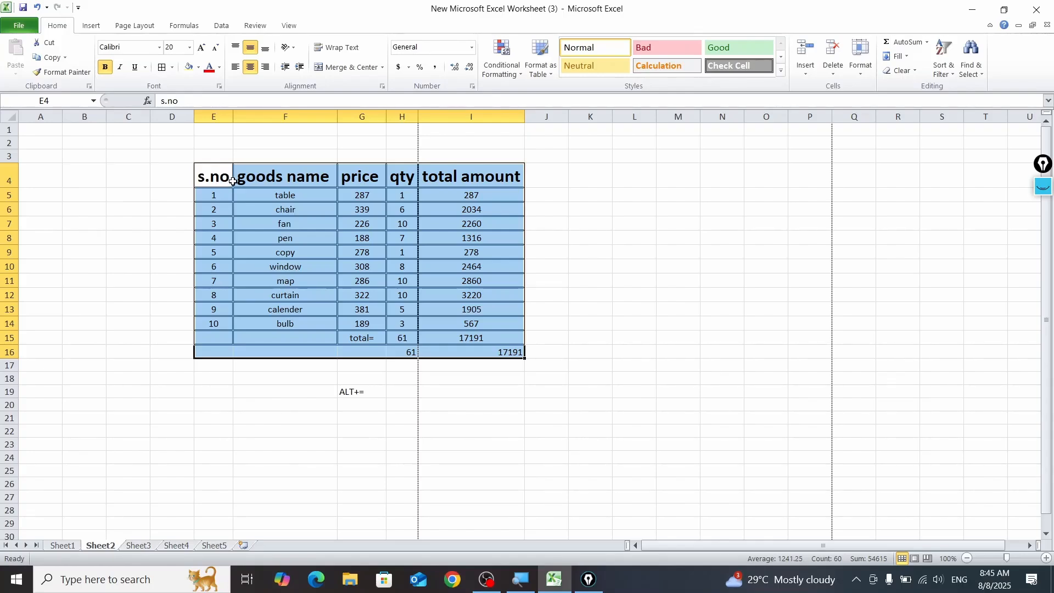
Step: Set the selected goods table range E4:I16 as the sheet's print area
{"action": "left_click", "coordinate": [135, 25]}
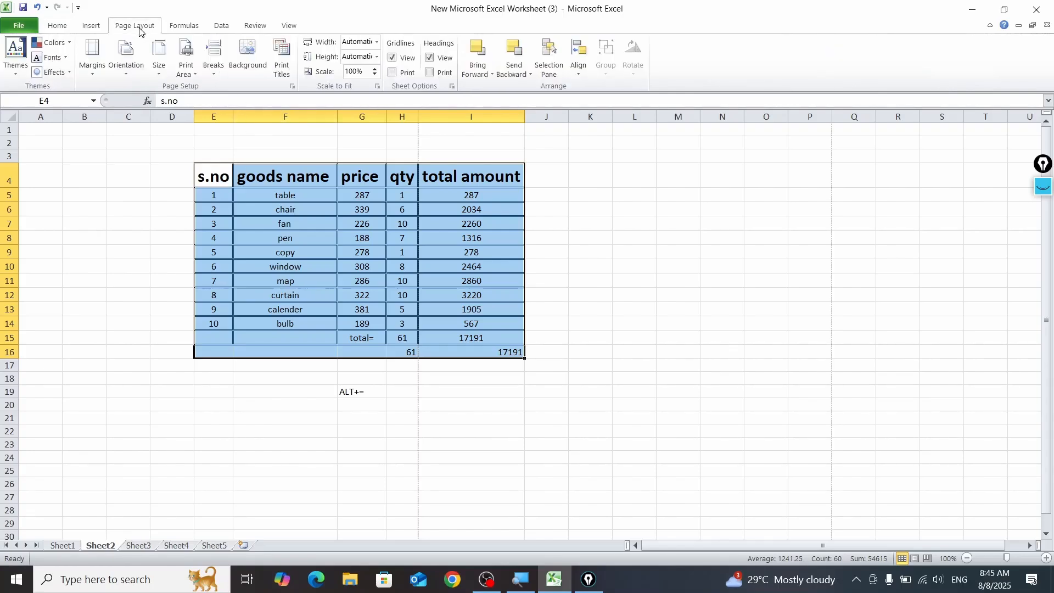
{"action": "left_click", "coordinate": [188, 74]}
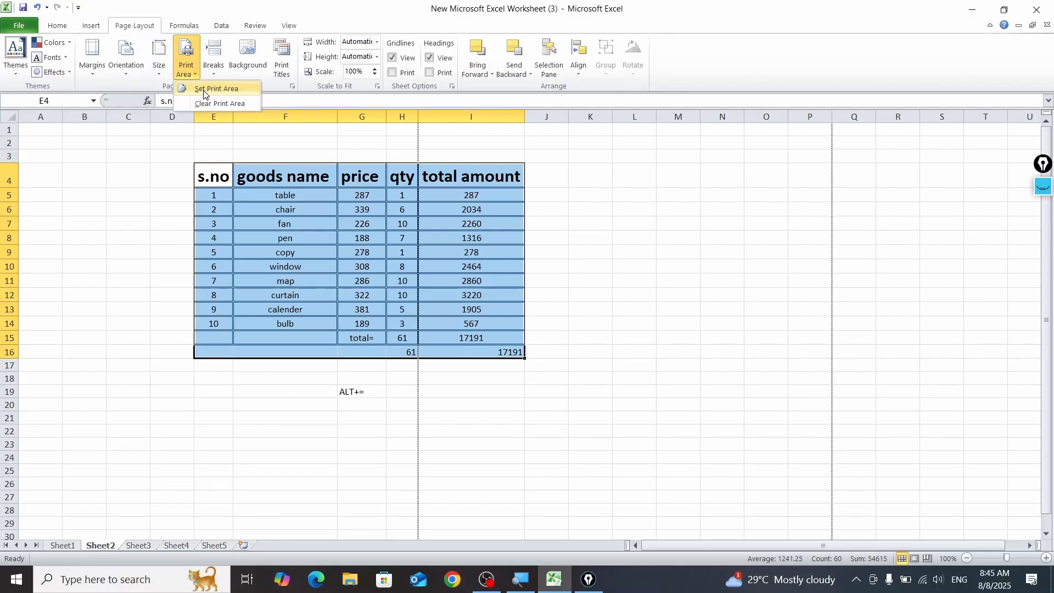
{"action": "left_click", "coordinate": [203, 90]}
{"action": "left_click", "coordinate": [636, 367]}
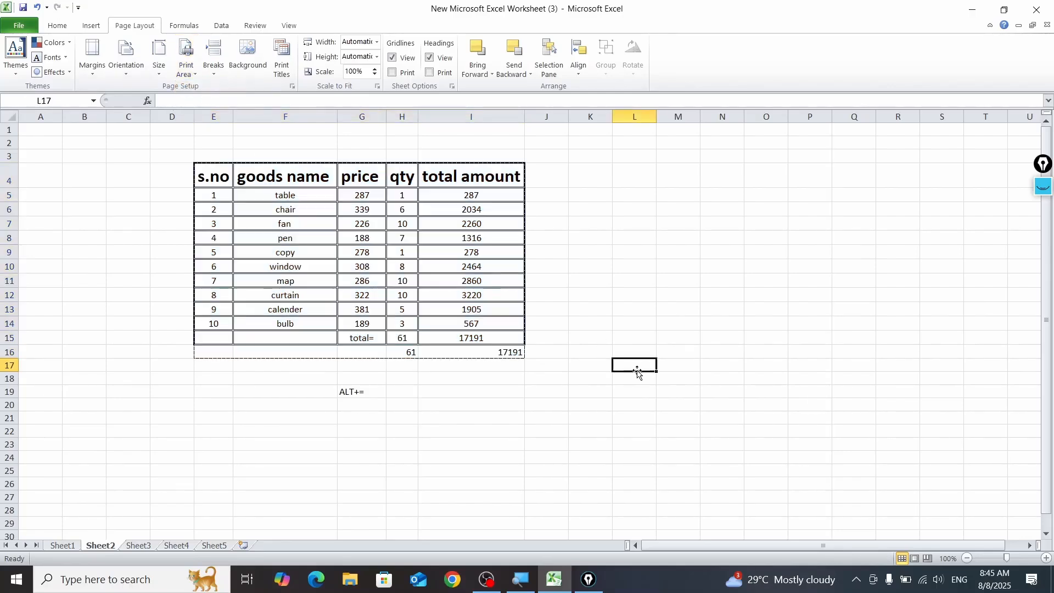
Step: Set a custom left print margin of 2.2 inches and return to the worksheet without exiting the program
{"action": "key", "text": "ctrl+p"}
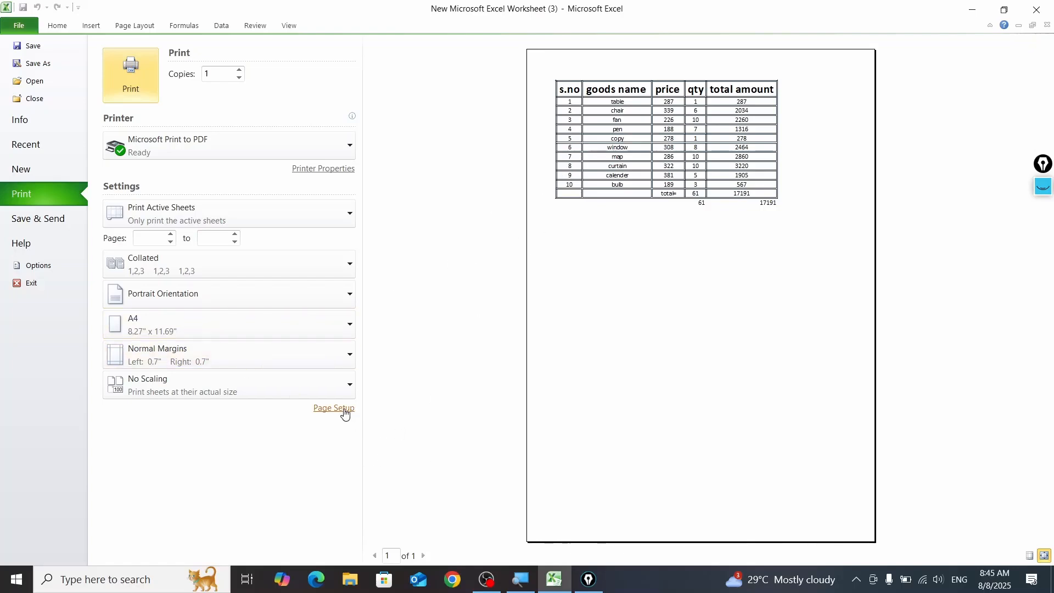
{"action": "left_click", "coordinate": [260, 355]}
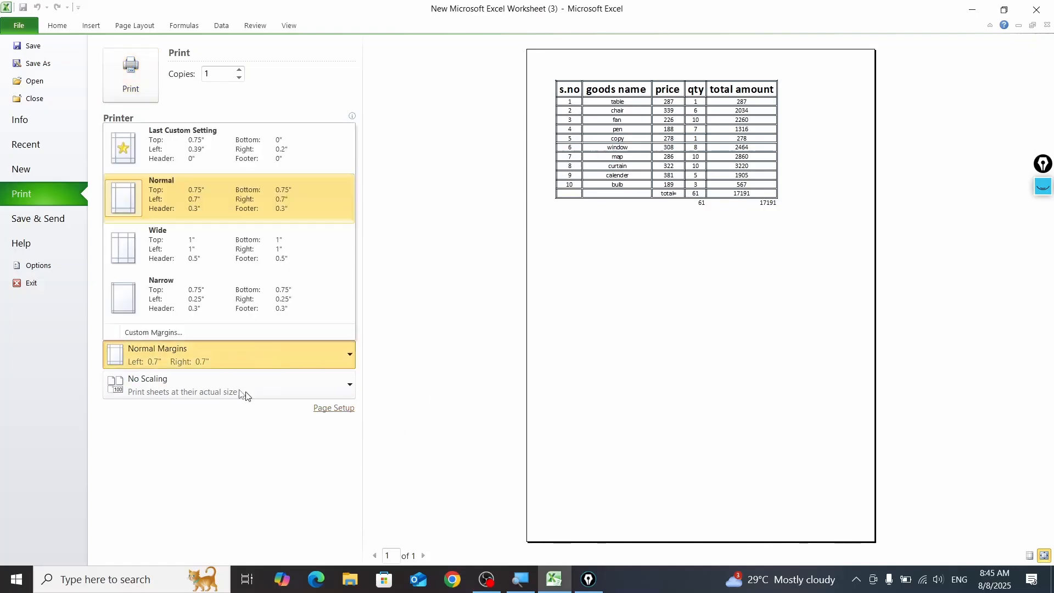
{"action": "left_click", "coordinate": [172, 332]}
{"action": "left_click", "coordinate": [843, 220]}
{"action": "left_click", "coordinate": [843, 220]}
{"action": "left_click", "coordinate": [843, 220]}
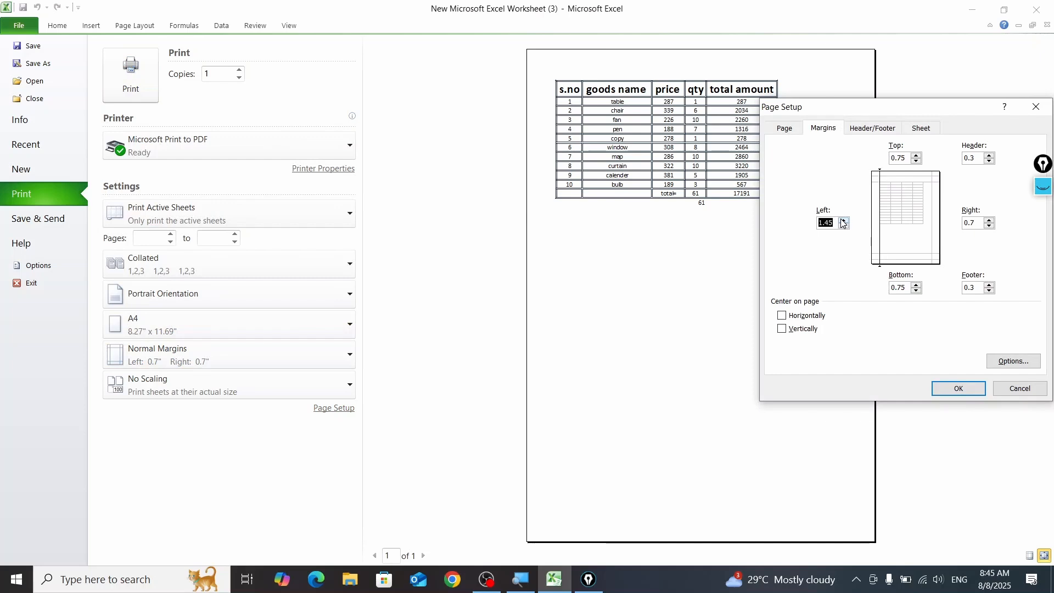
{"action": "left_click", "coordinate": [843, 220]}
{"action": "left_click", "coordinate": [844, 220]}
{"action": "left_click", "coordinate": [844, 220]}
{"action": "left_click", "coordinate": [957, 387]}
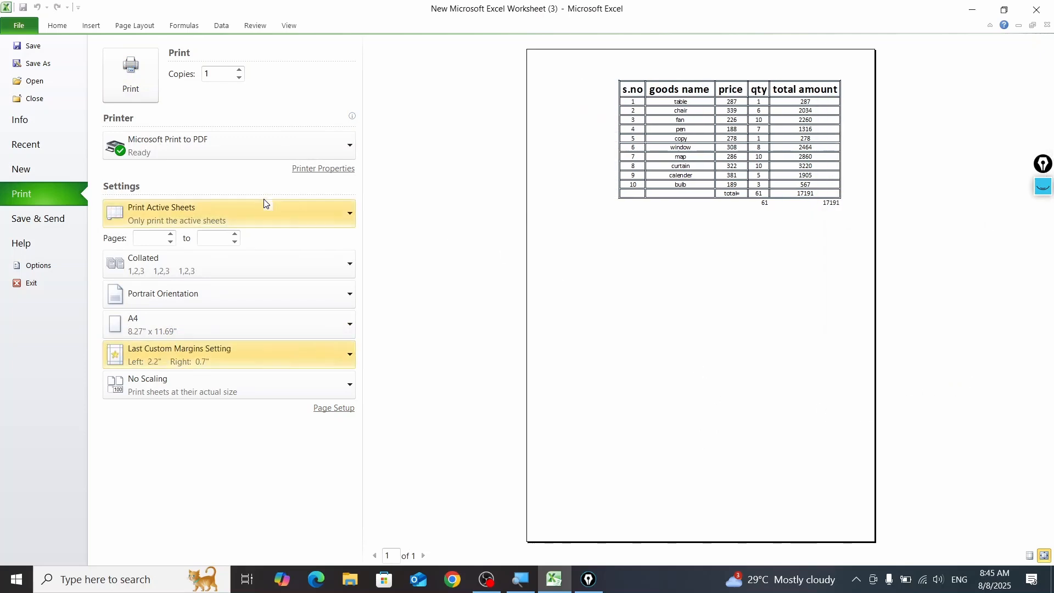
{"action": "left_click", "coordinate": [31, 283]}
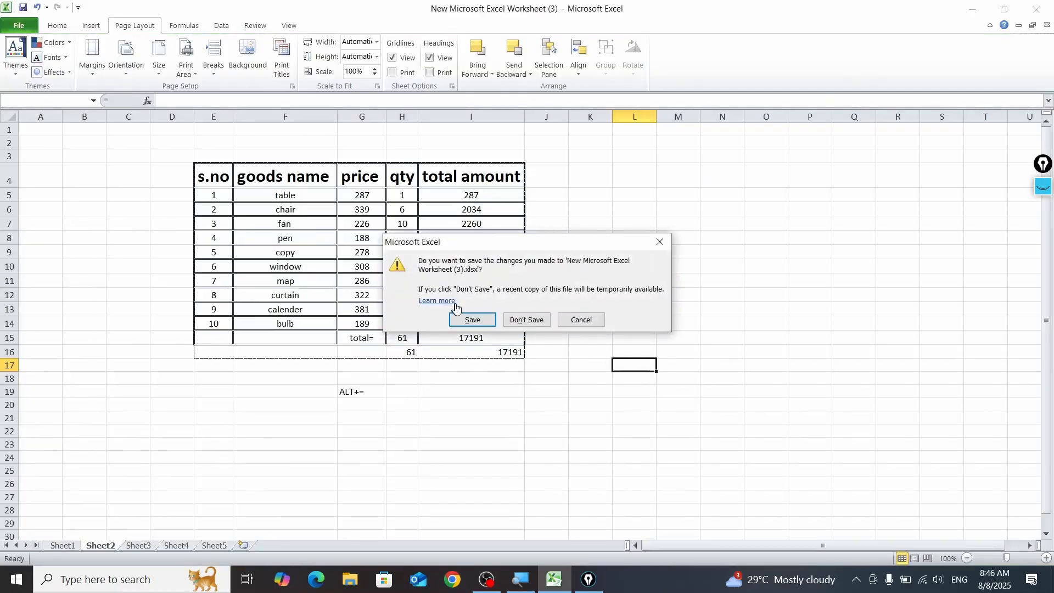
{"action": "left_click", "coordinate": [583, 320]}
{"action": "left_click", "coordinate": [679, 221]}
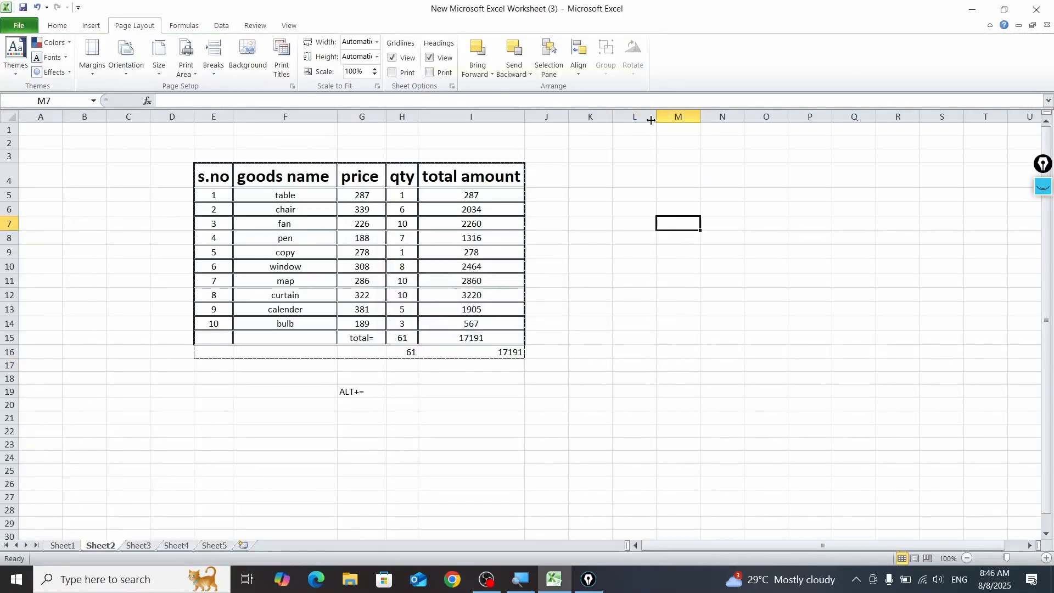
{"action": "left_click_drag", "start_coordinate": [657, 117], "coordinate": [663, 117]}
{"action": "left_click", "coordinate": [1043, 186]}
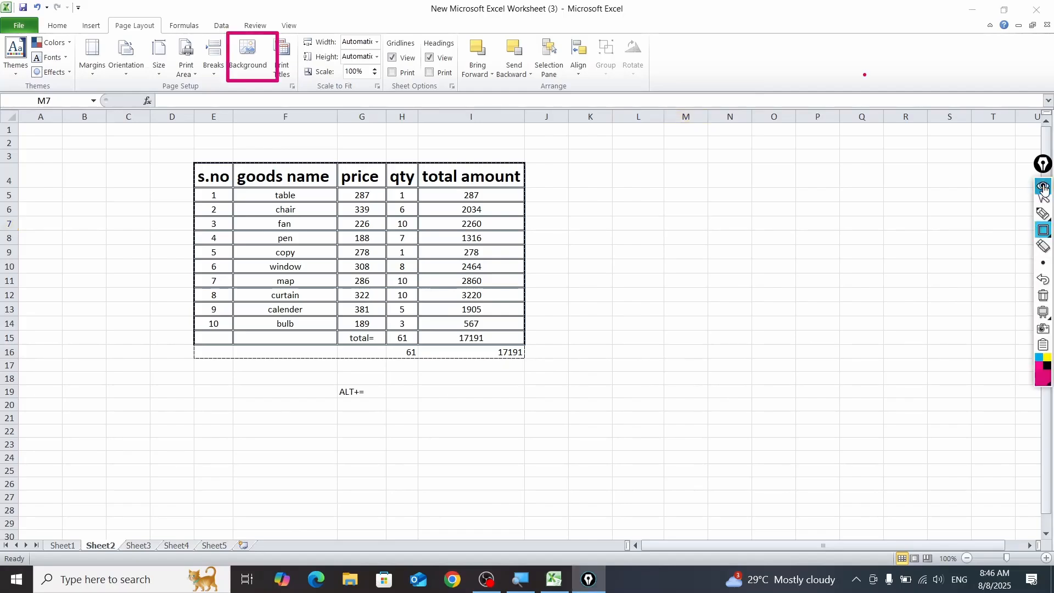
{"action": "left_click", "coordinate": [1043, 318]}
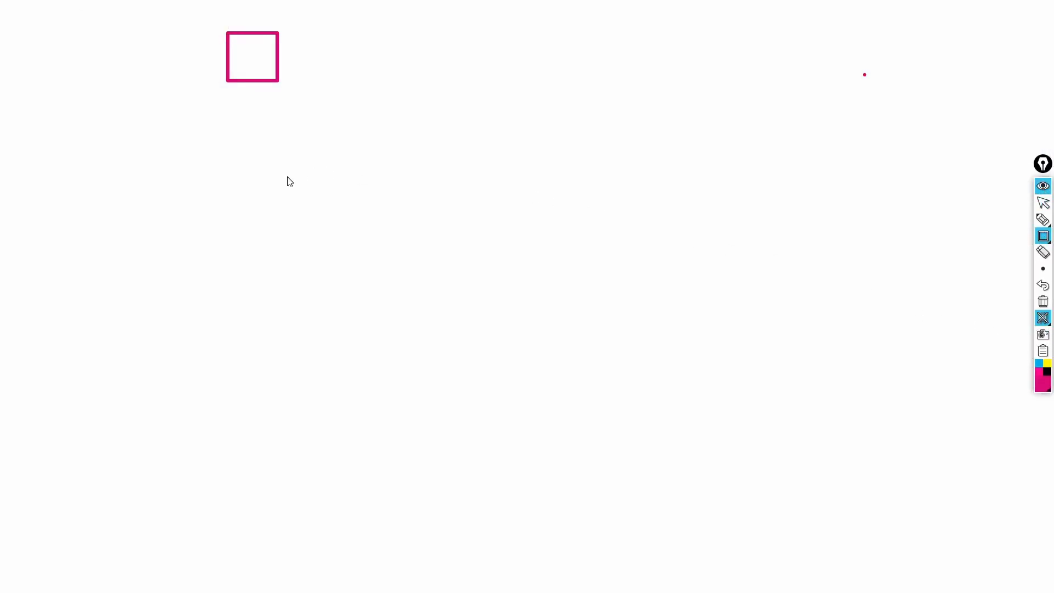
{"action": "mouse_move", "coordinate": [1041, 219]}
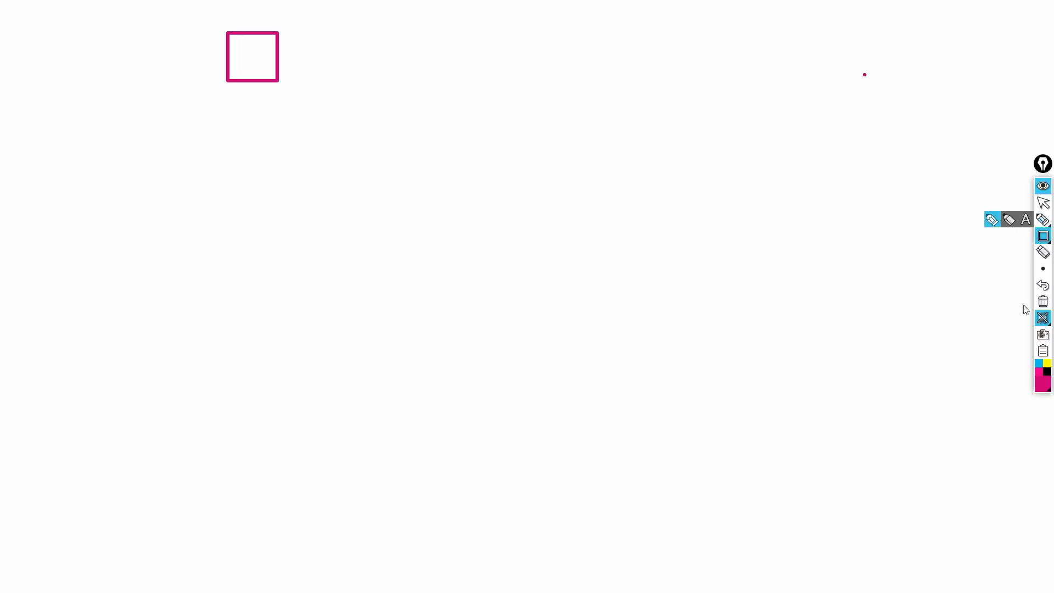
{"action": "mouse_move", "coordinate": [1052, 273]}
{"action": "left_click", "coordinate": [1042, 317]}
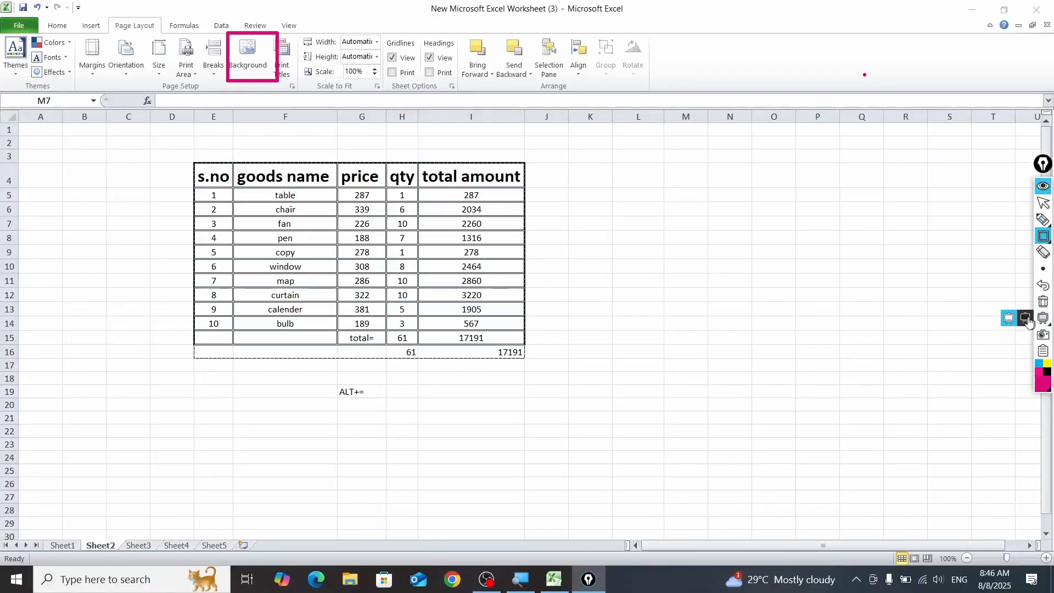
{"action": "left_click", "coordinate": [623, 191]}
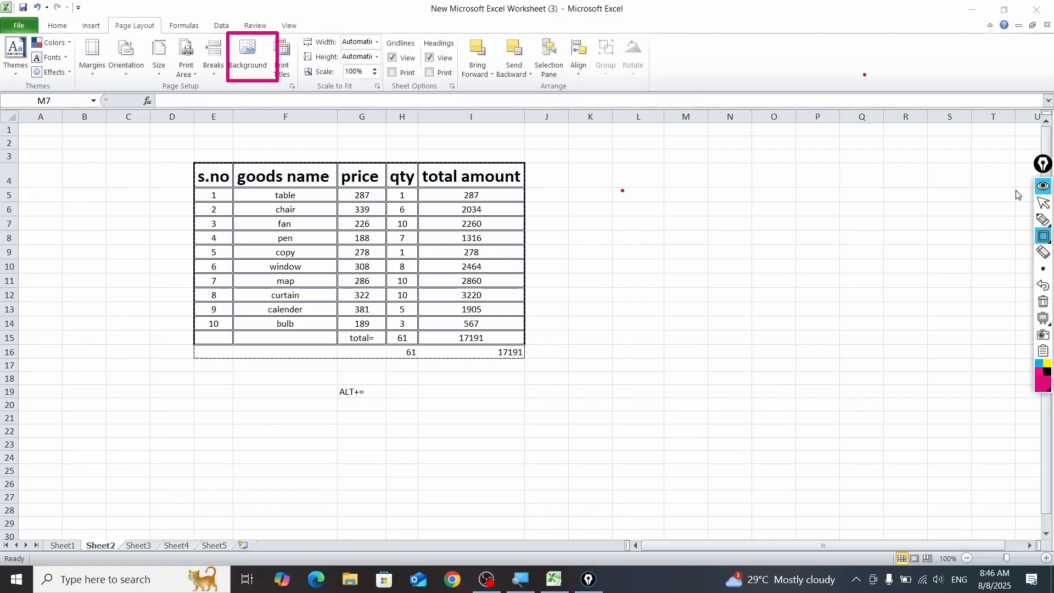
{"action": "left_click", "coordinate": [1042, 187]}
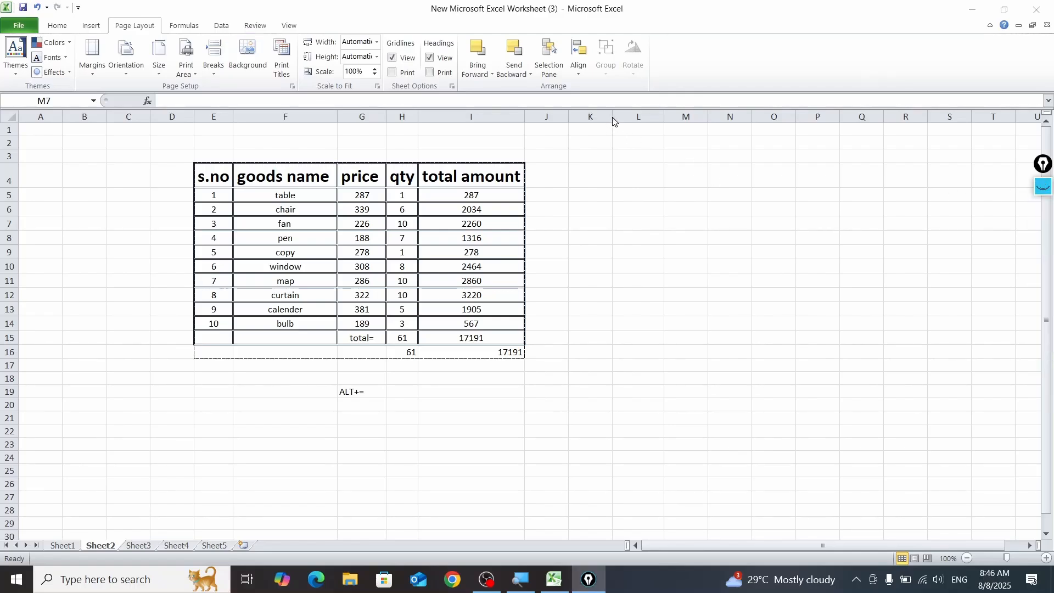
{"action": "left_click", "coordinate": [1042, 187]}
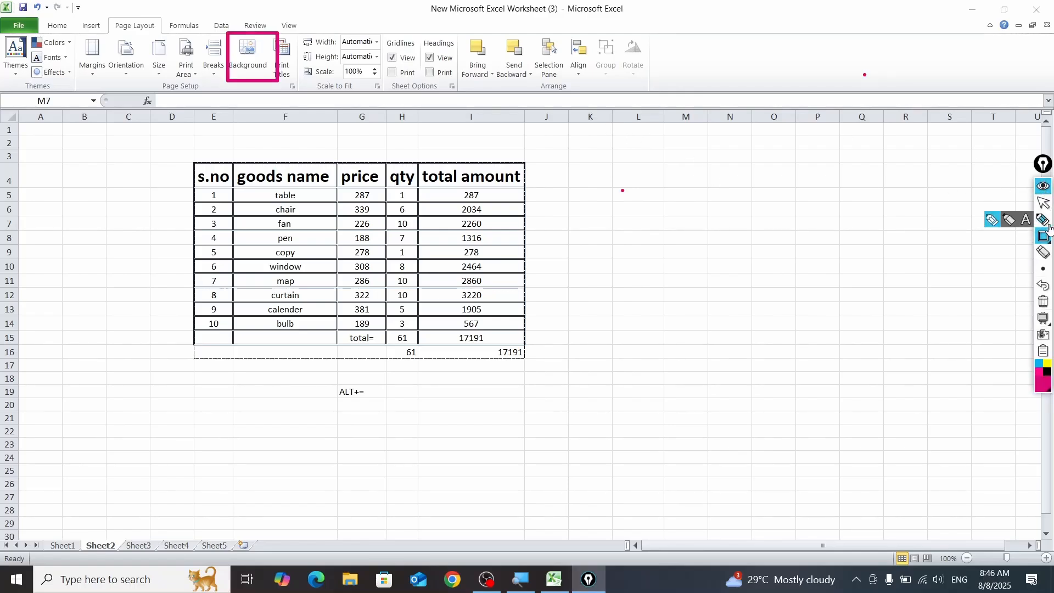
{"action": "left_click", "coordinate": [1042, 187]}
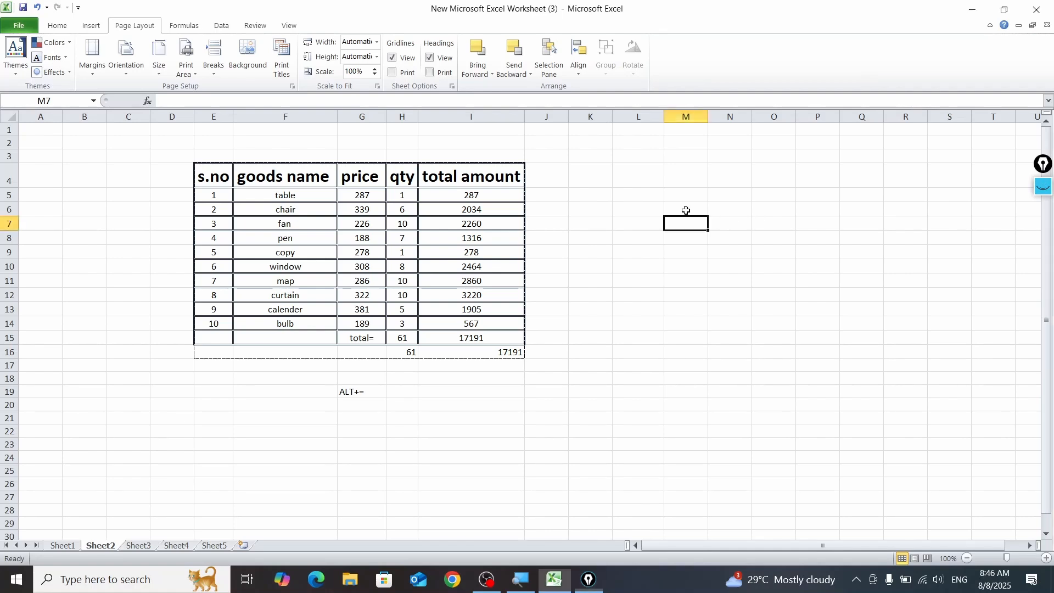
Step: Widen column L beside the goods table to about five times its default width
{"action": "left_click", "coordinate": [645, 207]}
{"action": "left_click_drag", "start_coordinate": [664, 117], "coordinate": [827, 117]}
{"action": "left_click", "coordinate": [655, 196]}
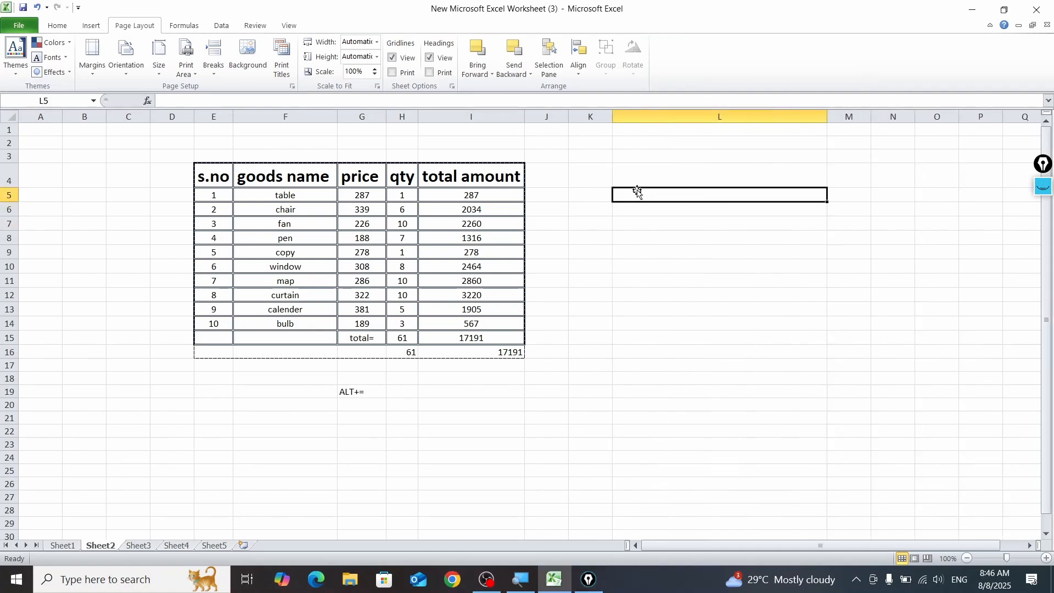
Step: Insert a large text box beside the goods table, spanning about K4 to N20
{"action": "left_click", "coordinate": [92, 26]}
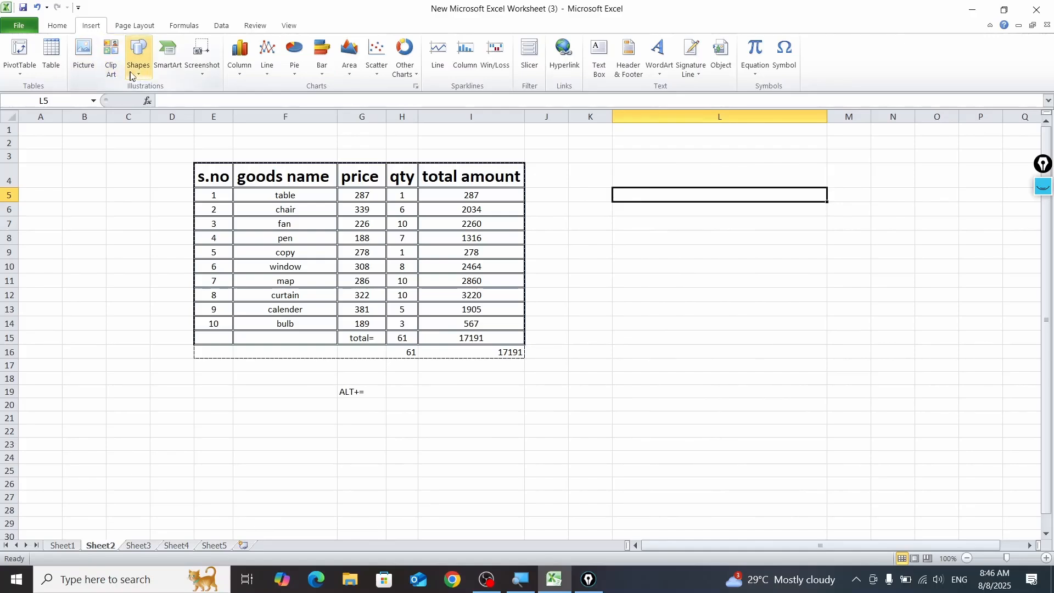
{"action": "left_click", "coordinate": [139, 55]}
{"action": "left_click", "coordinate": [141, 101]}
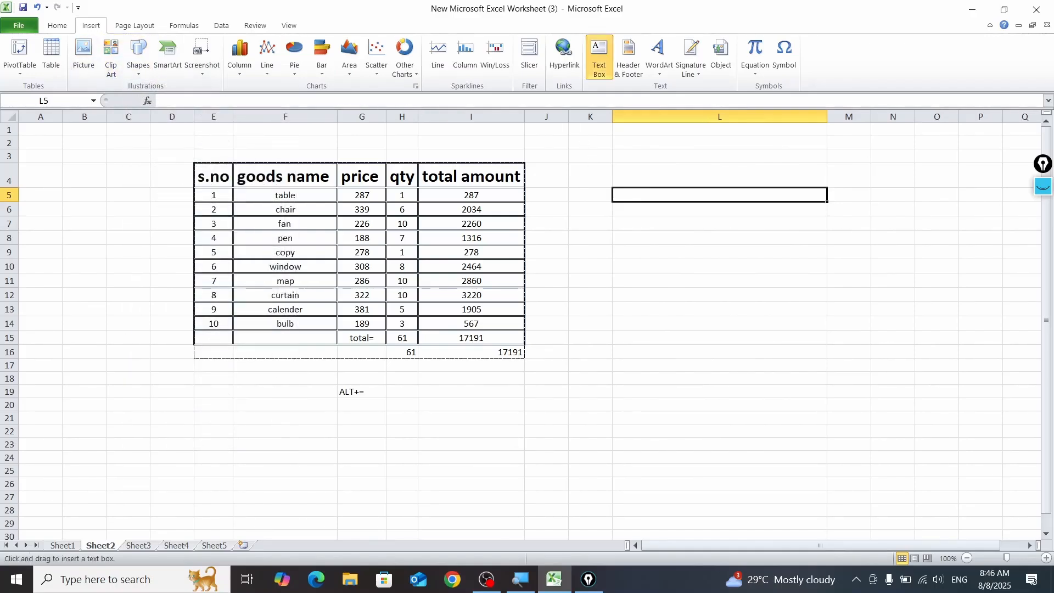
{"action": "mouse_move", "coordinate": [587, 164]}
{"action": "left_mouse_down"}
{"action": "mouse_move", "coordinate": [808, 334]}
{"action": "mouse_move", "coordinate": [922, 407]}
{"action": "left_mouse_up"}
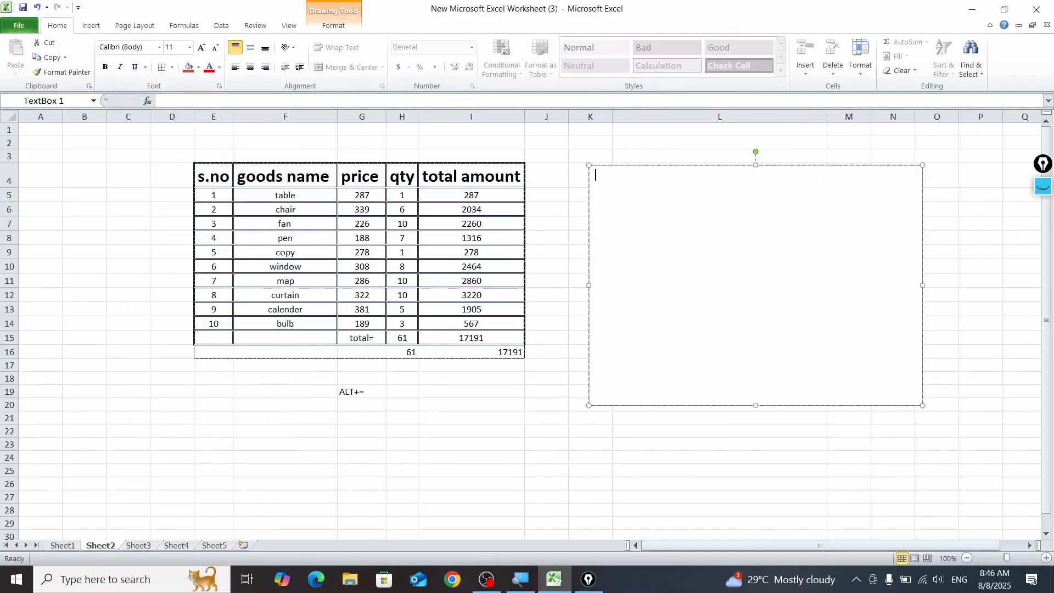
Step: Enter the text box's first line as 1.MULTIPLE TIPE OF BORDERS IN EXCEL
{"action": "type", "text": "1.MULTIPLE TIPE OF BORDERS"}
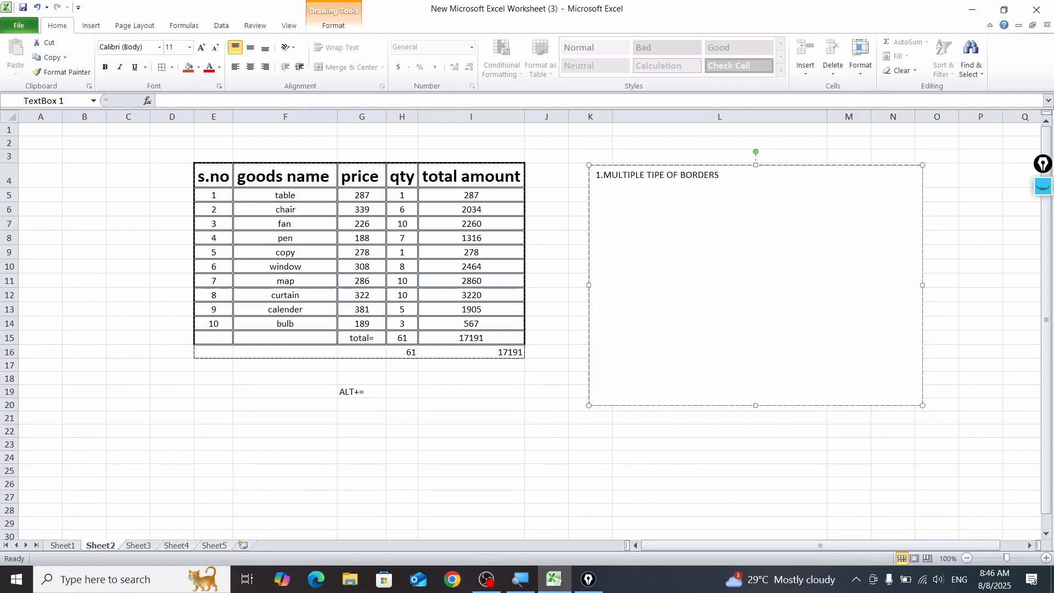
{"action": "type", "text": " IN"}
{"action": "type", "text": " EXCEL"}
Step: Add the lines 2.BOLD and 3.ARRANGEMENT OF DATA to the list in the text box
{"action": "type", "text": "2.BOLD"}
{"action": "key", "text": "Return"}
{"action": "type", "text": "3.ARRANGE"}
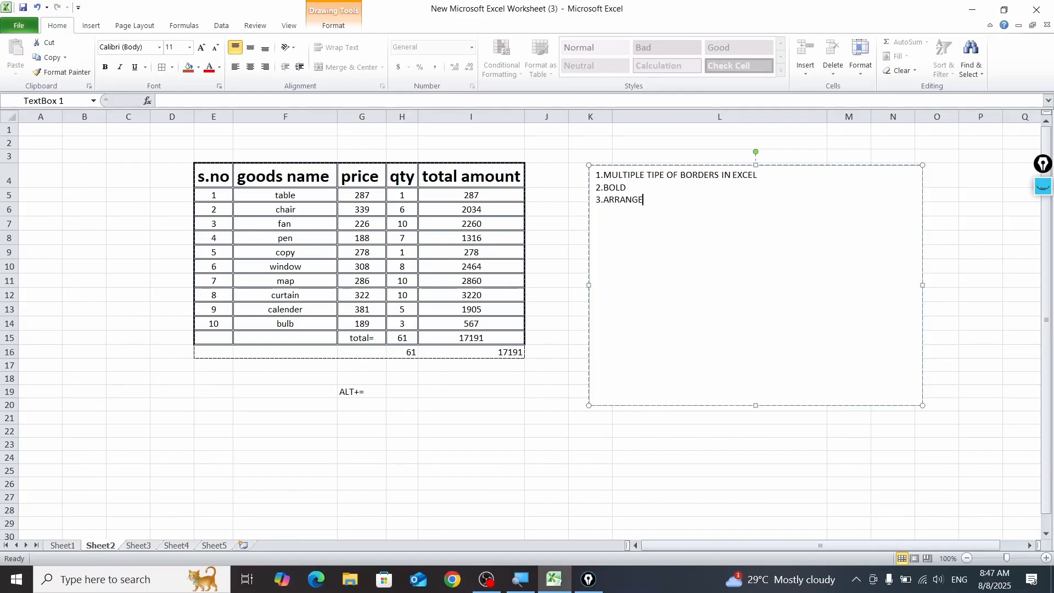
{"action": "type", "text": "MENT OF DATA"}
Step: Add the lines 4.SUM and 5.PRINT to the list in the text box
{"action": "type", "text": "64"}
{"action": "key", "text": "BackSpace"}
{"action": "type", "text": ".SUM"}
{"action": "type", "text": "5.PRINT"}
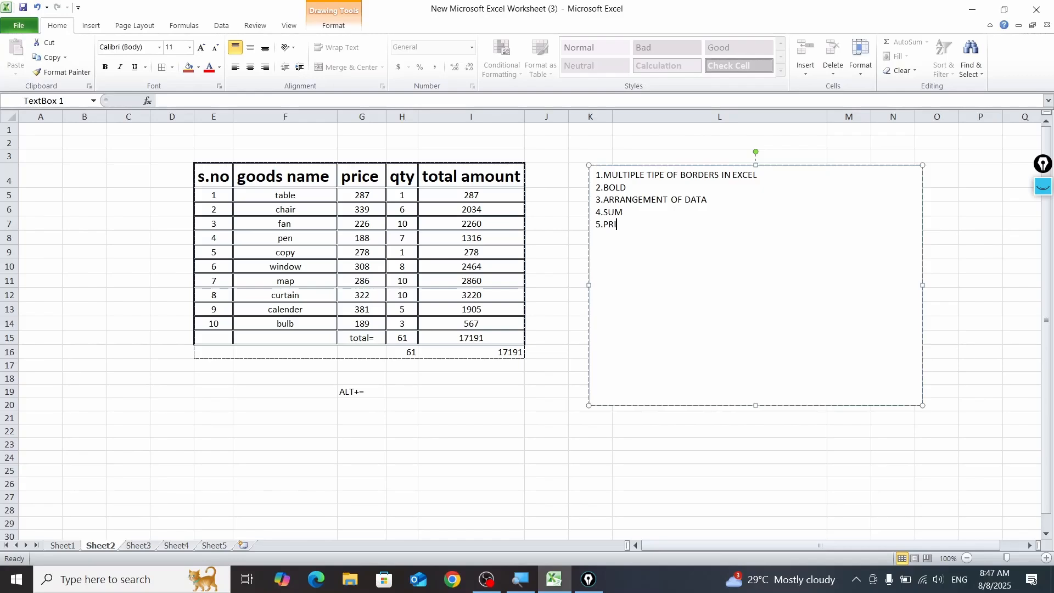